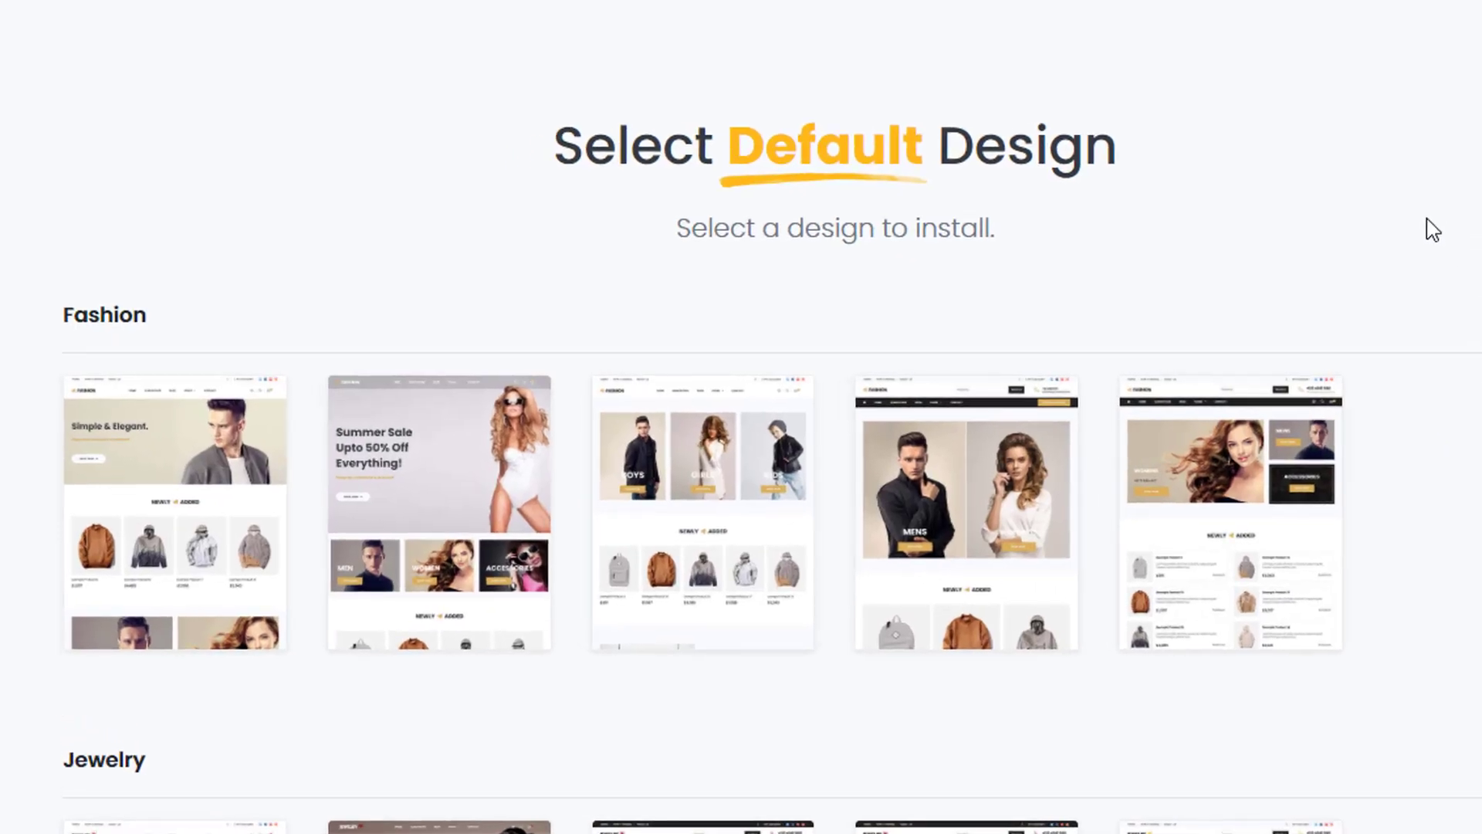
# Scroll through the PremiumPress Fashion design gallery.
pyautogui.scroll(-2, 1432, 230)
pyautogui.scroll(-4, 1266, 259)
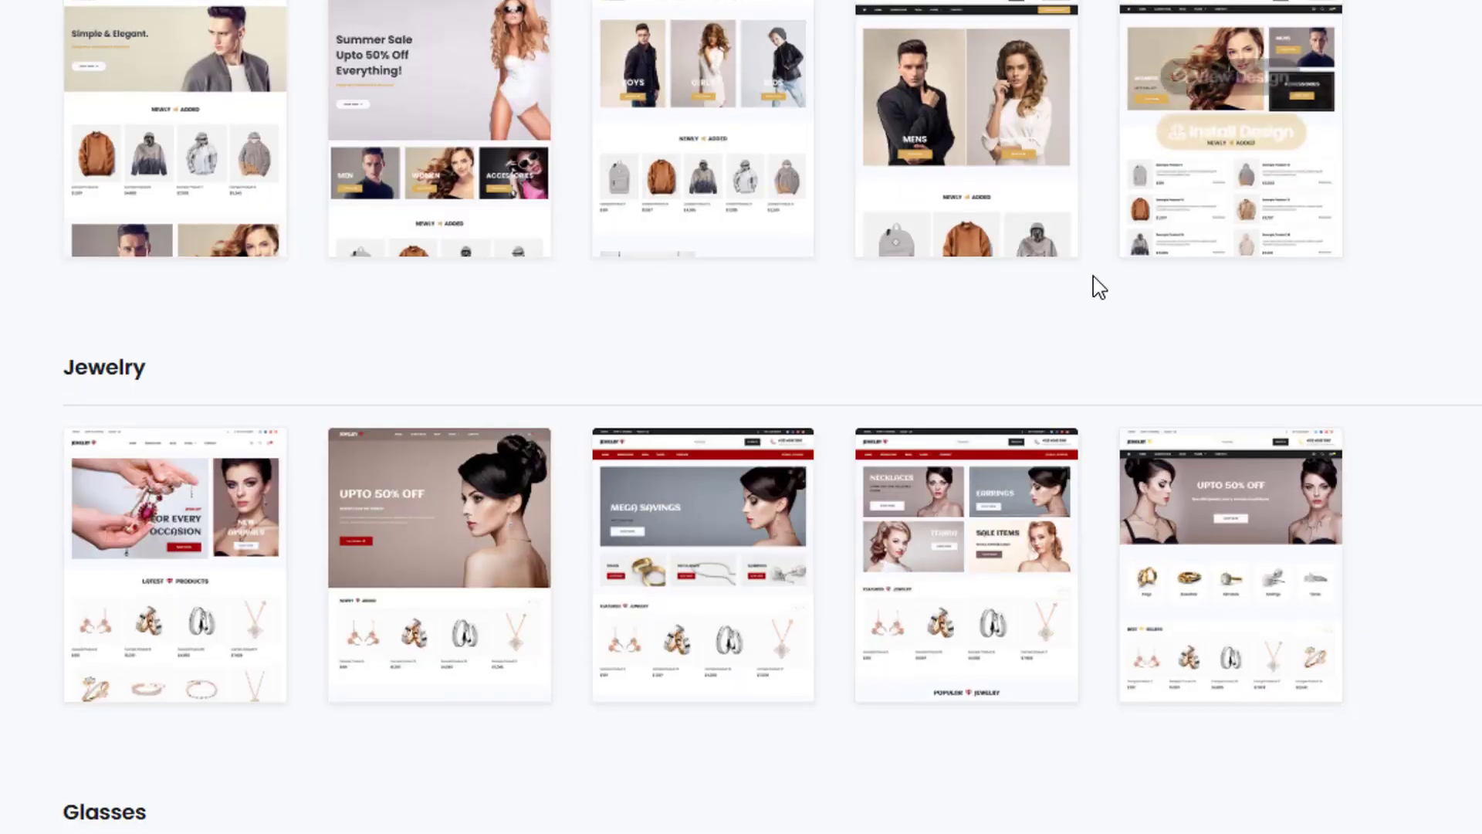
pyautogui.scroll(6, 641, 328)
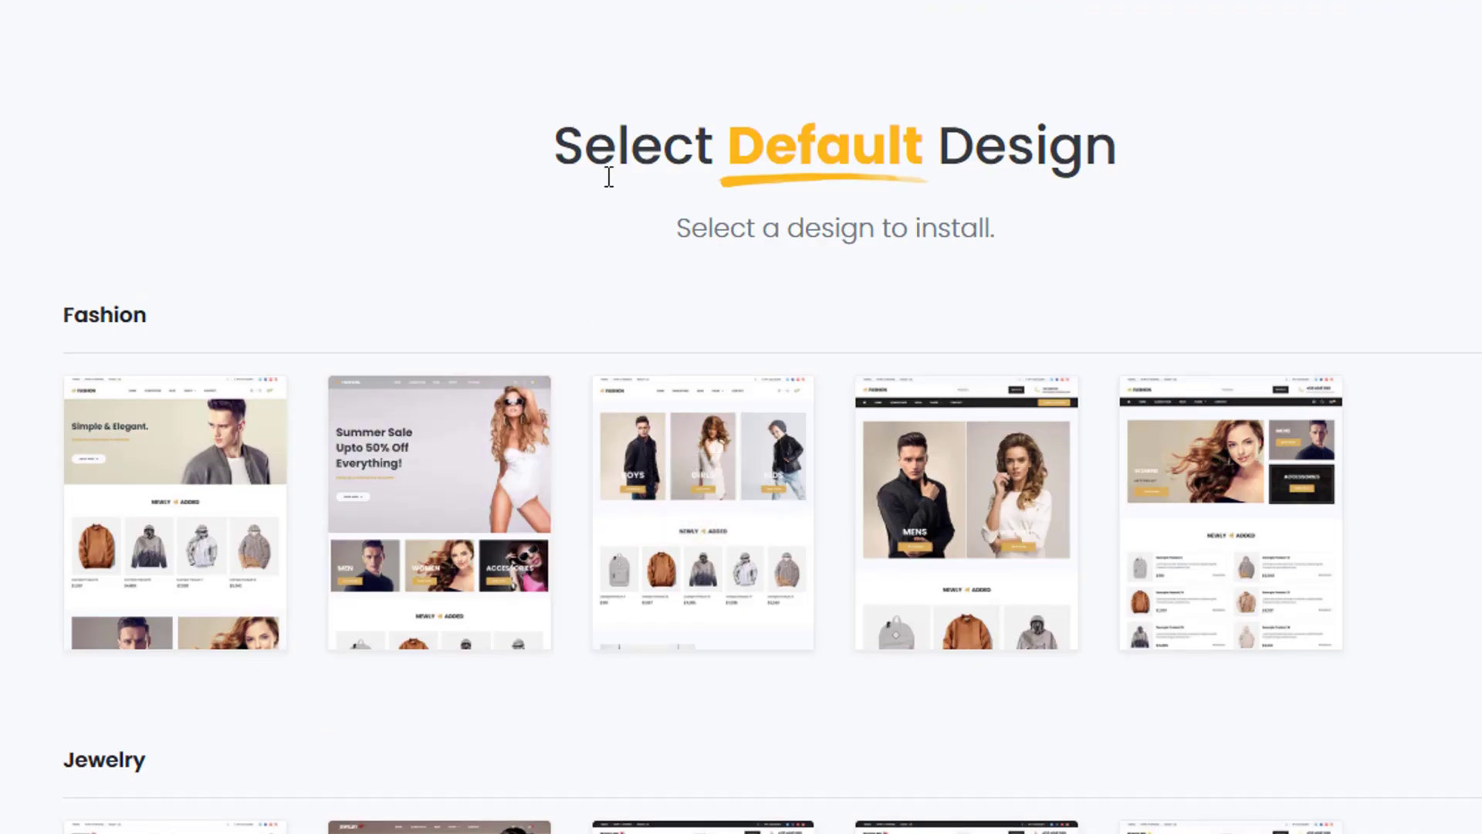
pyautogui.scroll(-2, 541, 239)
pyautogui.scroll(2, 403, 229)
pyautogui.scroll(-2, 142, 225)
pyautogui.moveTo(118, 363)
pyautogui.scroll(-8, 558, 390)
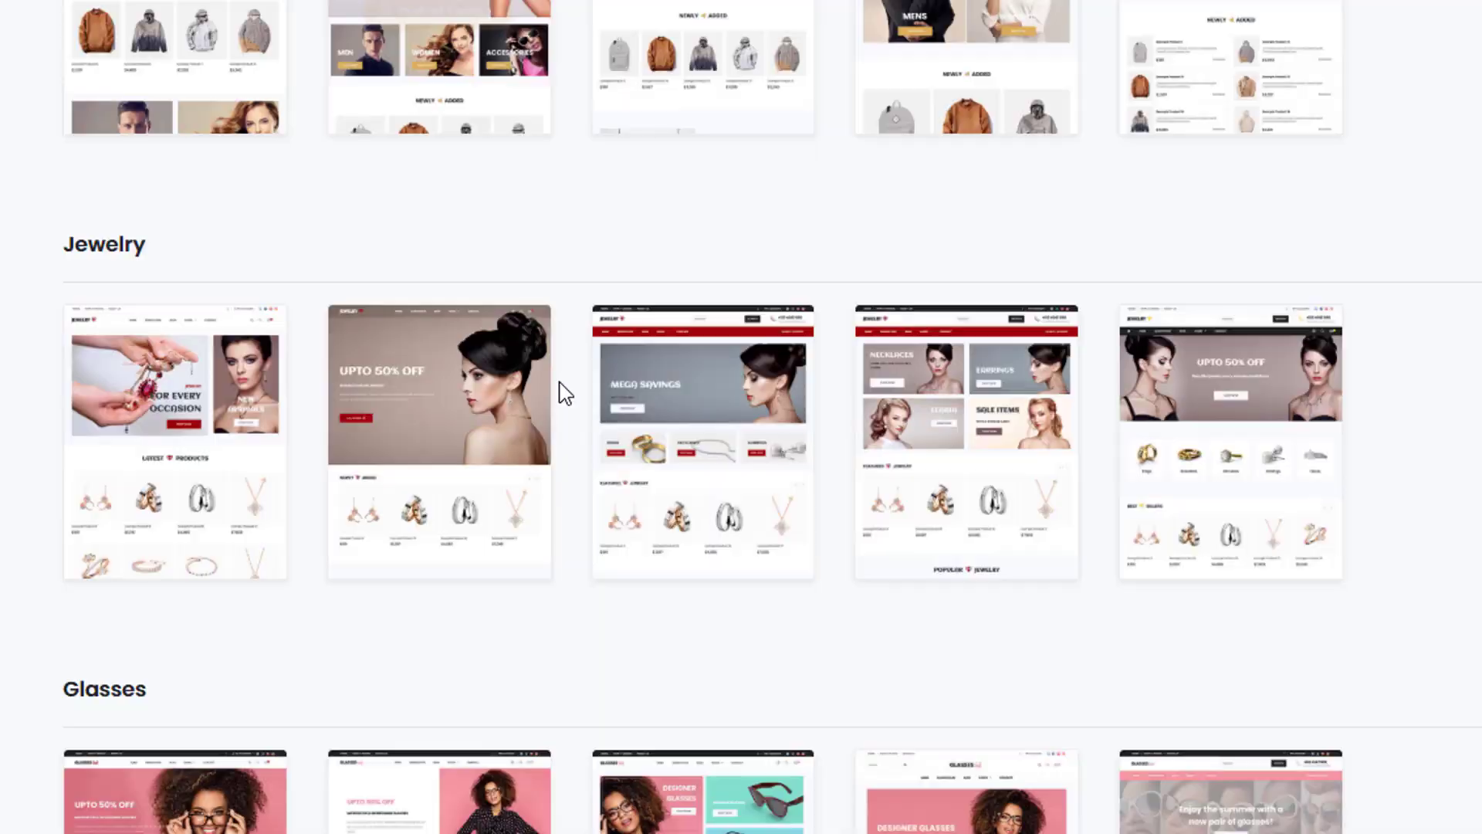
pyautogui.scroll(10, 617, 421)
# Preview the Simple & Elegant Fashion demo and scroll through its page.
pyautogui.moveTo(196, 448)
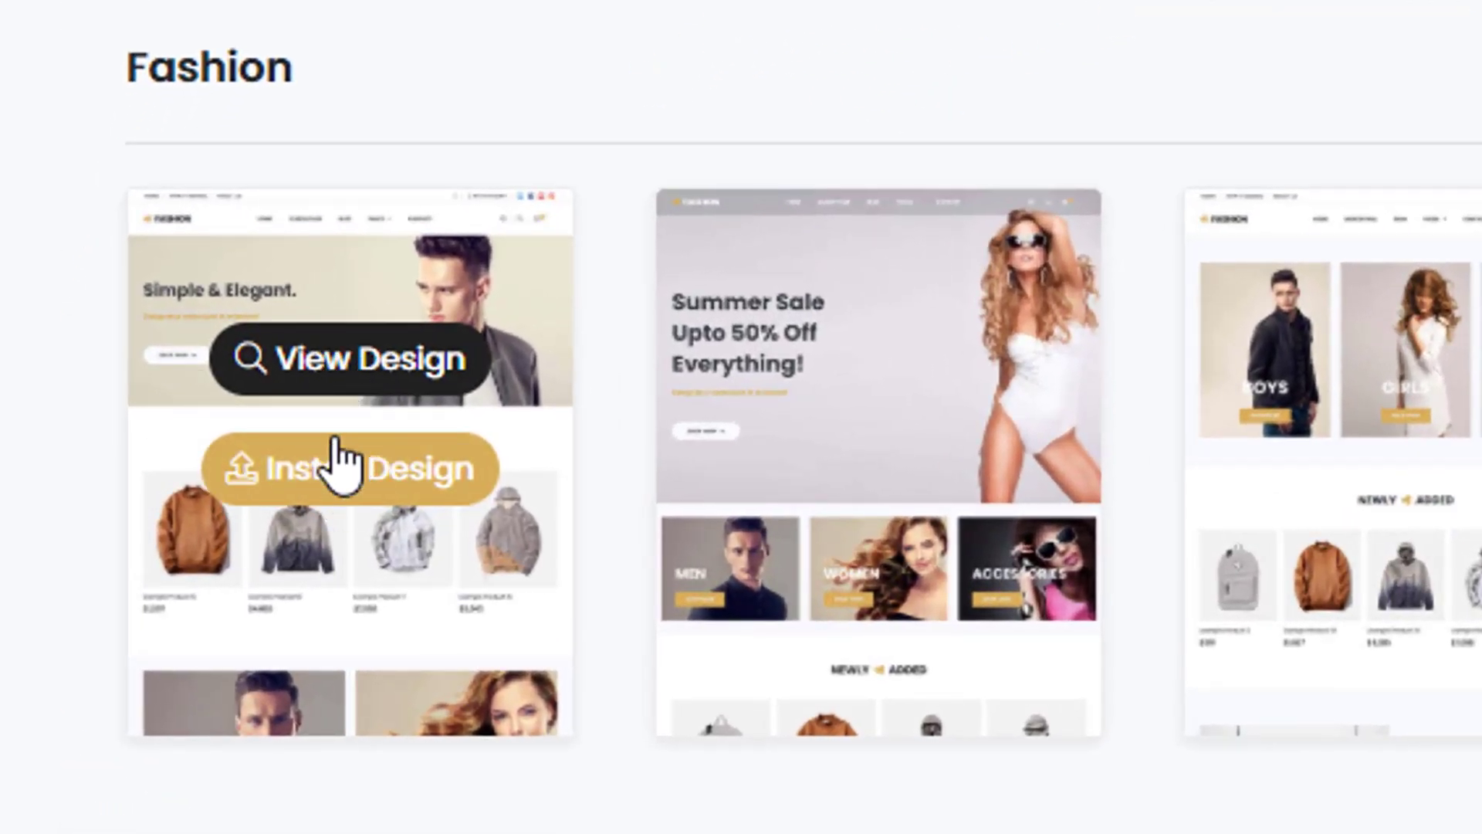
pyautogui.click(390, 364)
pyautogui.scroll(-5, 702, 363)
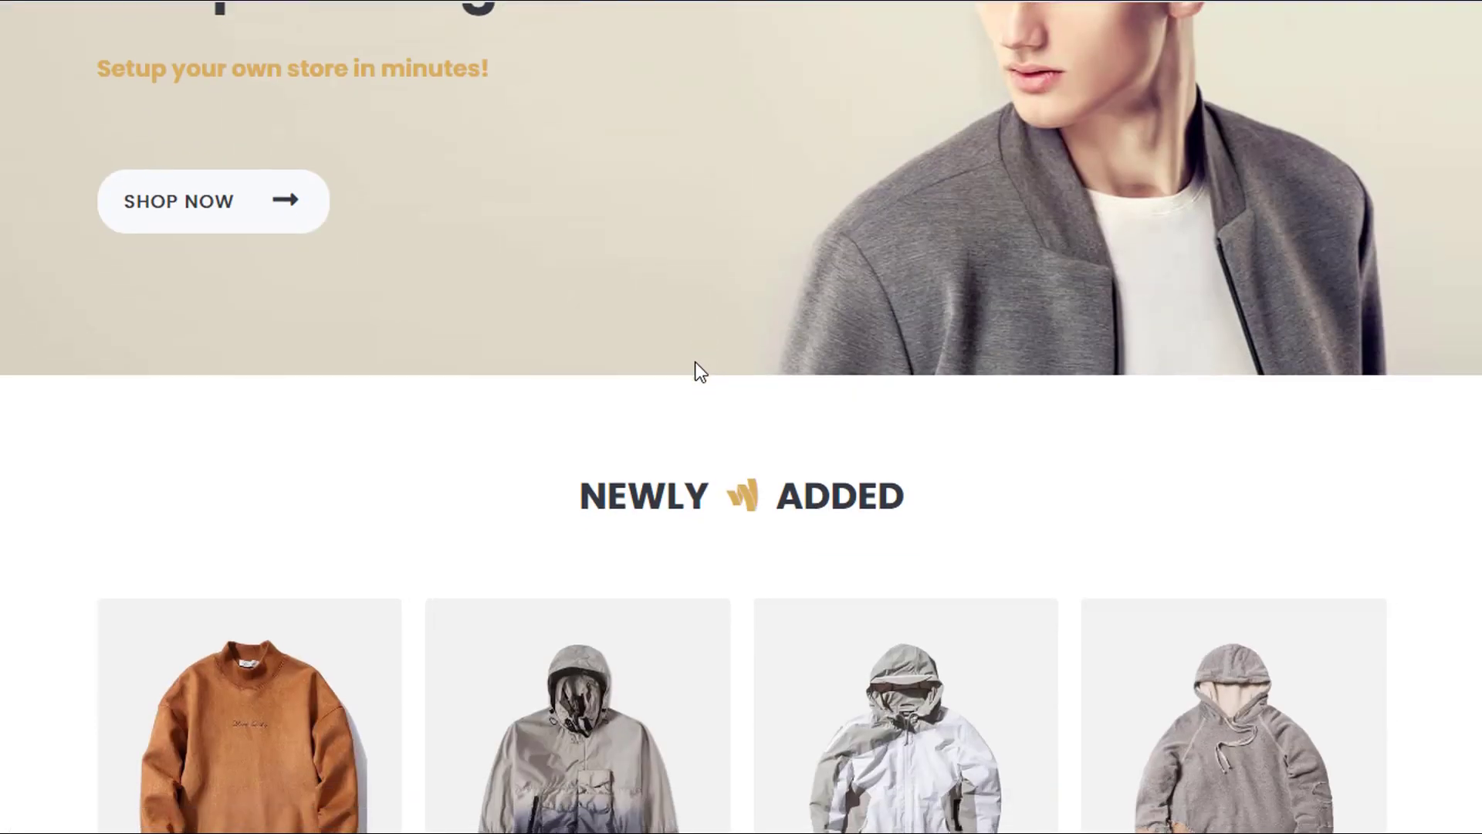
pyautogui.scroll(-9, 680, 382)
pyautogui.scroll(13, 663, 544)
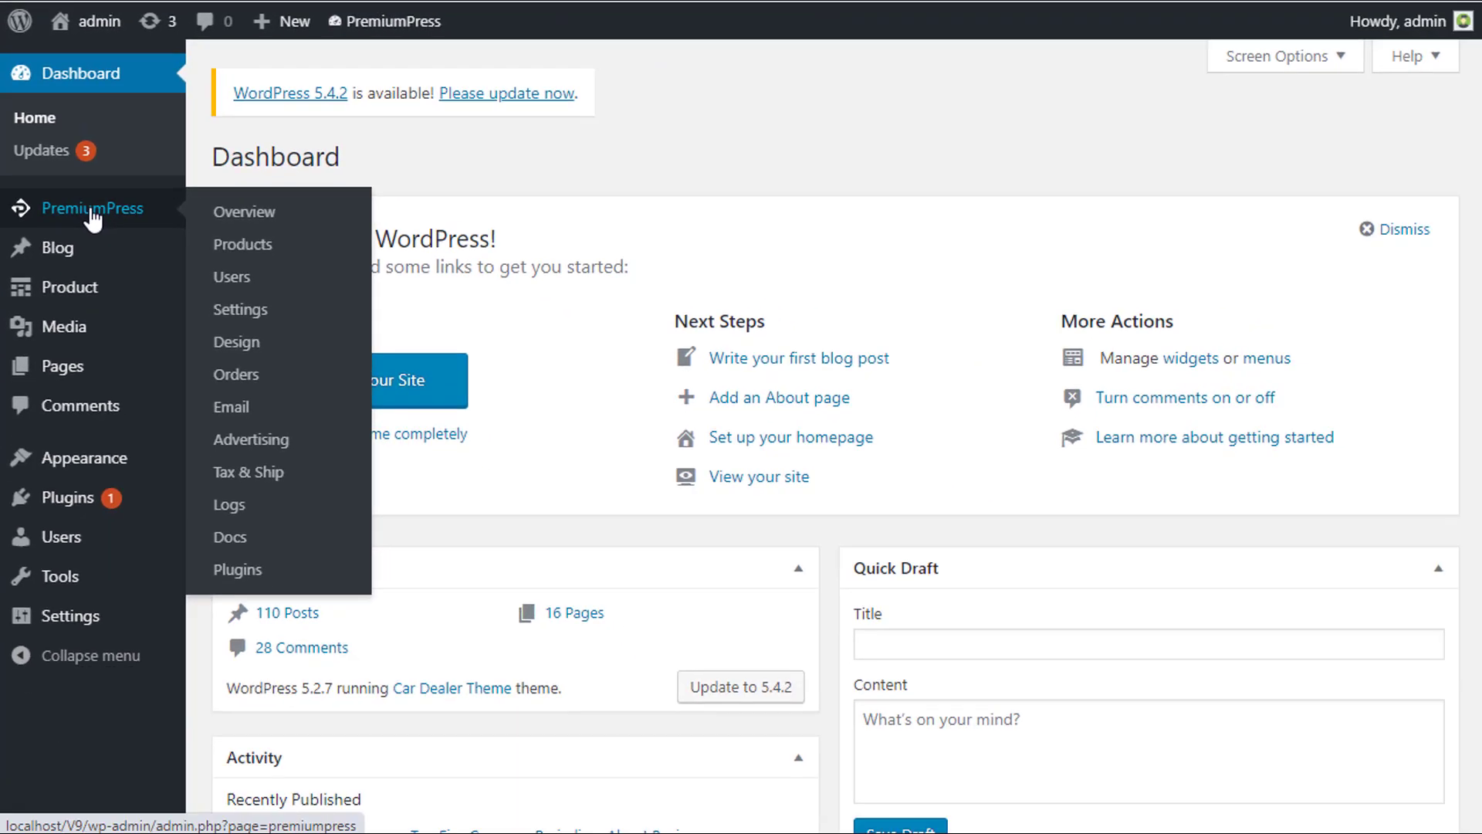
# Reach PremiumPress Design Ideas via PremiumPress > Design > View Designs, showing the Fashion layouts.
pyautogui.click(51, 209)
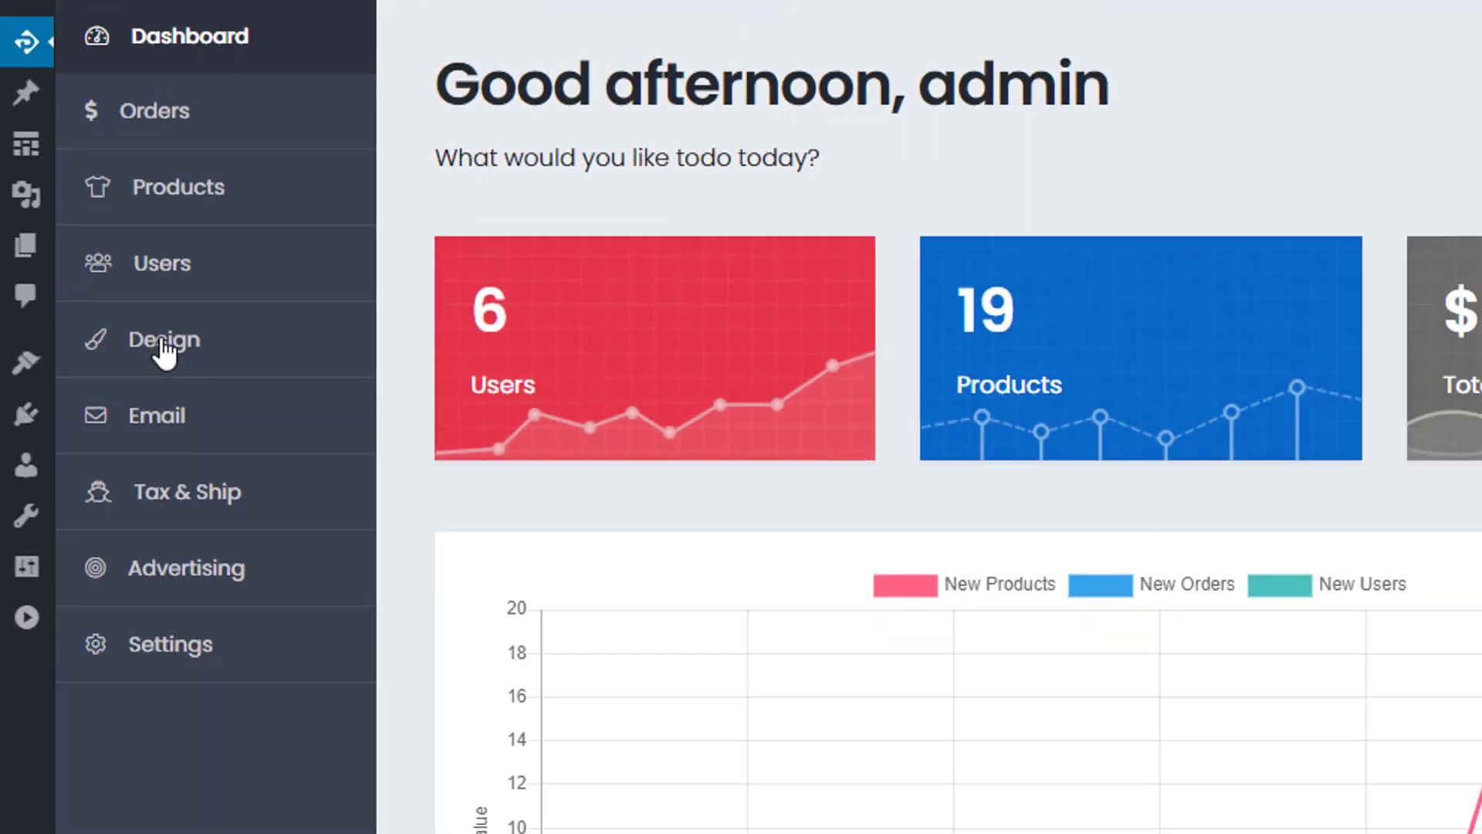
pyautogui.click(290, 286)
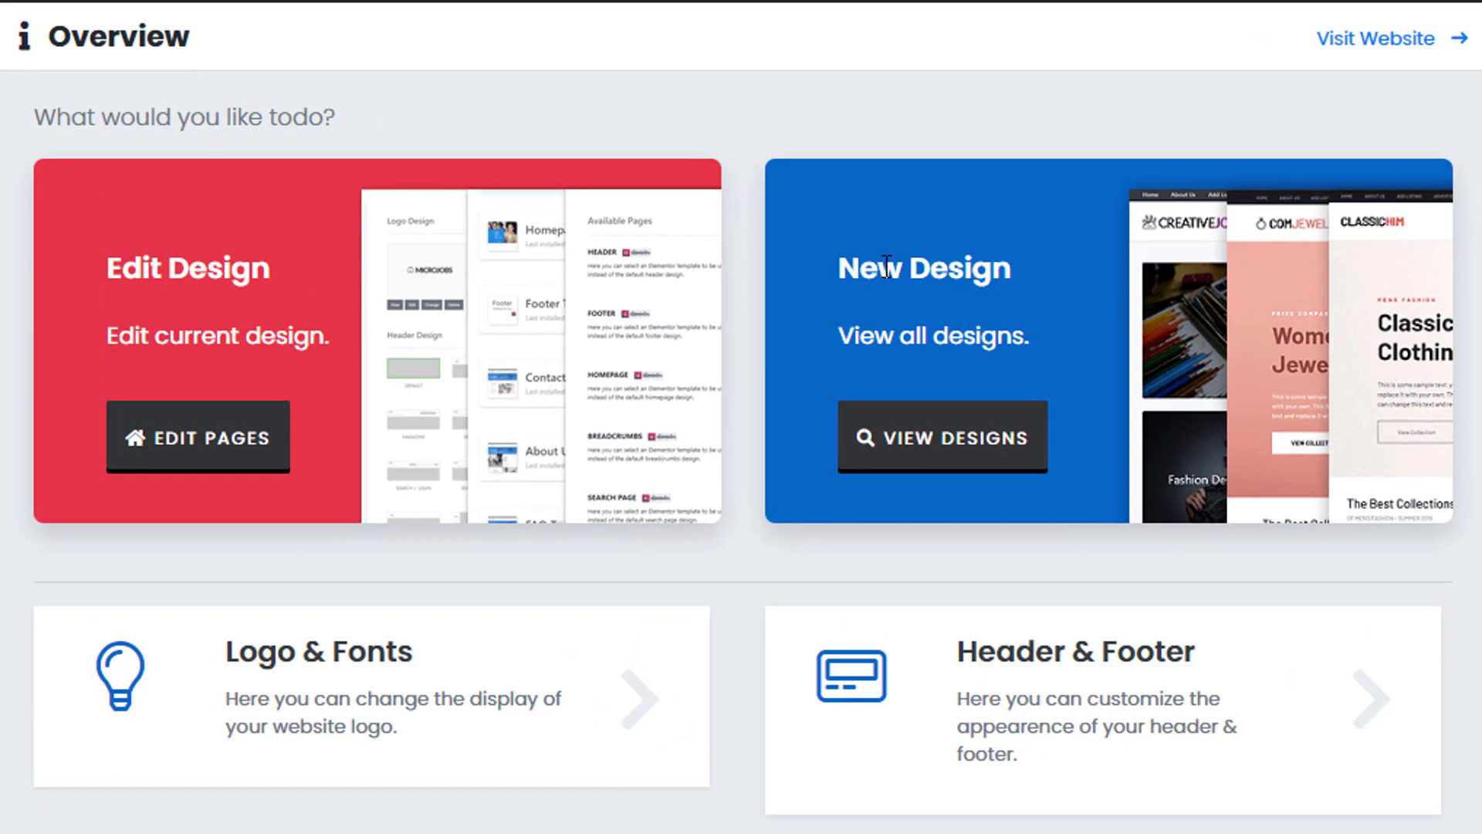
pyautogui.click(948, 455)
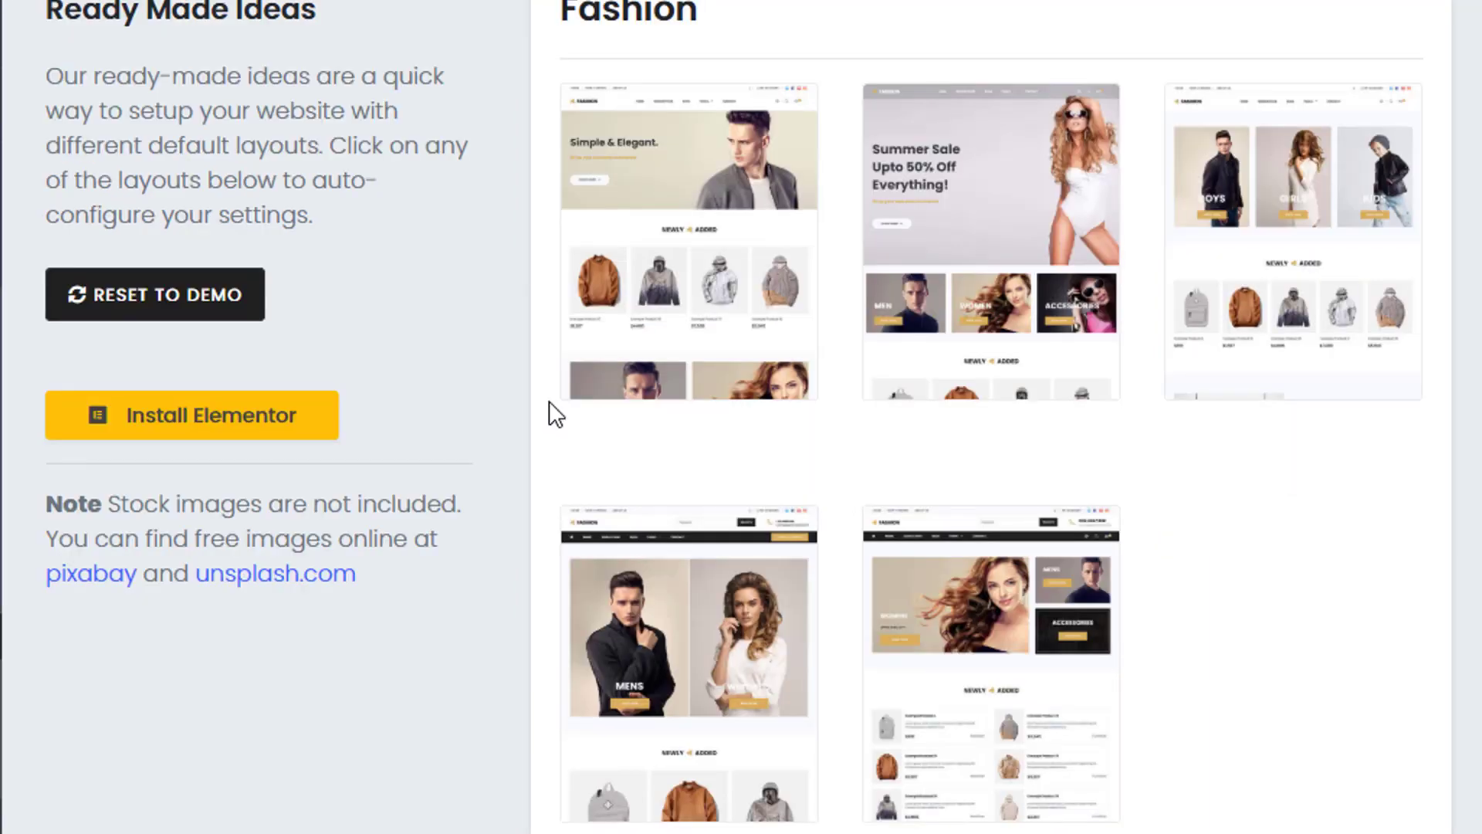
pyautogui.scroll(2, 551, 409)
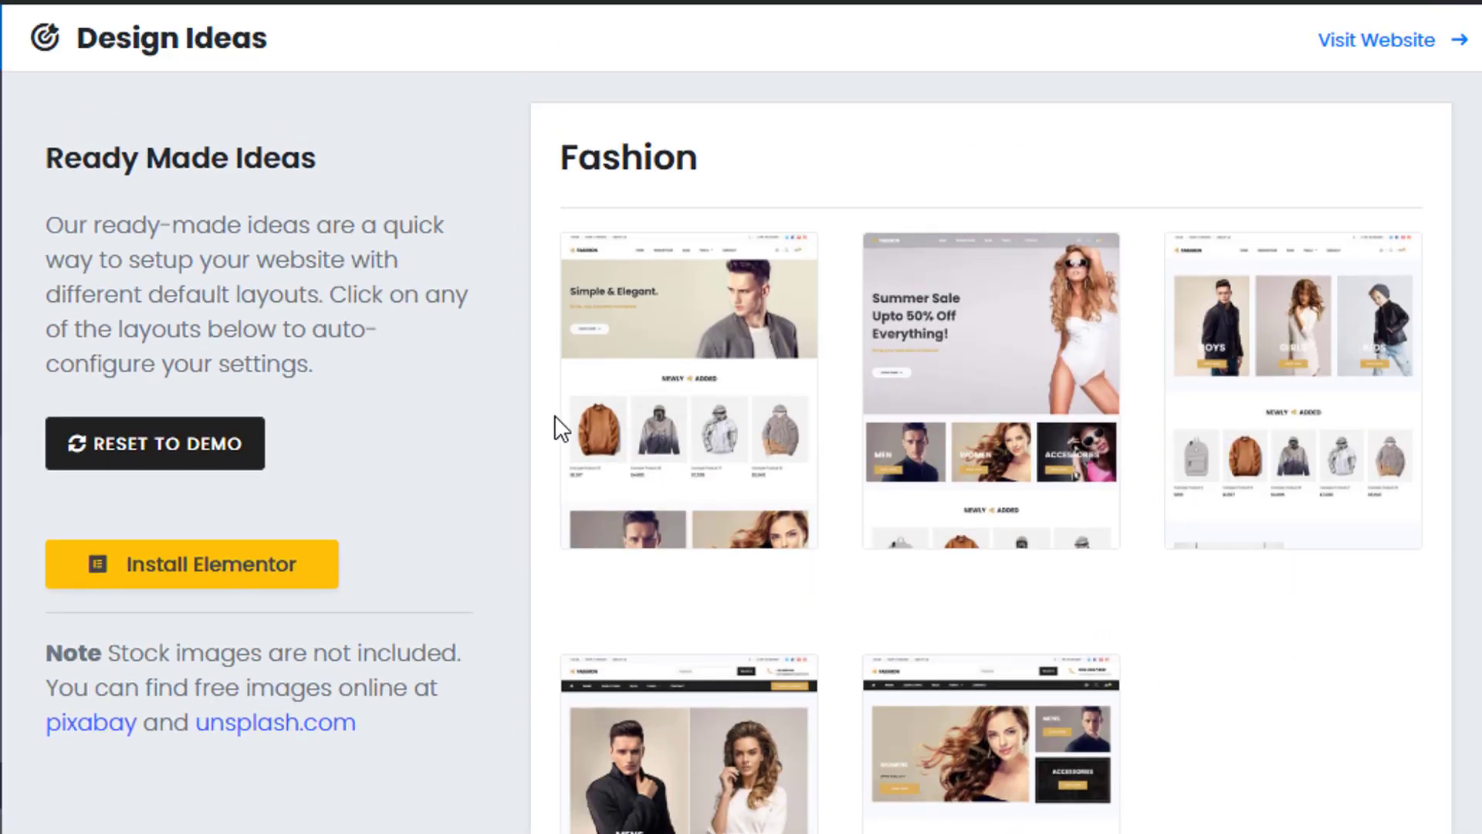
pyautogui.moveTo(732, 417)
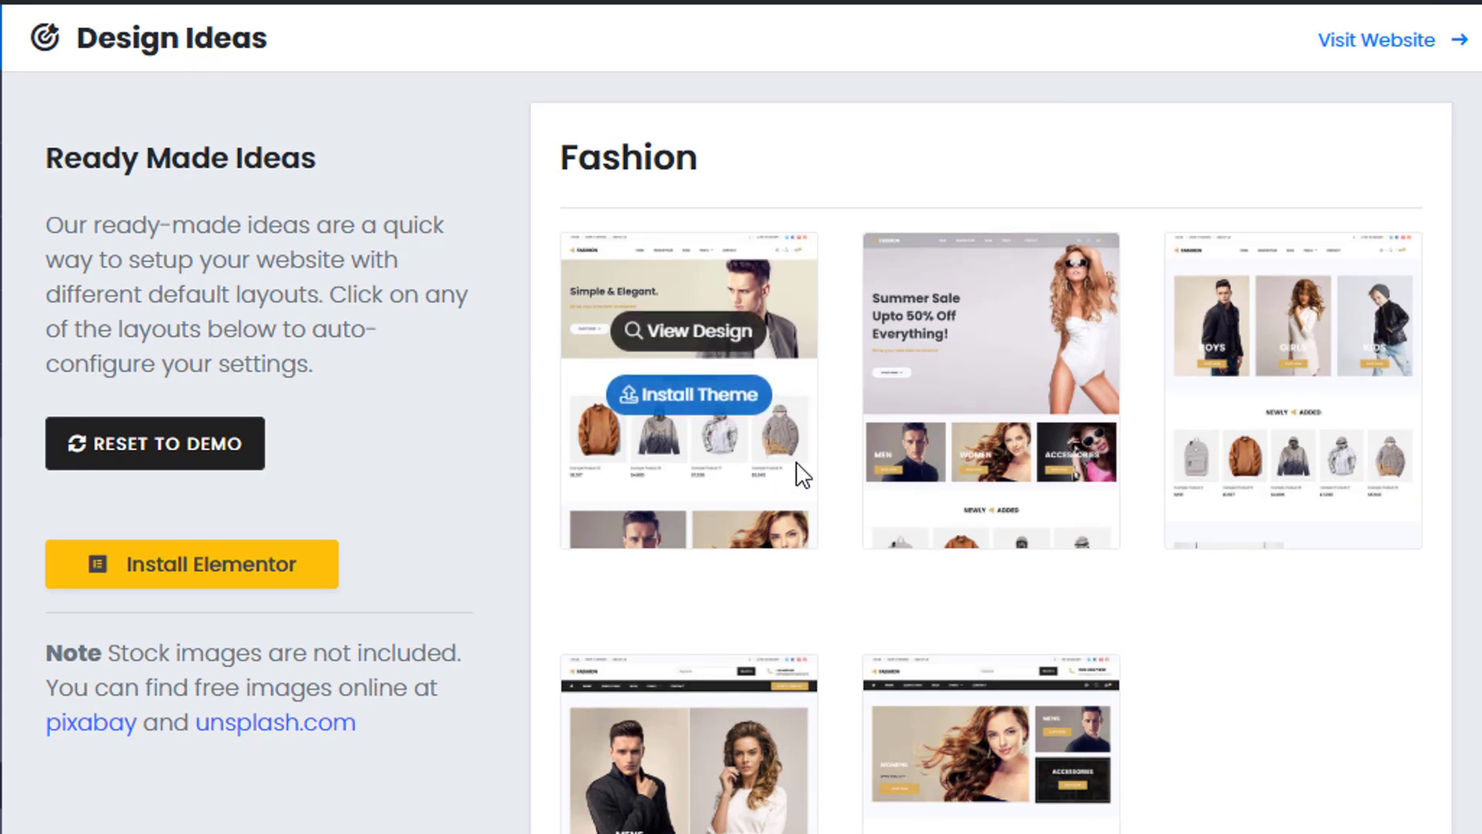
# Try the Simple & Elegant Fashion install, then come back to Design Ideas through PremiumPress.
pyautogui.click(693, 403)
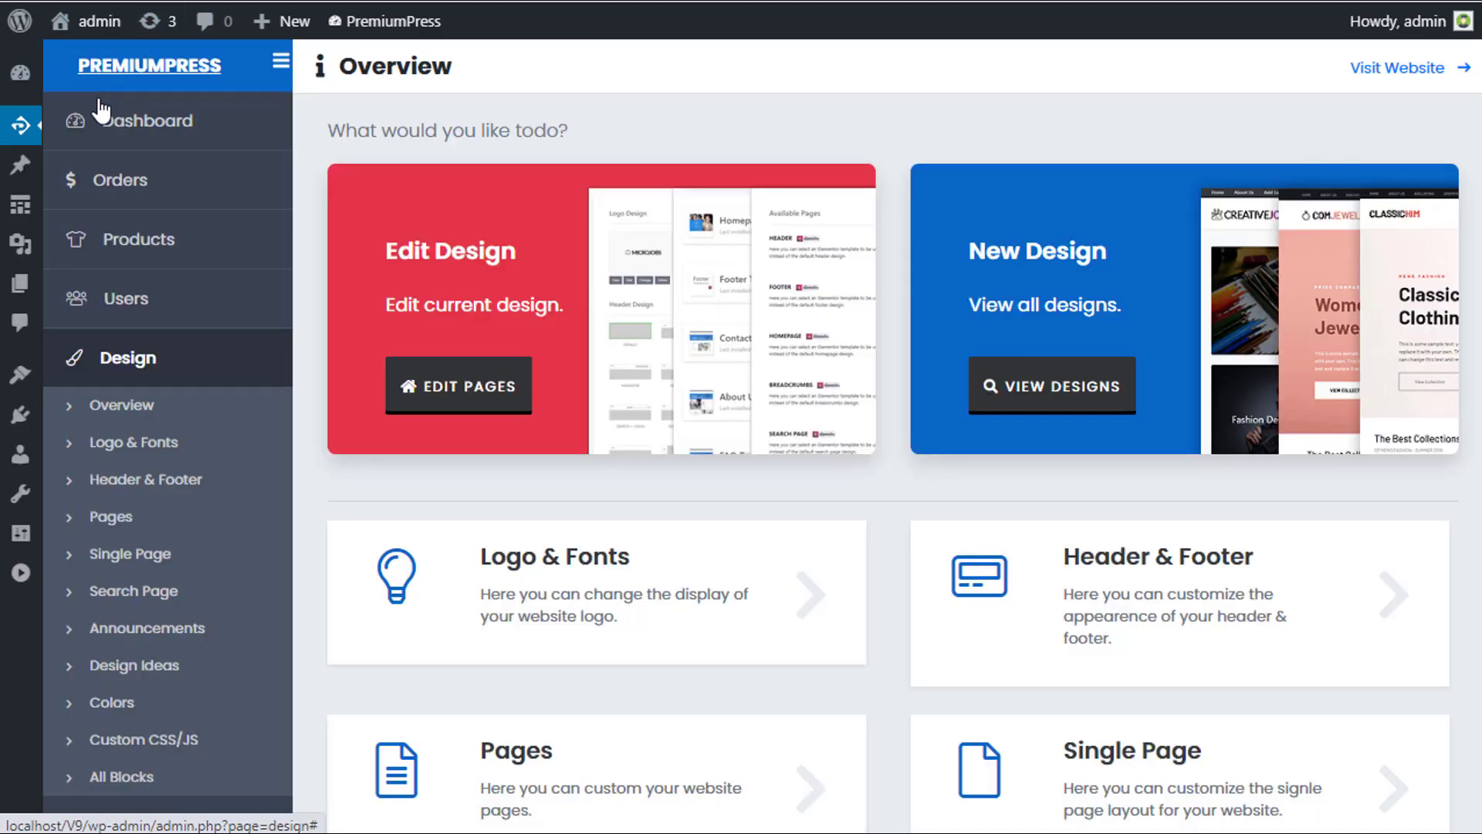
pyautogui.click(20, 72)
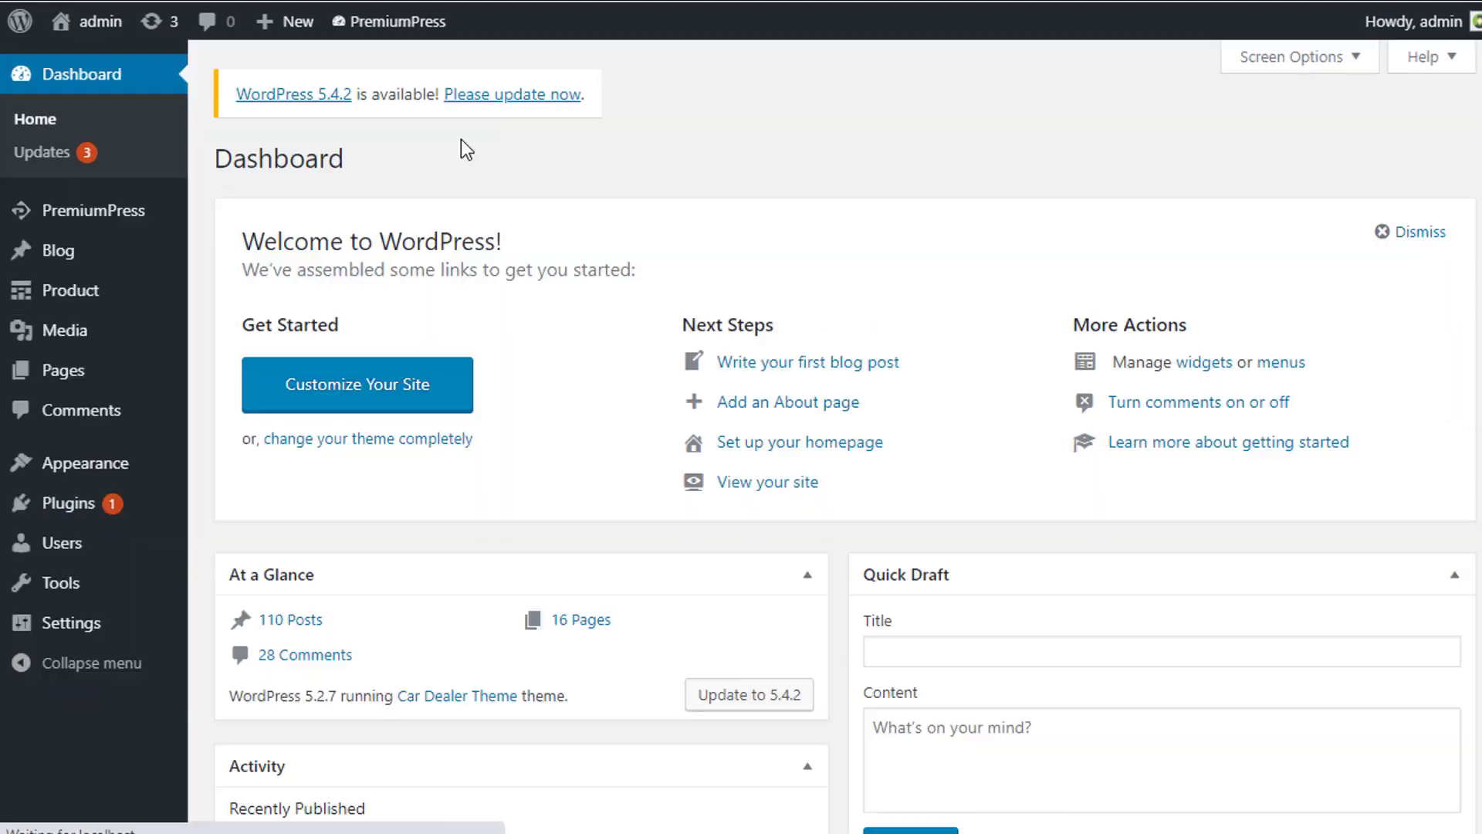
pyautogui.moveTo(105, 216)
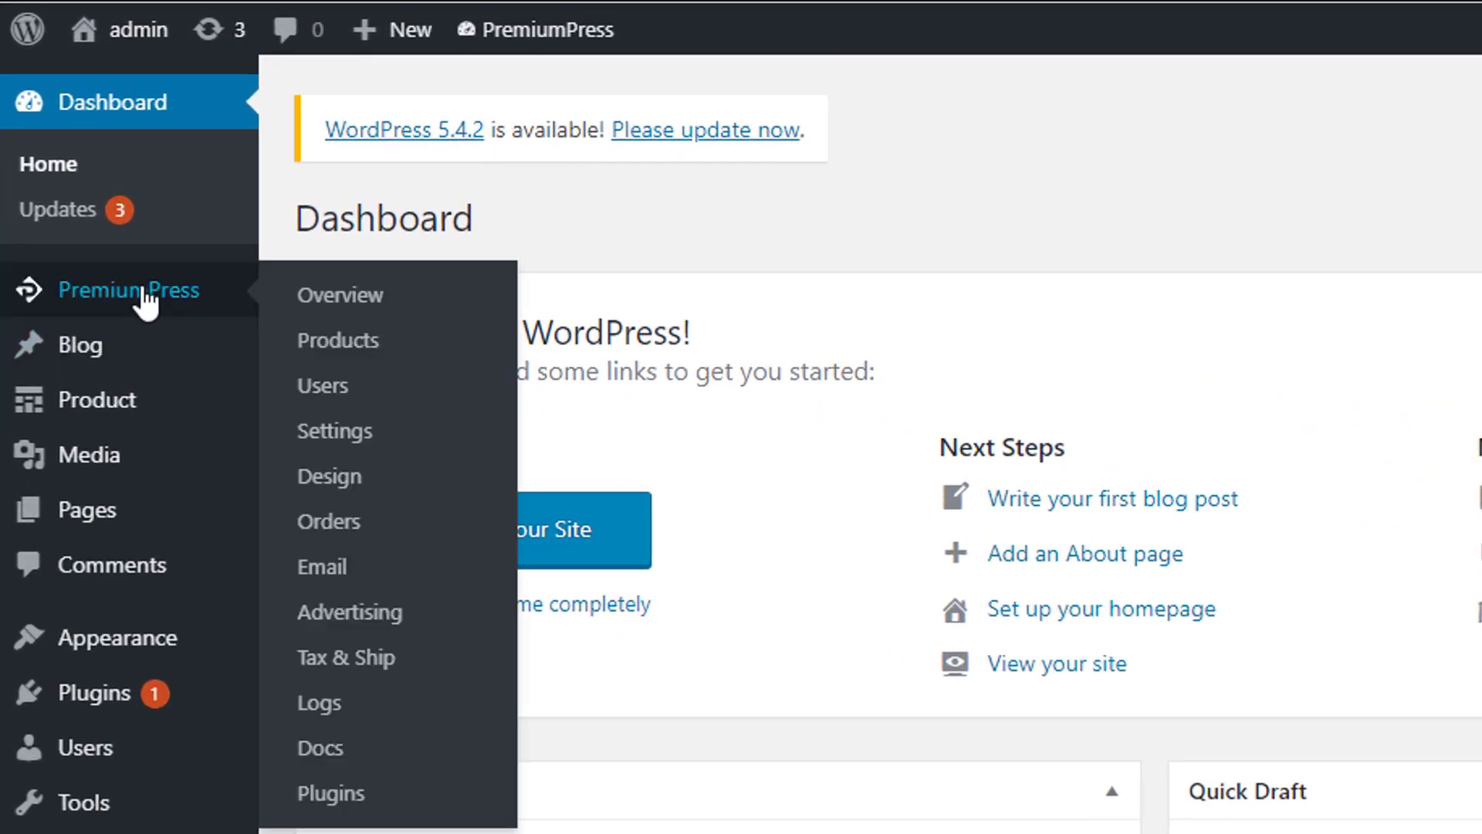
pyautogui.click(144, 301)
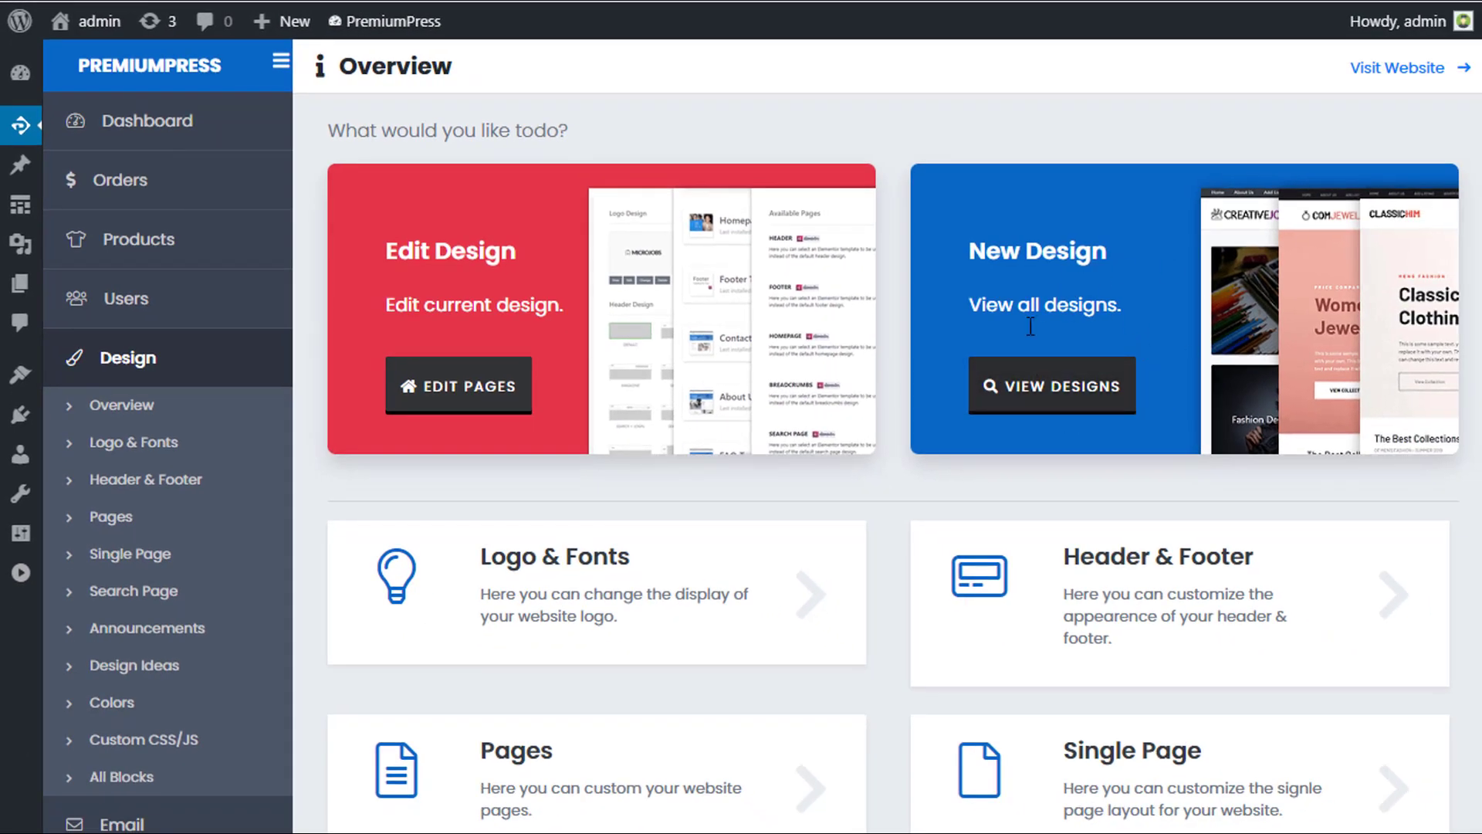
pyautogui.click(1058, 386)
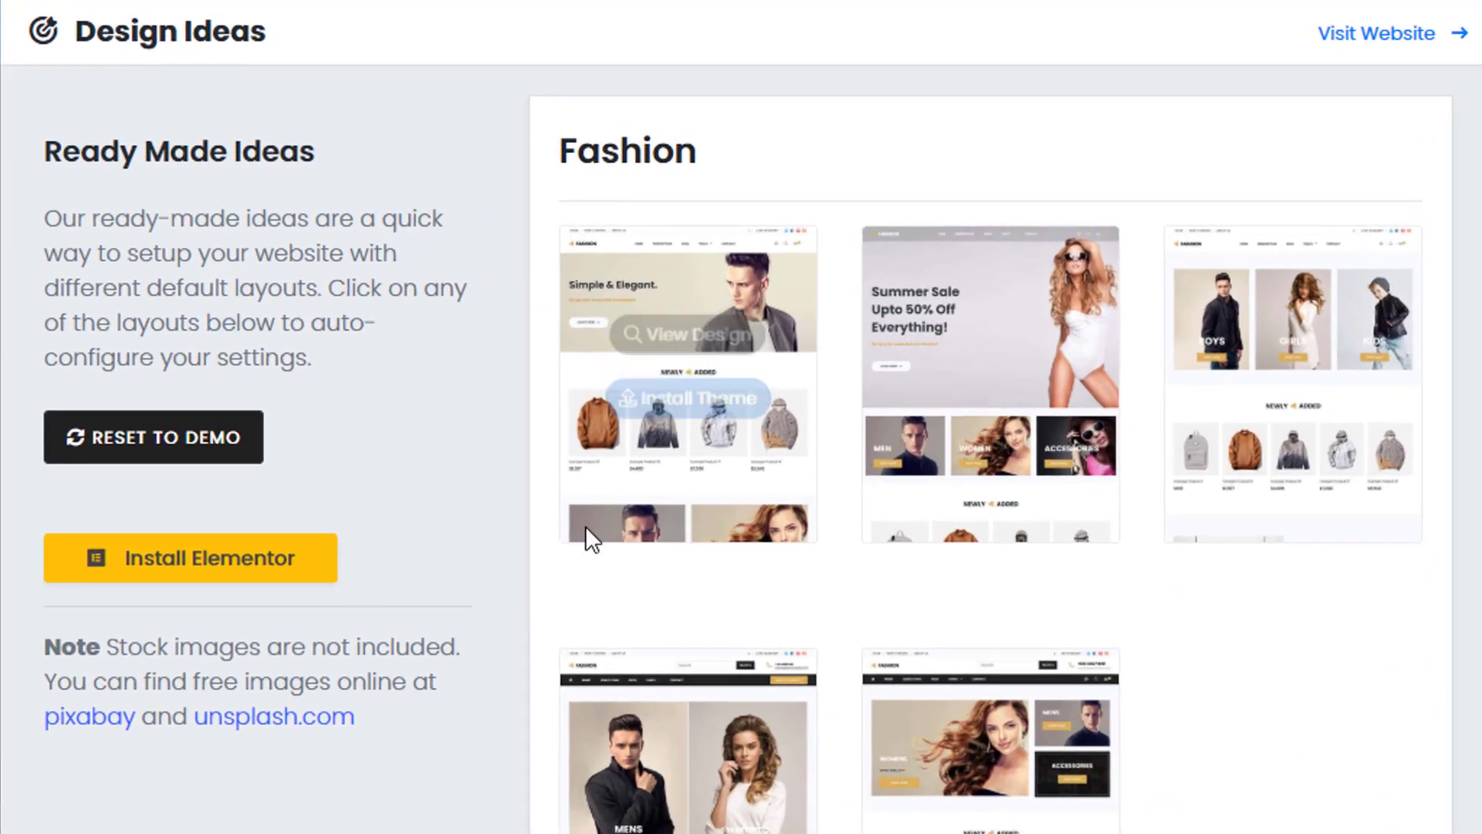
# Reset to demo, install Summer Sale Fashion, check the storefront, then reload Design Ideas.
pyautogui.click(198, 448)
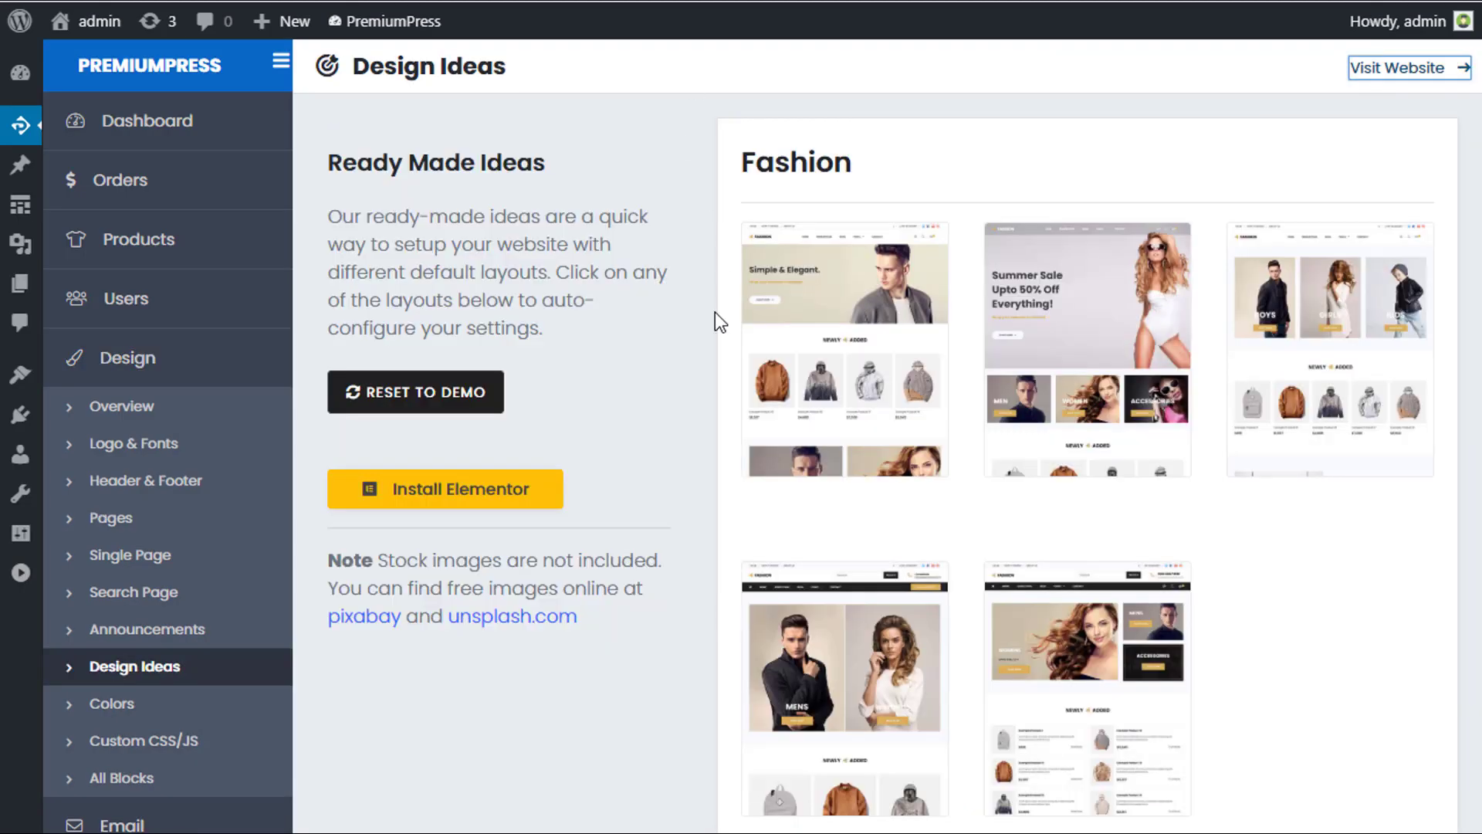
pyautogui.moveTo(1115, 368)
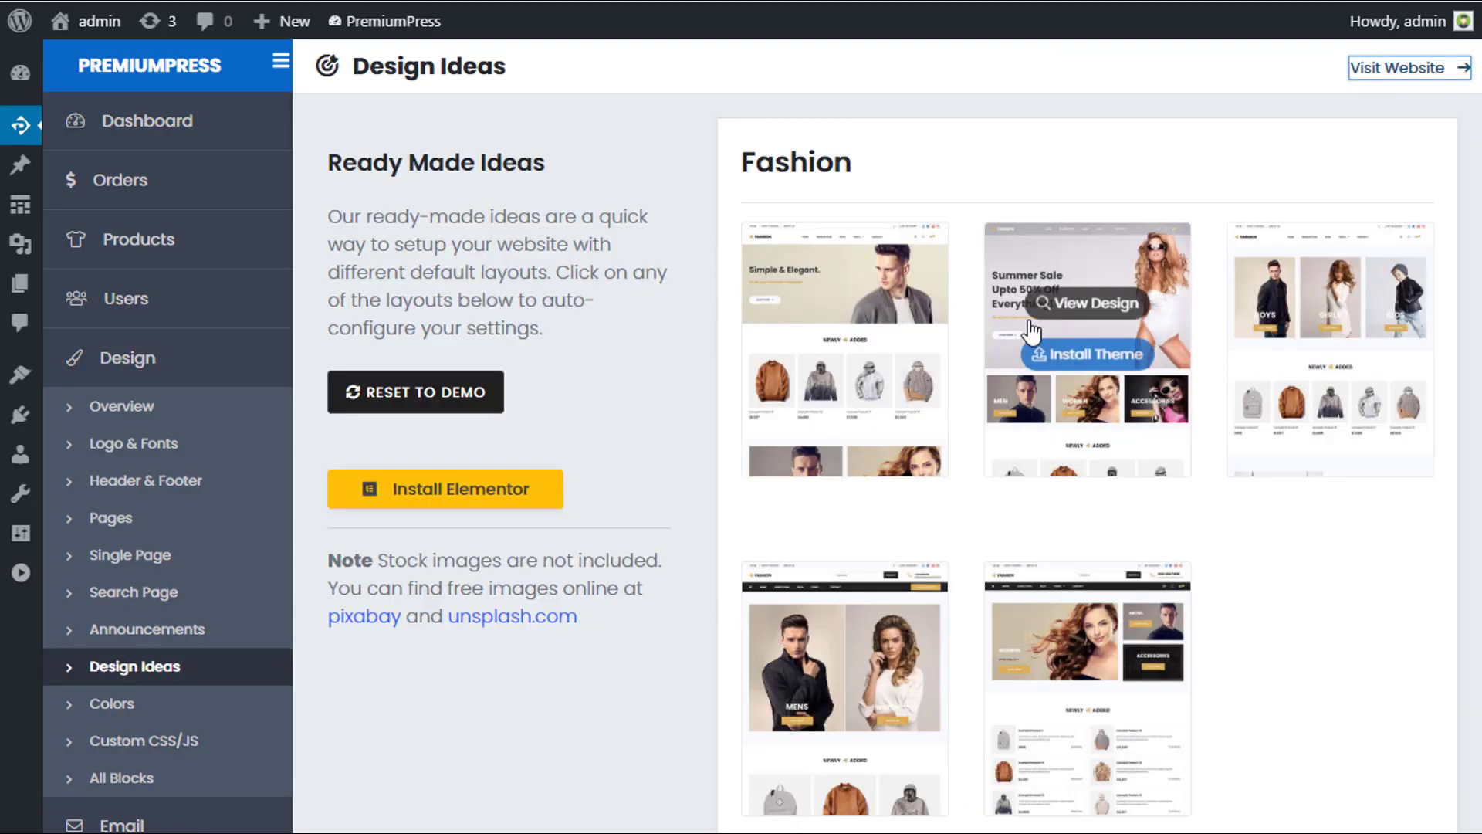
pyautogui.click(1110, 361)
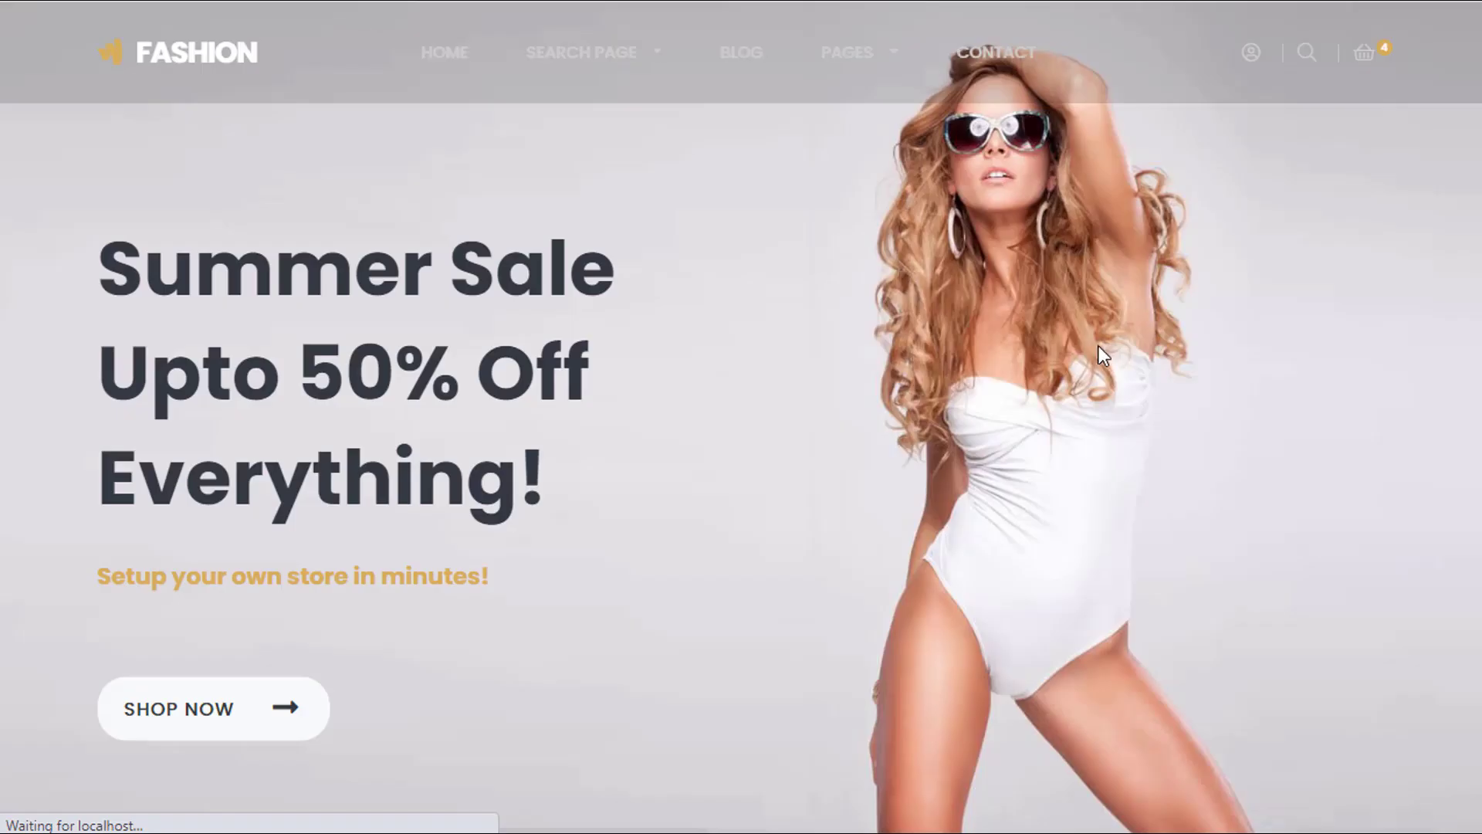
pyautogui.scroll(-7, 387, 424)
pyautogui.scroll(7, 847, 479)
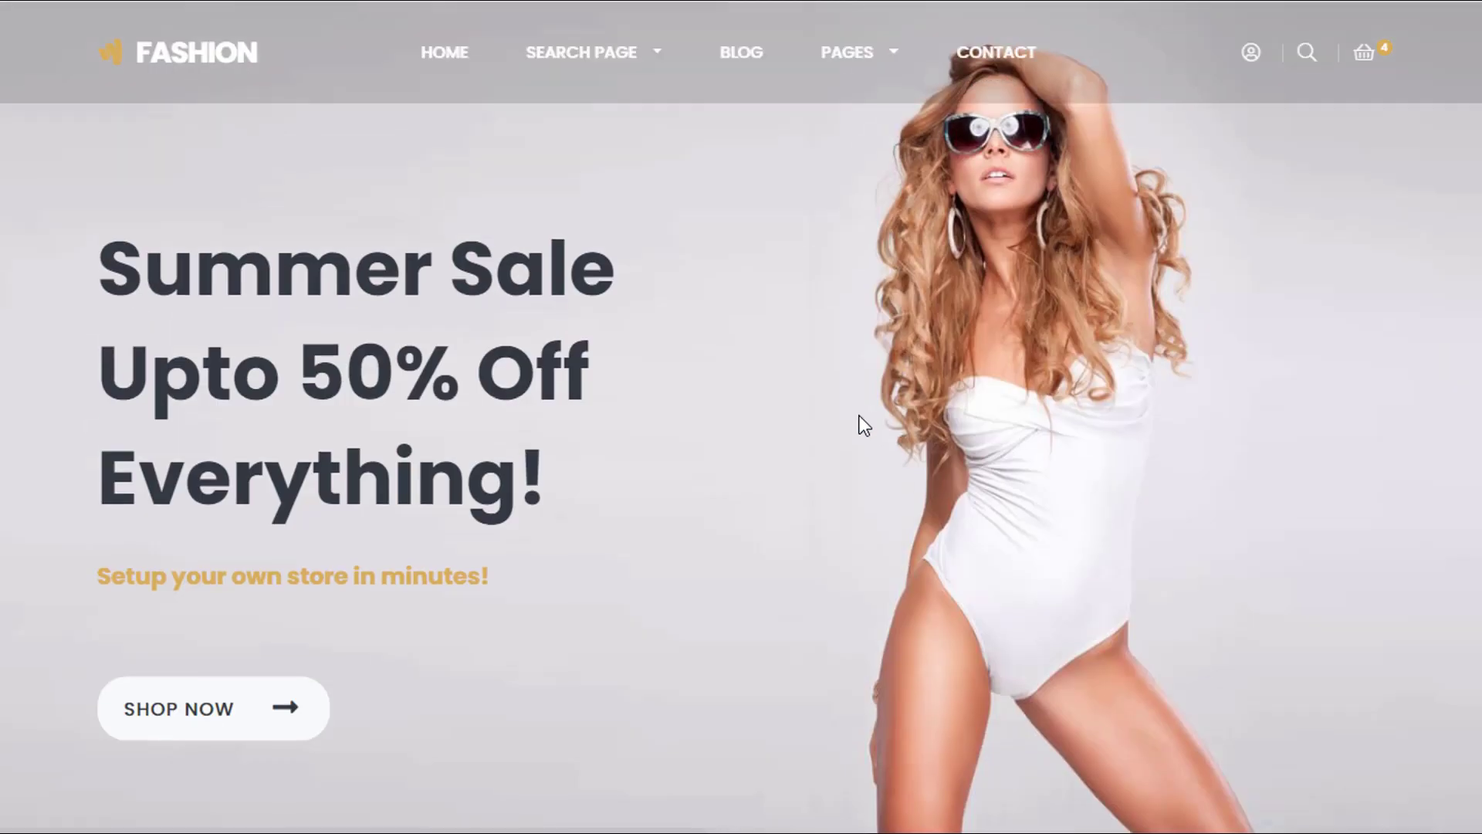
pyautogui.scroll(-9, 860, 424)
pyautogui.scroll(-7, 787, 483)
pyautogui.scroll(15, 777, 497)
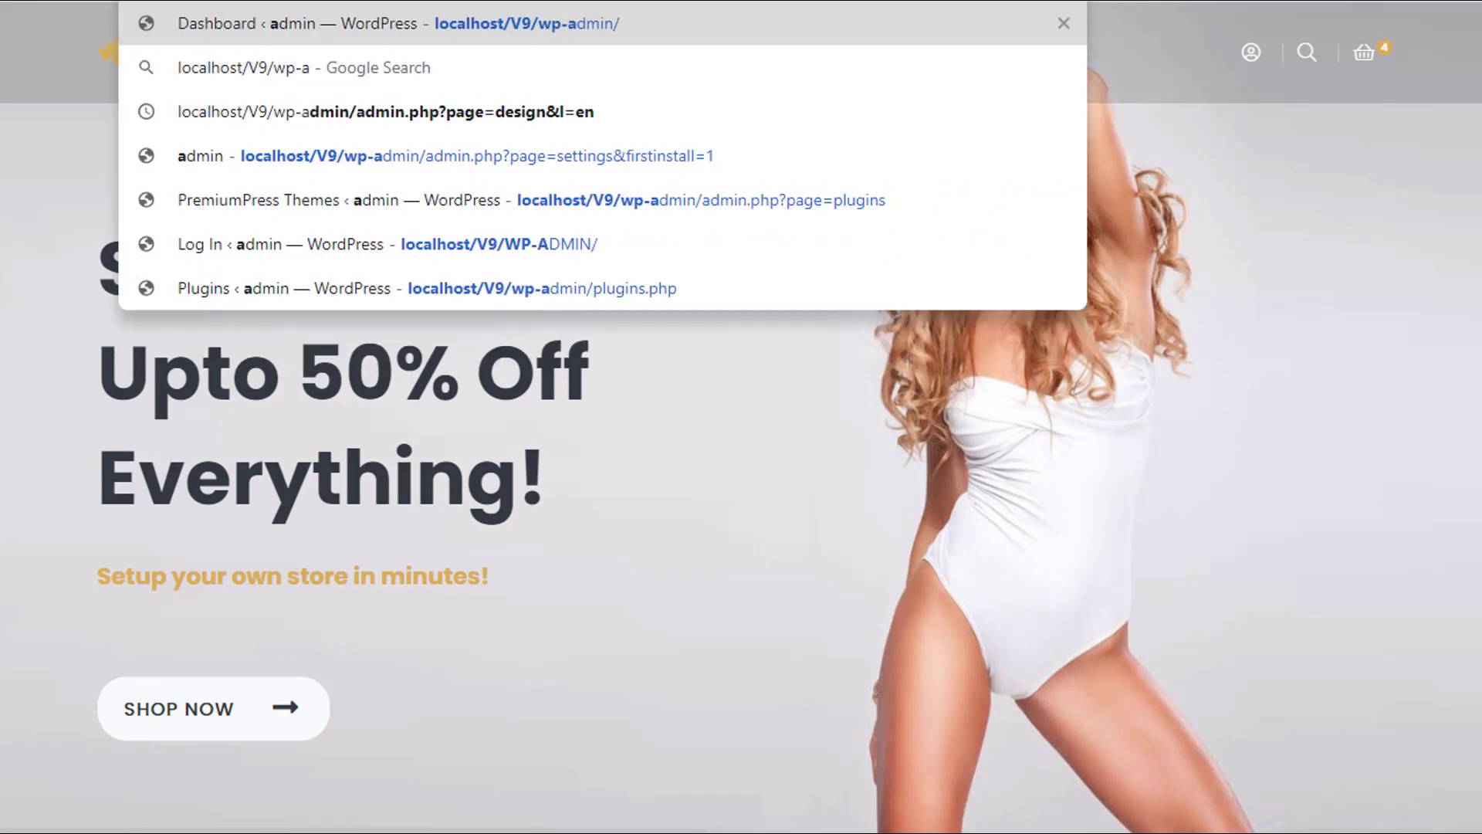
pyautogui.press('Return')
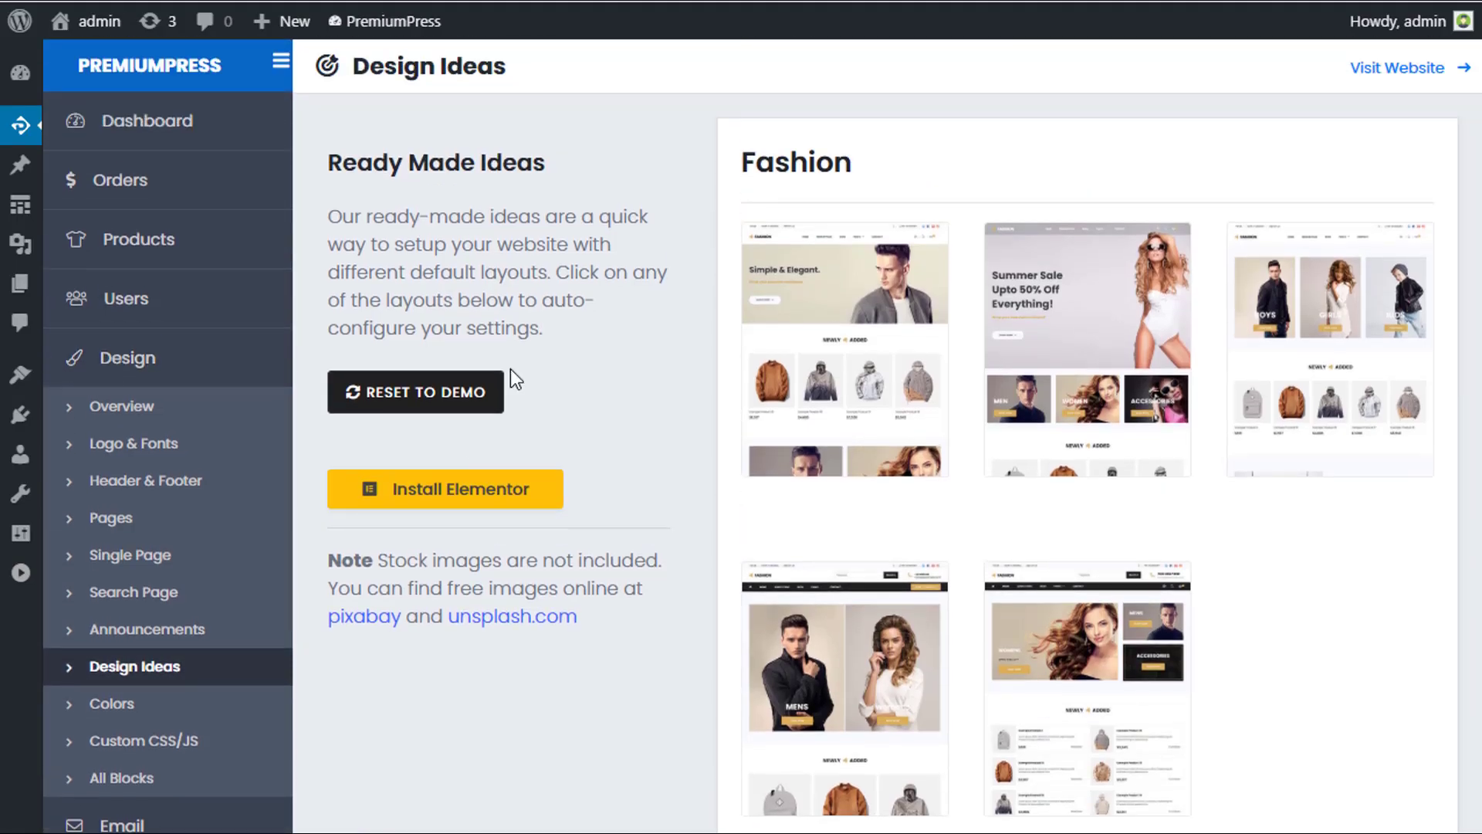
# Reset the PremiumPress design to the demo and list the five ready-made Fashion layouts.
pyautogui.click(449, 400)
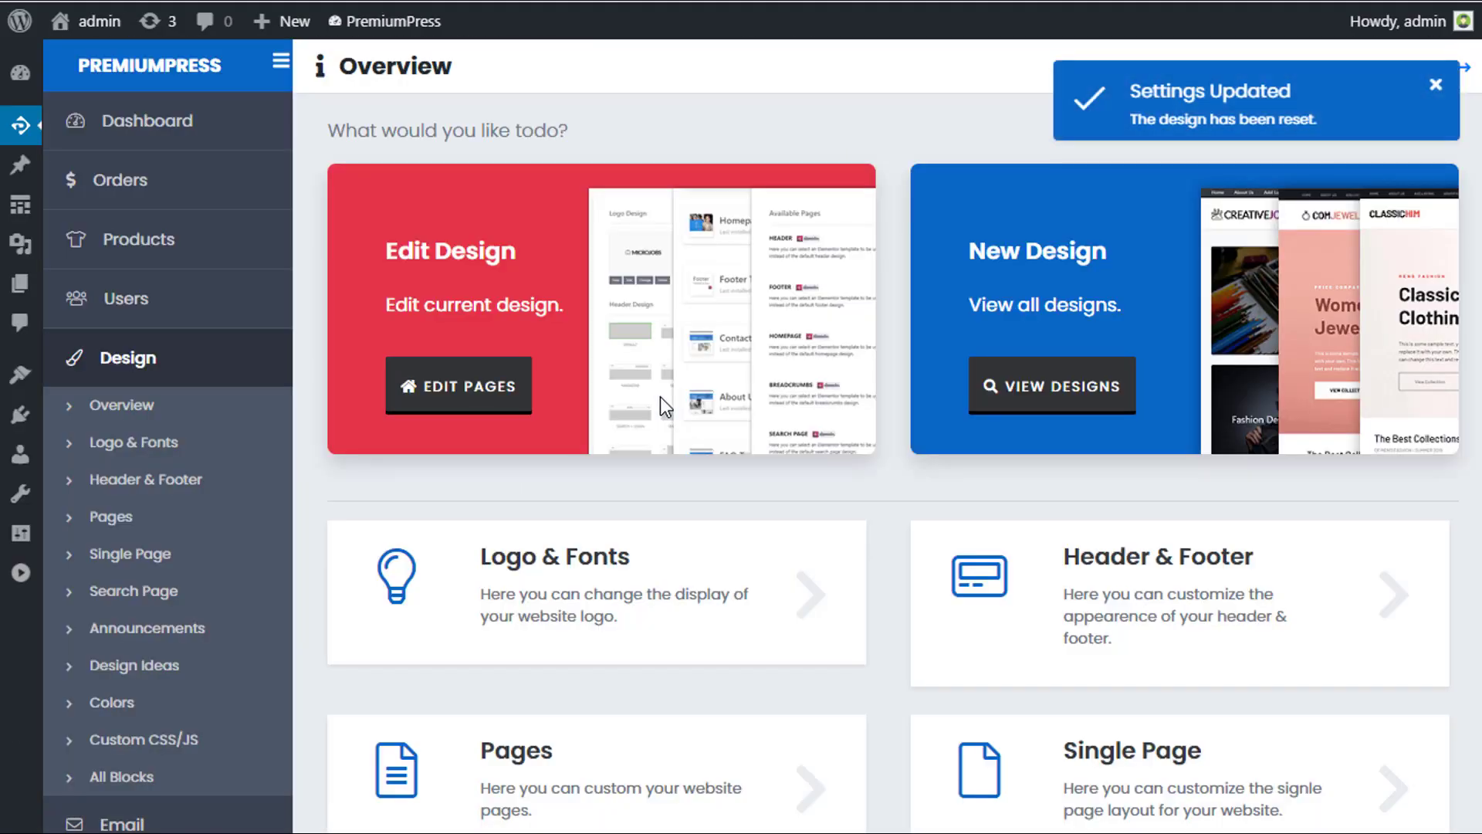
pyautogui.click(1436, 87)
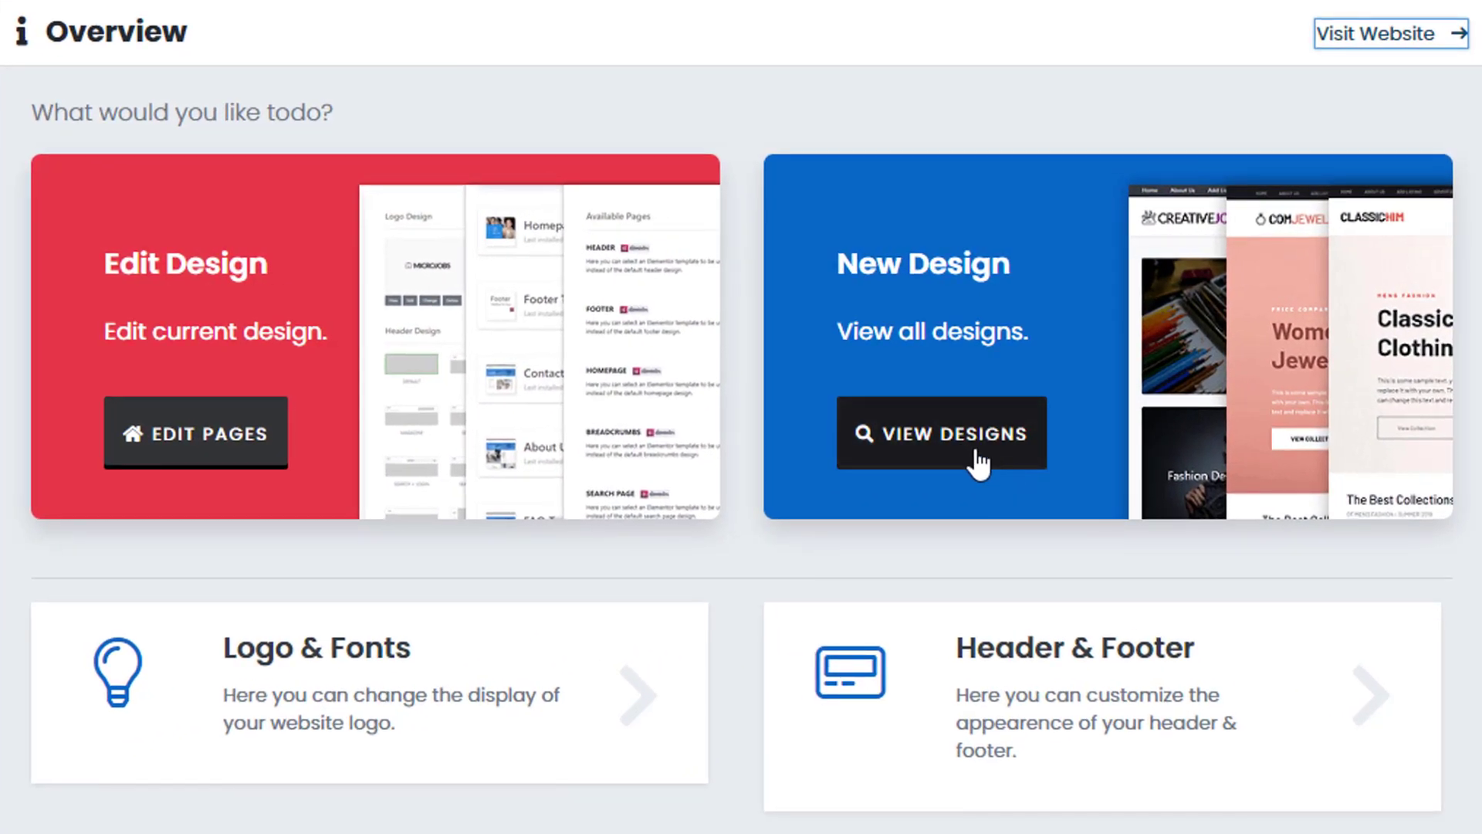
pyautogui.click(979, 463)
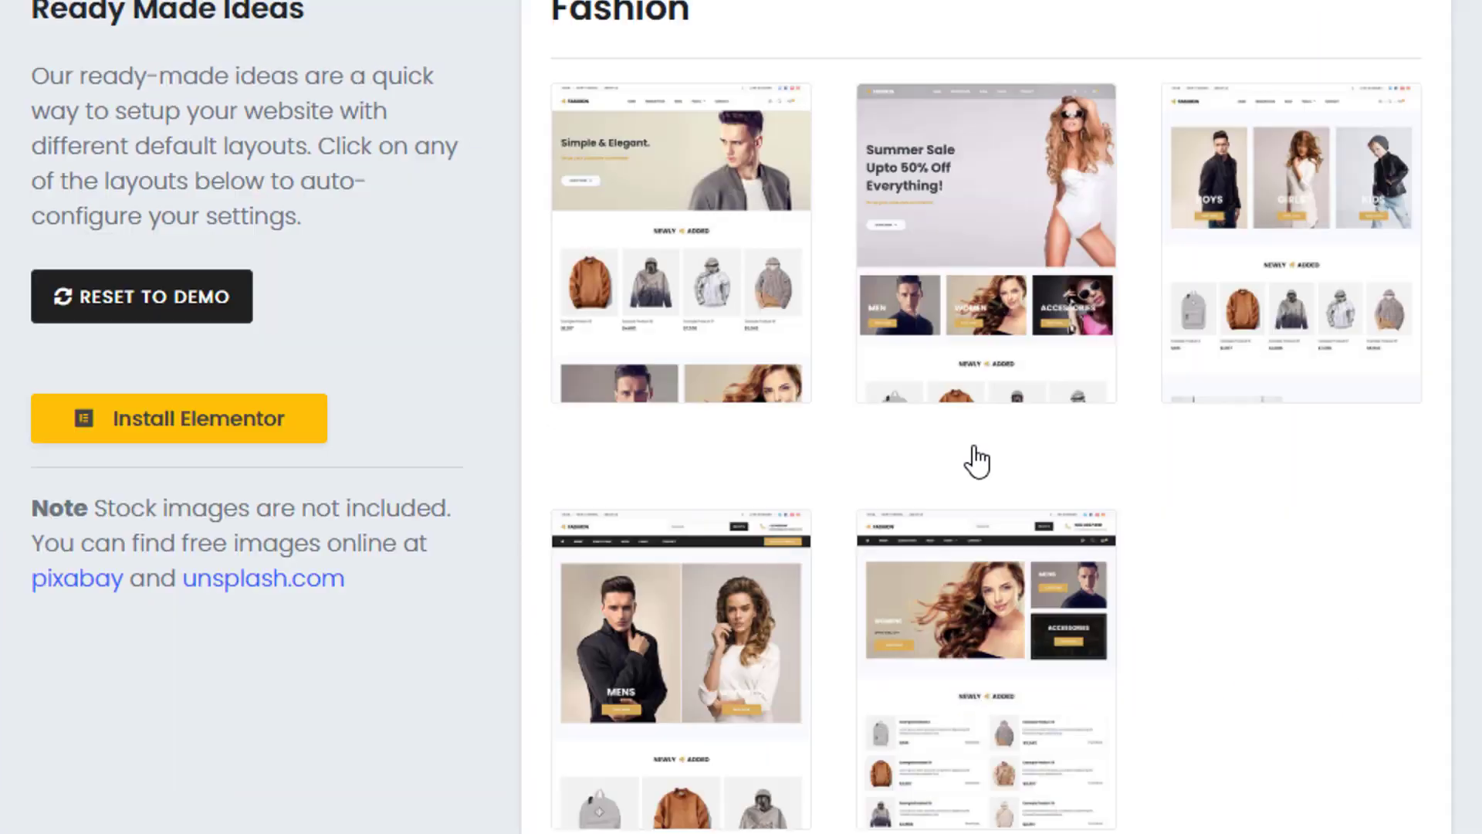
pyautogui.scroll(2, 669, 424)
pyautogui.moveTo(776, 299)
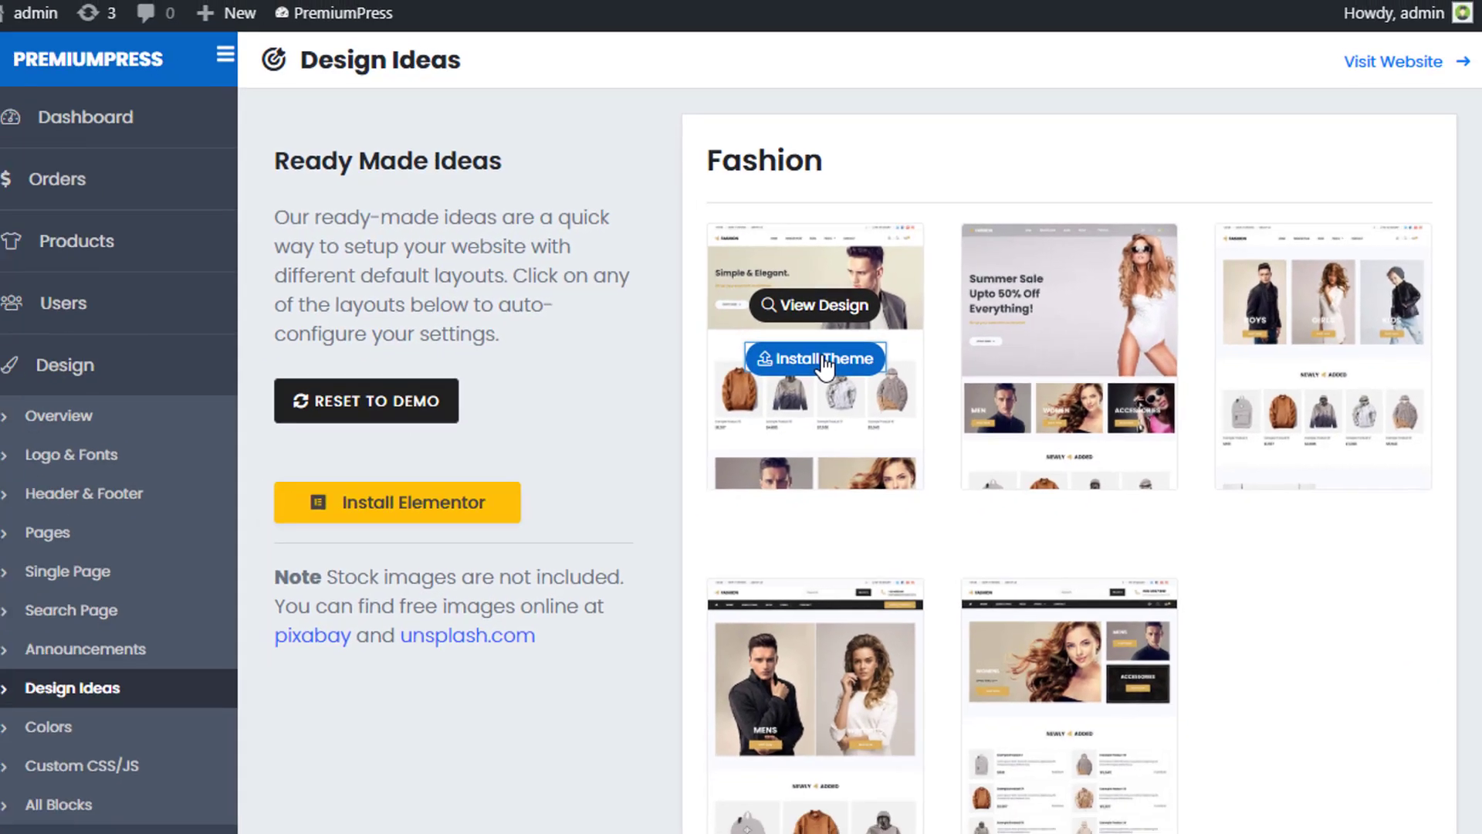
# Install the Simple & Elegant Fashion layout, check the storefront, and dismiss the Settings Updated notice.
pyautogui.click(684, 401)
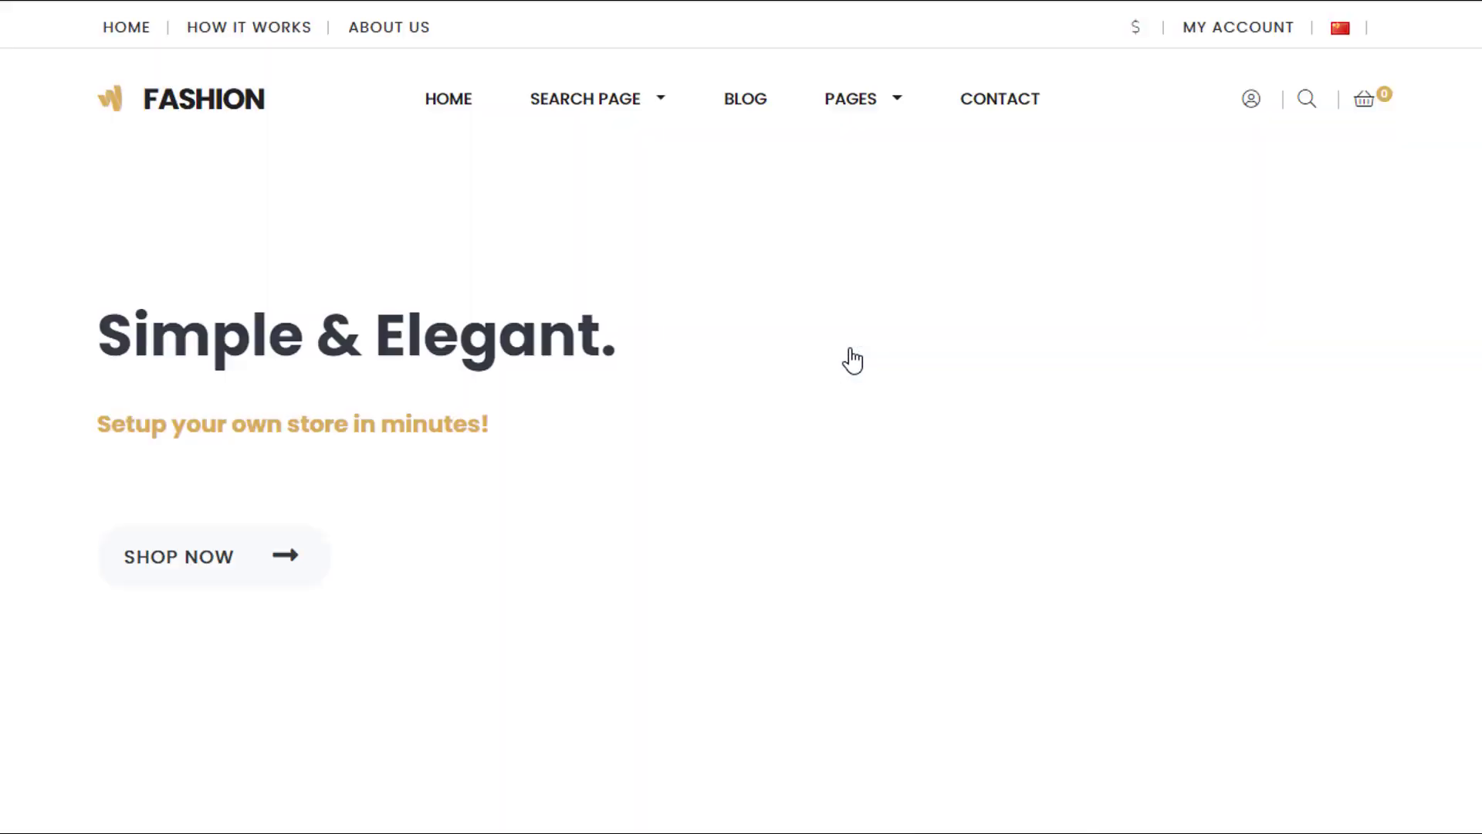
pyautogui.scroll(-5, 852, 359)
pyautogui.scroll(5, 599, 522)
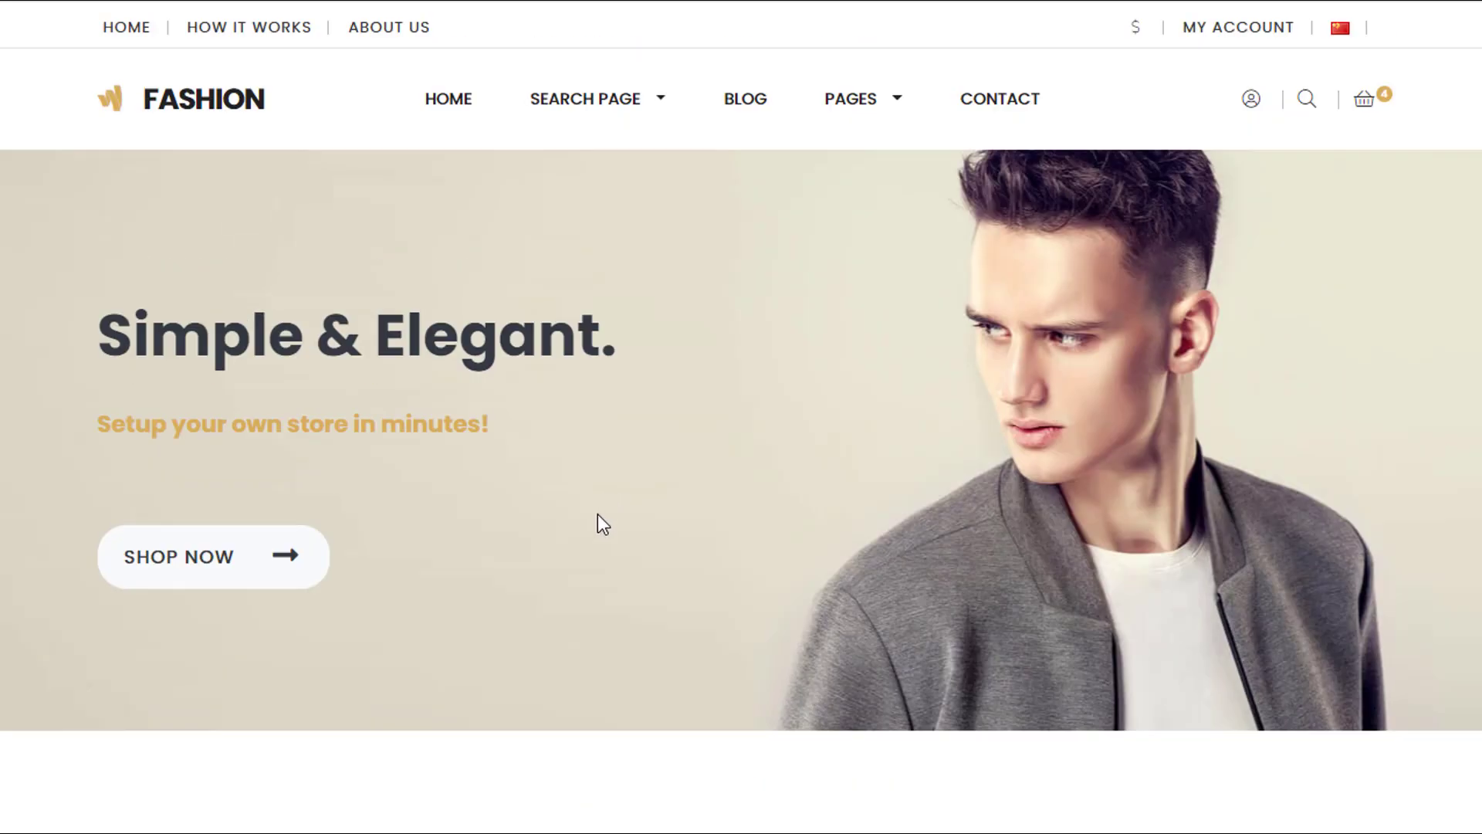
pyautogui.scroll(-9, 610, 463)
pyautogui.scroll(-2, 695, 579)
pyautogui.scroll(10, 764, 502)
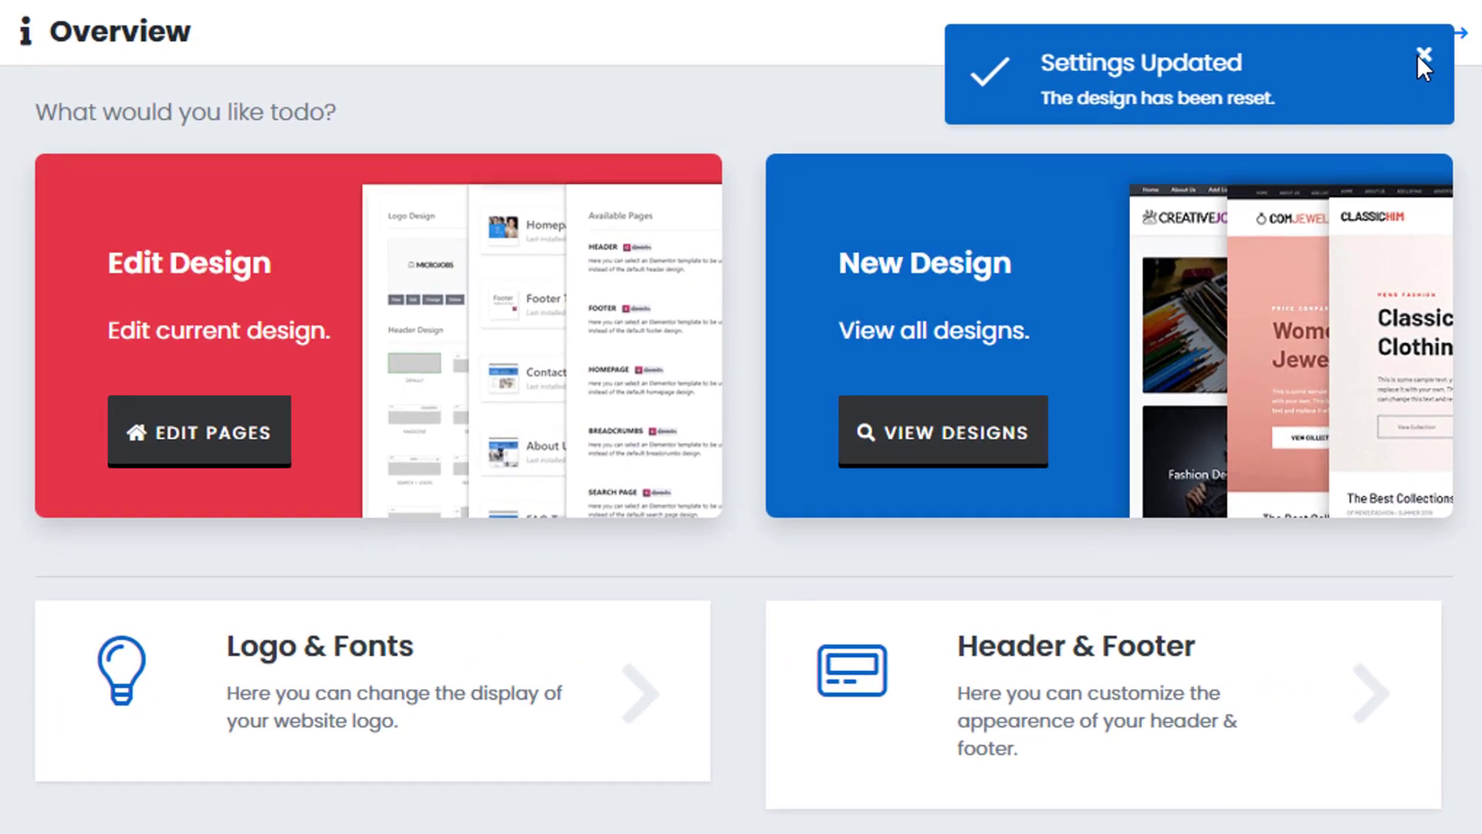
pyautogui.click(1436, 85)
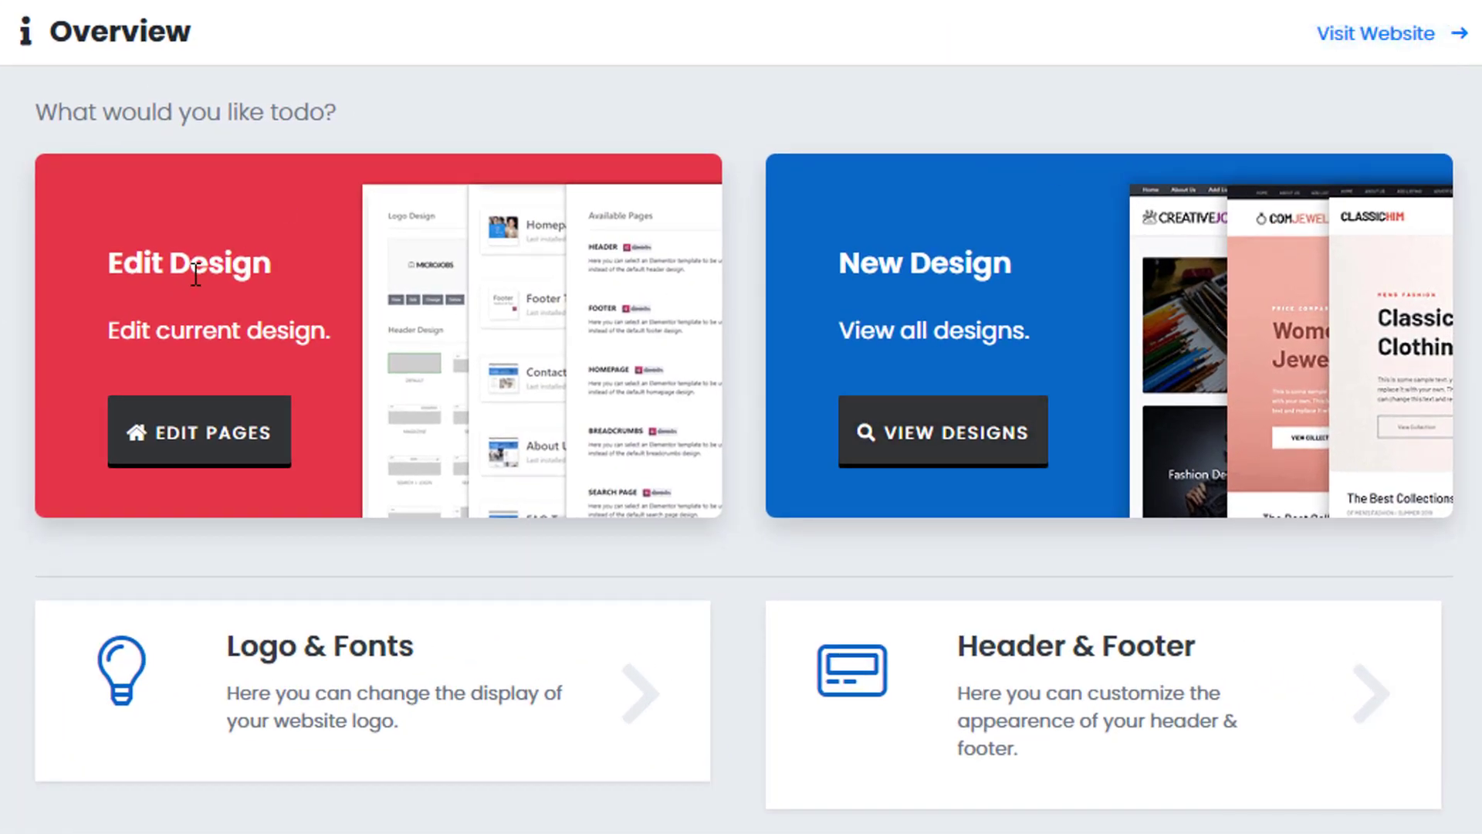
# Inspect the Homepage's storefront preview, block preview and template choices without changing anything.
pyautogui.click(255, 426)
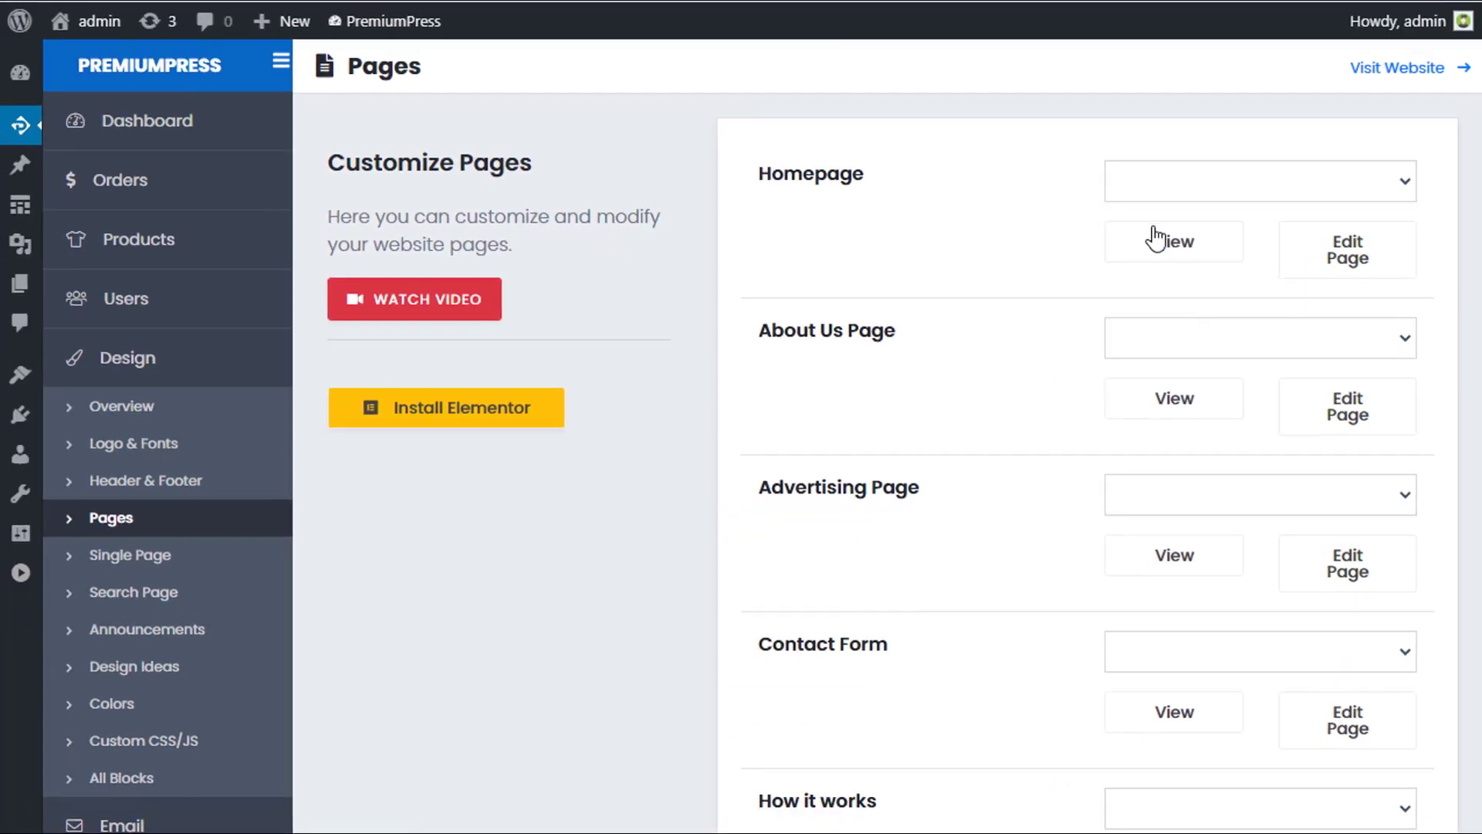
pyautogui.click(1175, 255)
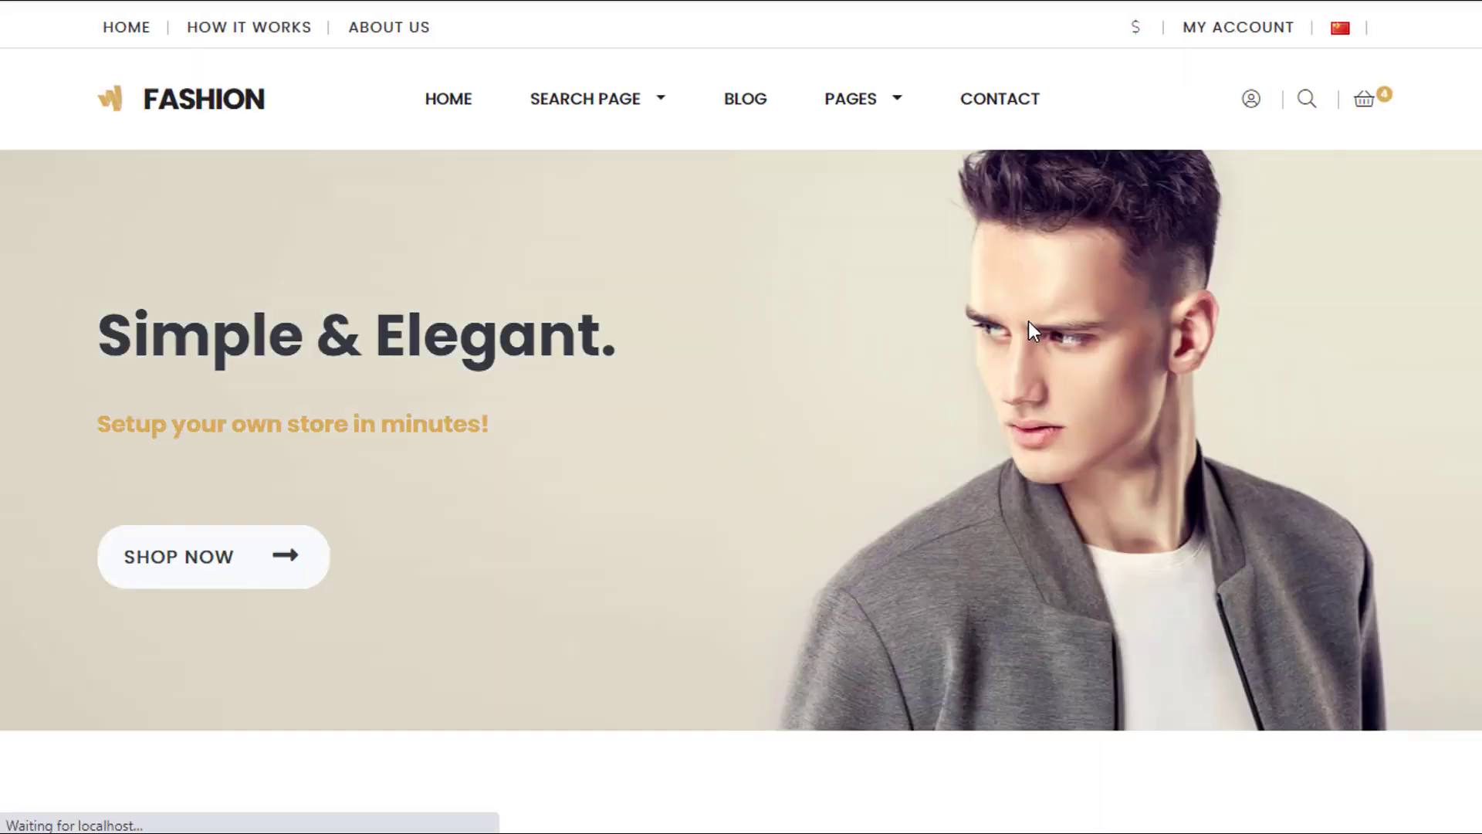
pyautogui.scroll(-2, 975, 344)
pyautogui.scroll(2, 981, 494)
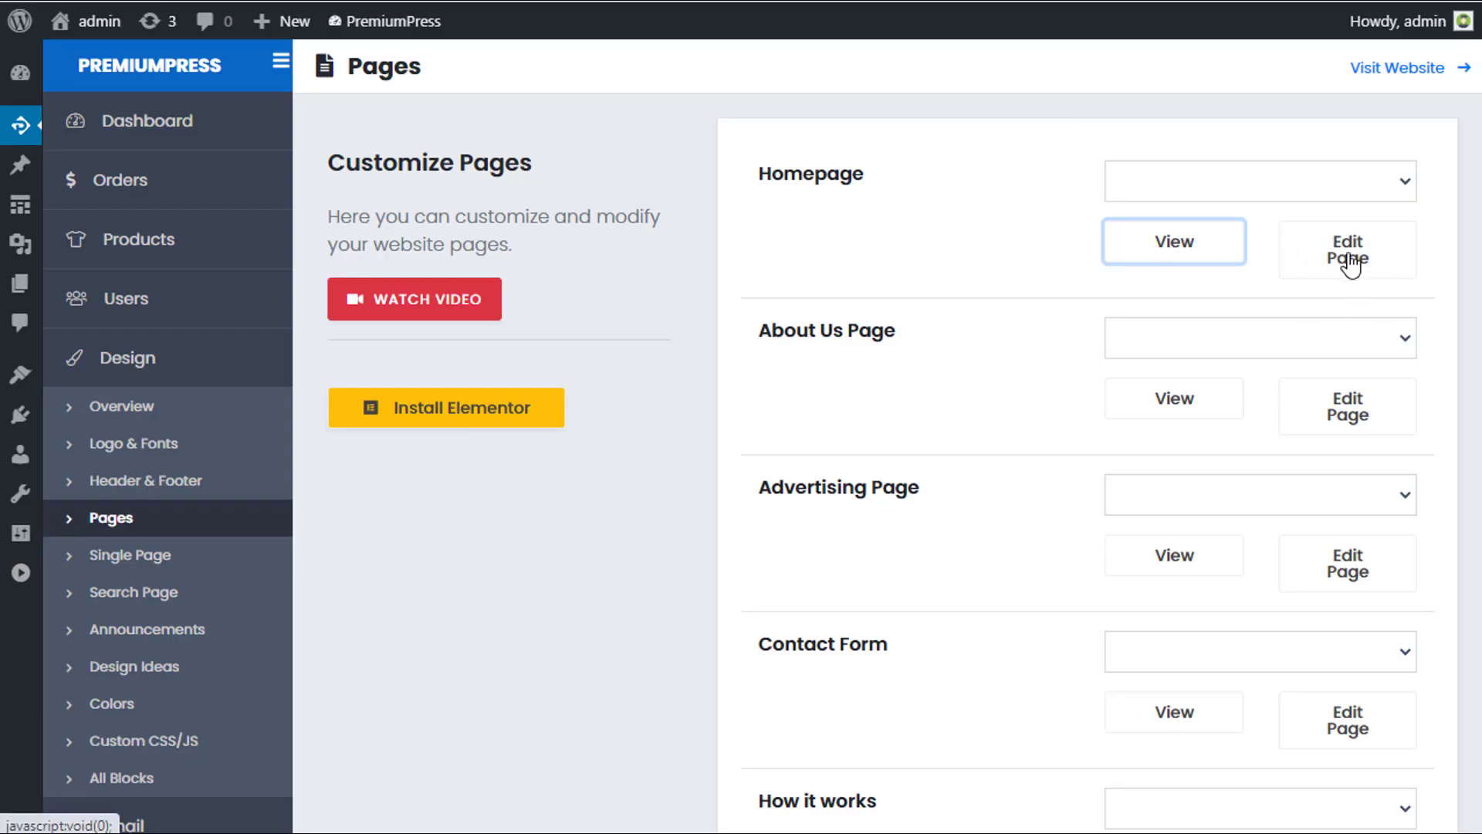
pyautogui.click(1349, 262)
pyautogui.scroll(-4, 1237, 363)
pyautogui.scroll(4, 1197, 453)
pyautogui.click(1346, 263)
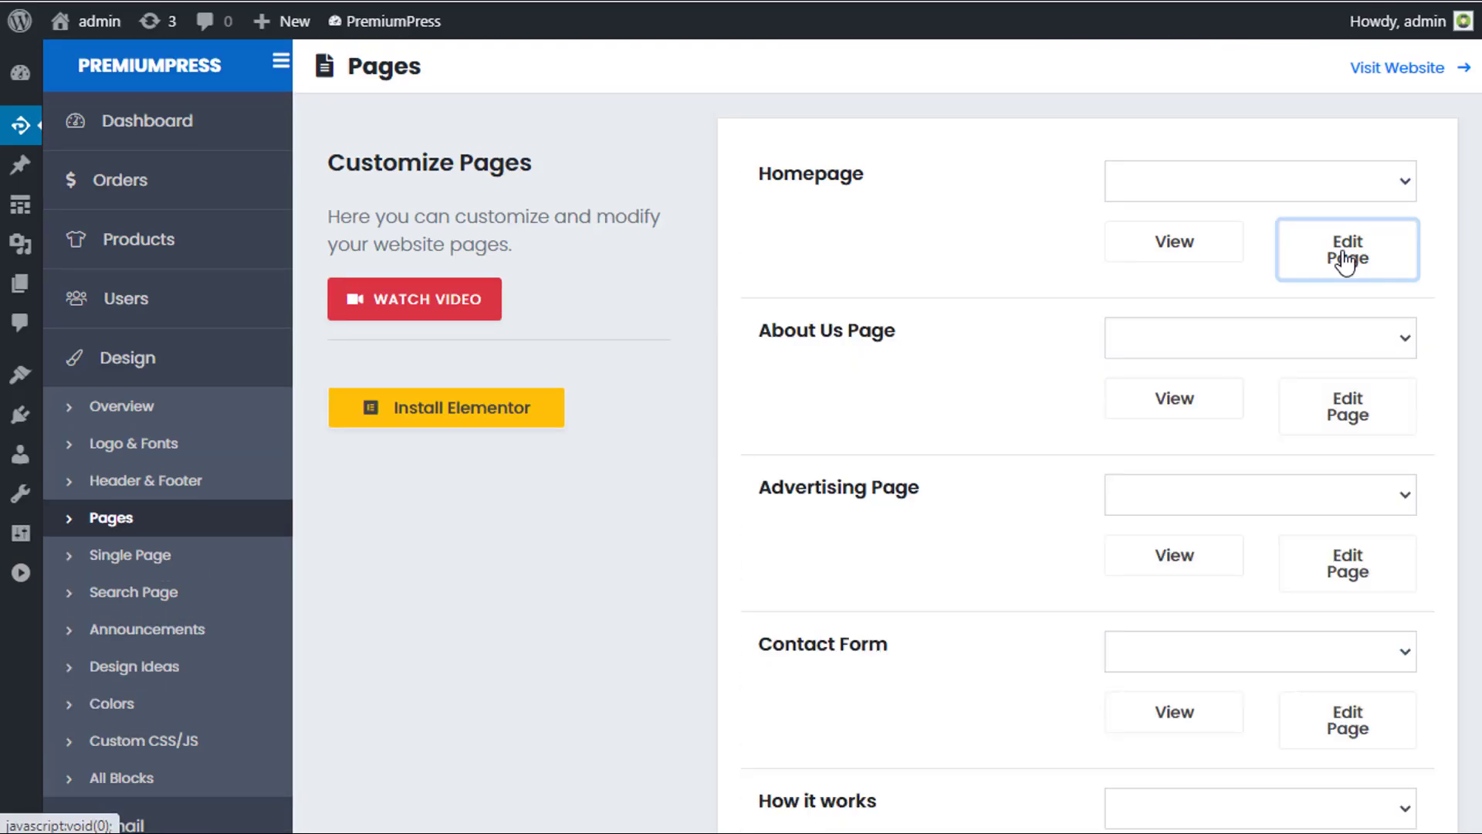
pyautogui.click(1227, 189)
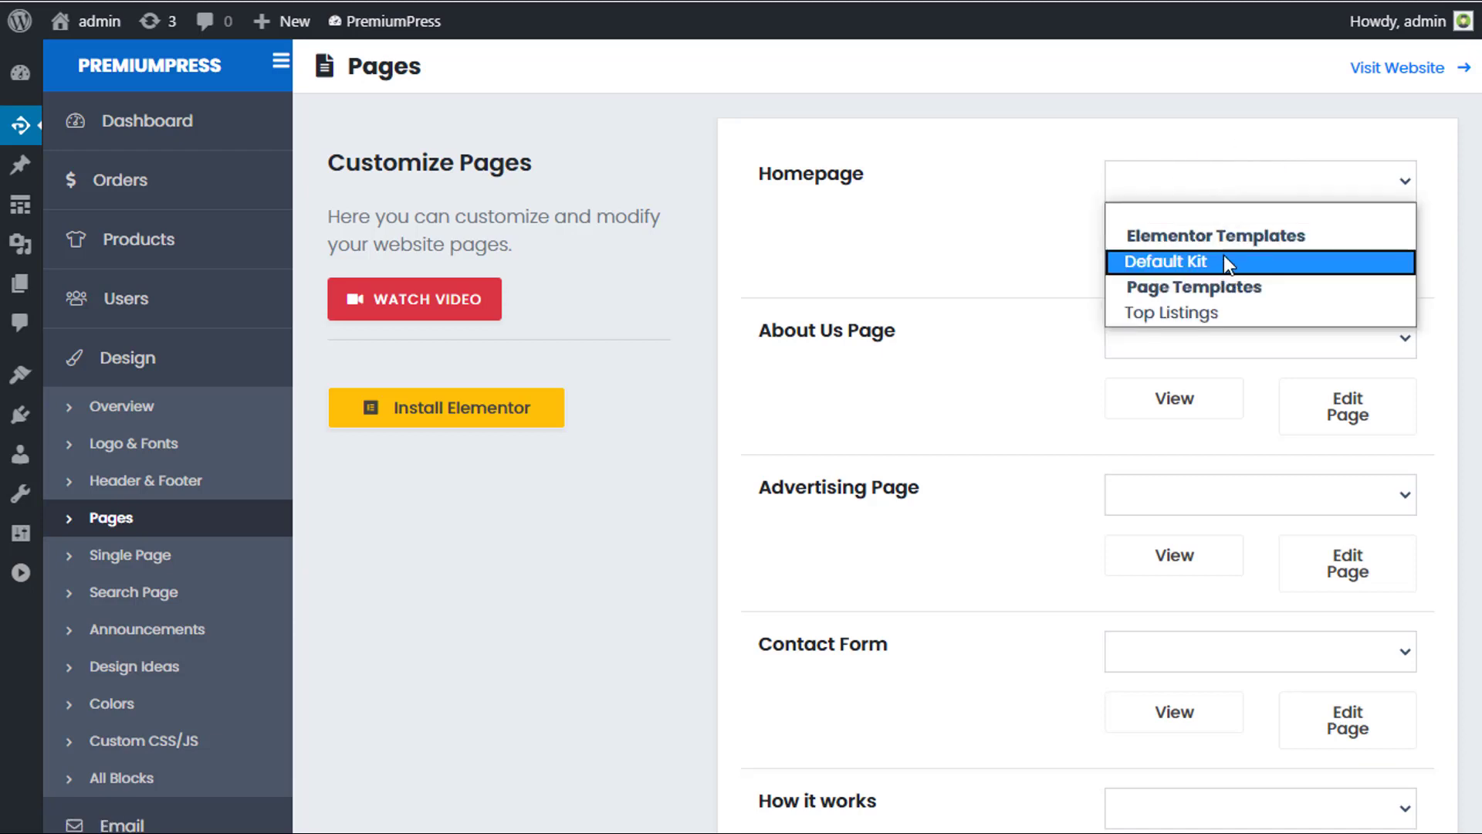
pyautogui.click(1046, 230)
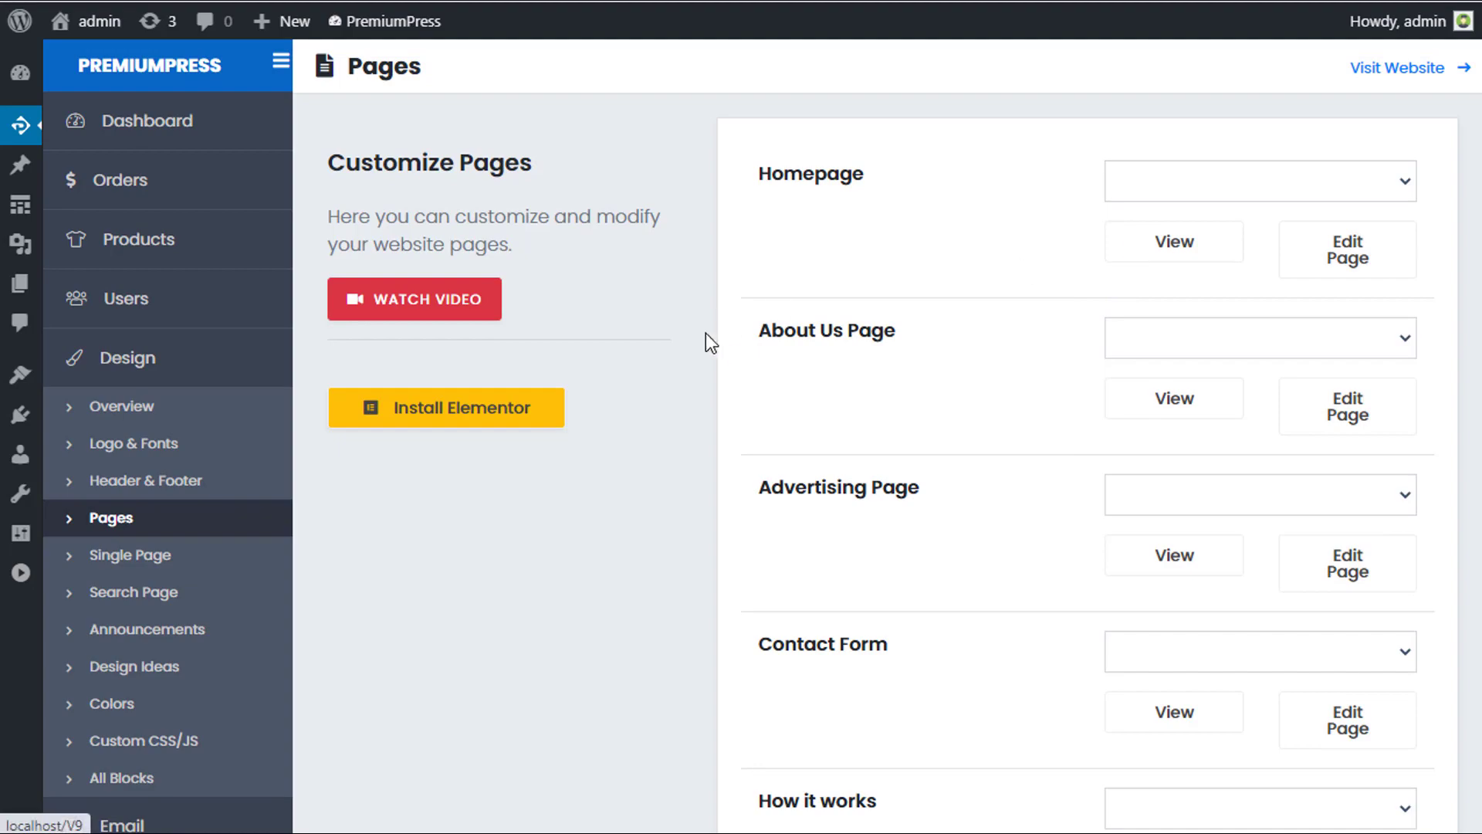
# Scroll through the list of installed plugins.
pyautogui.click(27, 413)
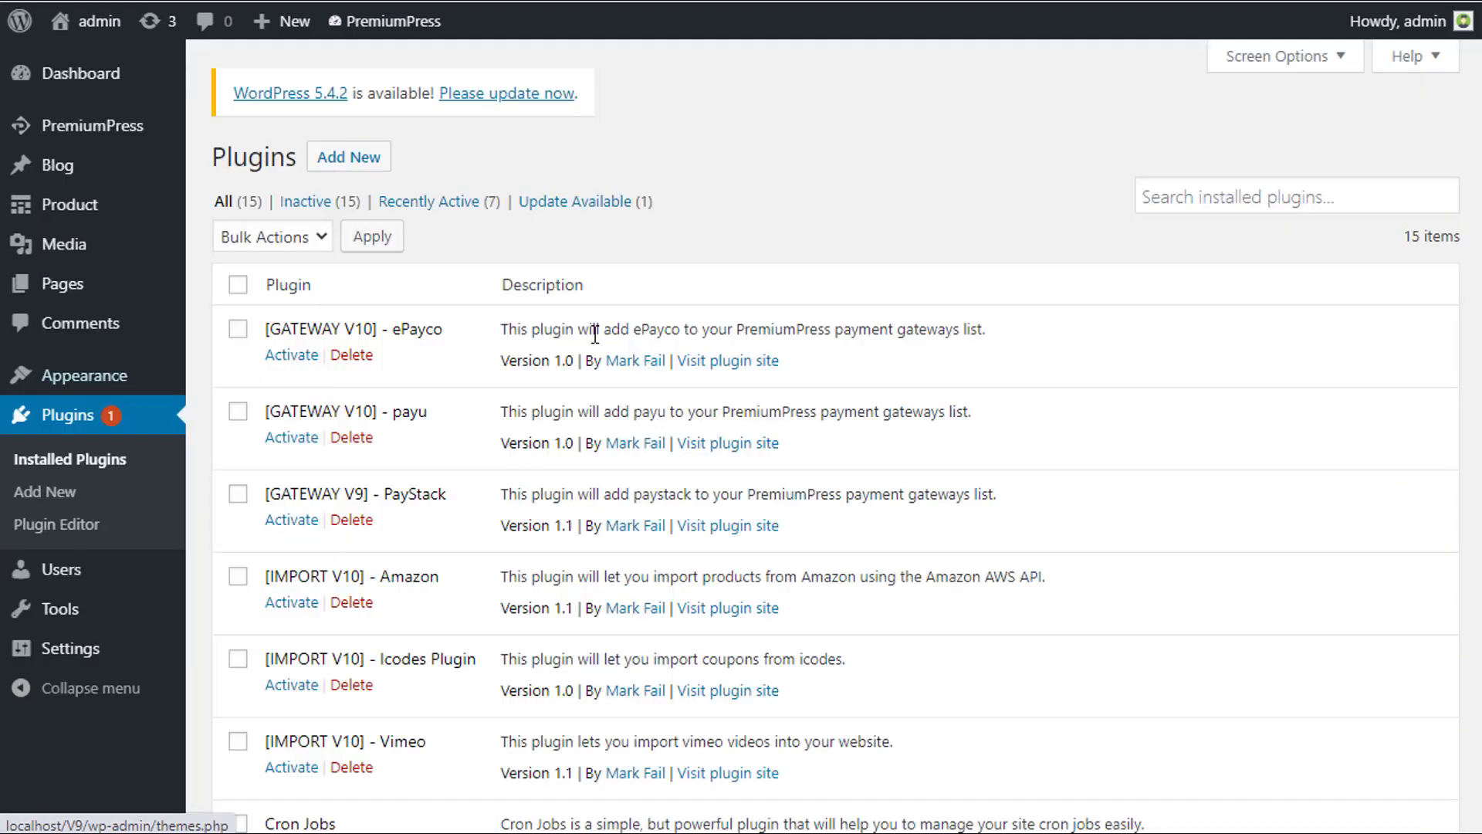
pyautogui.scroll(-1, 705, 281)
pyautogui.scroll(-10, 706, 277)
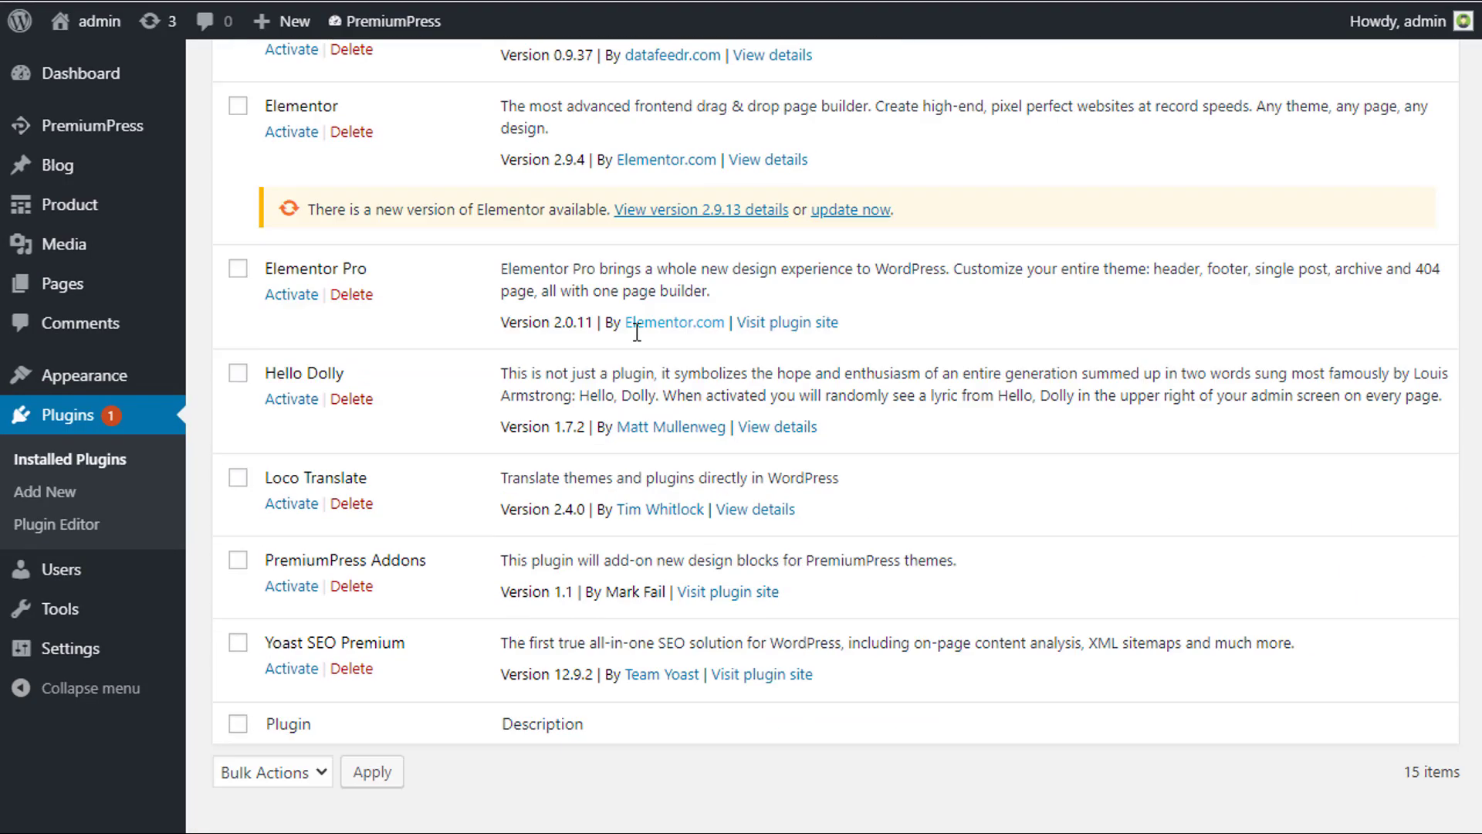
pyautogui.scroll(10, 590, 424)
pyautogui.scroll(-10, 587, 428)
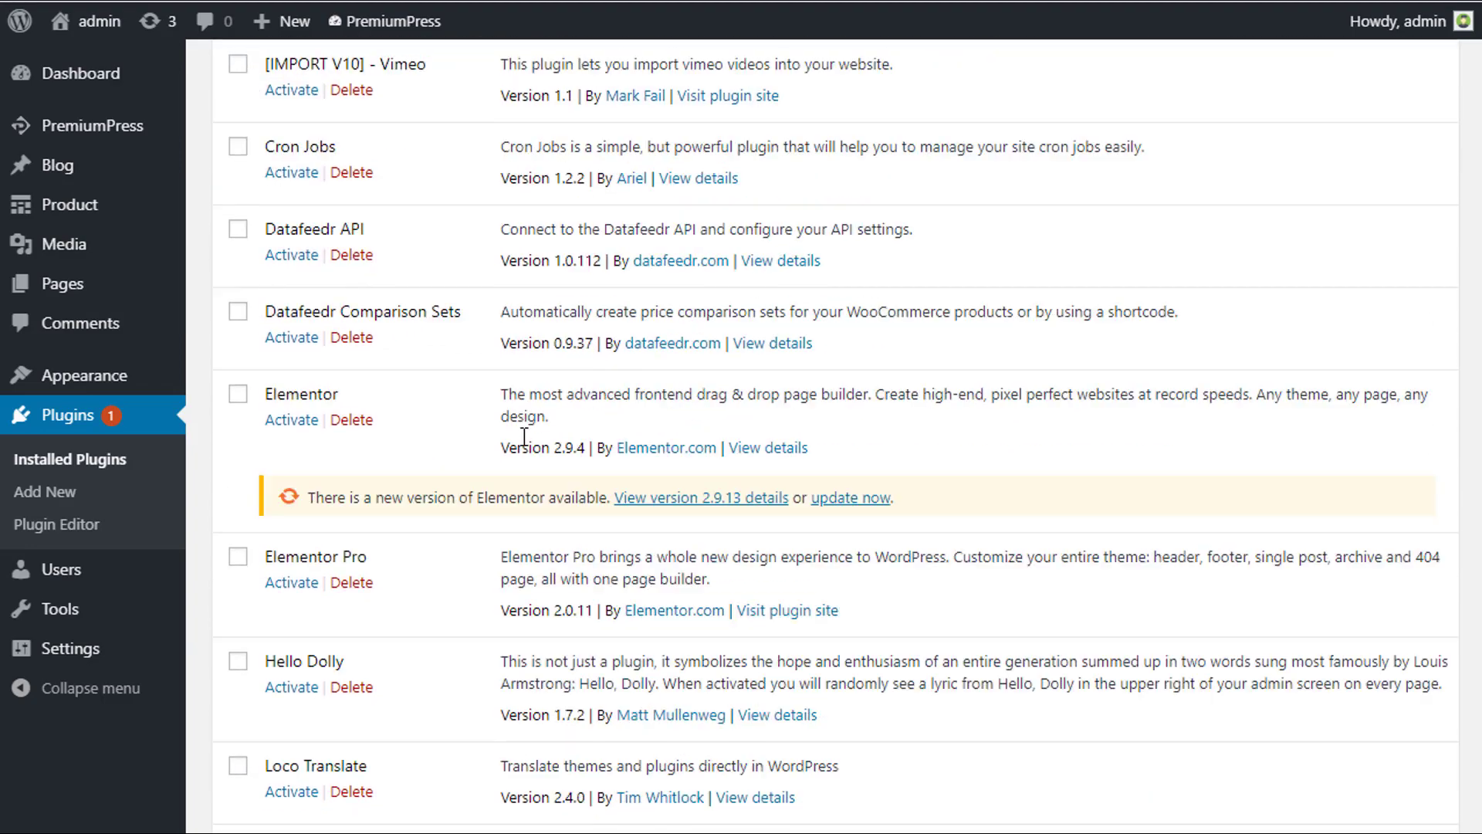
pyautogui.scroll(10, 566, 340)
# Go to PremiumPress Design > Edit Pages and expand the homepage's block preview.
pyautogui.click(93, 125)
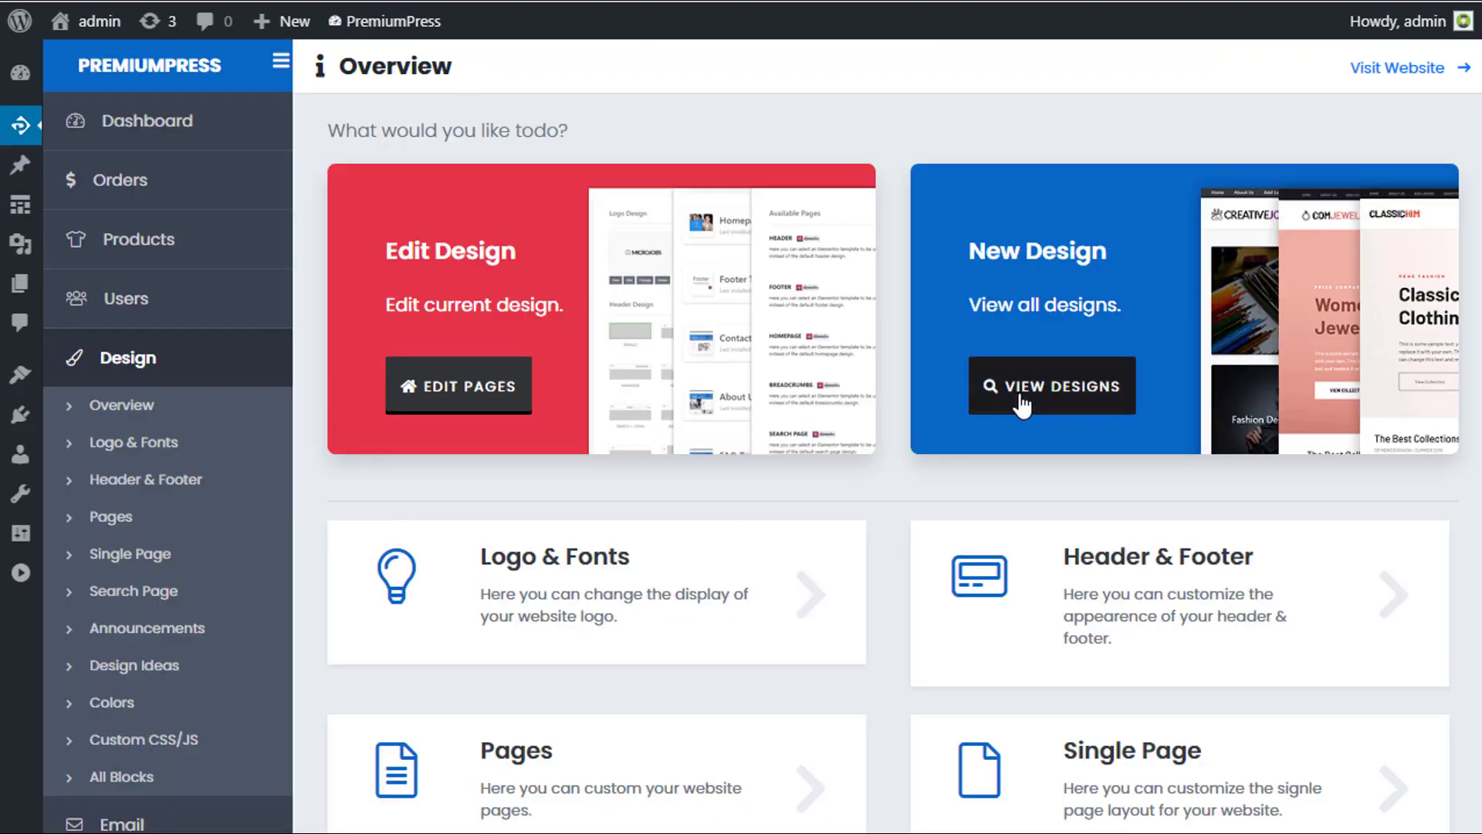
pyautogui.click(1026, 380)
pyautogui.click(115, 295)
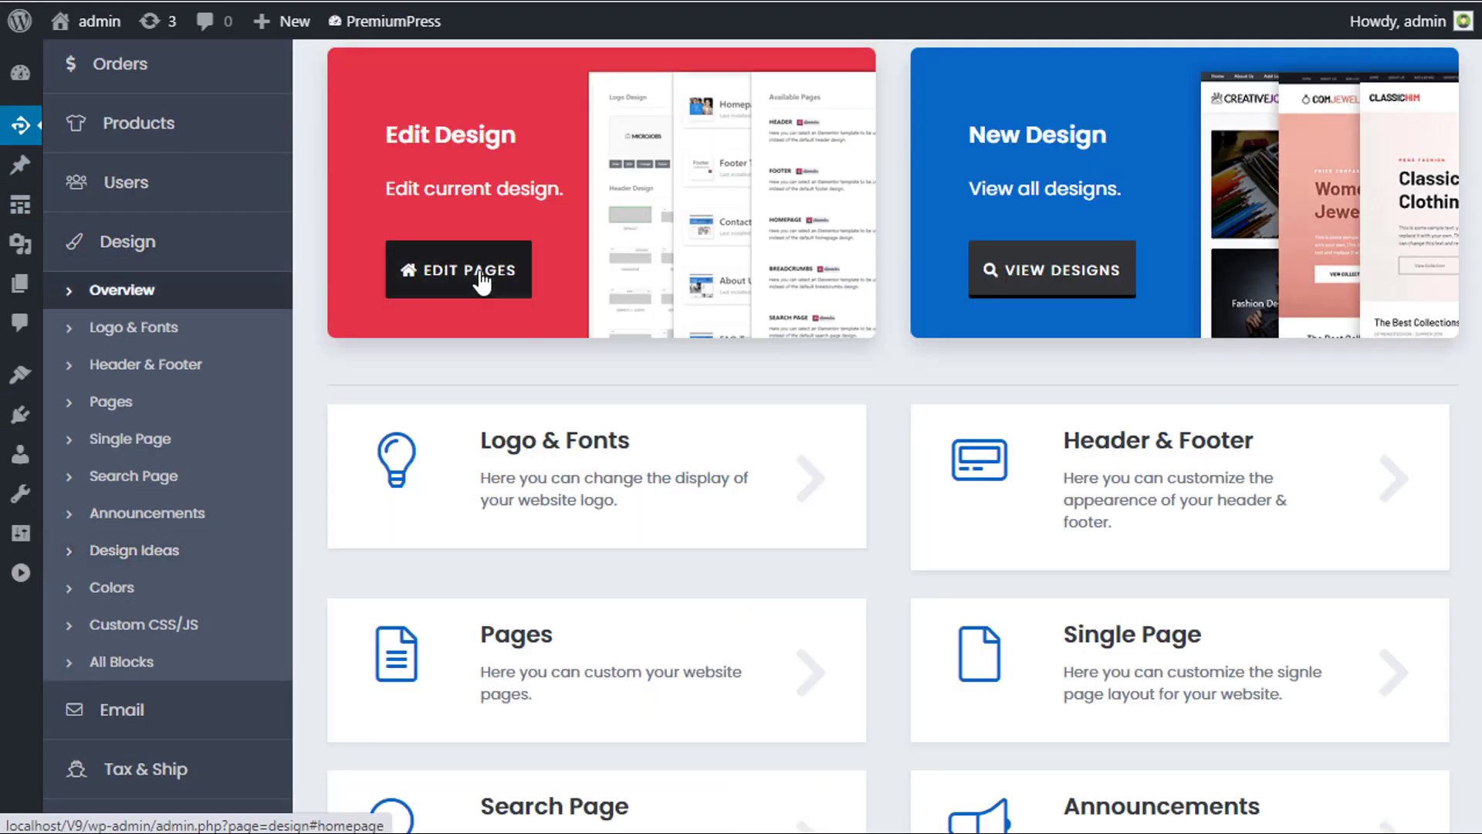
pyautogui.click(475, 279)
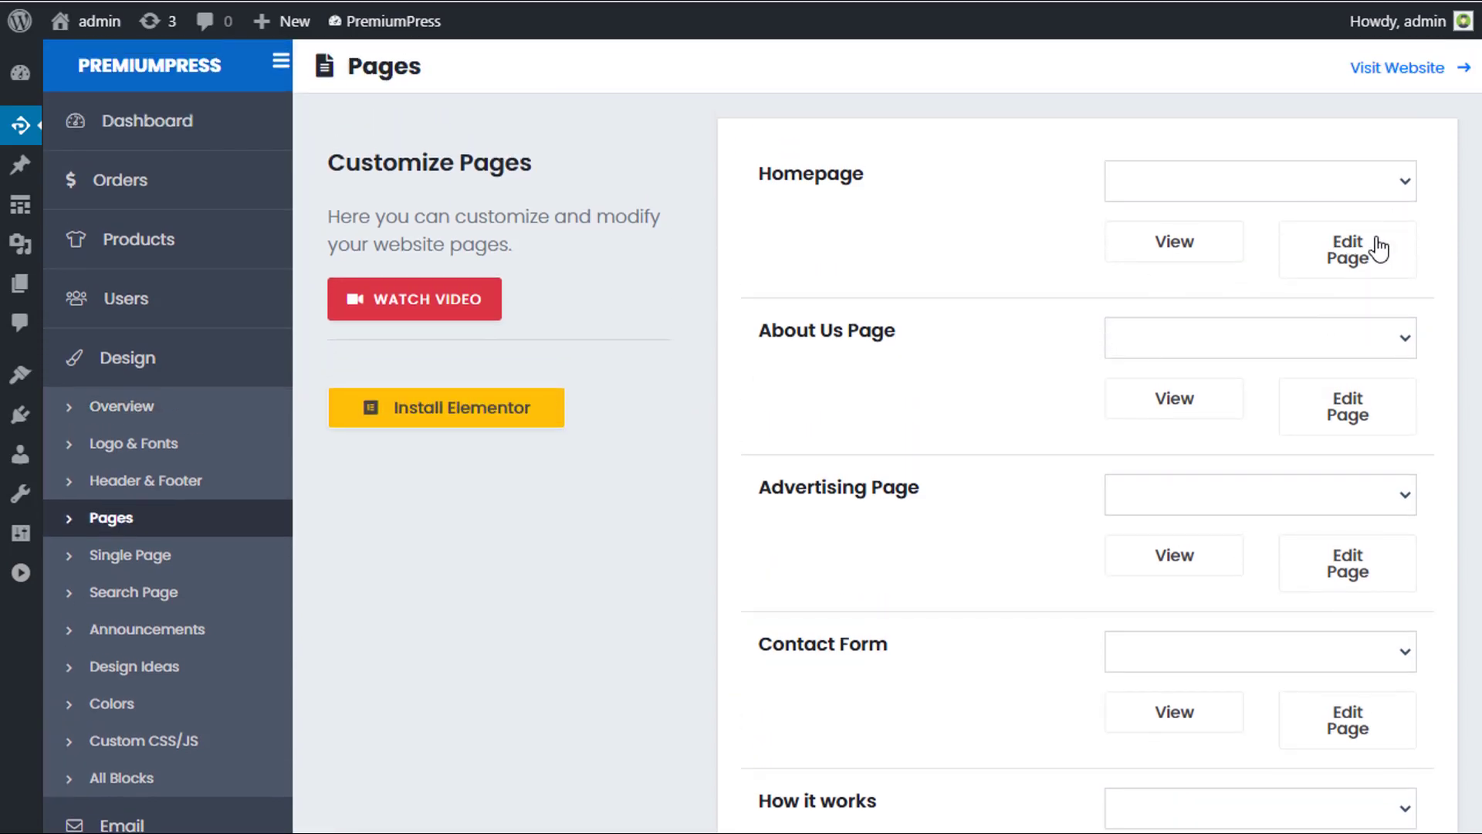
pyautogui.click(1379, 248)
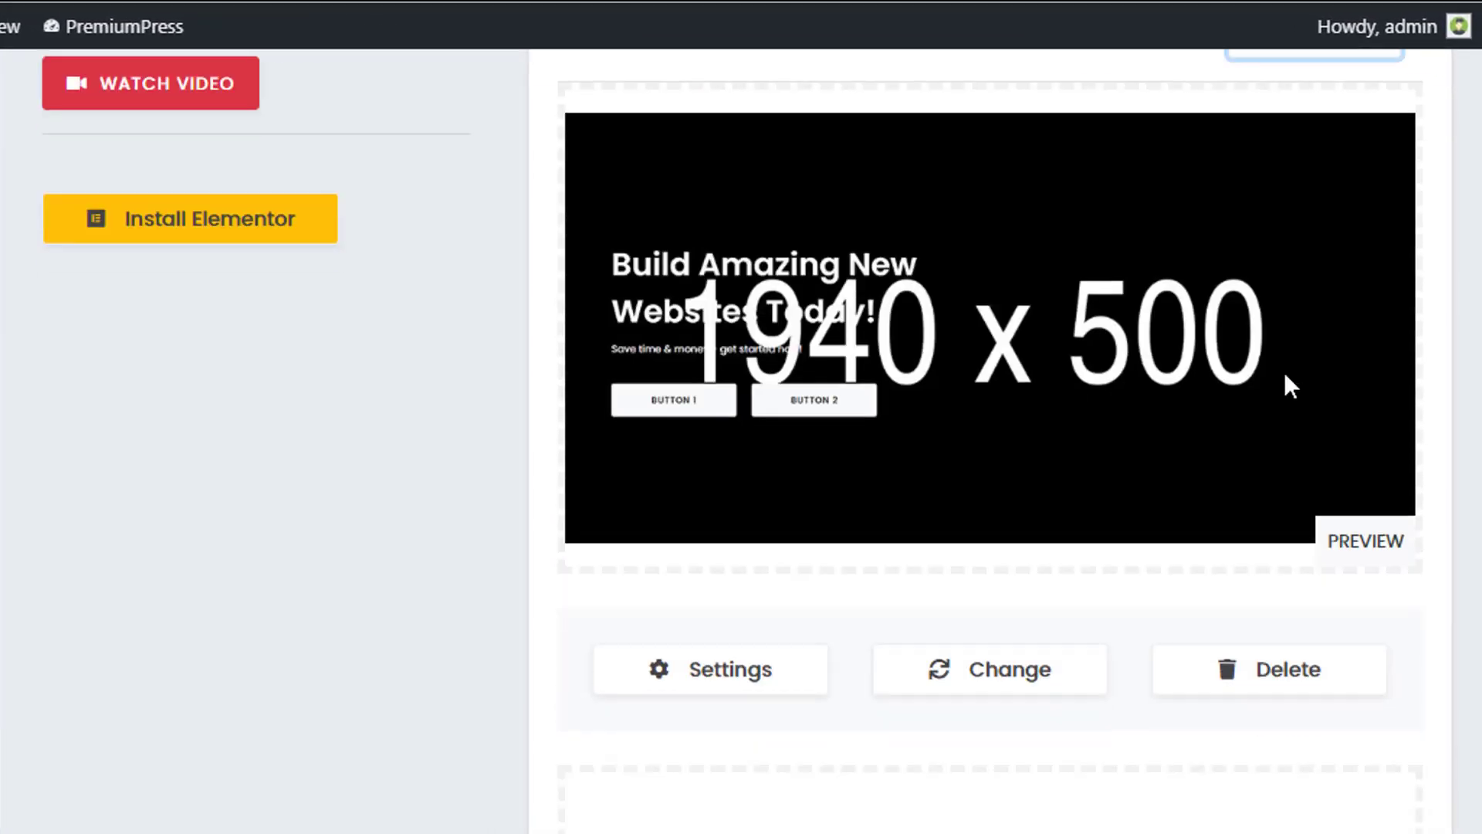
pyautogui.scroll(-1, 803, 530)
pyautogui.scroll(1, 765, 679)
pyautogui.scroll(-5, 752, 548)
pyautogui.scroll(5, 751, 548)
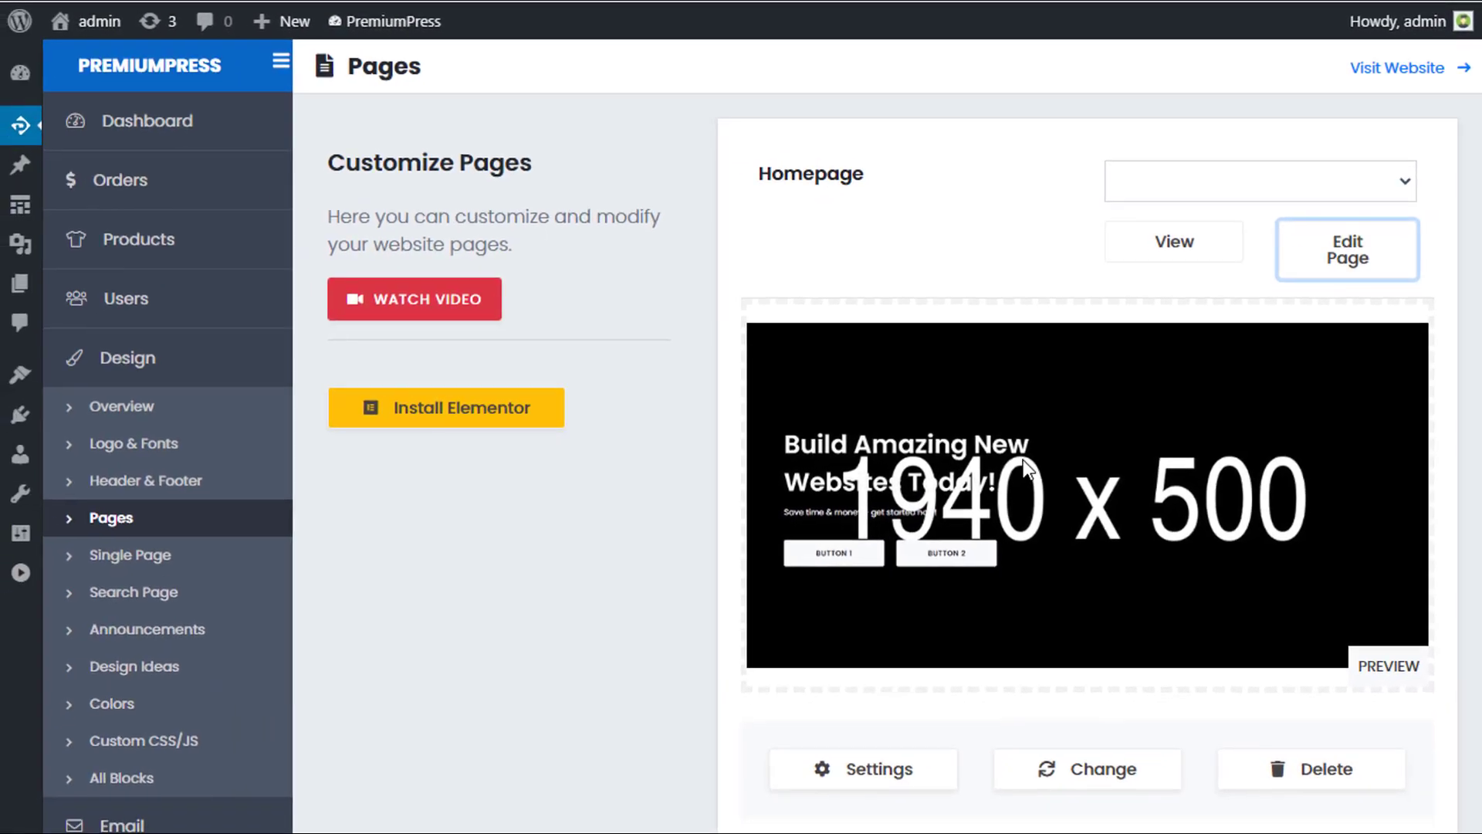
pyautogui.scroll(-1, 947, 573)
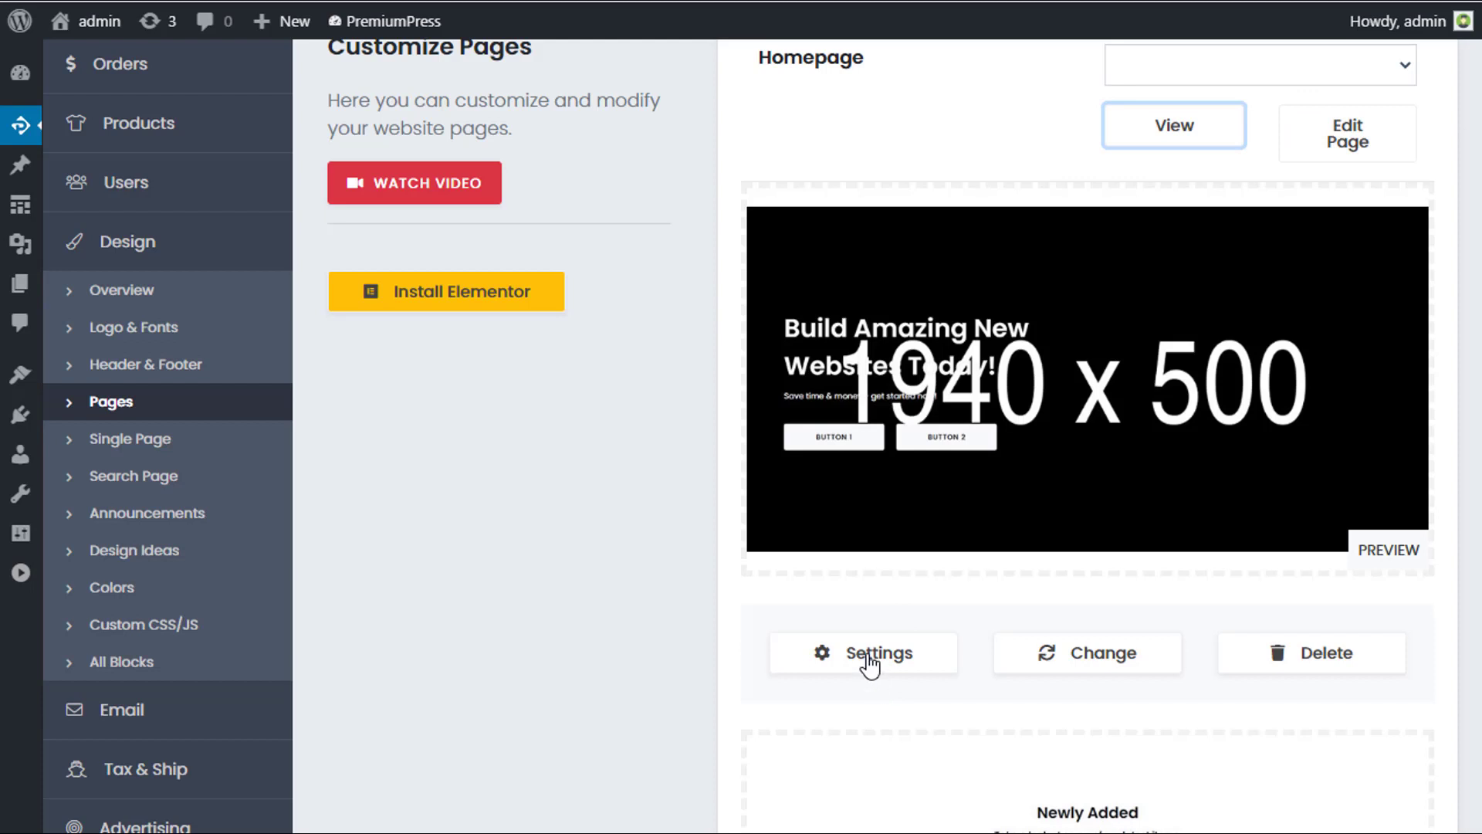
# Append ' 1234' to the homepage hero title and save the hero block settings.
pyautogui.click(870, 656)
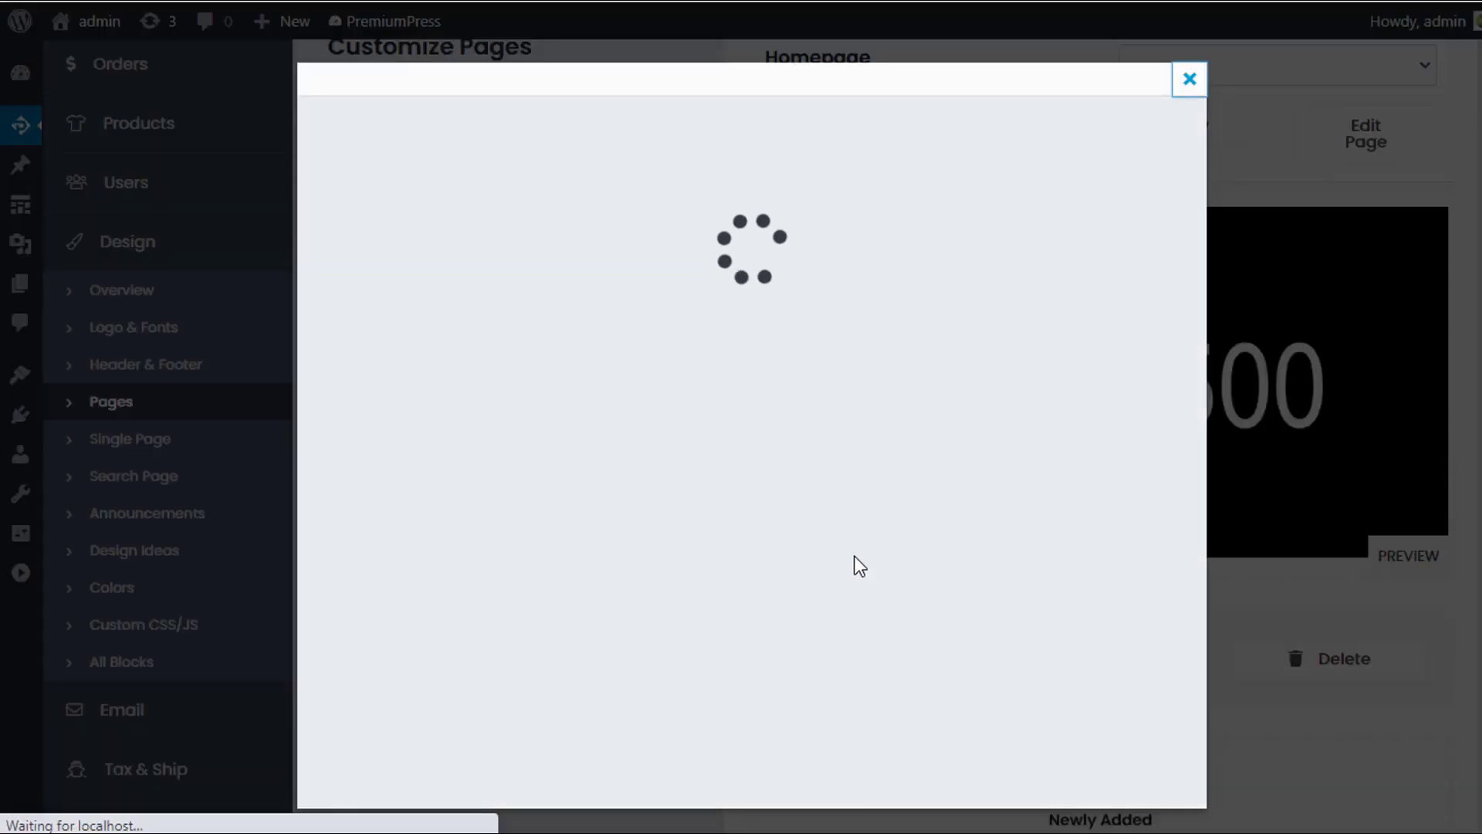
pyautogui.scroll(-3, 533, 535)
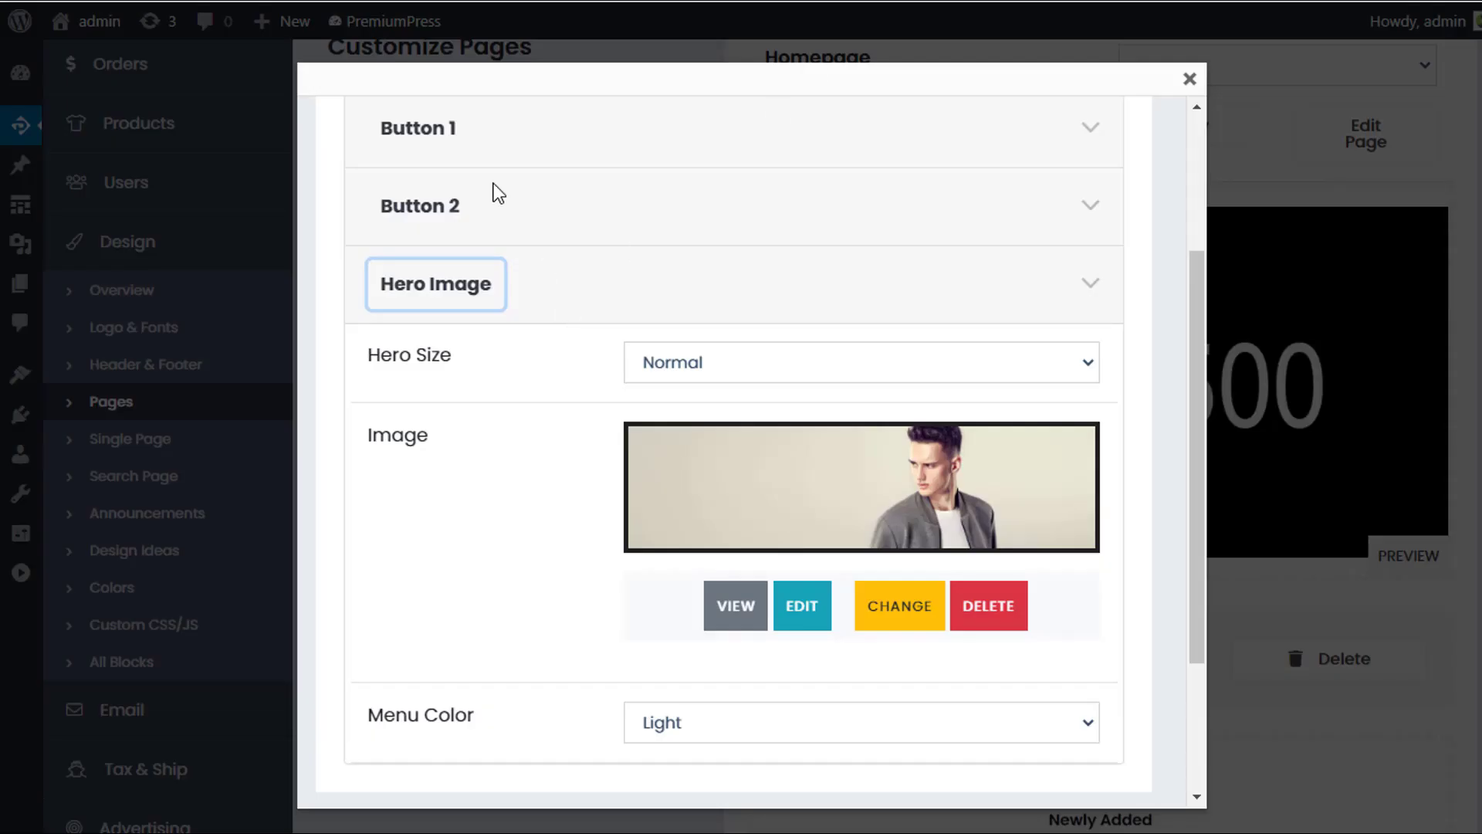
pyautogui.scroll(3, 470, 309)
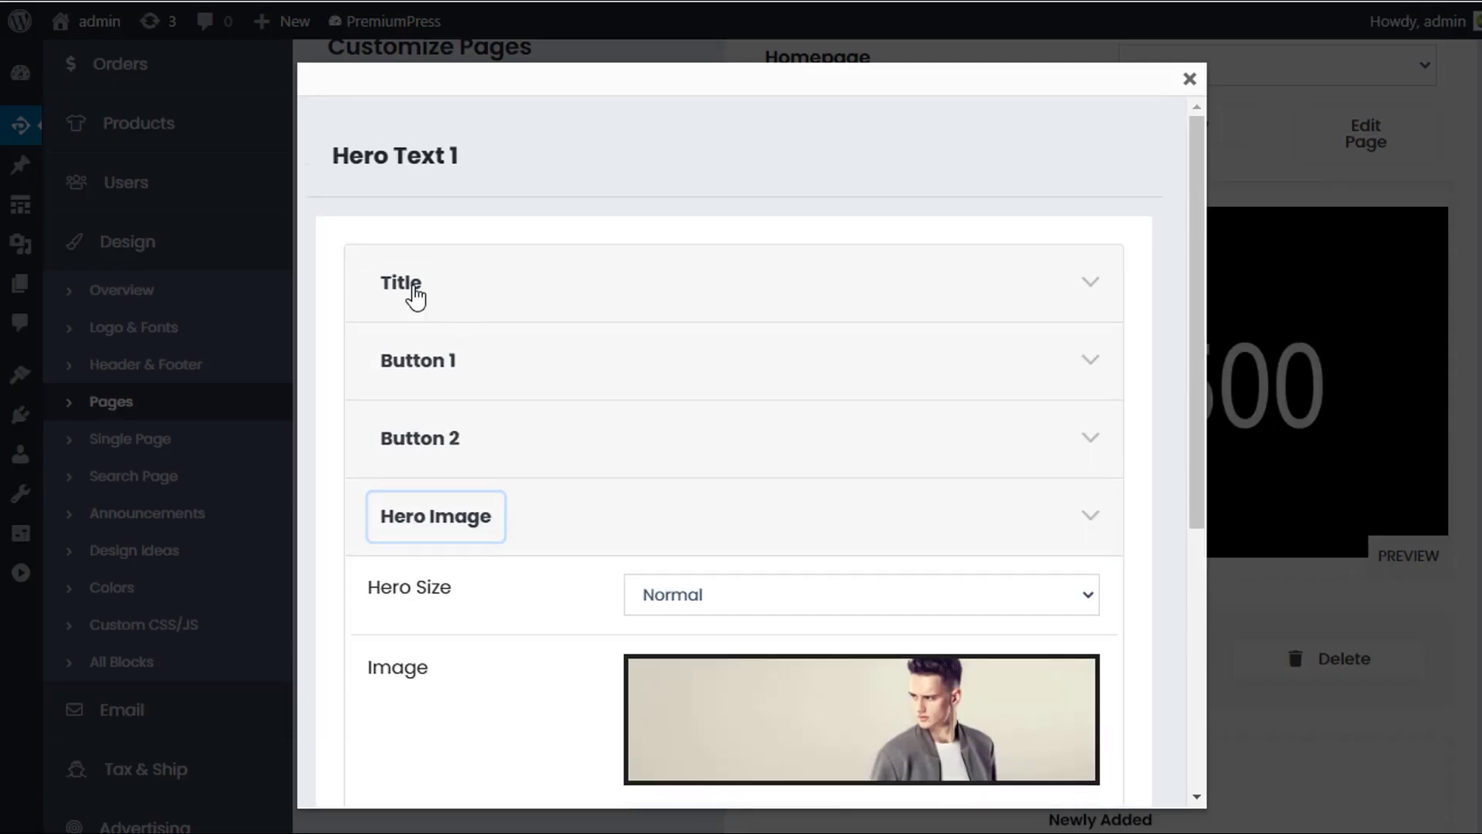
pyautogui.click(413, 291)
pyautogui.scroll(-1, 668, 405)
pyautogui.click(842, 246)
pyautogui.write('1234')
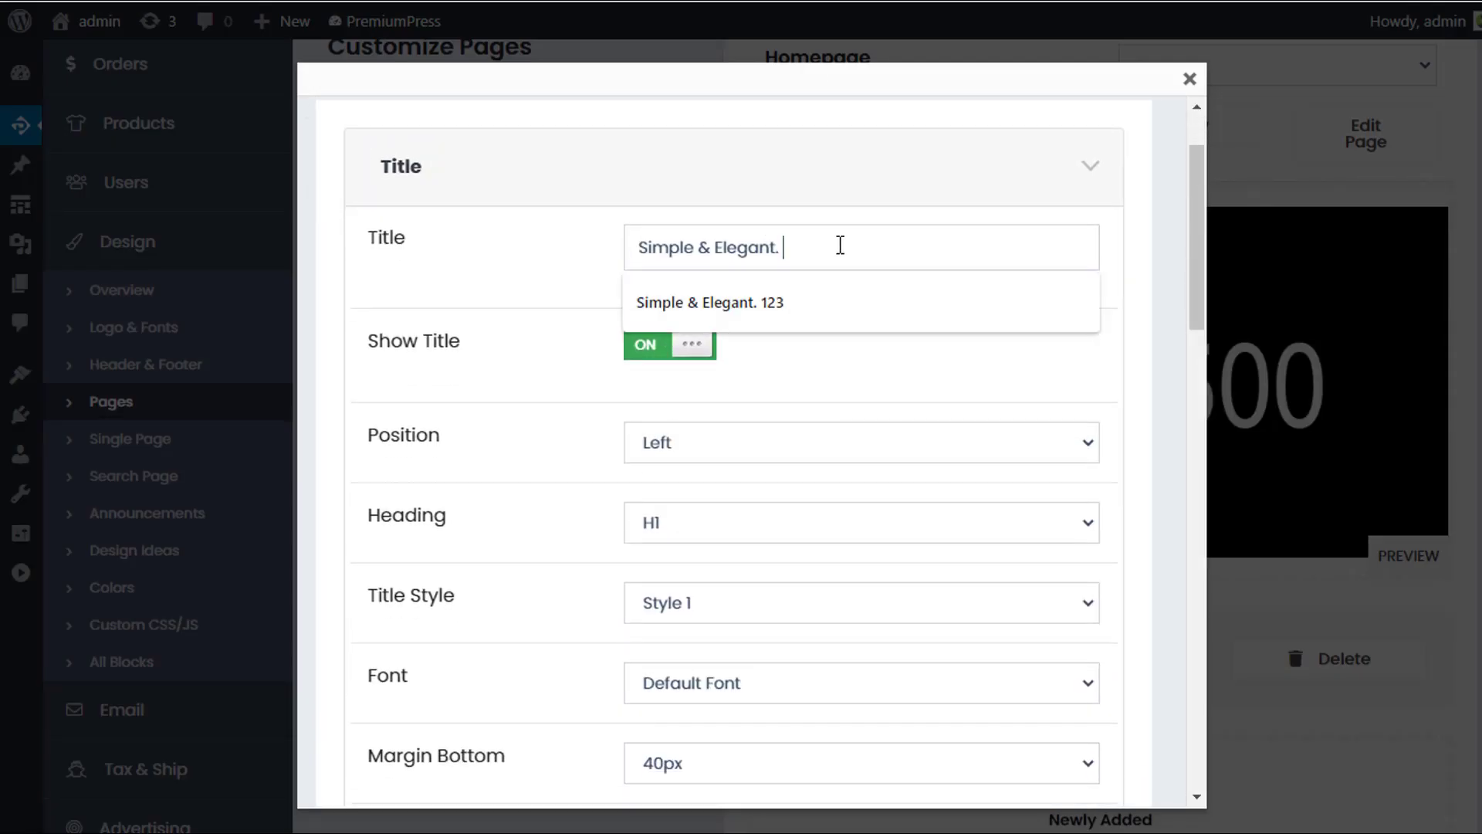
pyautogui.scroll(-6, 567, 611)
pyautogui.scroll(-10, 568, 612)
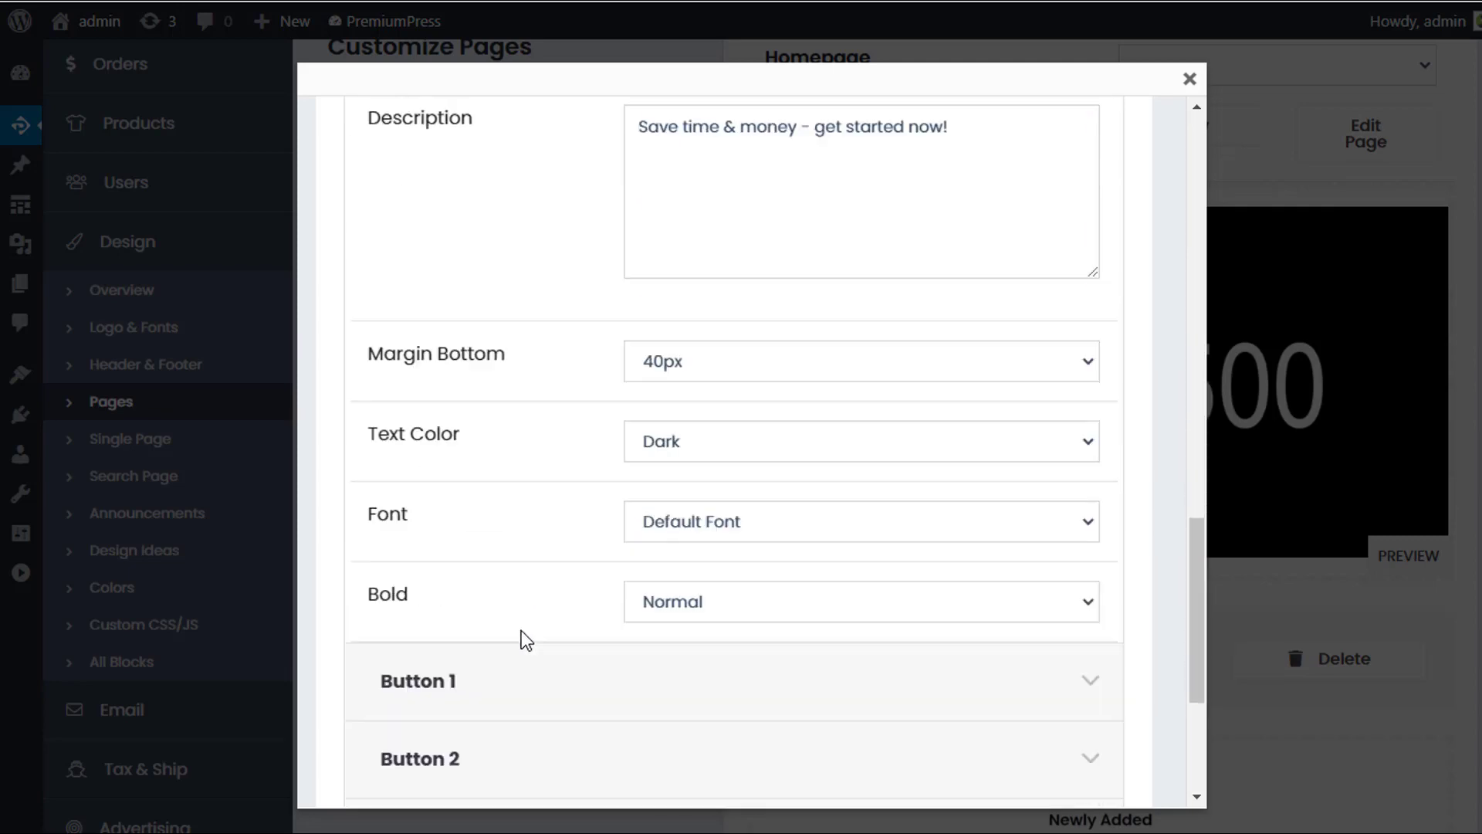
pyautogui.click(702, 695)
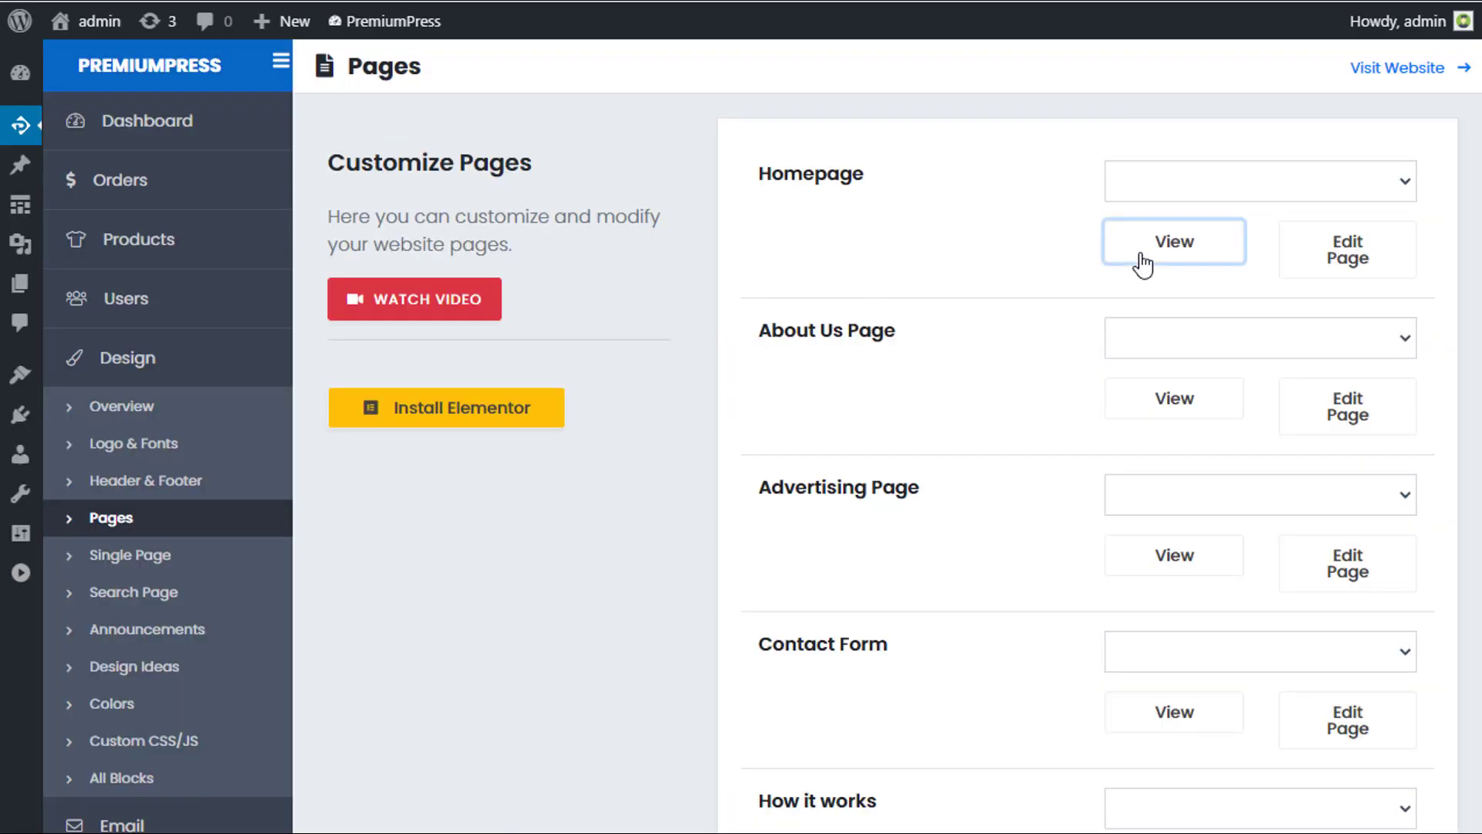
# Check 'Simple & Elegant. 1234' on the live homepage, then return to the admin pages.
pyautogui.click(1142, 265)
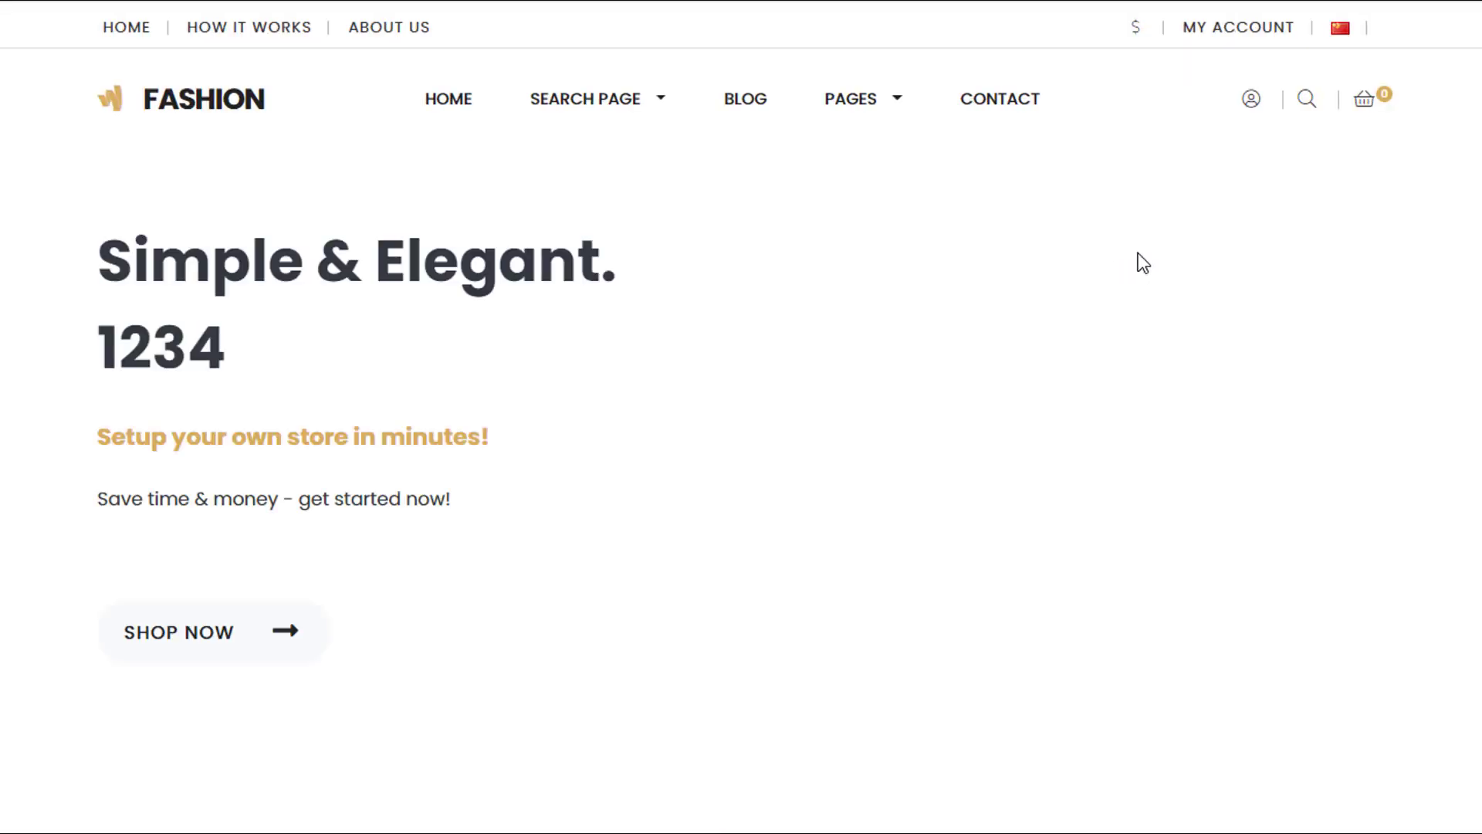
pyautogui.scroll(-3, 200, 300)
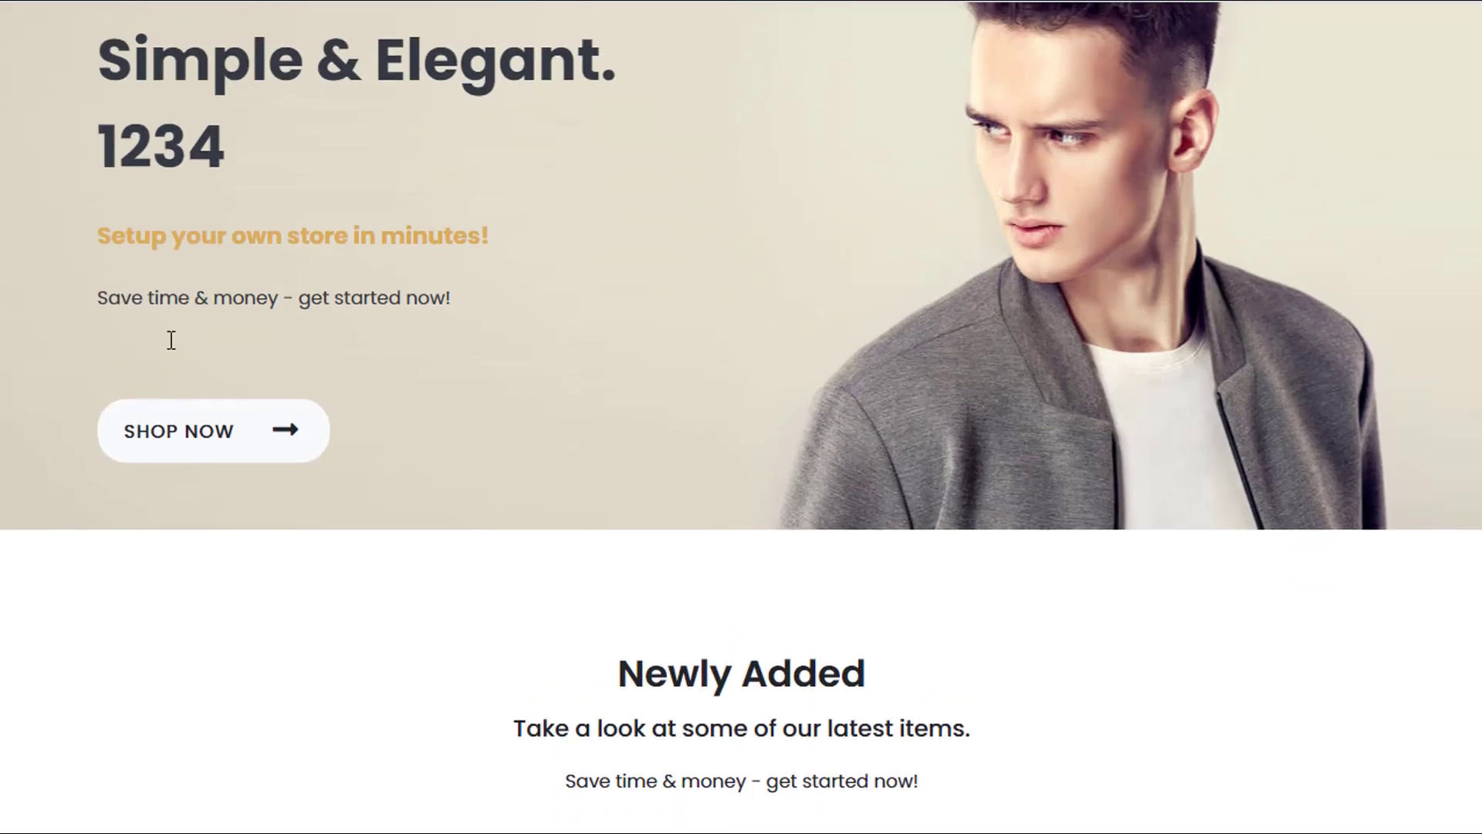
pyautogui.scroll(3, 169, 338)
pyautogui.click(666, 3)
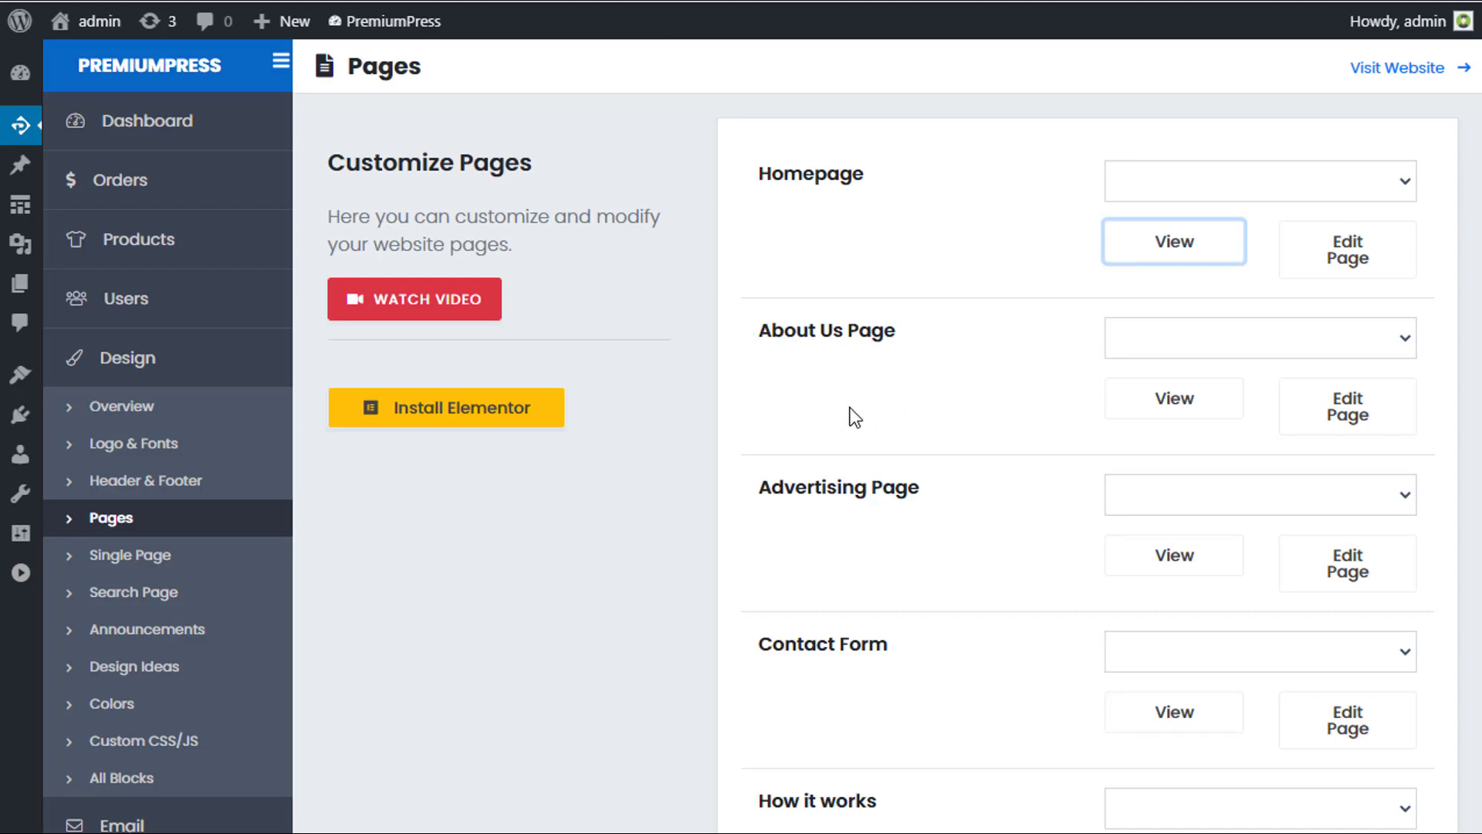
pyautogui.click(784, 275)
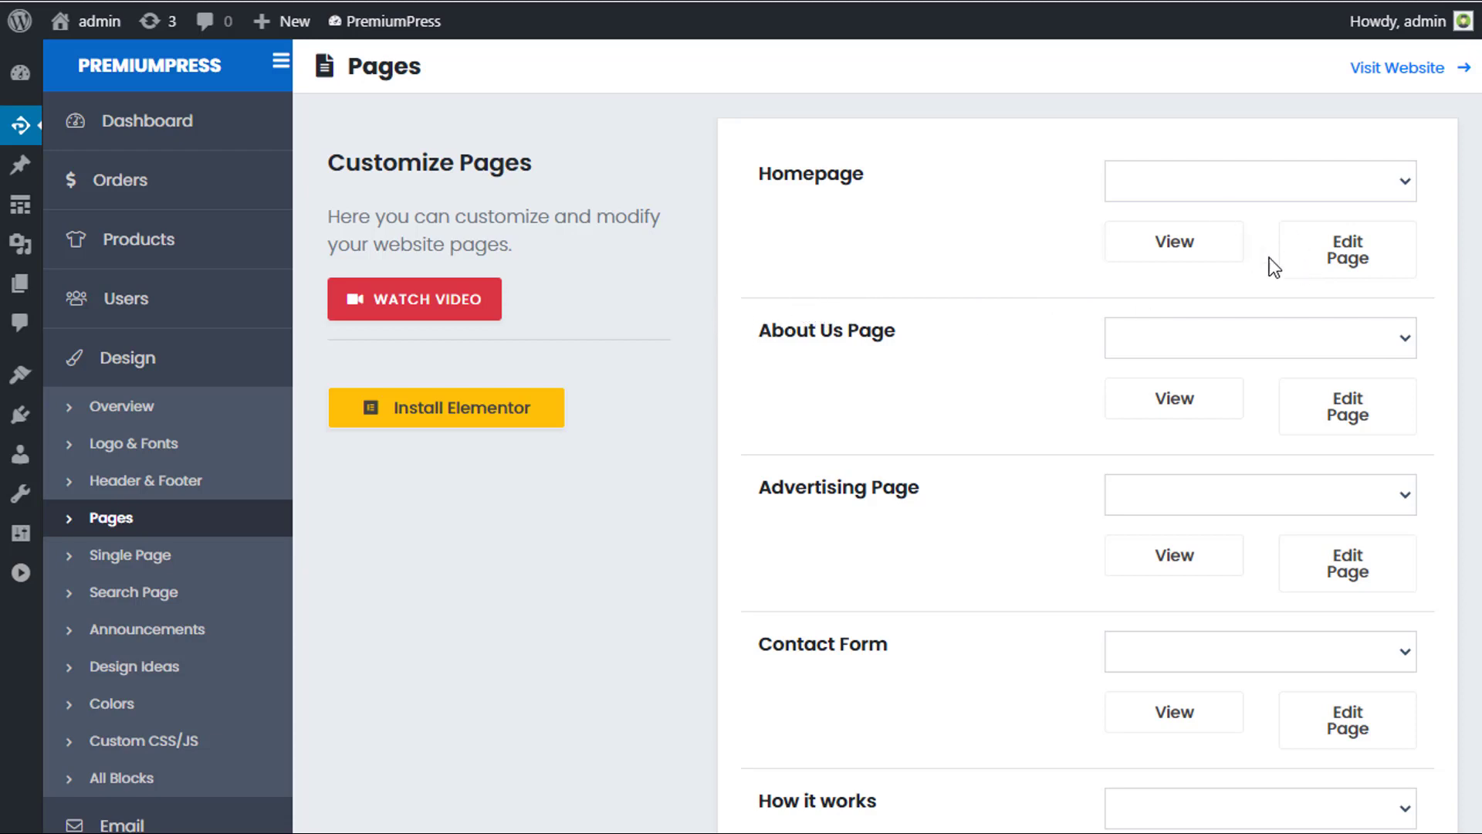
pyautogui.click(1340, 263)
pyautogui.scroll(-5, 957, 424)
pyautogui.scroll(3, 948, 450)
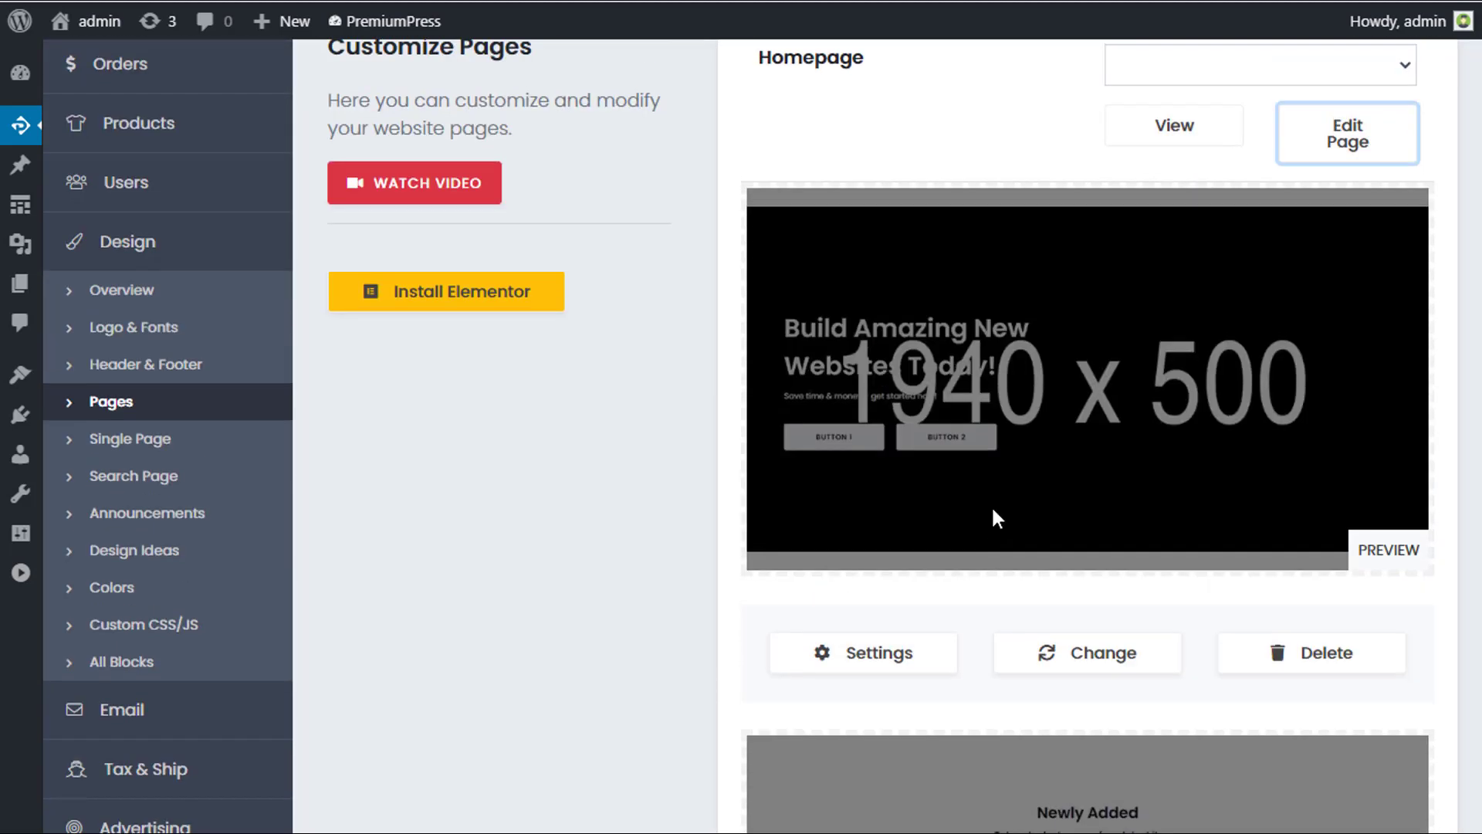
pyautogui.scroll(2, 1005, 530)
pyautogui.click(1343, 257)
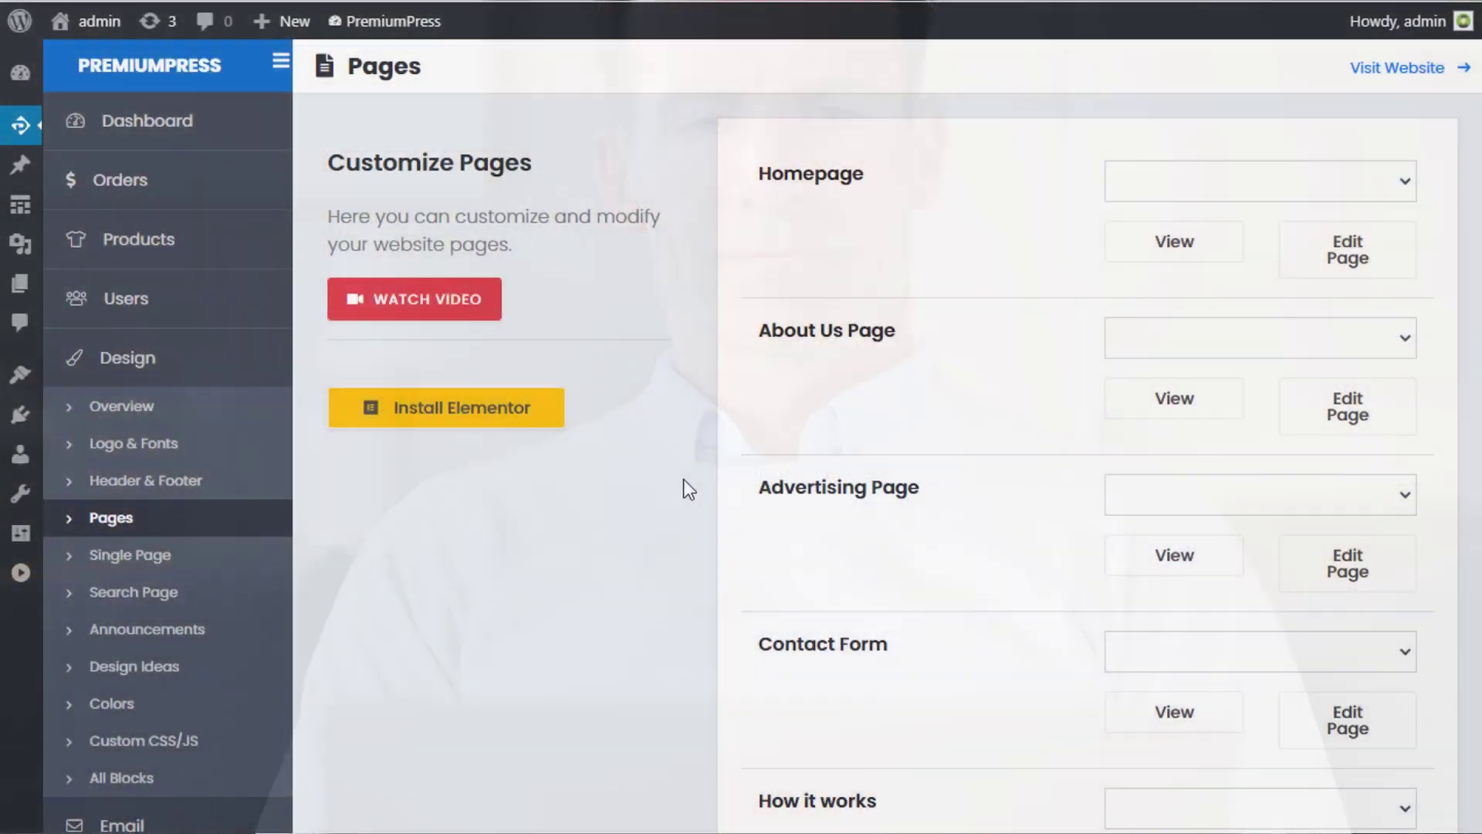
pyautogui.scroll(-2, 699, 447)
pyautogui.scroll(2, 735, 411)
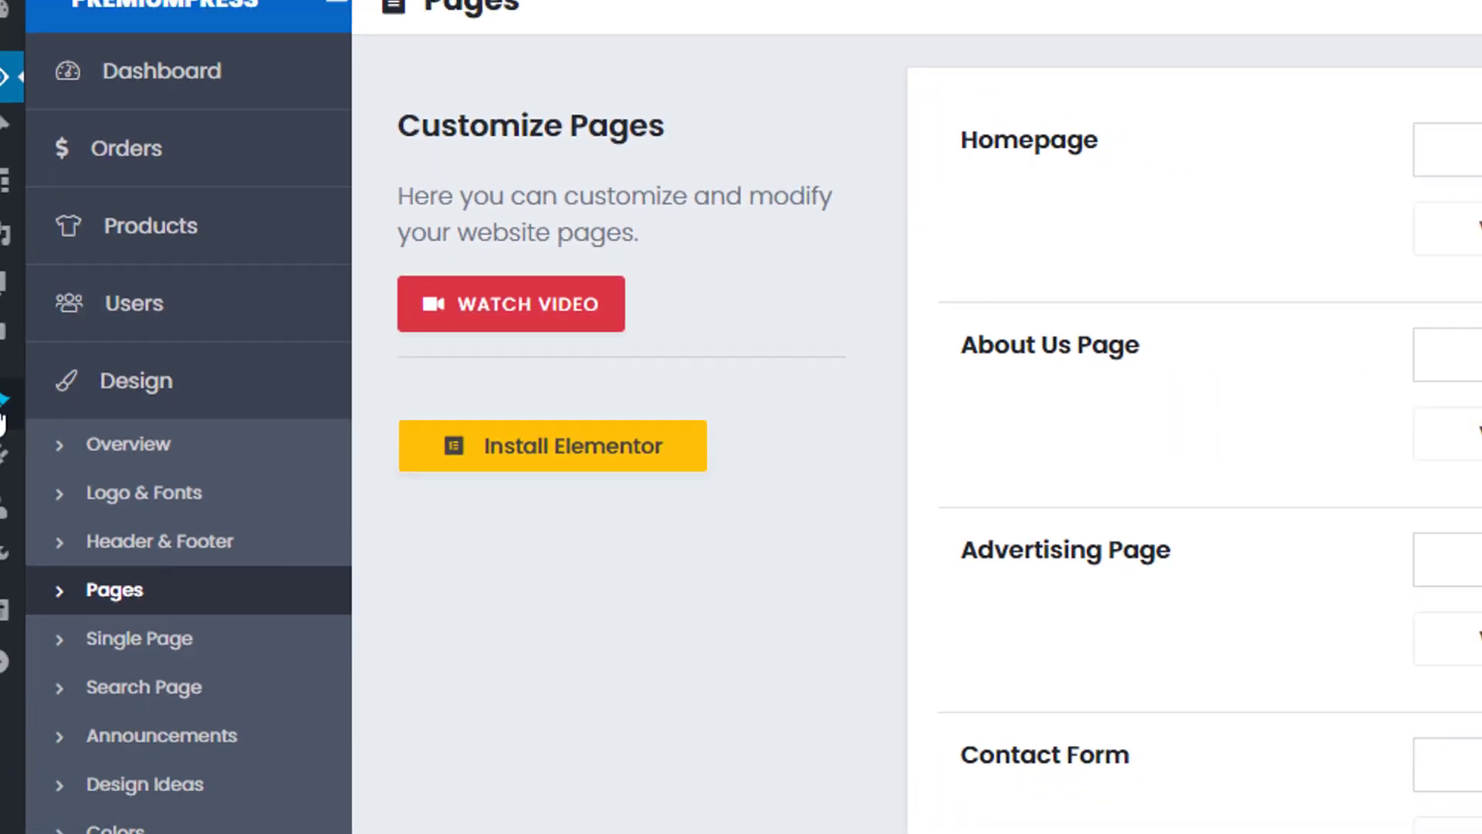
# Activate the Elementor plugin from Installed Plugins.
pyautogui.moveTo(3, 463)
pyautogui.click(11, 421)
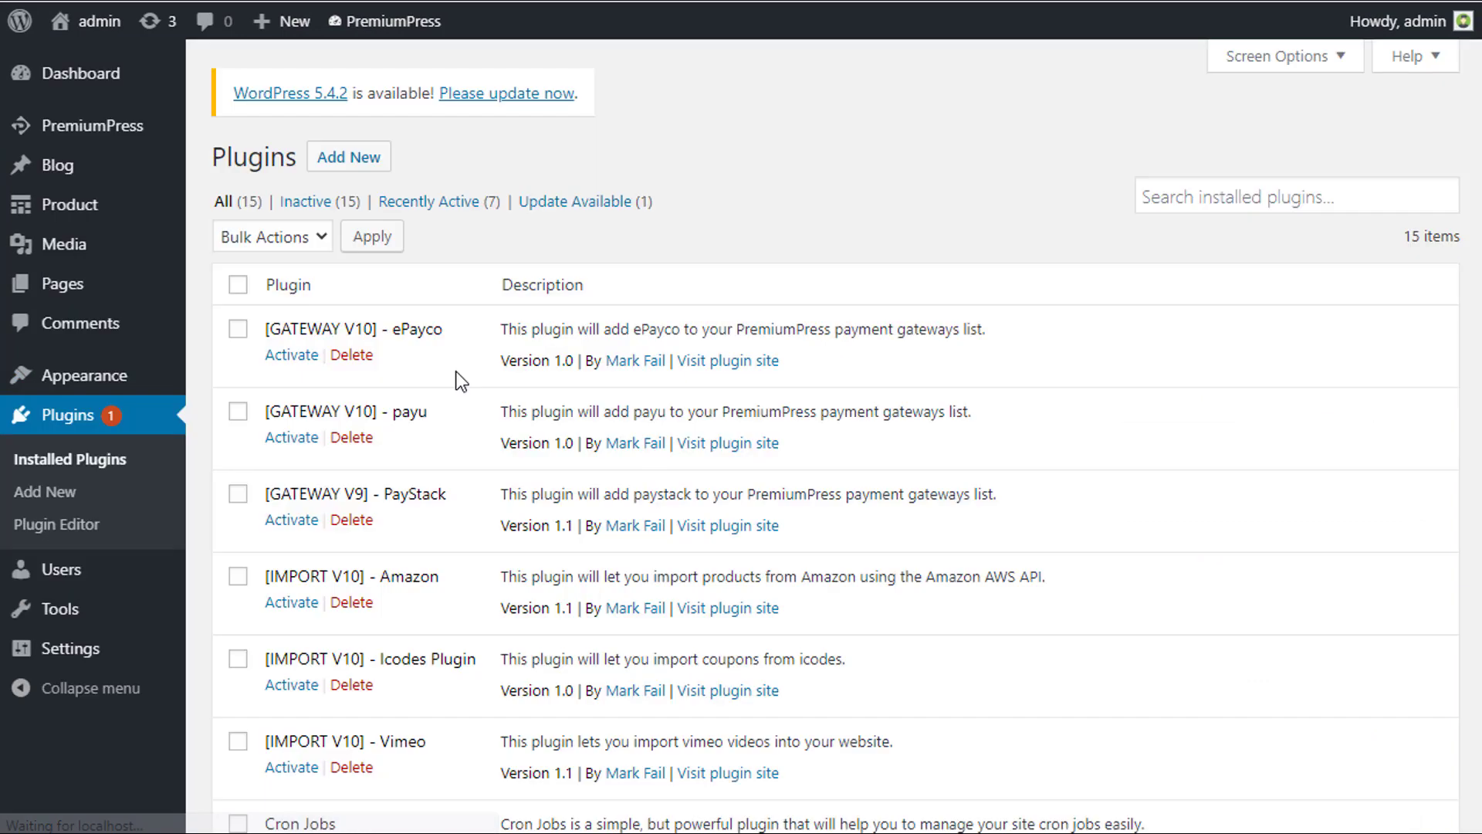
pyautogui.scroll(-8, 467, 378)
pyautogui.scroll(-1, 382, 432)
pyautogui.click(291, 399)
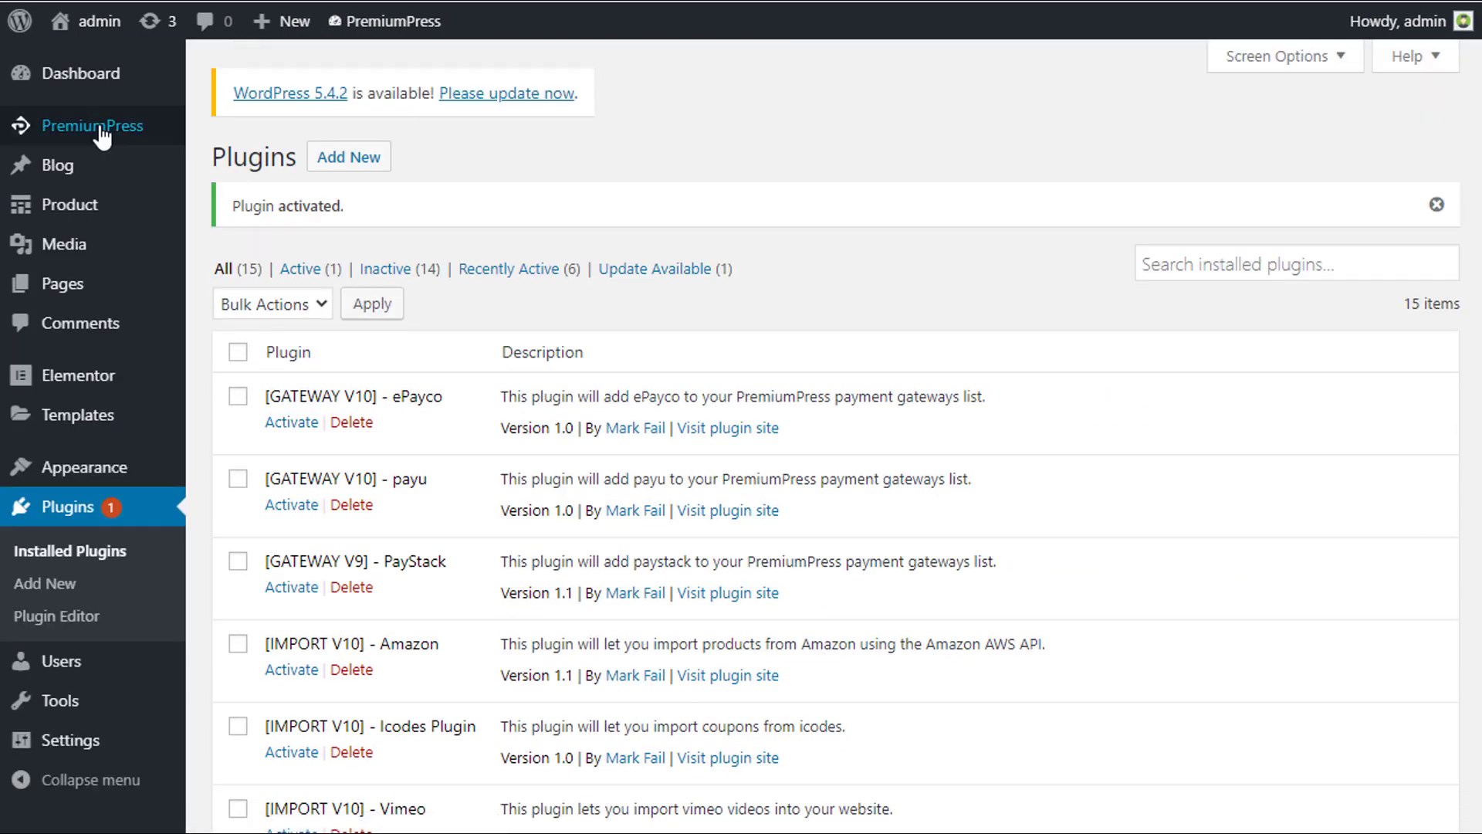
# Open the homepage in Elementor from PremiumPress Design > Edit Pages.
pyautogui.click(103, 129)
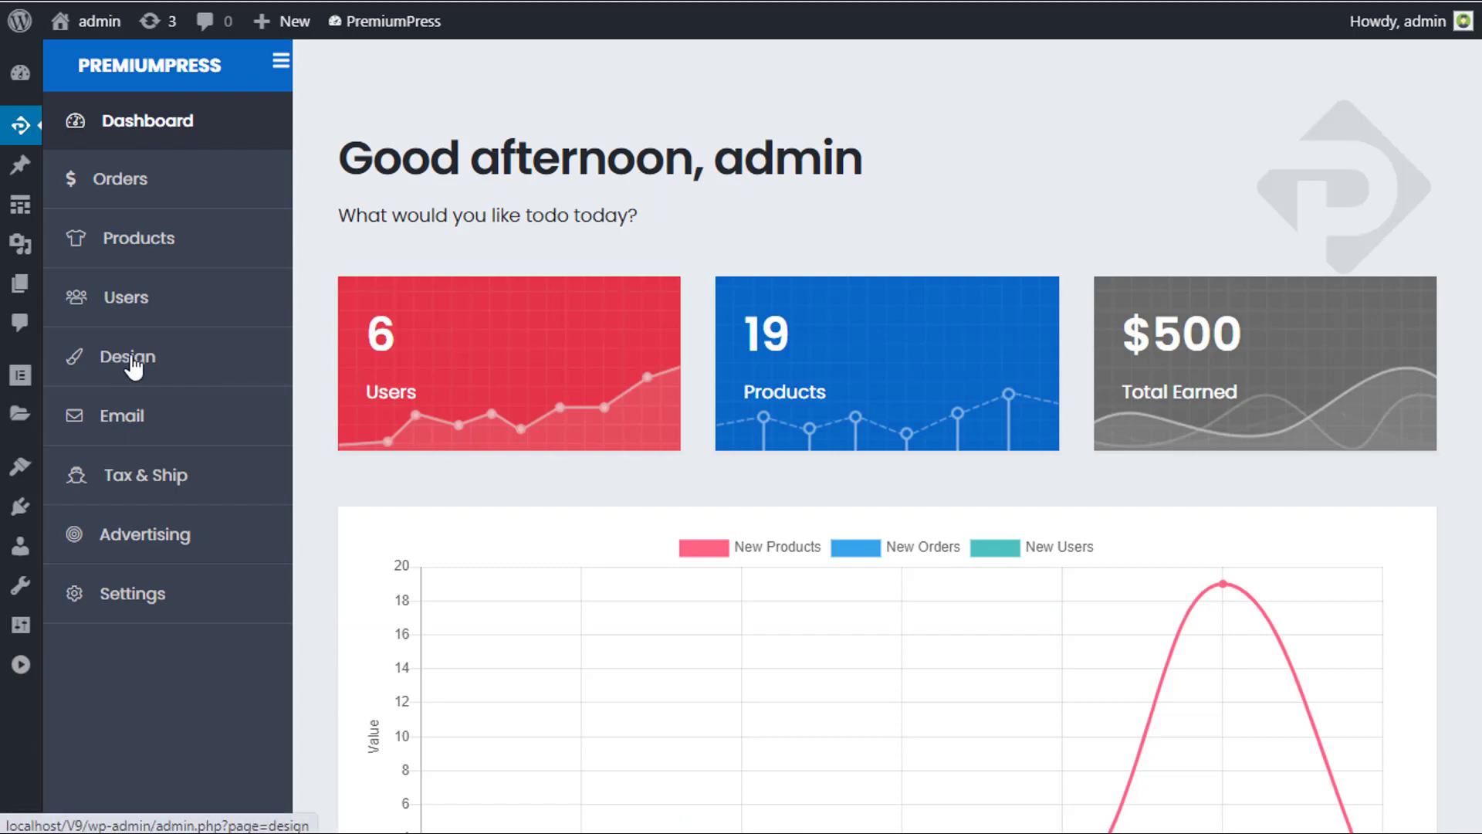
pyautogui.click(205, 358)
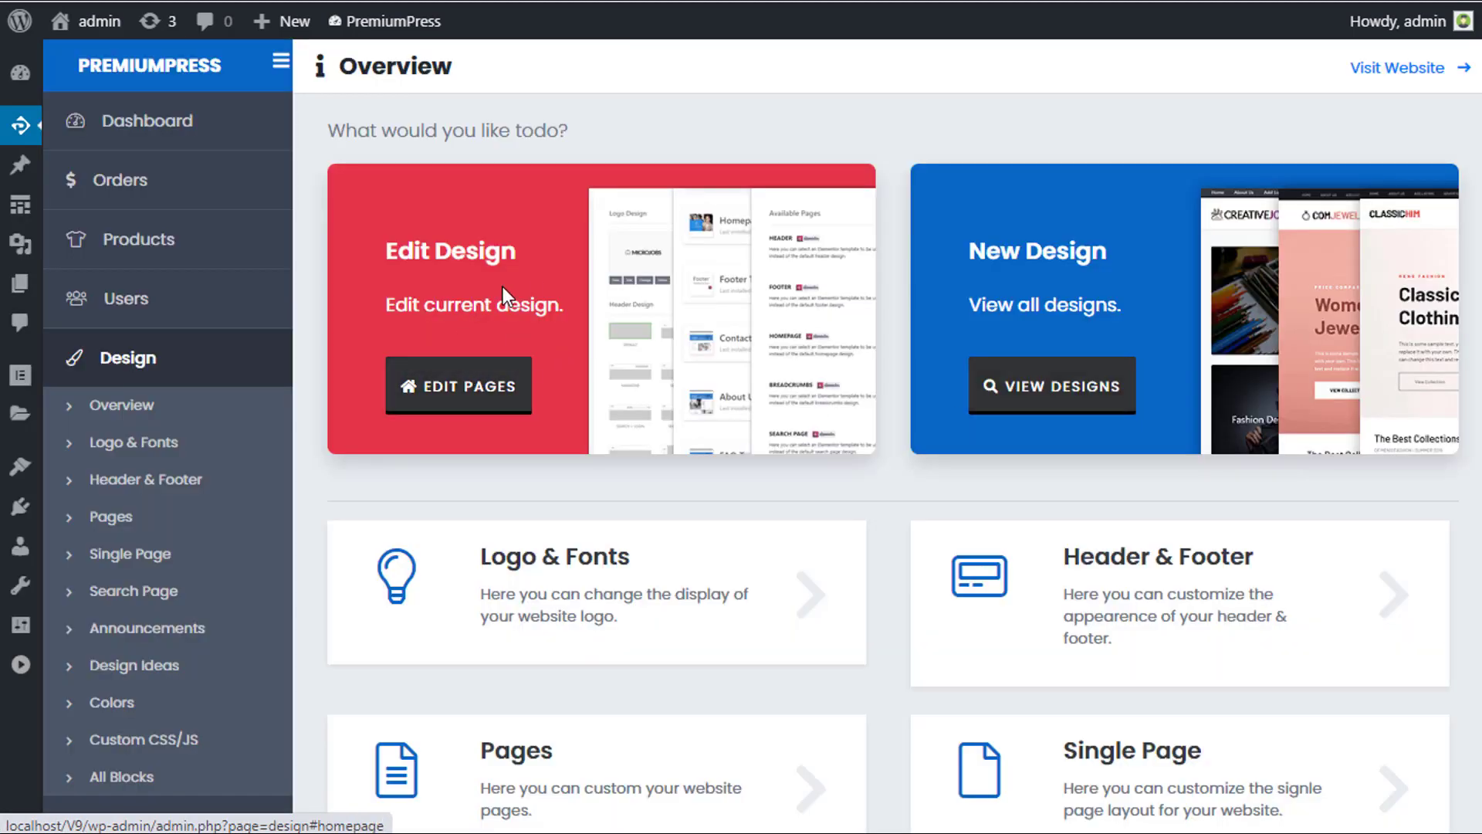
pyautogui.click(470, 417)
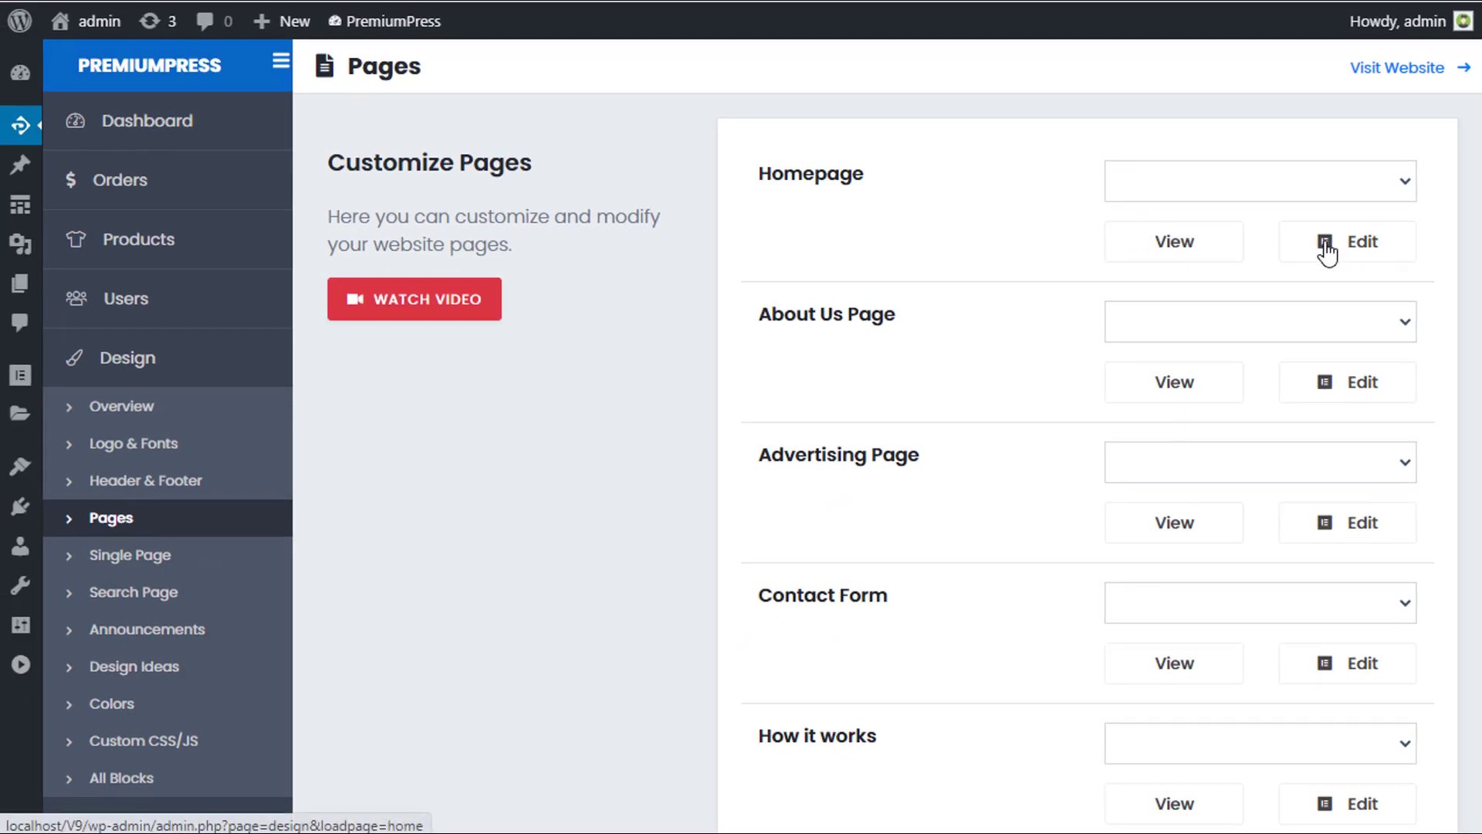
pyautogui.click(1326, 243)
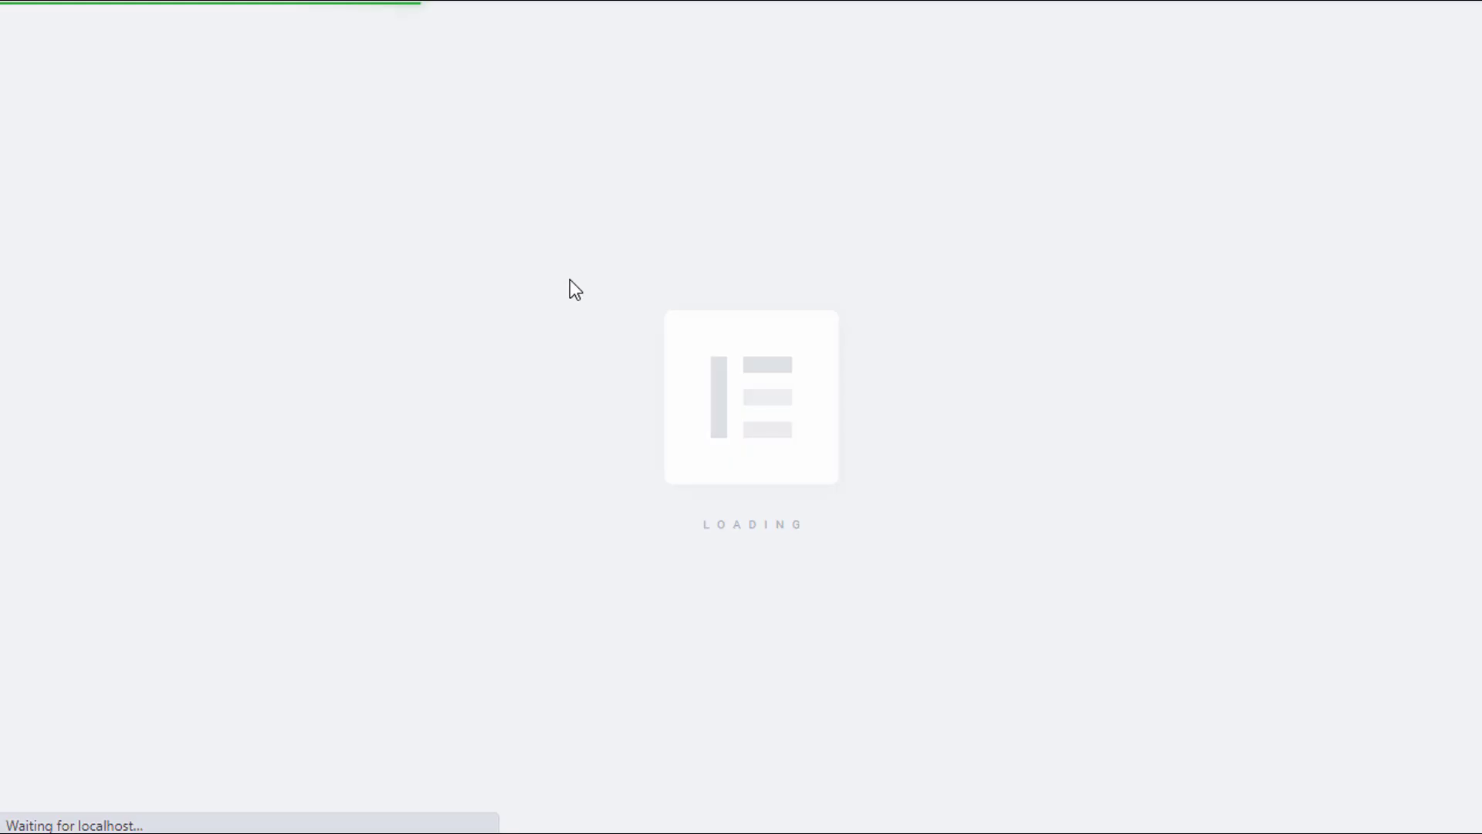
# Scroll through the homepage preview in the Elementor editor.
pyautogui.scroll(-4, 849, 448)
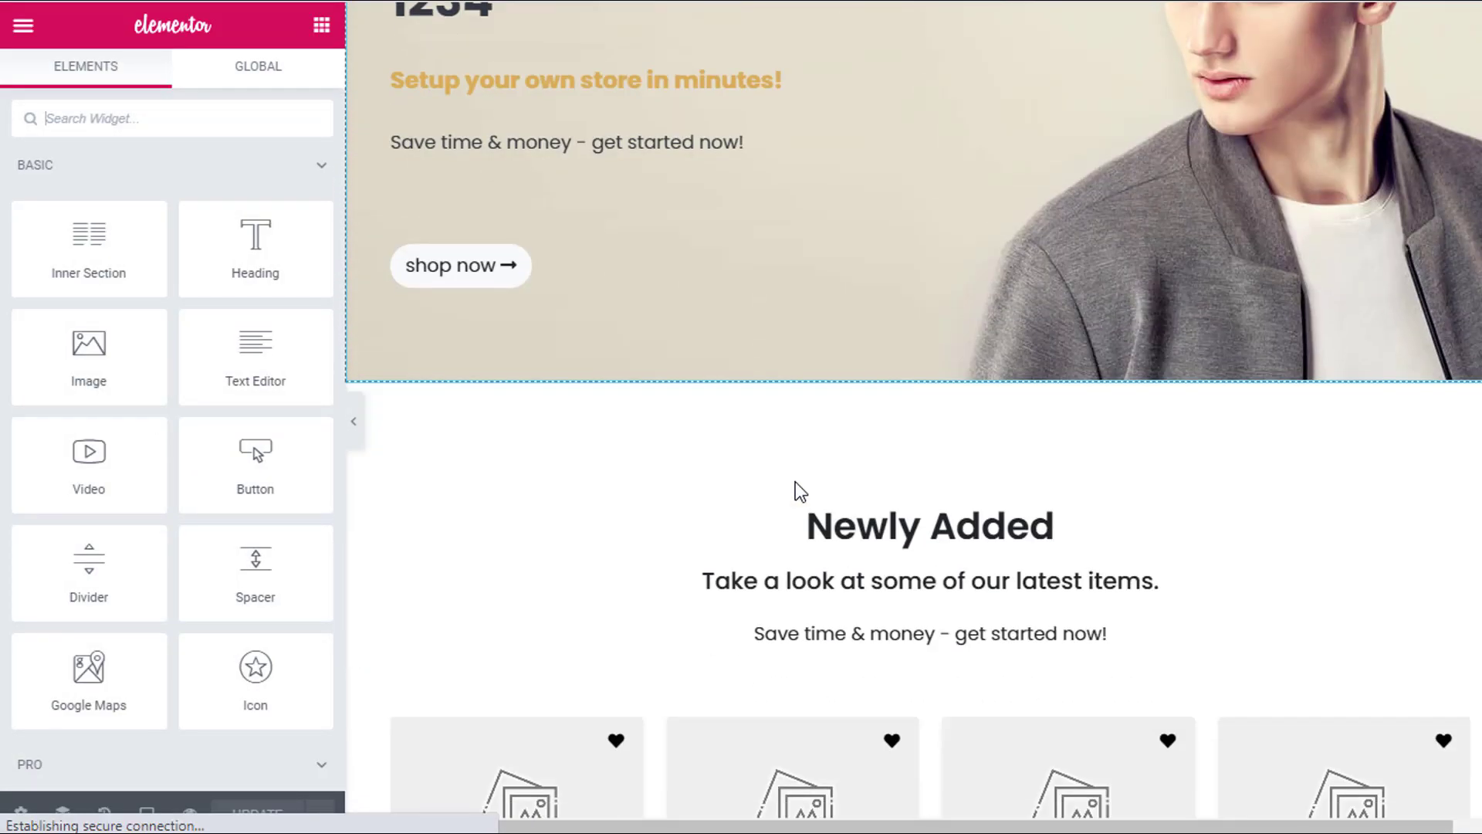
pyautogui.scroll(4, 772, 386)
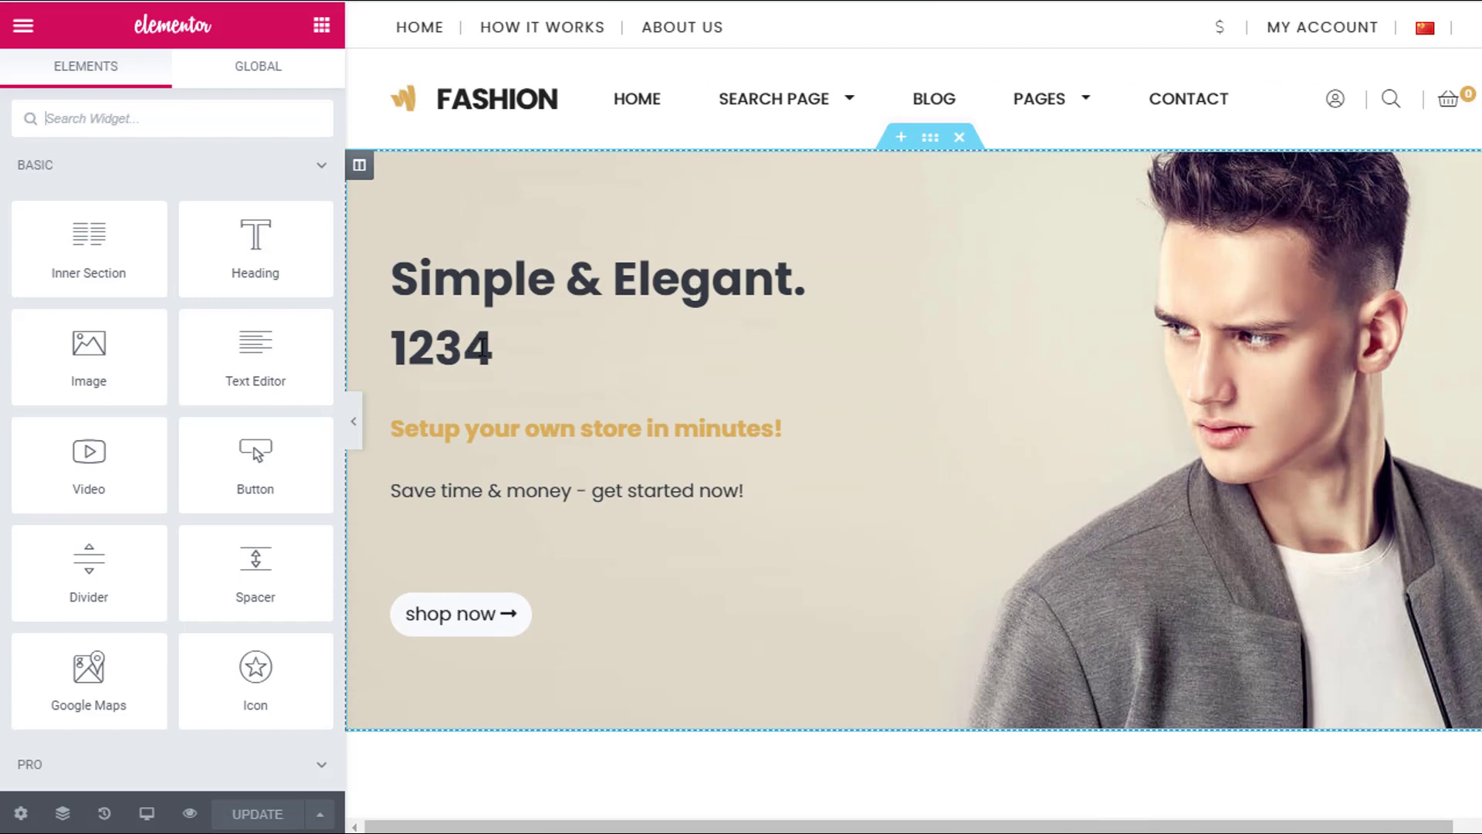
pyautogui.scroll(-5, 652, 409)
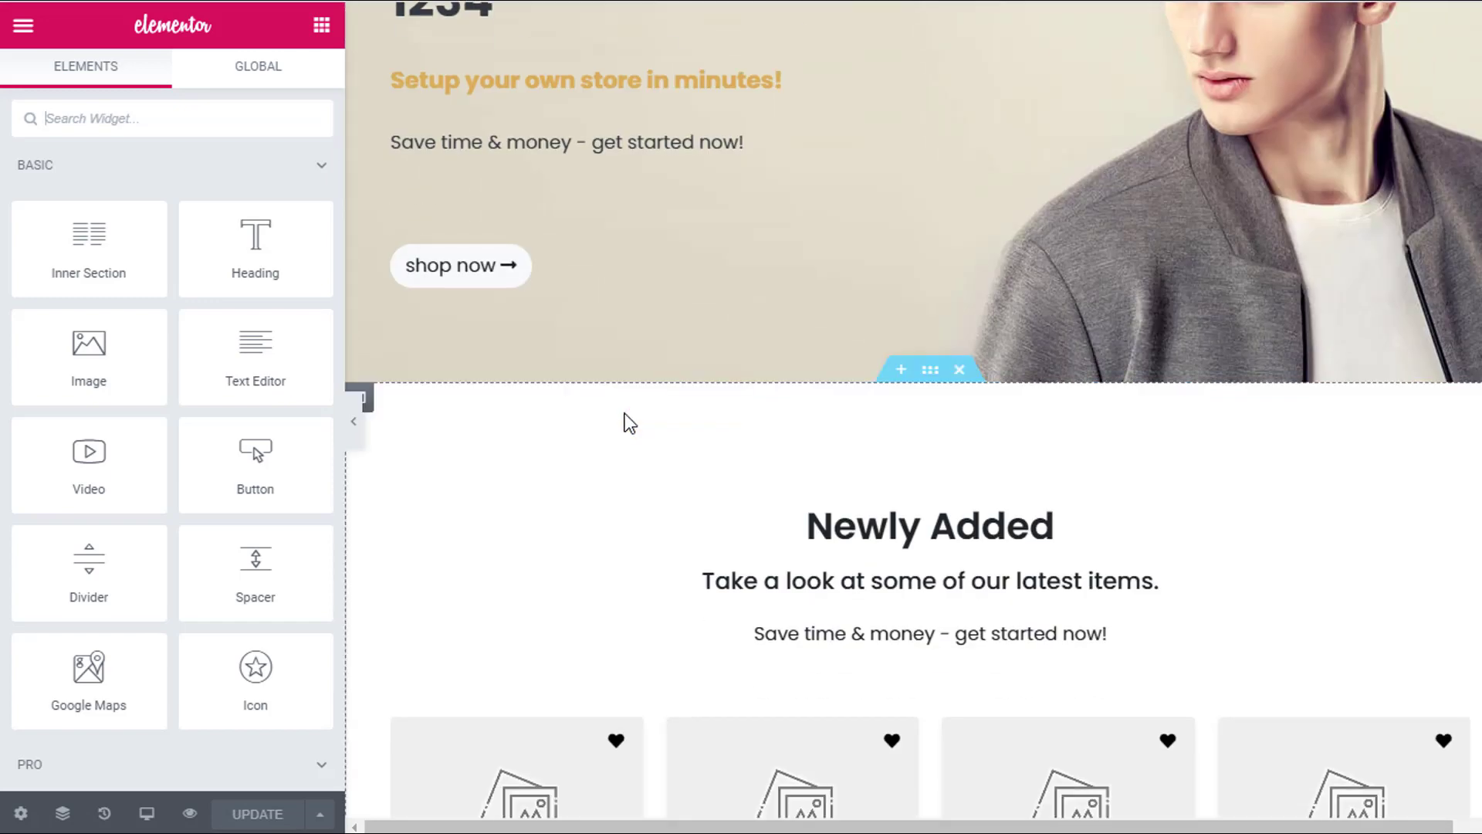
pyautogui.scroll(5, 623, 413)
pyautogui.scroll(-2, 622, 425)
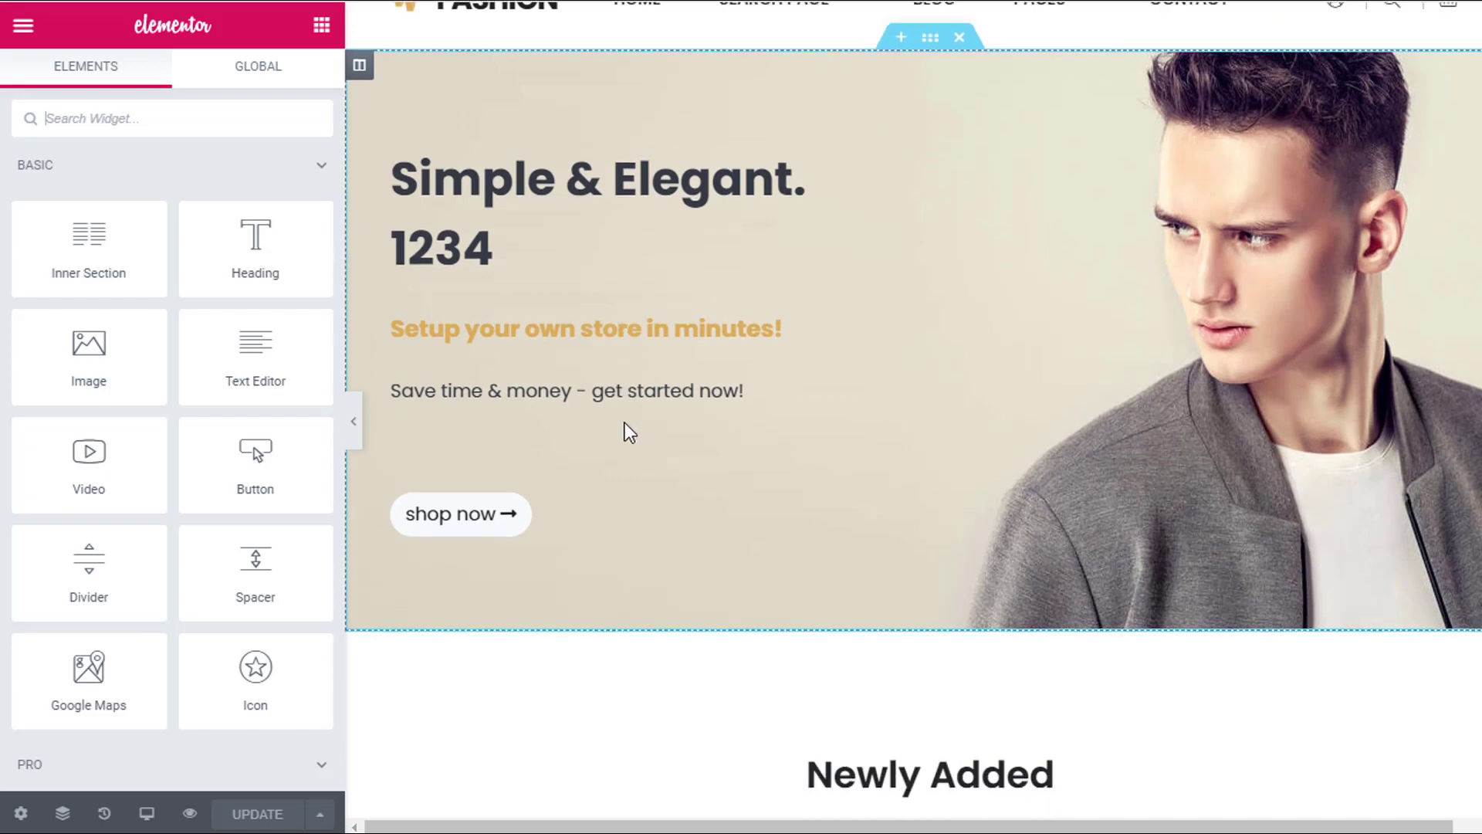
pyautogui.scroll(2, 648, 432)
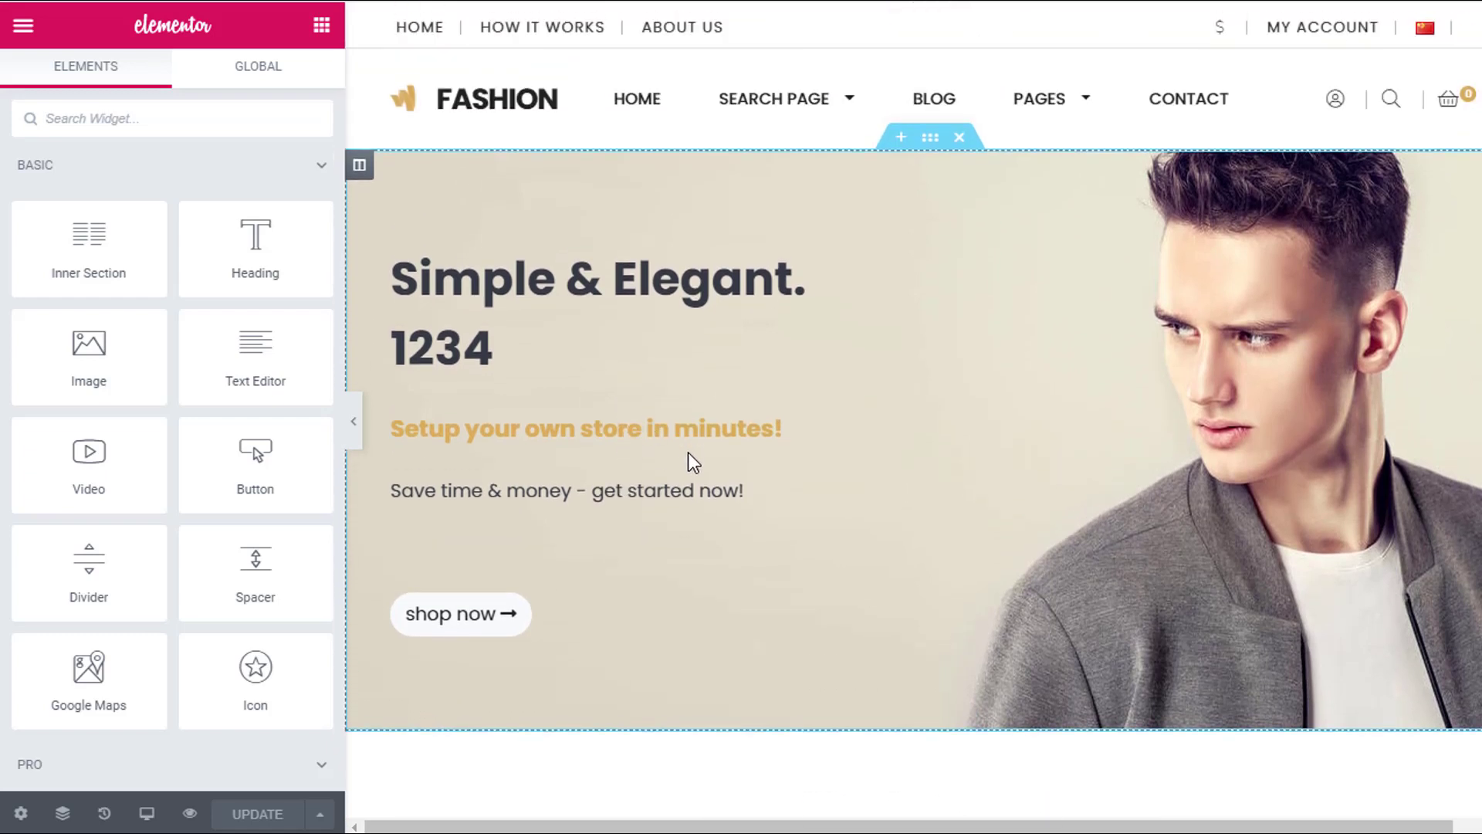
pyautogui.scroll(-2, 705, 524)
pyautogui.scroll(2, 695, 478)
pyautogui.scroll(-3, 731, 402)
pyautogui.scroll(3, 726, 494)
# Select the hero block, then the Newly Added listings block, and expand its Title & Description.
pyautogui.click(716, 448)
pyautogui.scroll(-3, 693, 517)
pyautogui.click(695, 517)
pyautogui.scroll(-5, 915, 528)
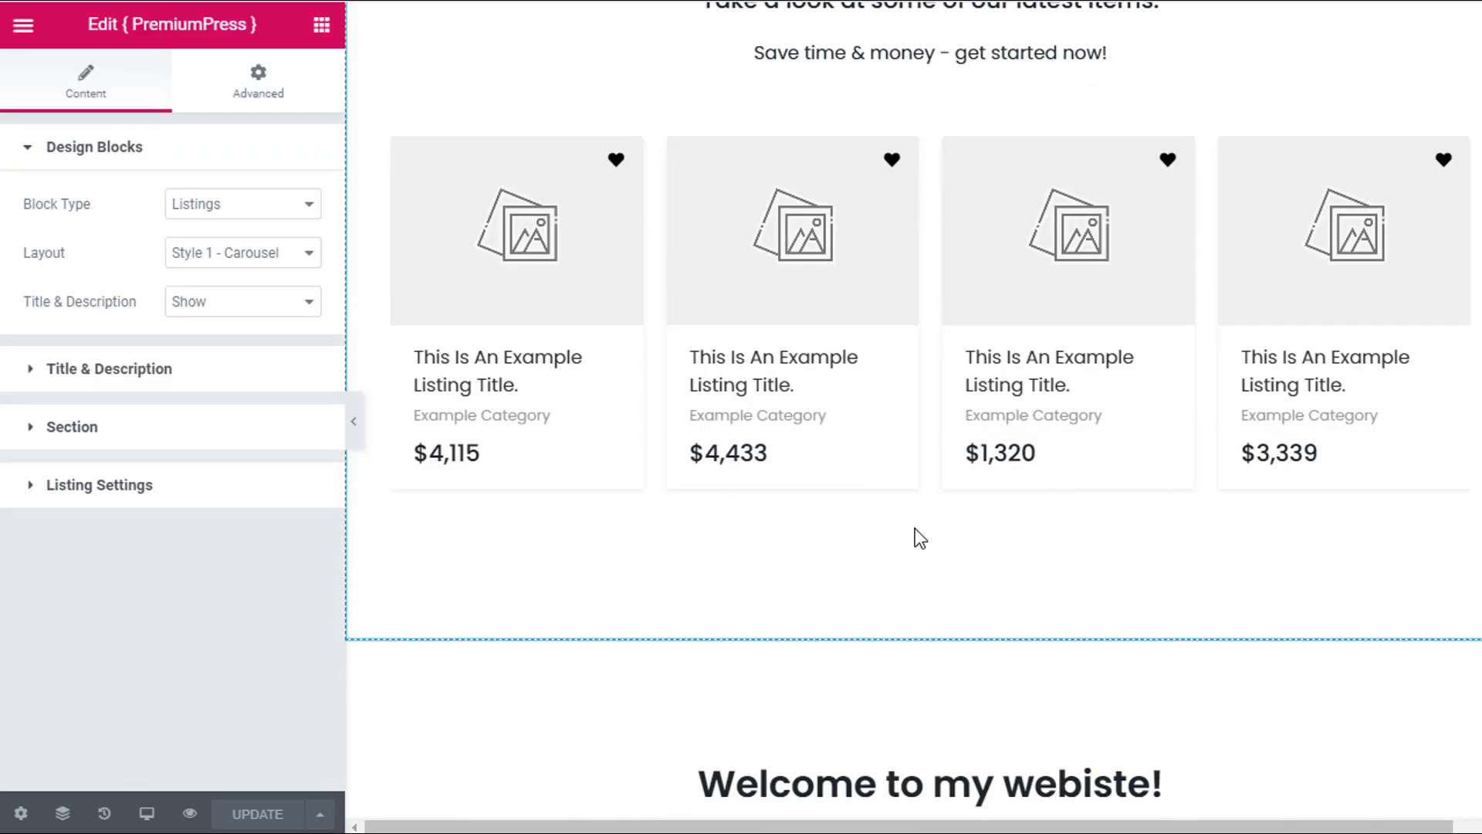
pyautogui.scroll(8, 818, 533)
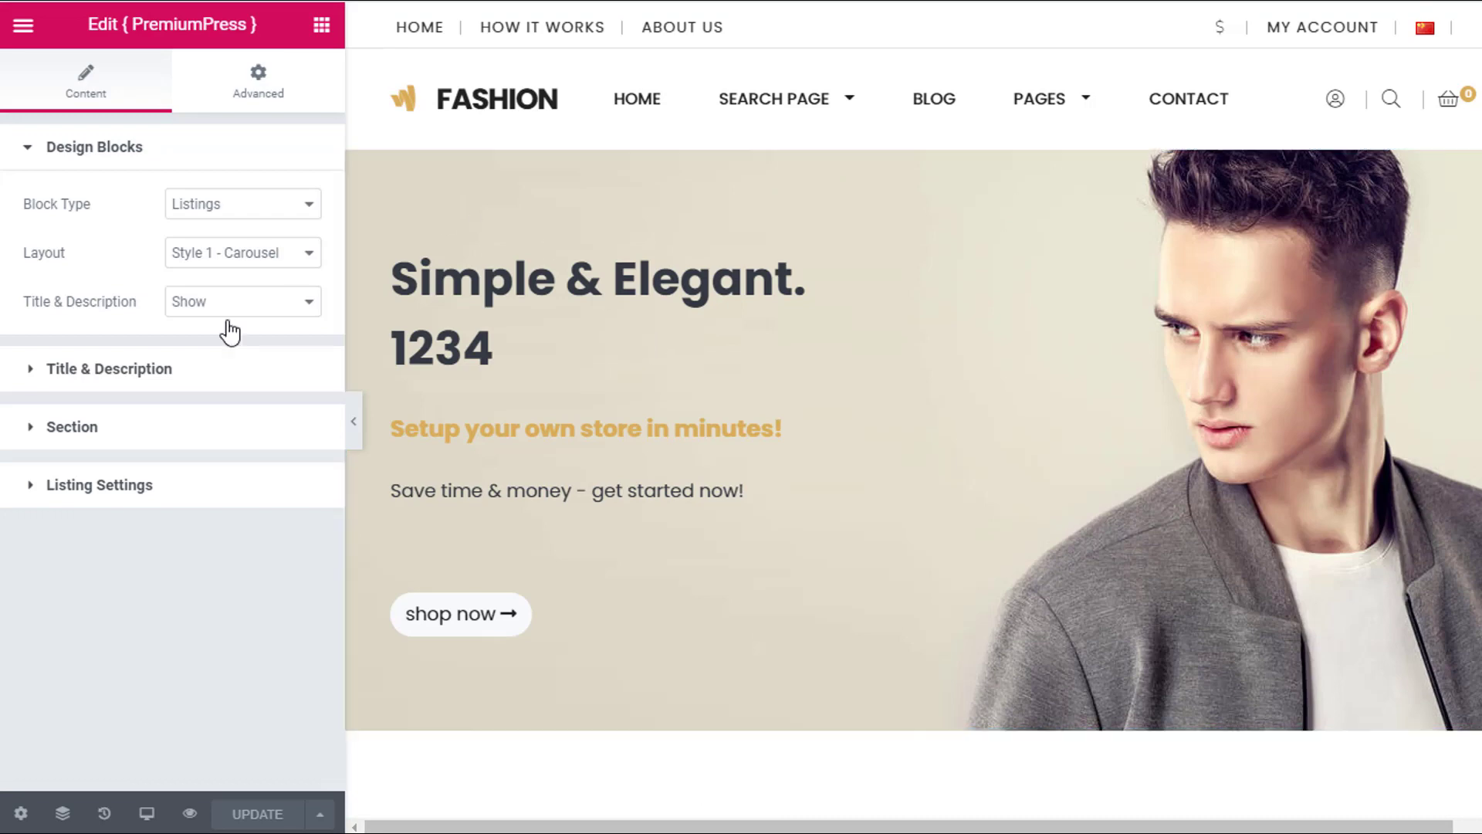
pyautogui.click(157, 400)
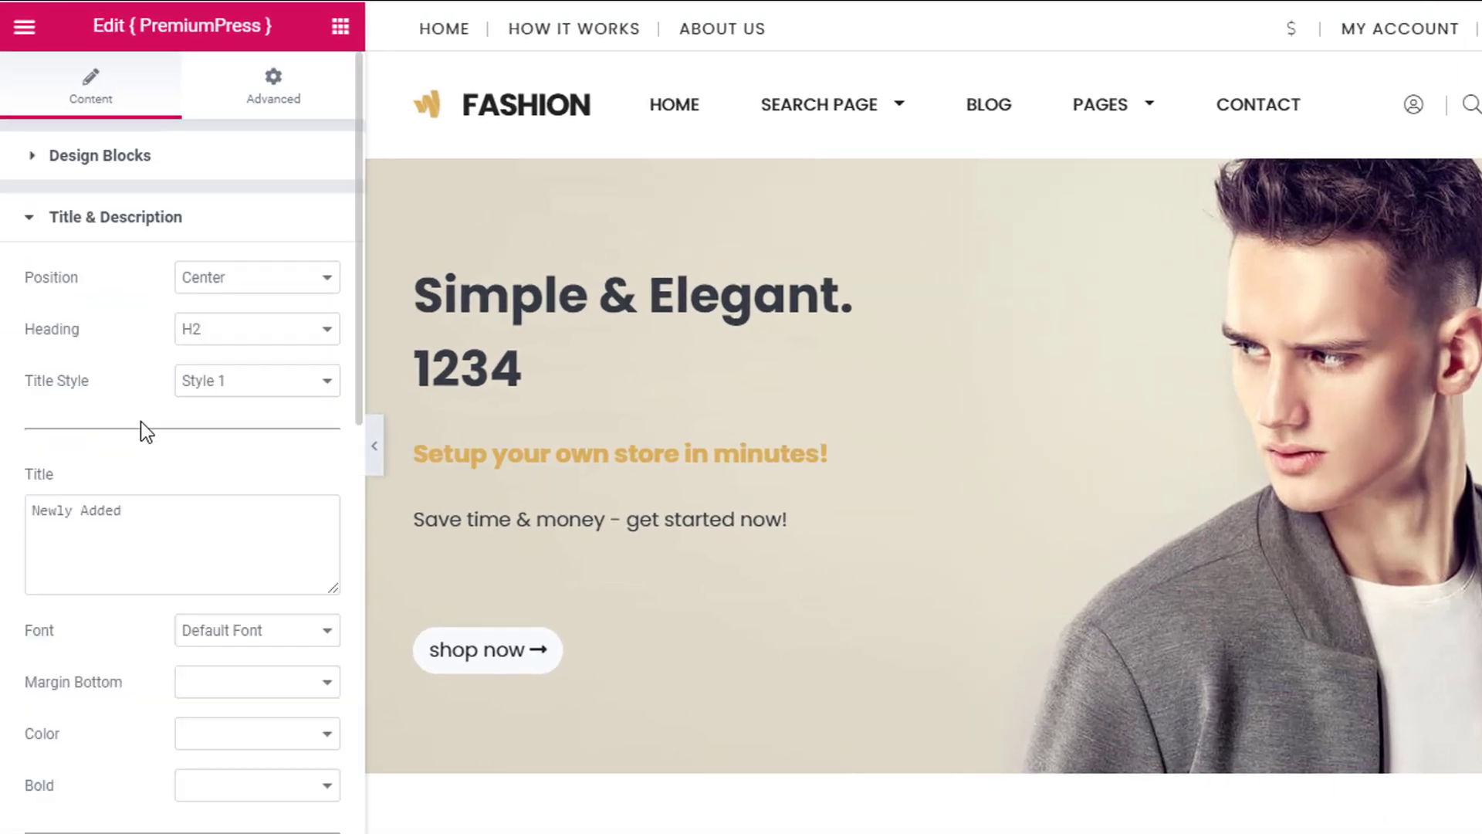
# In the hero's Title & Description, delete '1234' so the title reads 'Simple & Elegant.'.
pyautogui.click(542, 303)
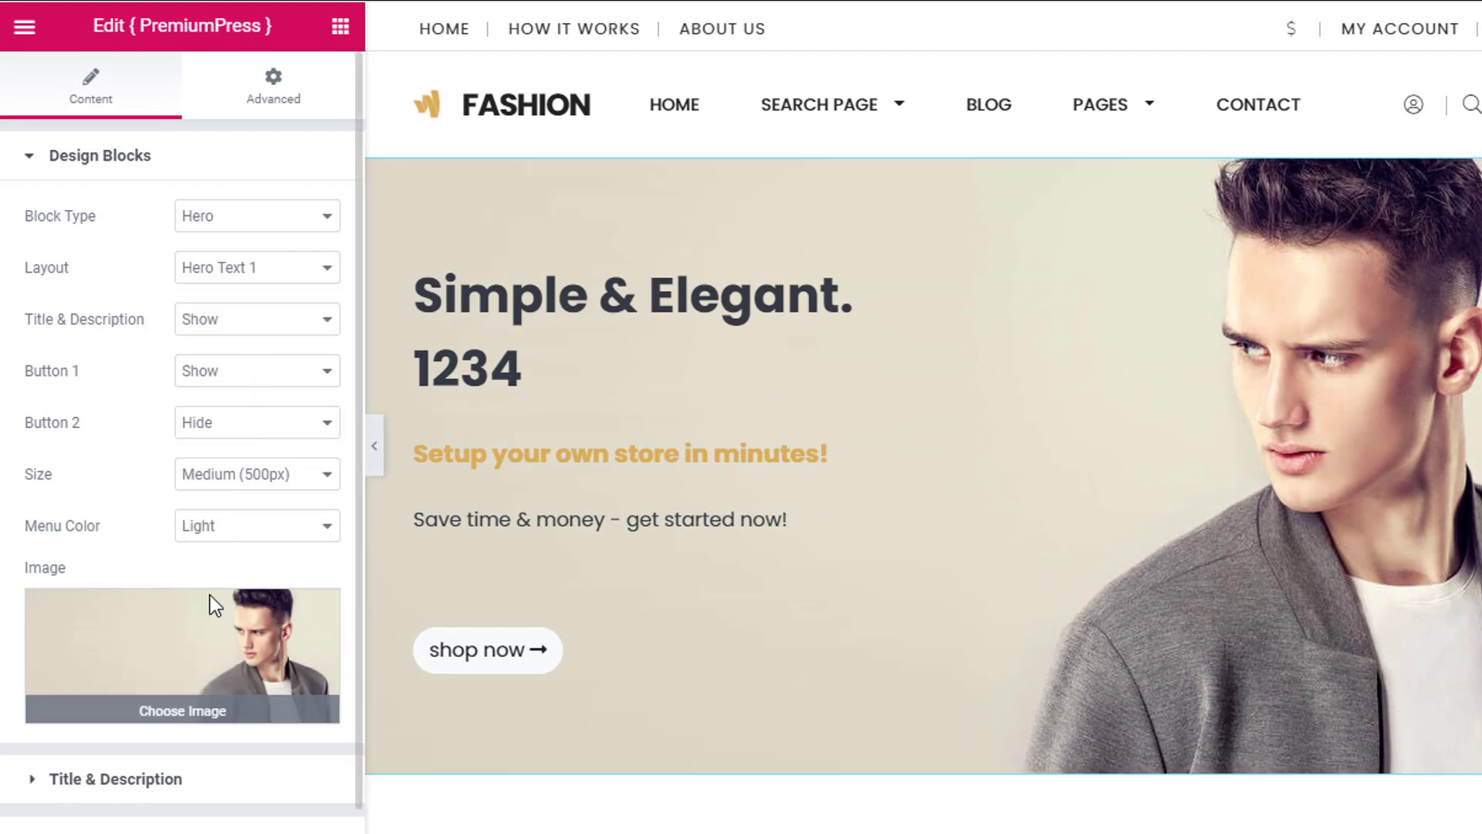
pyautogui.click(100, 159)
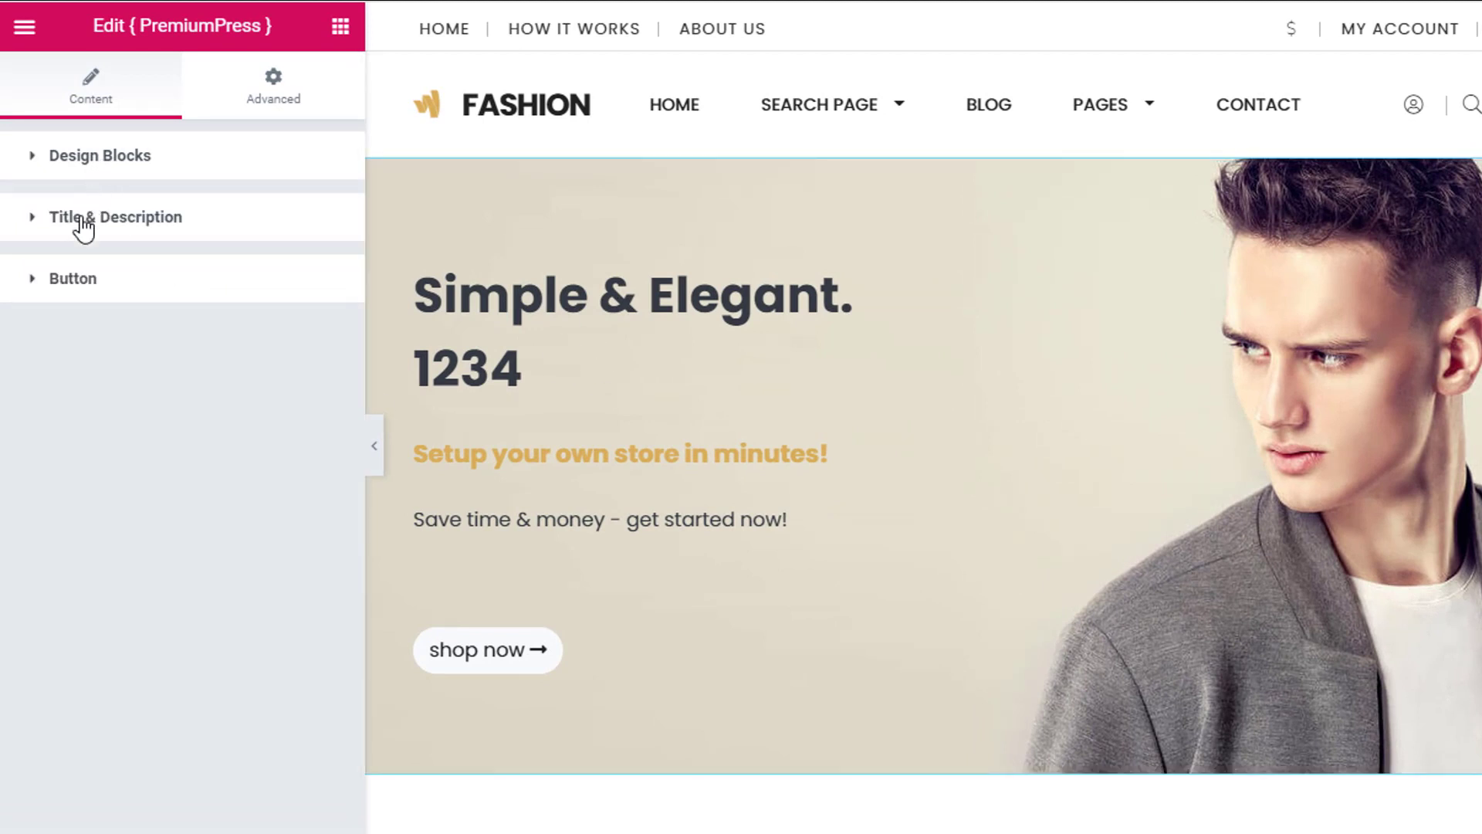
pyautogui.click(103, 220)
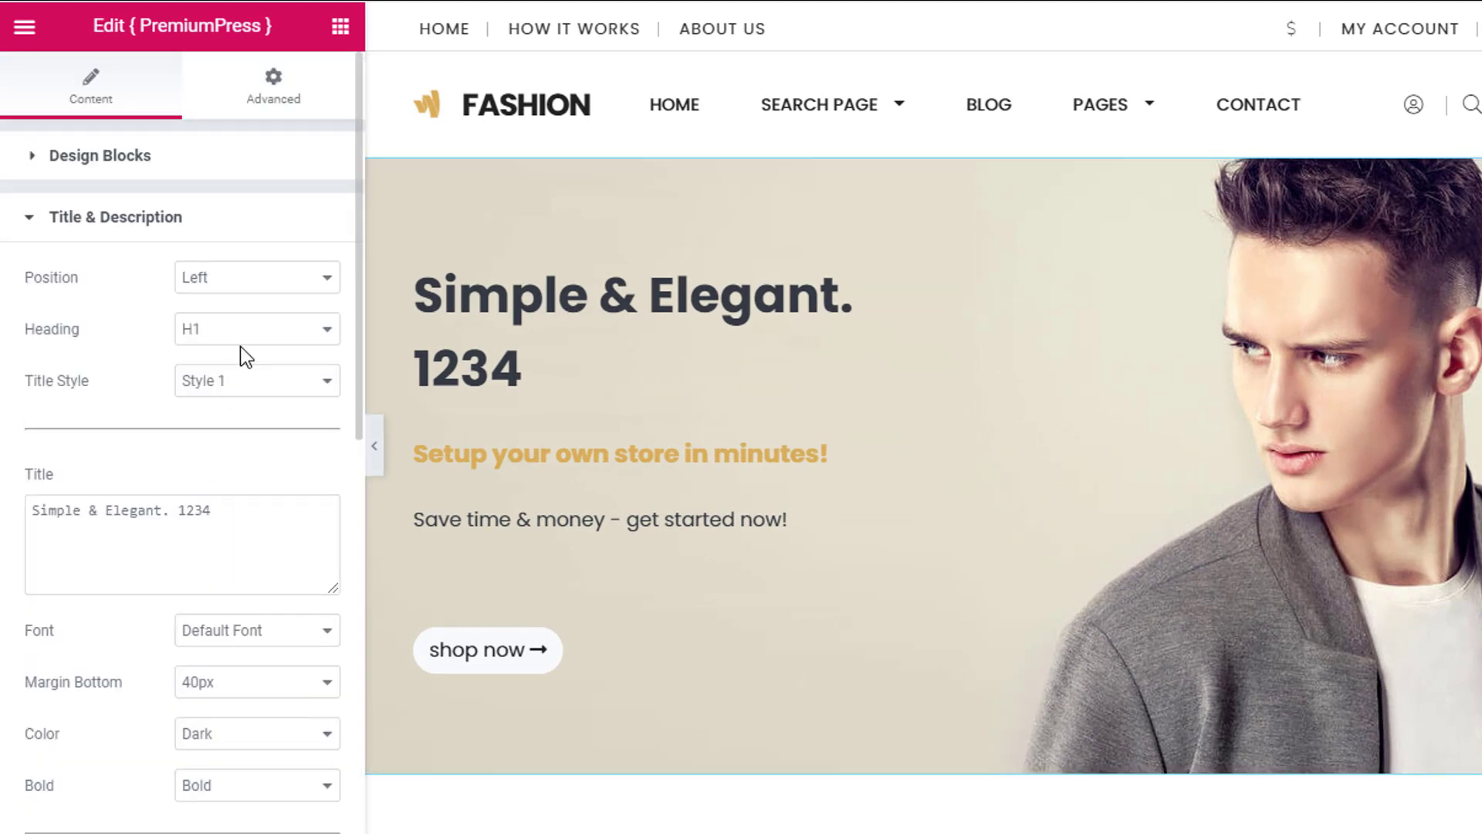
pyautogui.click(256, 524)
pyautogui.press('BackSpace')
pyautogui.press('BackSpace')
pyautogui.press('BackSpace')
pyautogui.press('BackSpace')
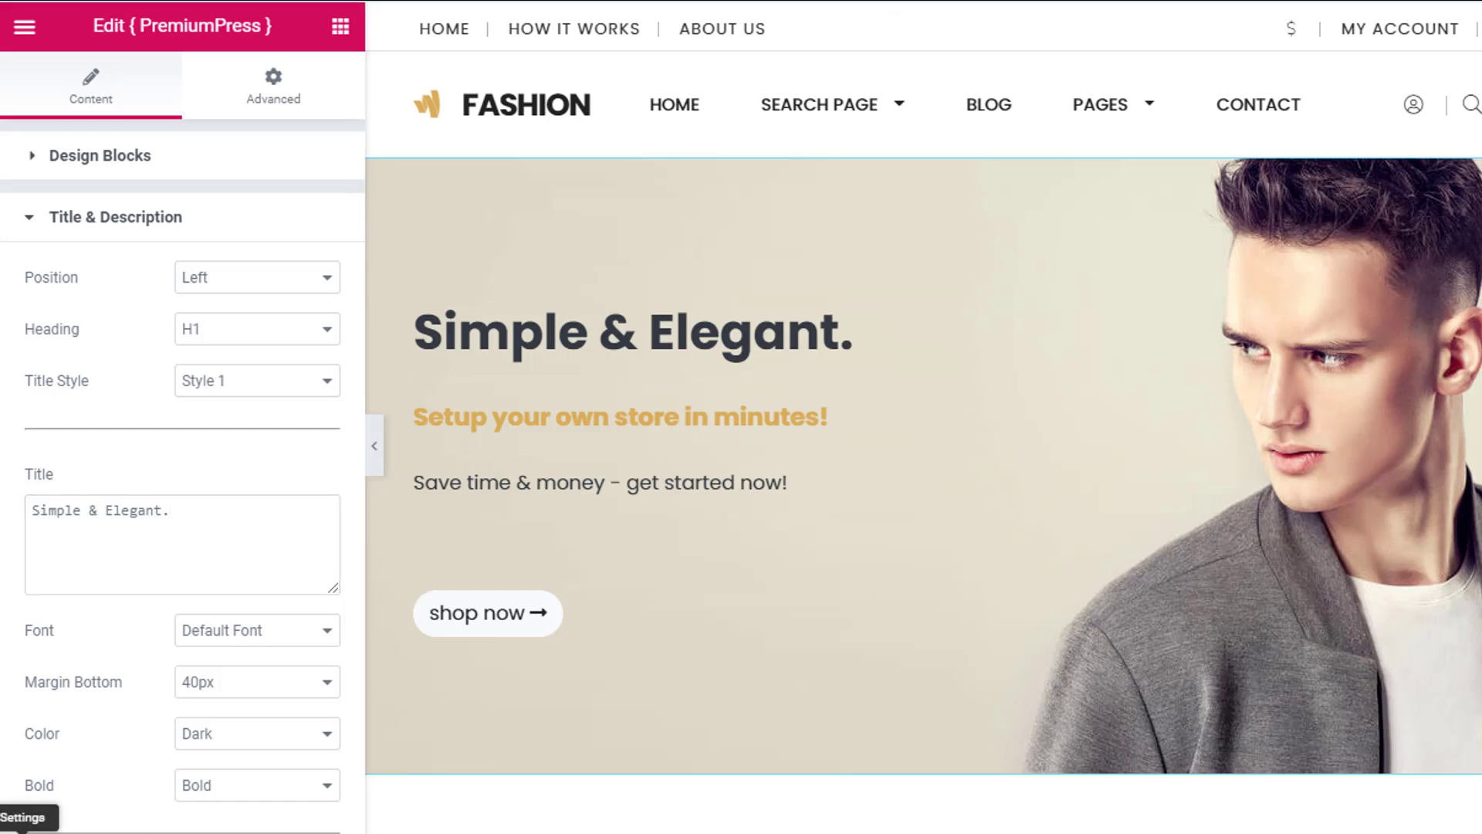
# Replace the page title 'home - 04-07-2020' with 'new home 123' in page settings.
pyautogui.click(21, 828)
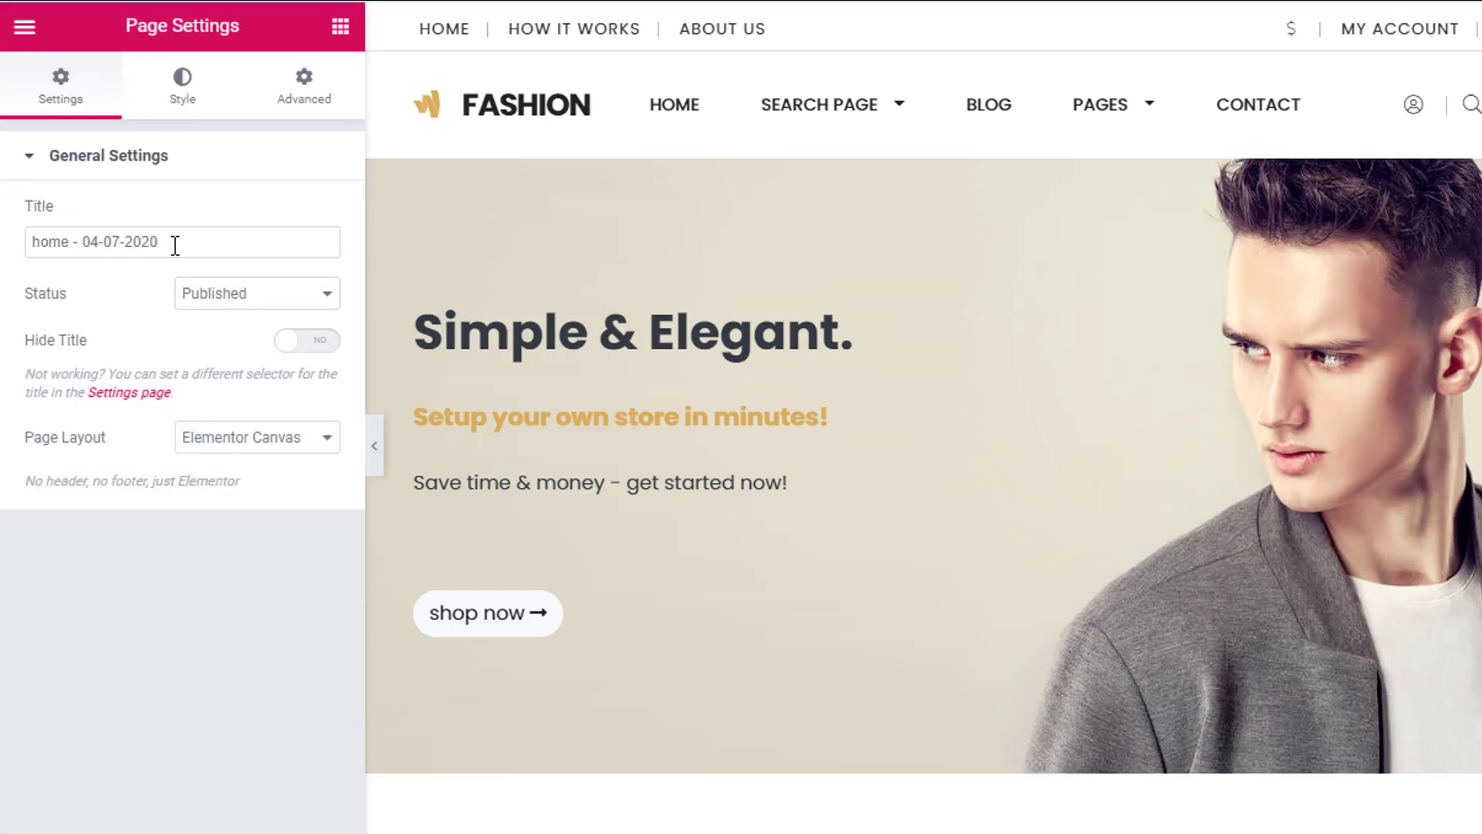
pyautogui.moveTo(175, 242); pyautogui.dragTo(6, 263)
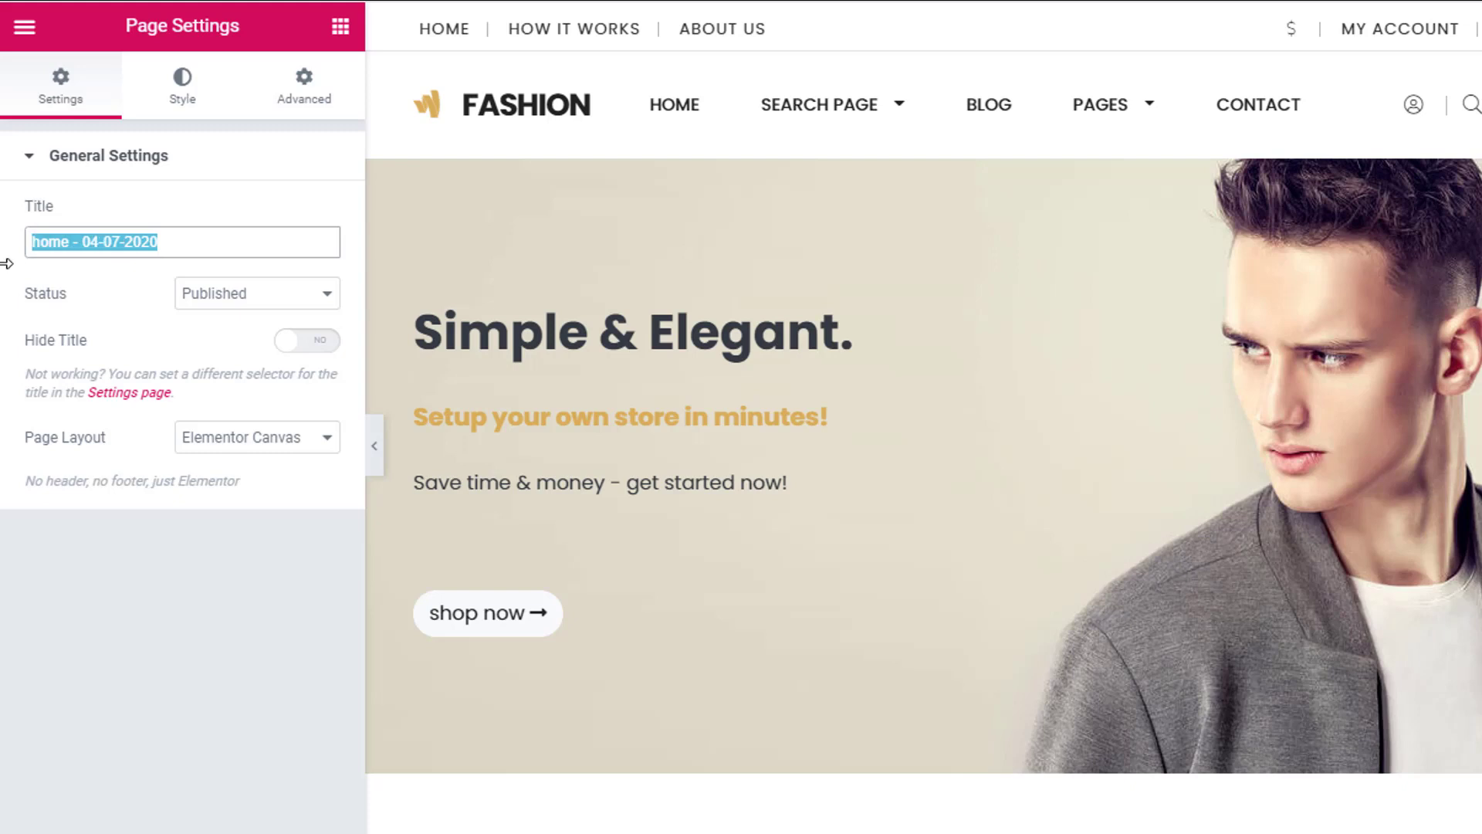
pyautogui.write('new home ')
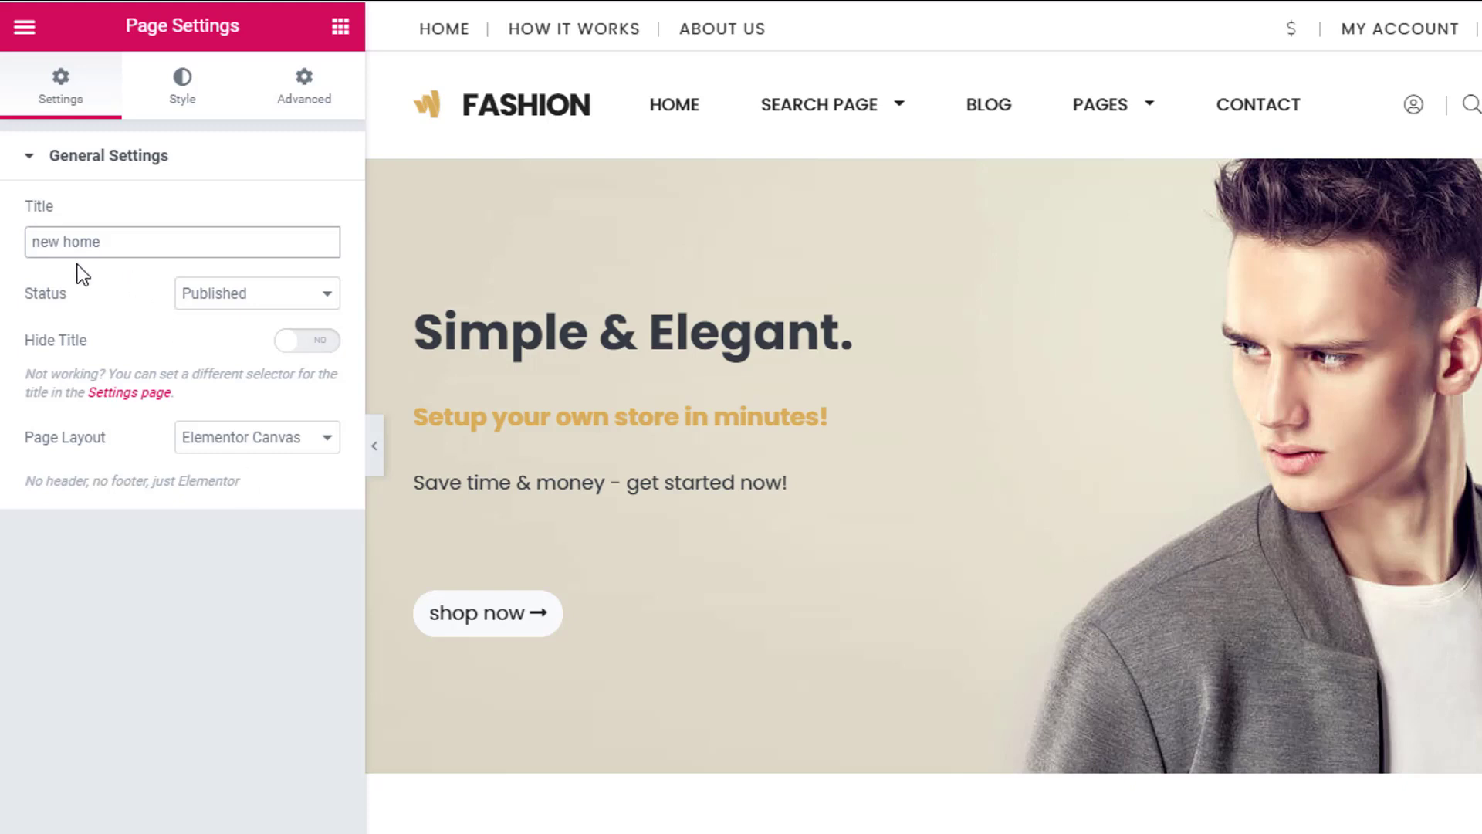
pyautogui.write('123')
pyautogui.click(307, 629)
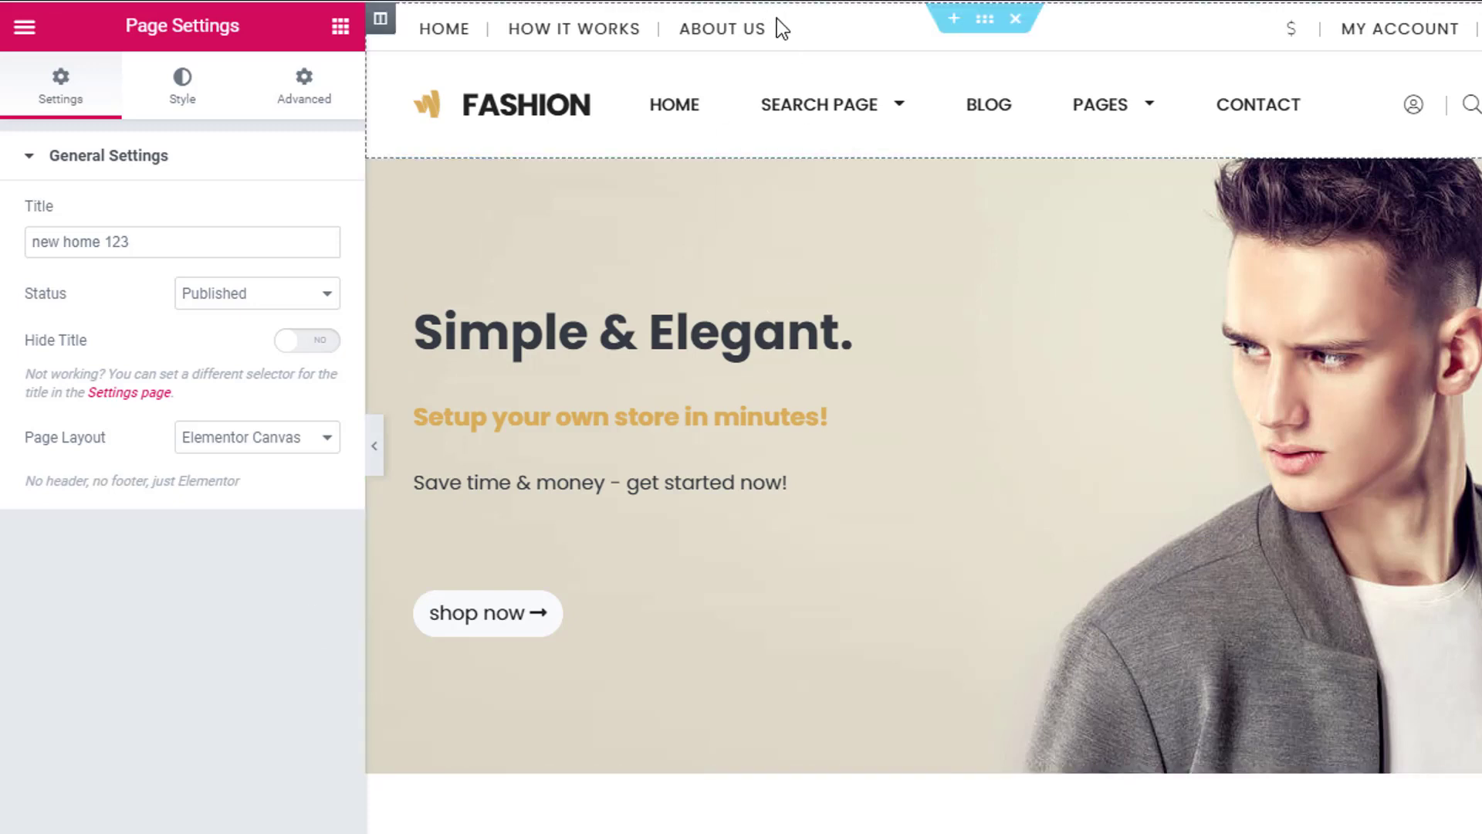
# Open the localhost WordPress admin in a new tab and go to PremiumPress Edit Pages.
pyautogui.hotkey('ctrl', 't')
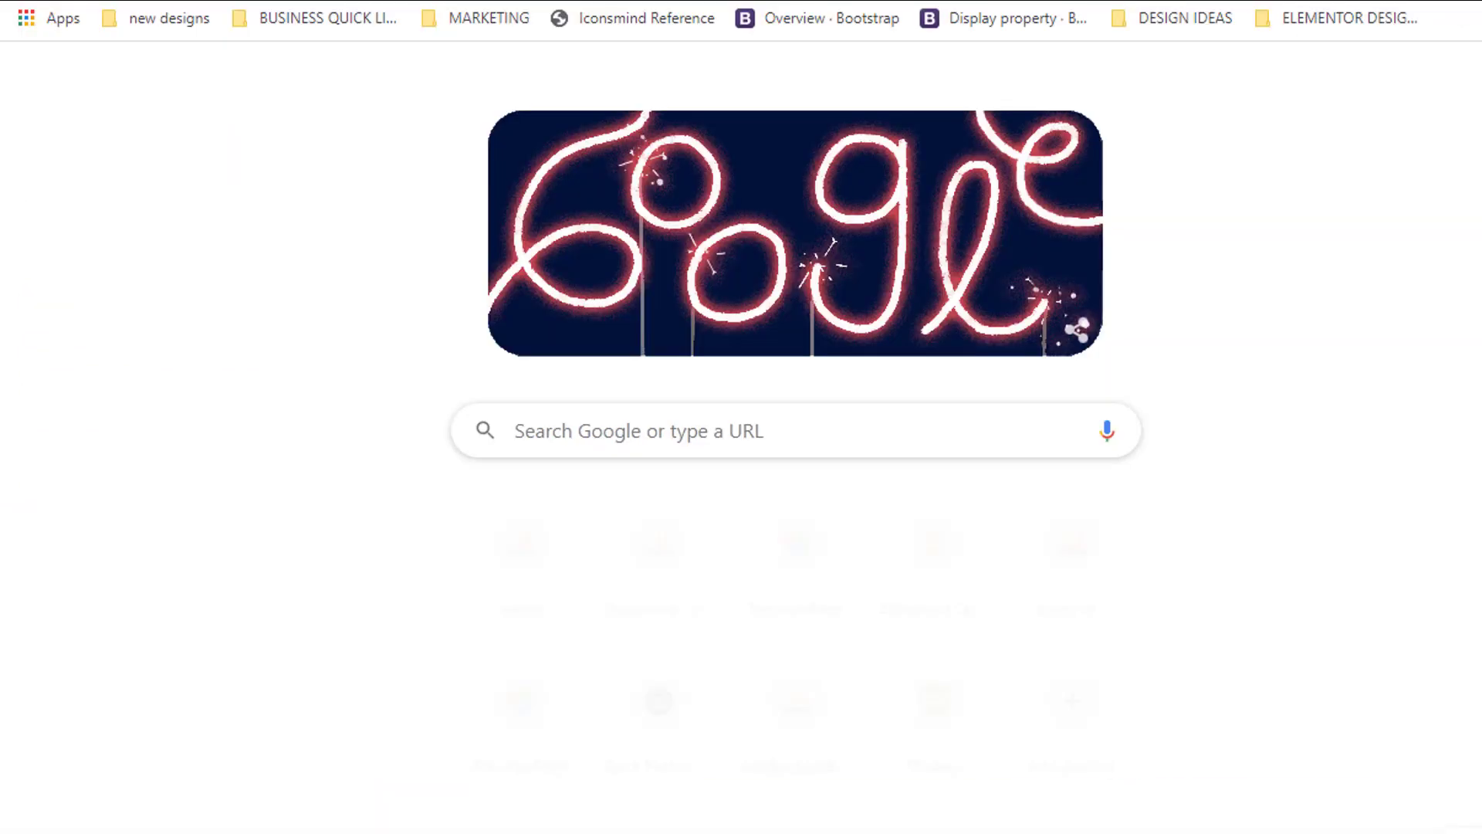
pyautogui.write('lo')
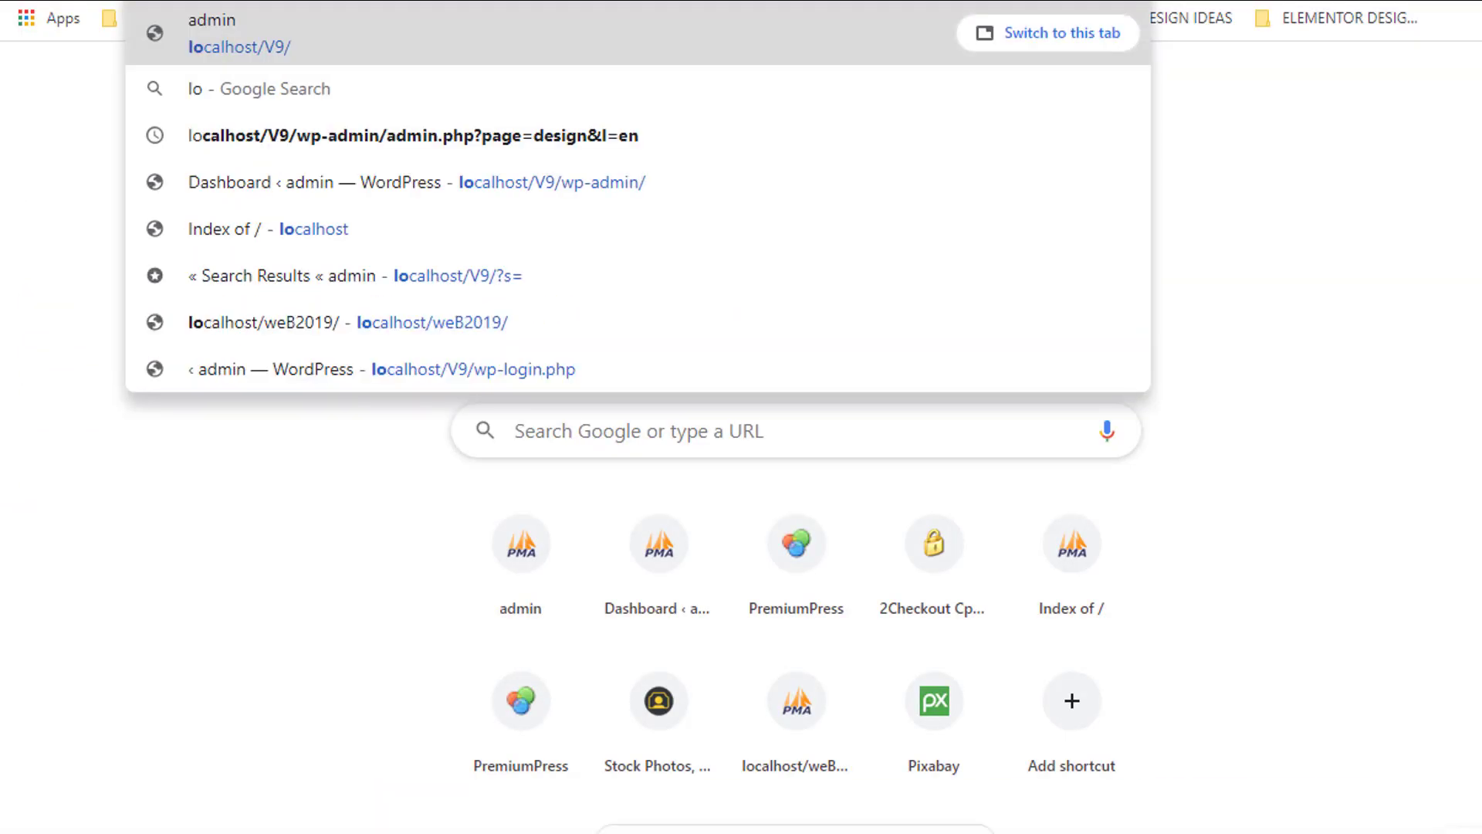
pyautogui.press('Return')
pyautogui.moveTo(155, 225)
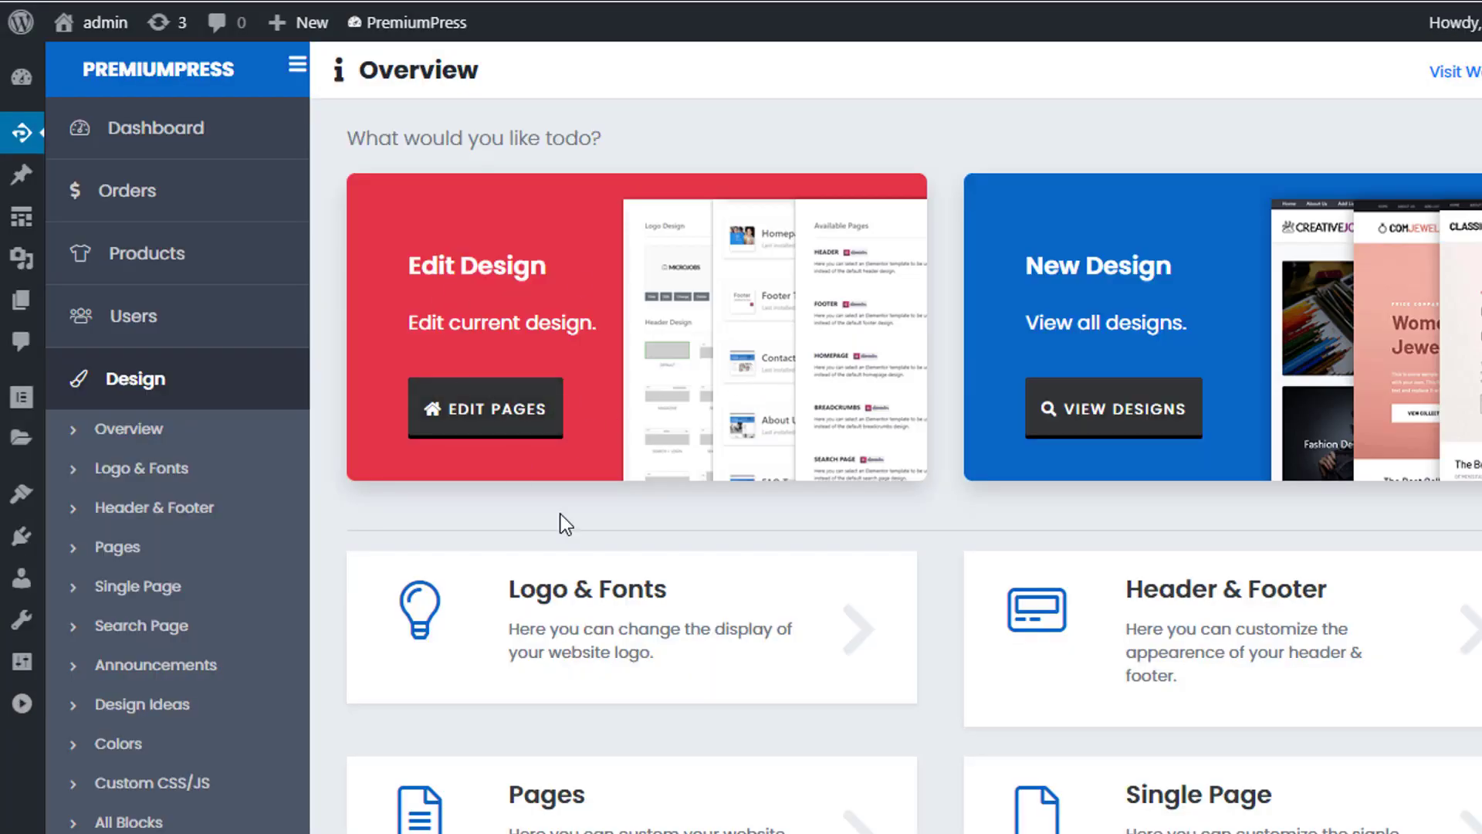
pyautogui.click(483, 406)
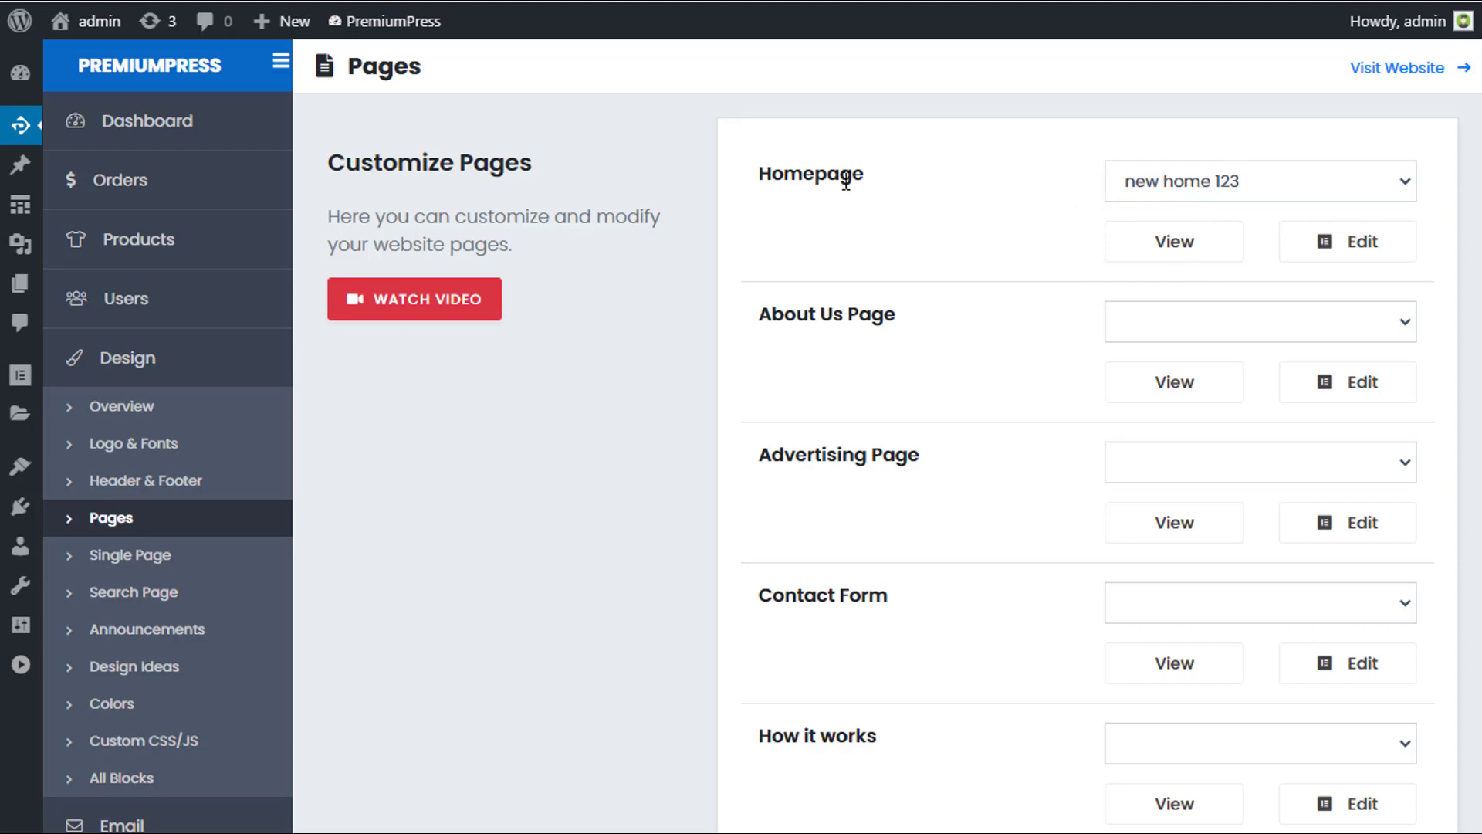
# Keep 'new home 123' as the Homepage choice and open it in Elementor.
pyautogui.click(1175, 181)
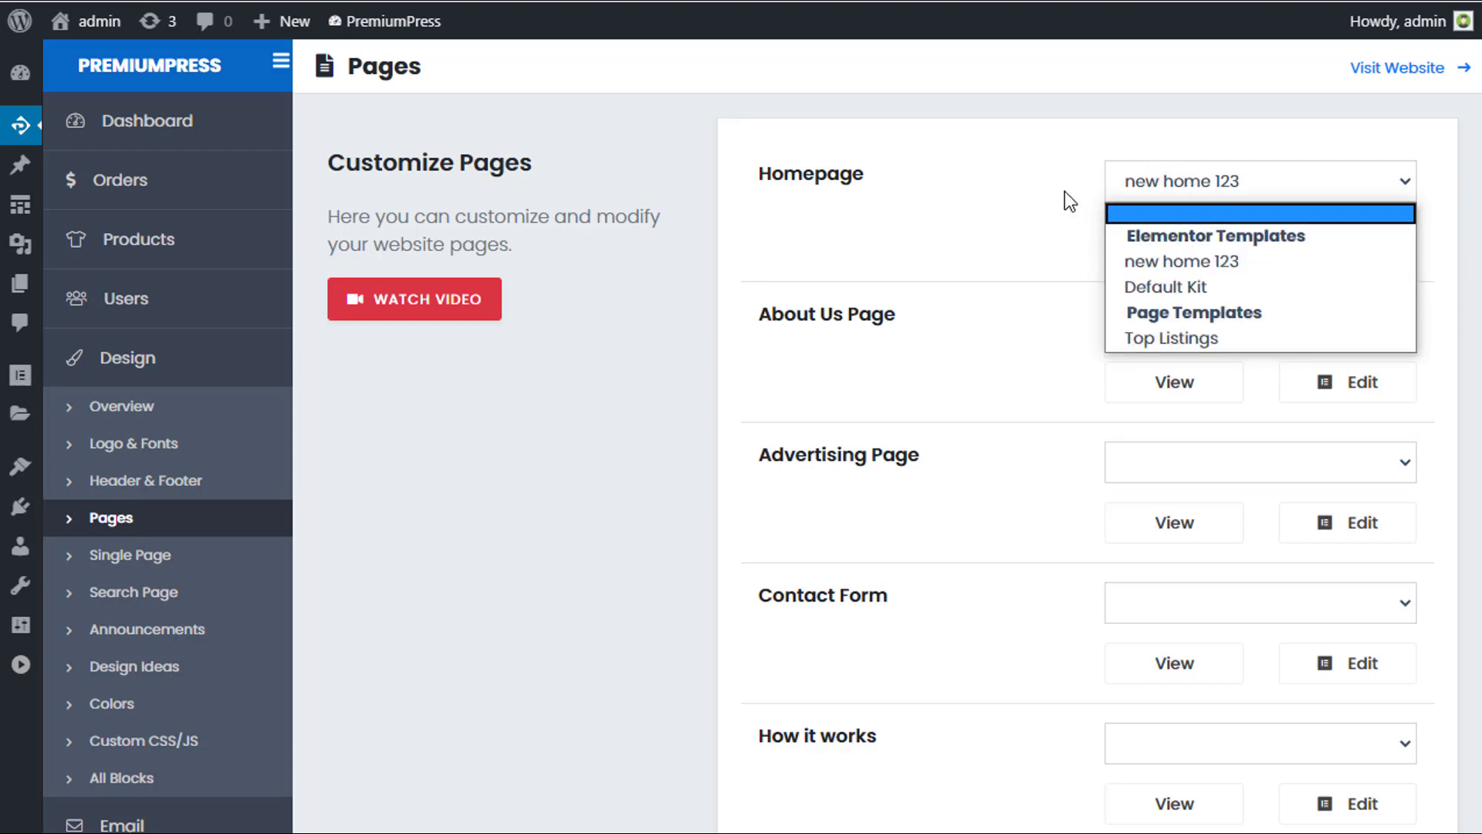
pyautogui.click(1226, 179)
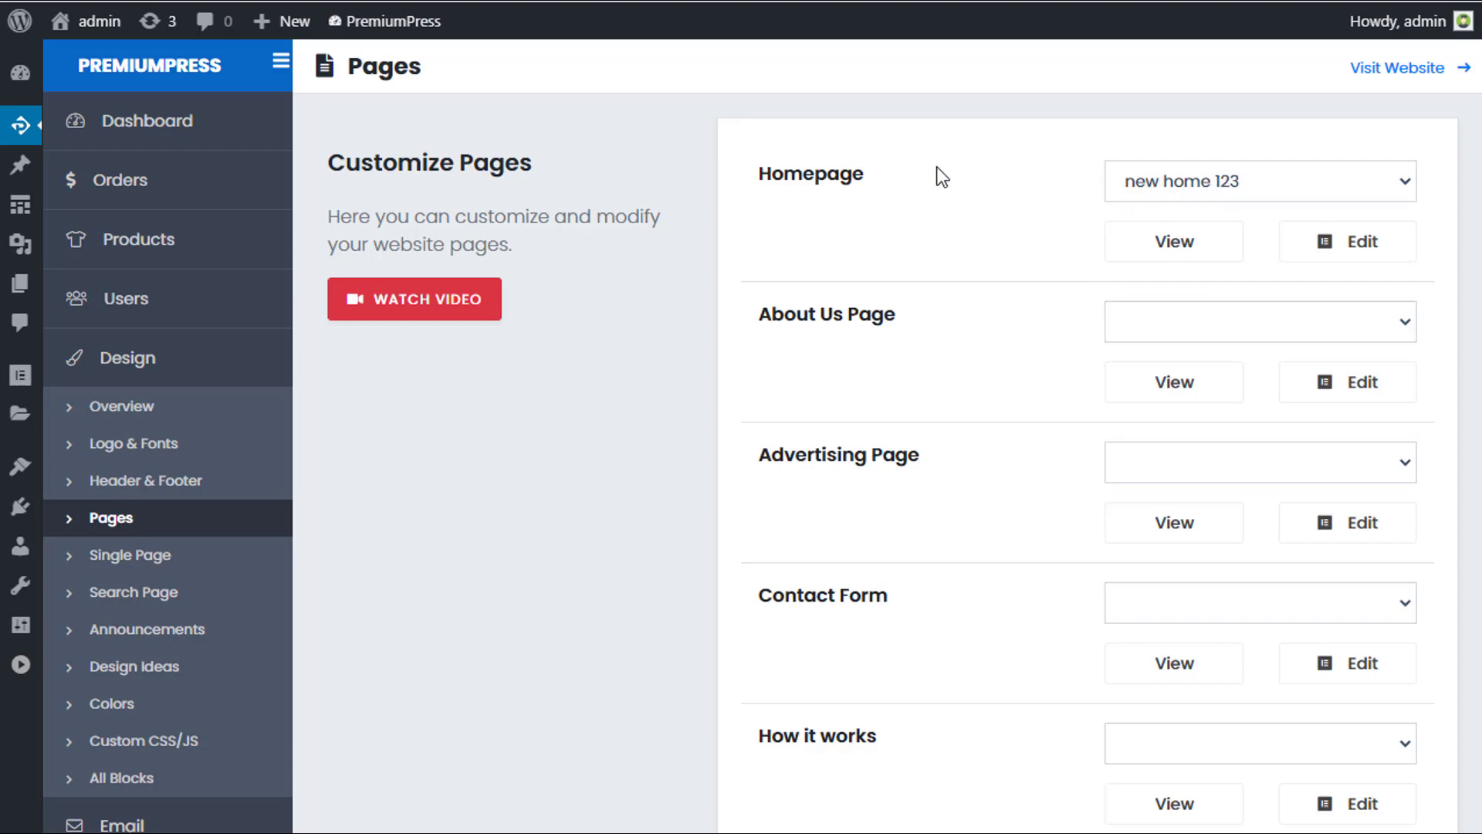
pyautogui.click(1169, 182)
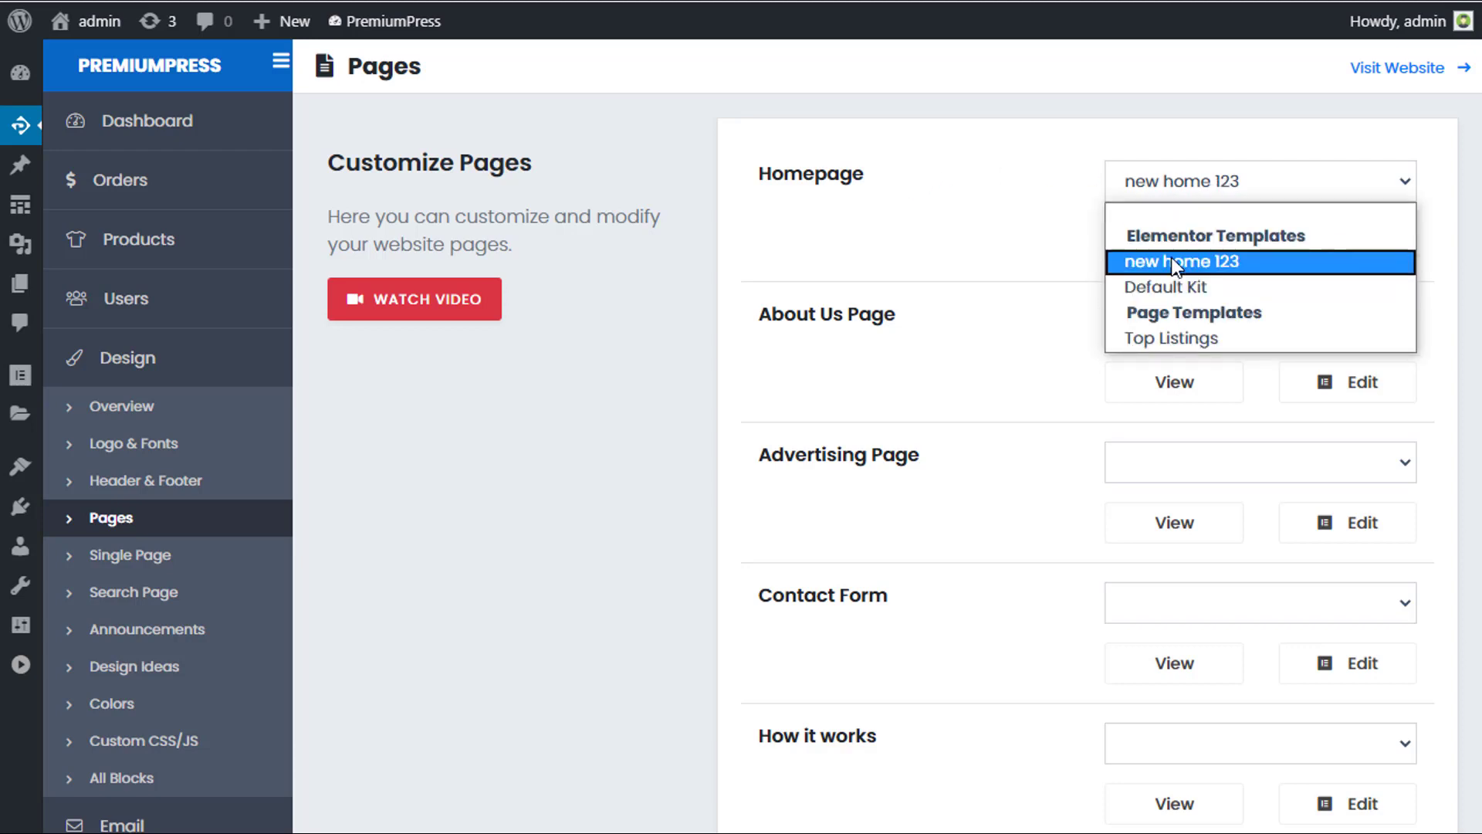
pyautogui.click(997, 189)
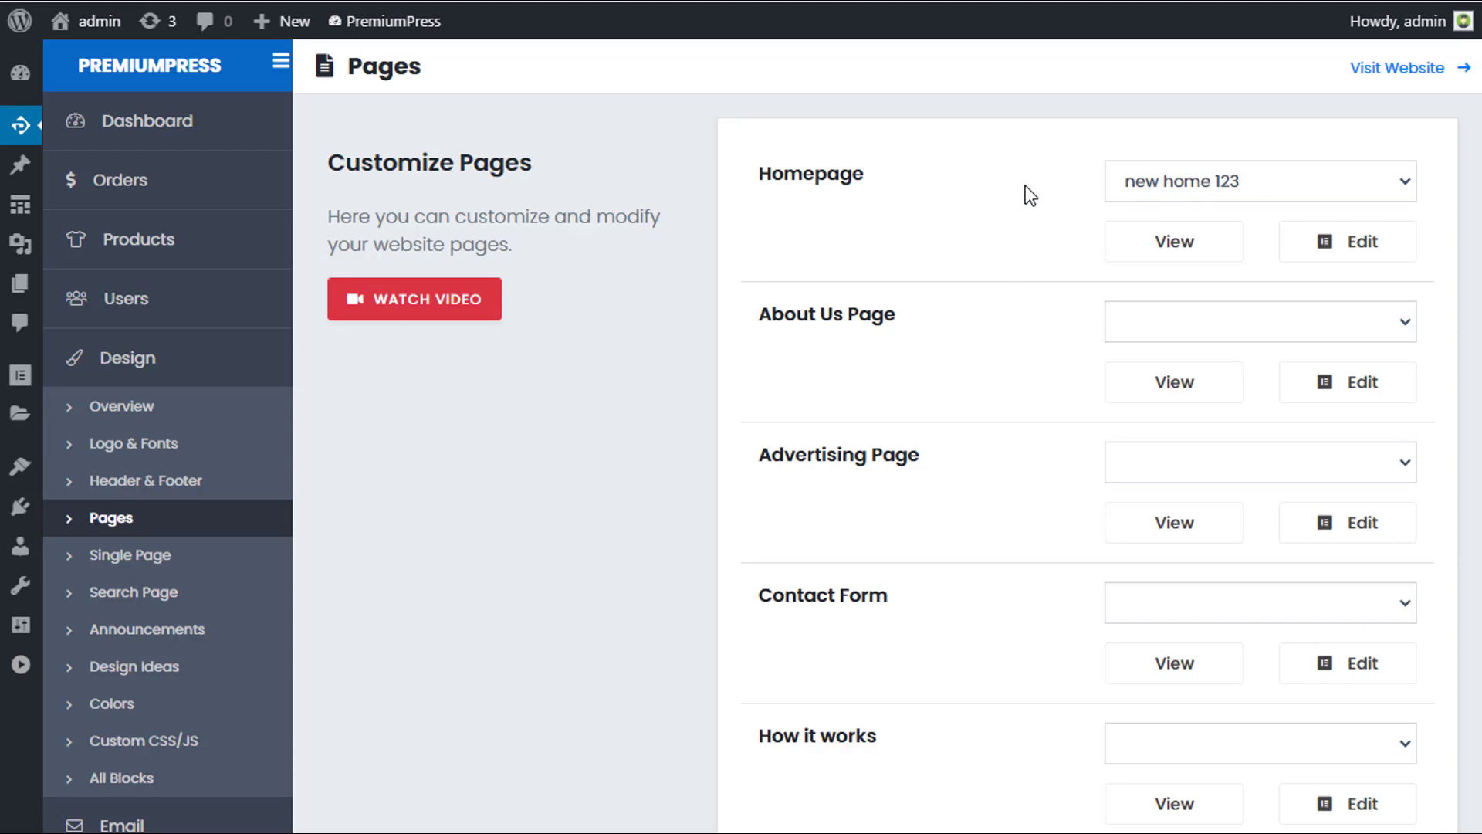
pyautogui.click(1357, 245)
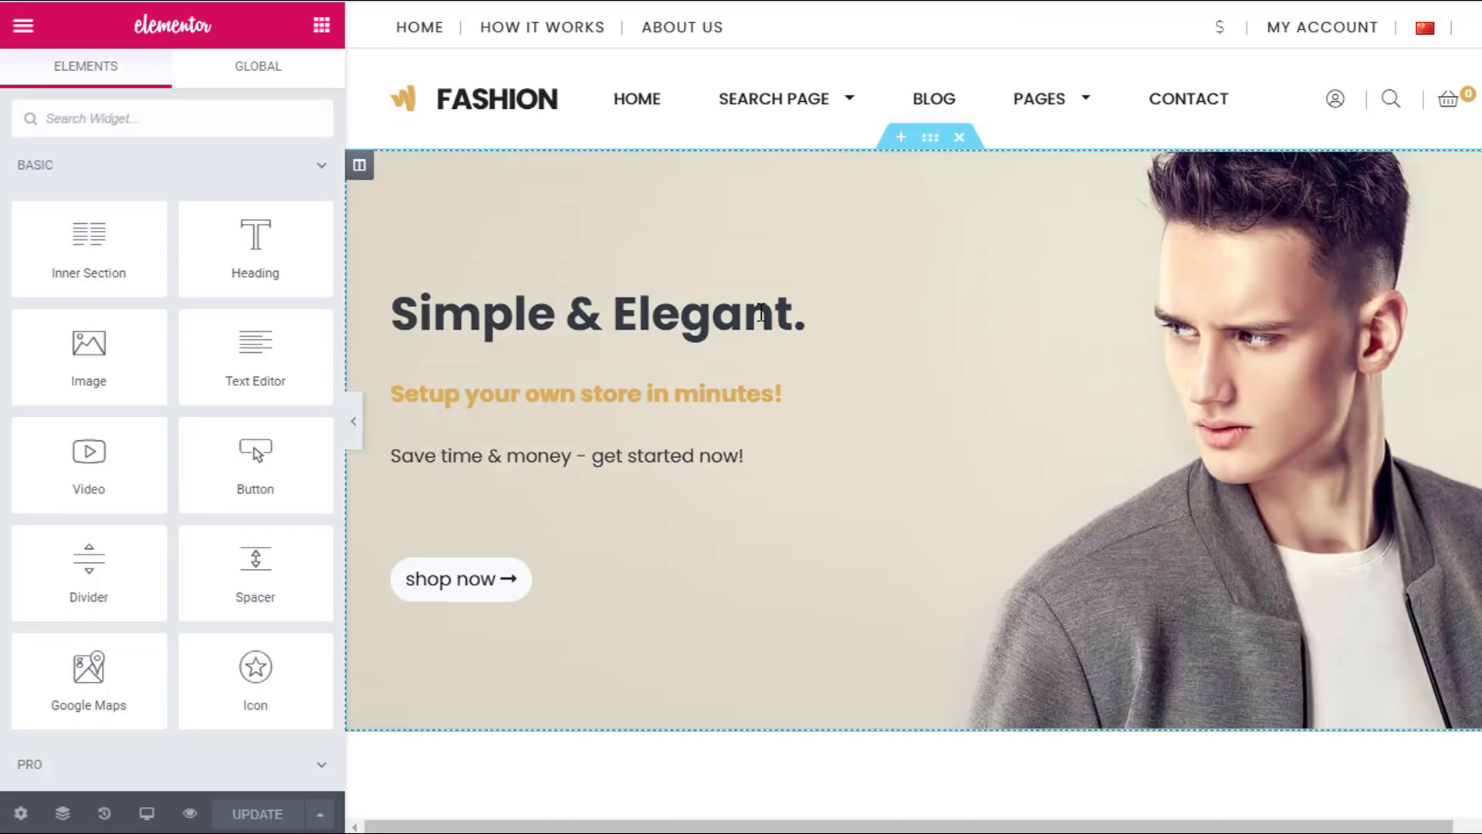
# Replace the hero title with 'Testing 123'.
pyautogui.click(684, 308)
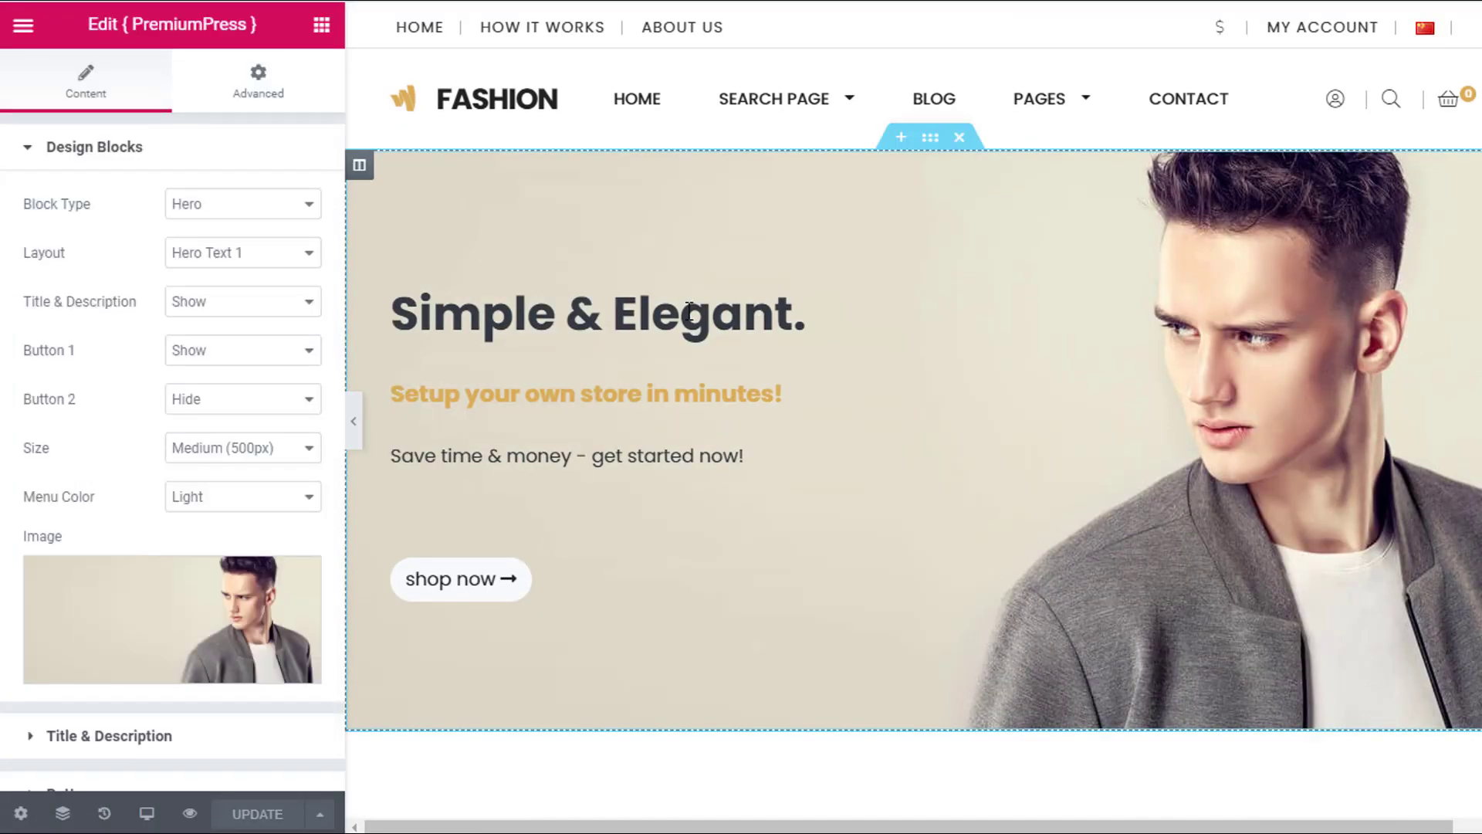
pyautogui.click(123, 737)
pyautogui.tripleClick(206, 485)
pyautogui.write('Tes')
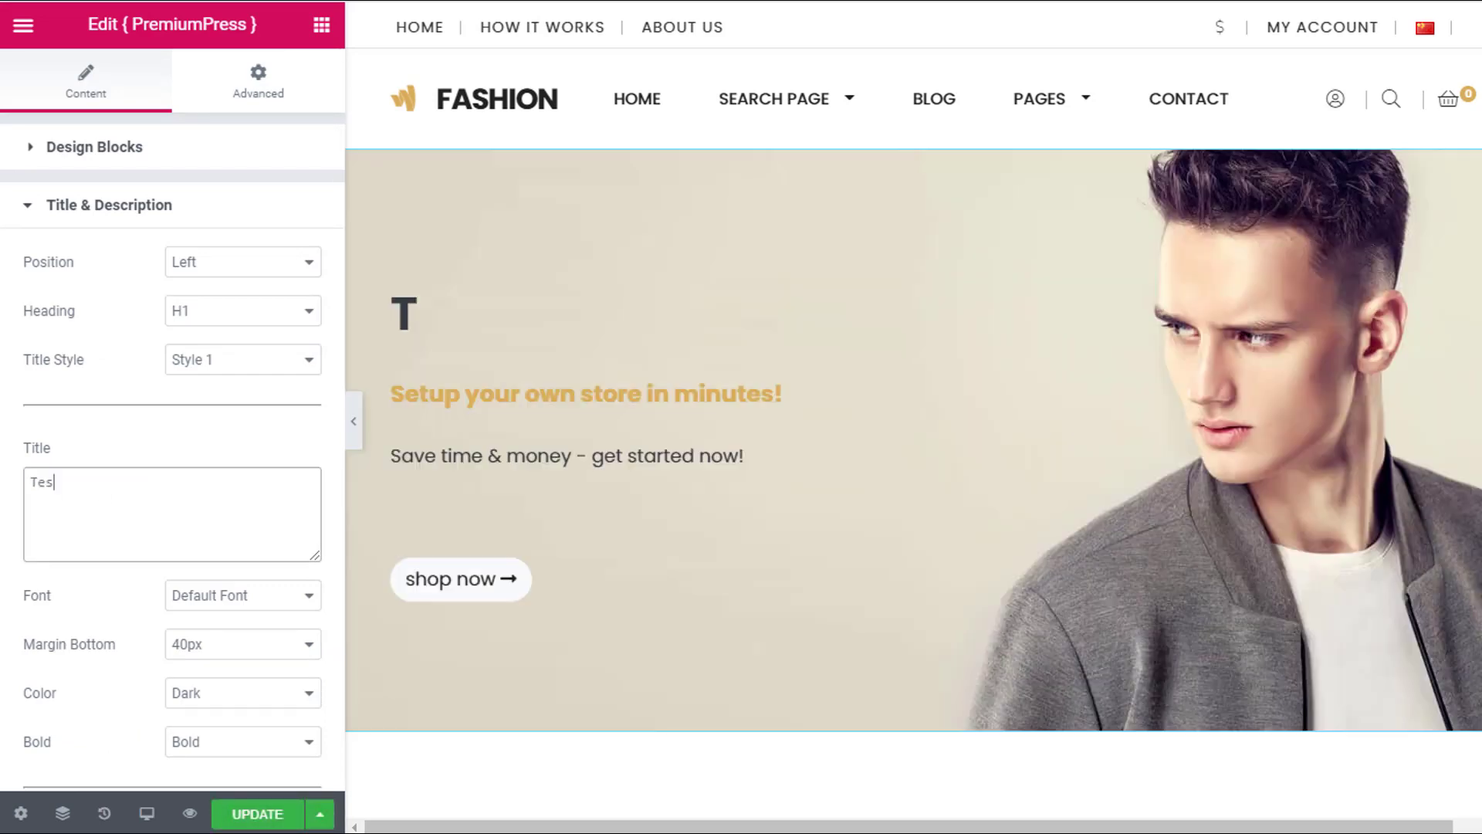
pyautogui.write('tn')
pyautogui.press('BackSpace')
pyautogui.write('ing 123')
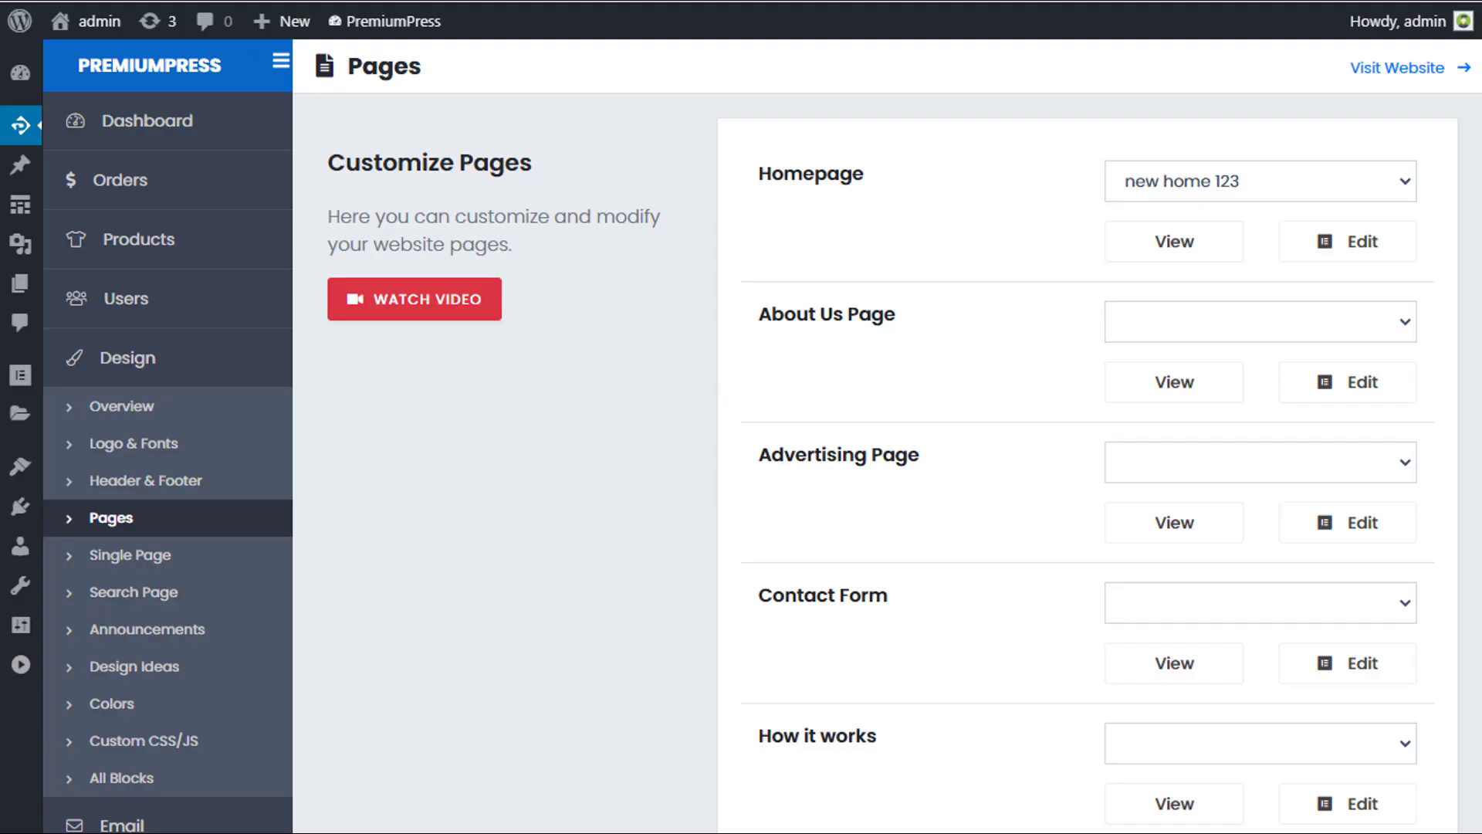
# View the live website to check the new 'Testing 123' heading.
pyautogui.click(1383, 68)
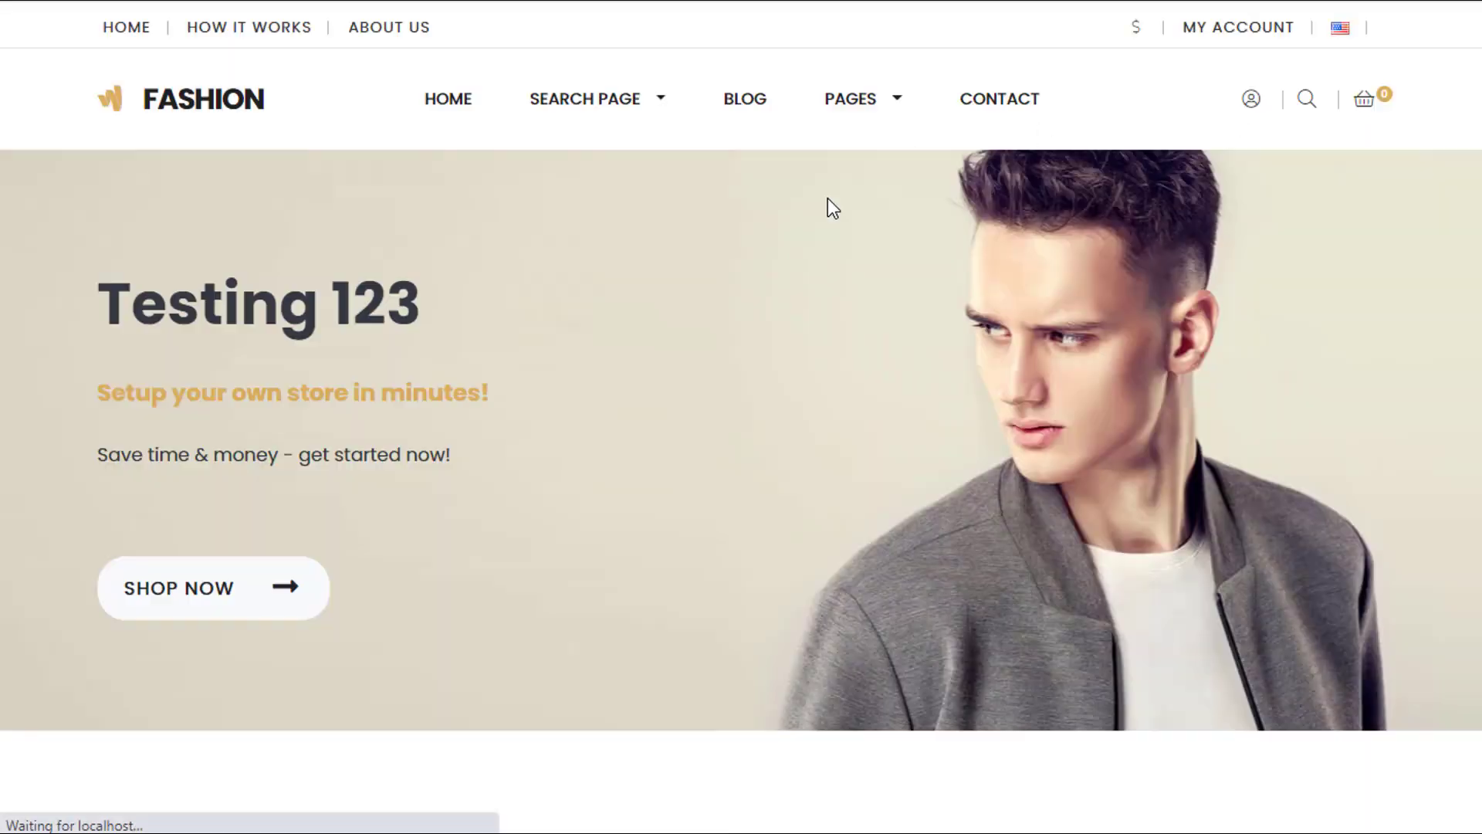
pyautogui.scroll(-1, 771, 420)
pyautogui.scroll(1, 457, 232)
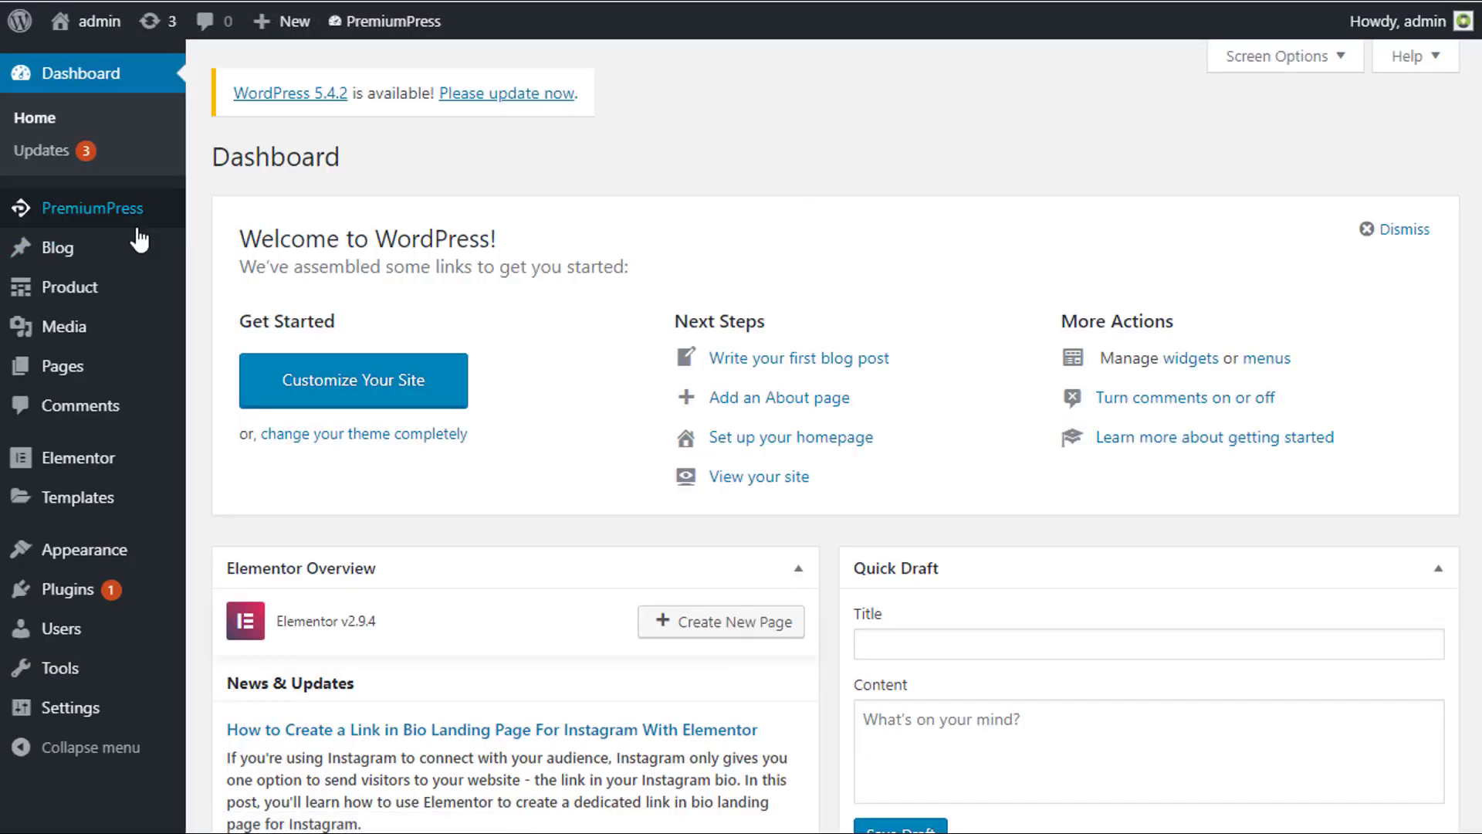
# Reopen the homepage in the editor via PremiumPress Design > Edit Pages.
pyautogui.click(92, 207)
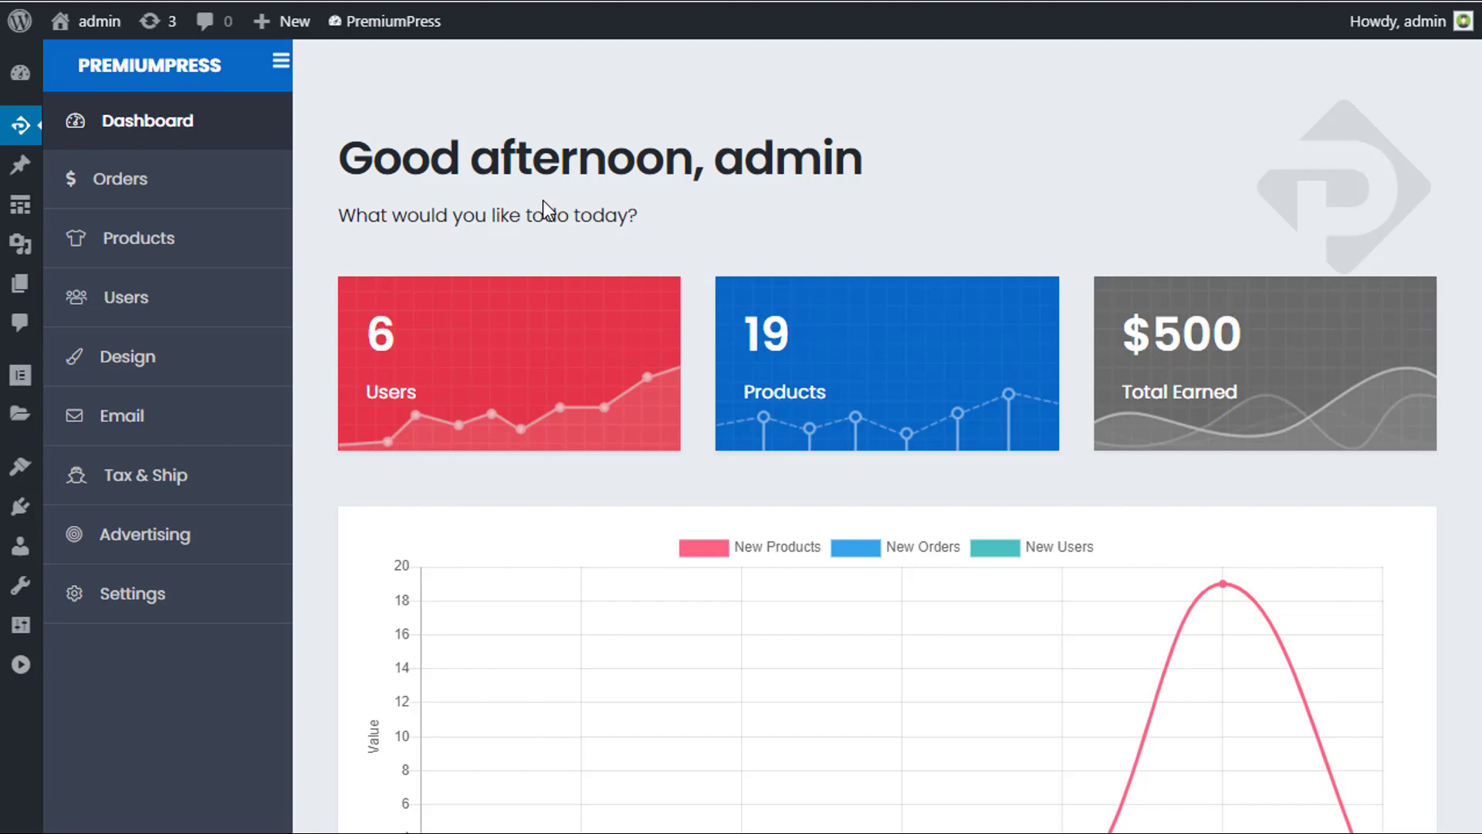
pyautogui.click(99, 351)
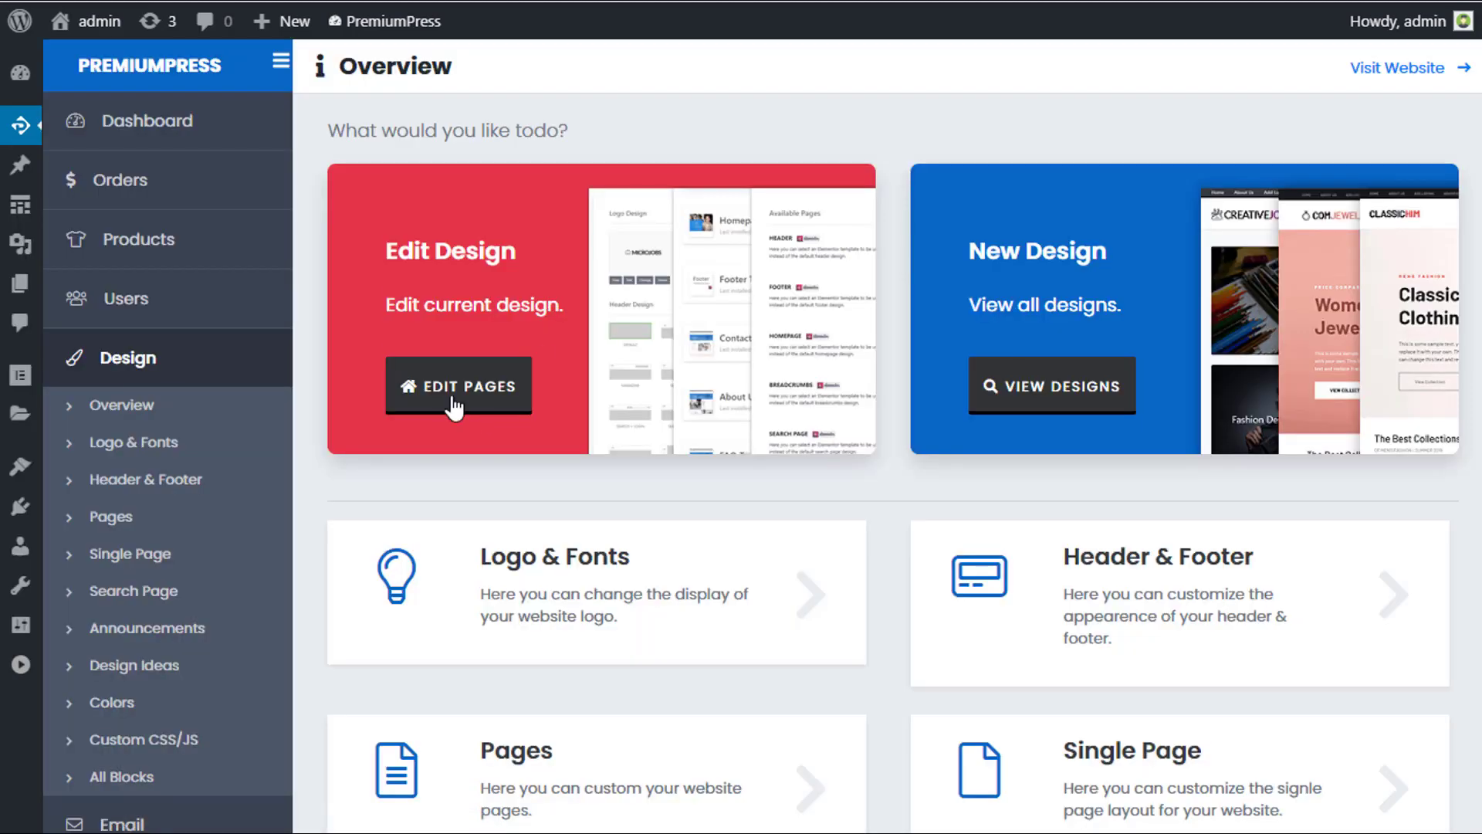
pyautogui.click(456, 403)
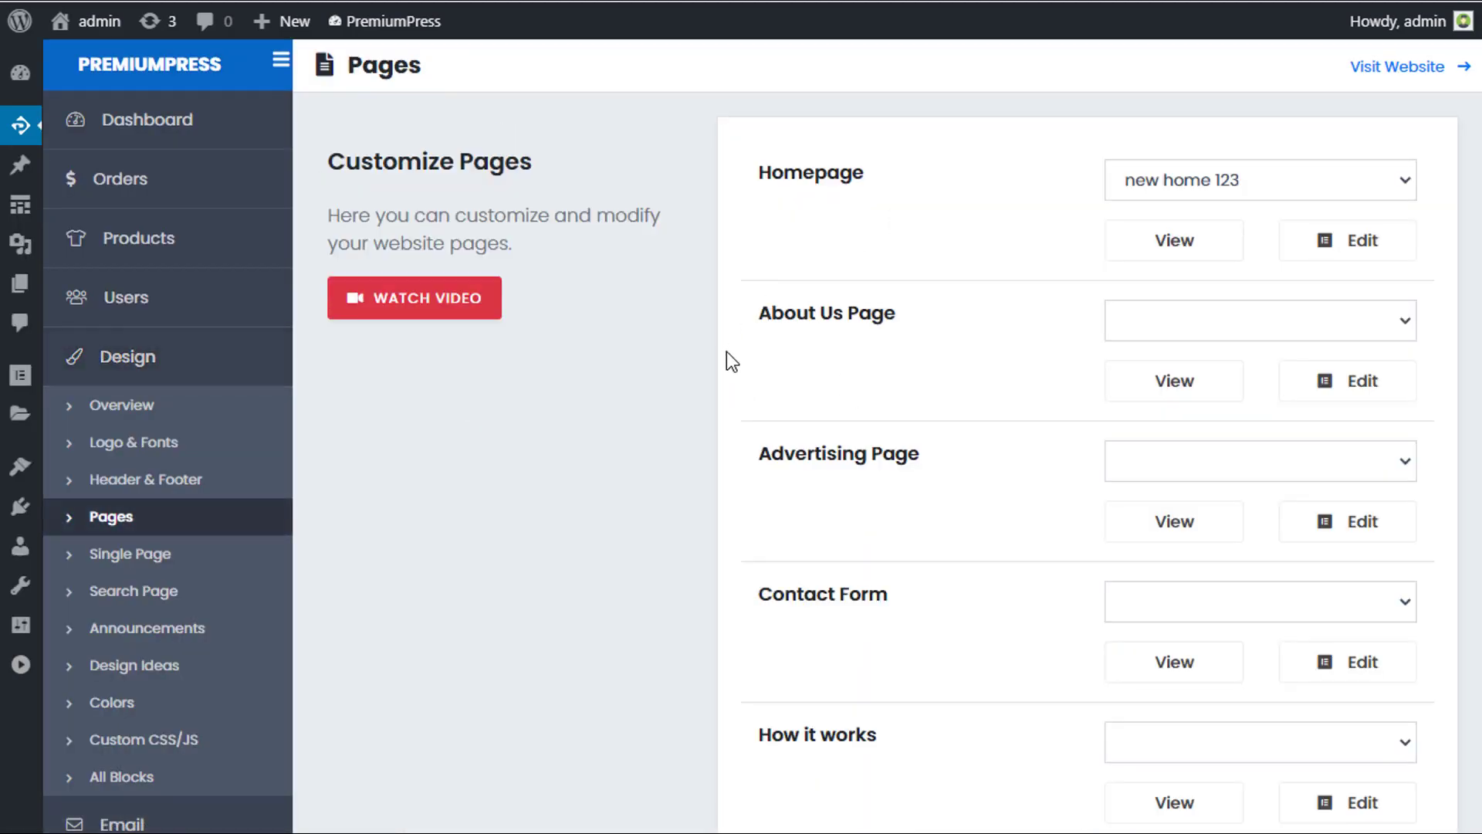
pyautogui.click(1357, 244)
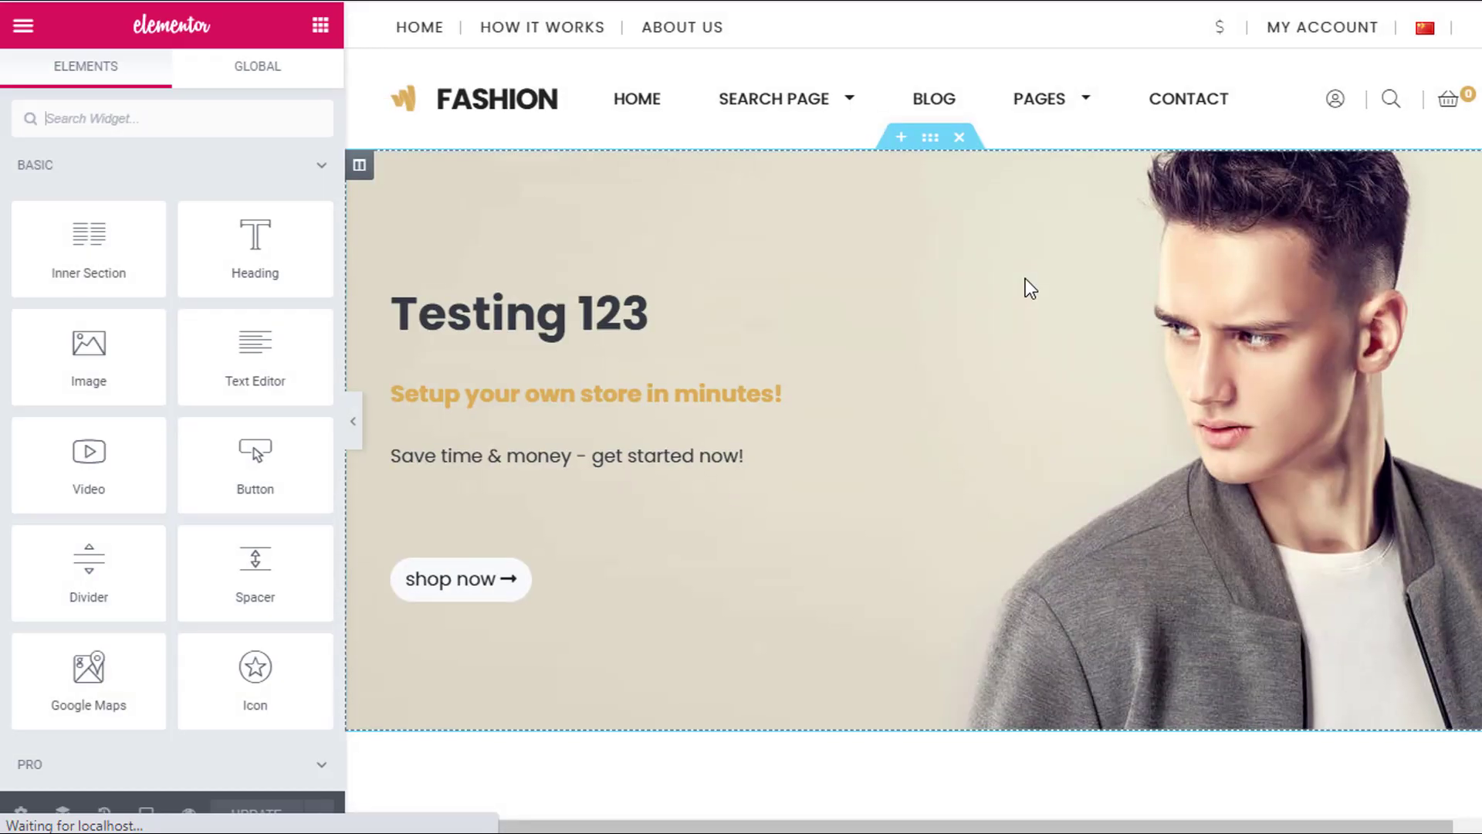
# Extend the hero title to read 'Testing 123 456'.
pyautogui.click(693, 346)
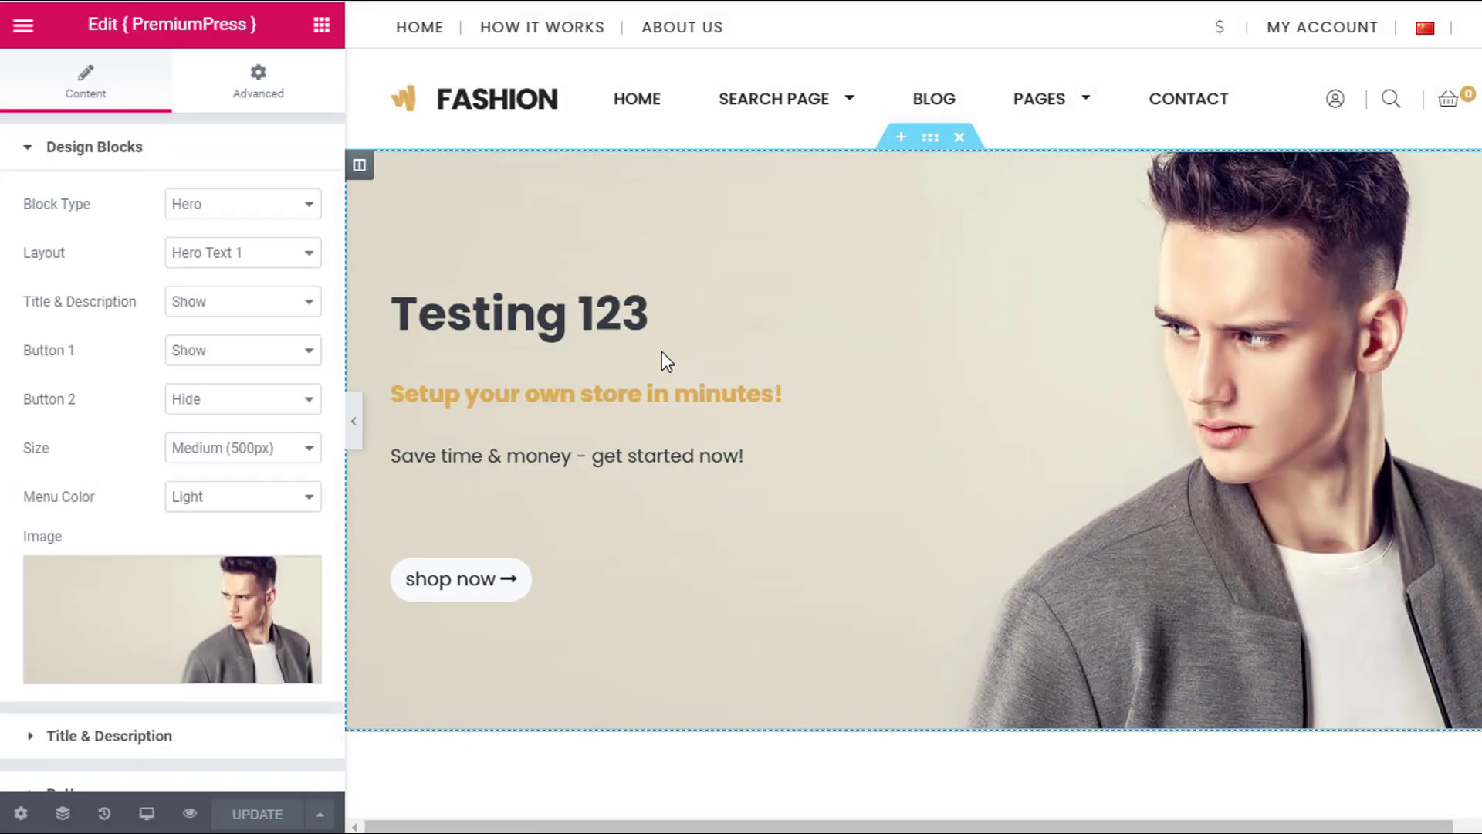
pyautogui.scroll(-1, 172, 562)
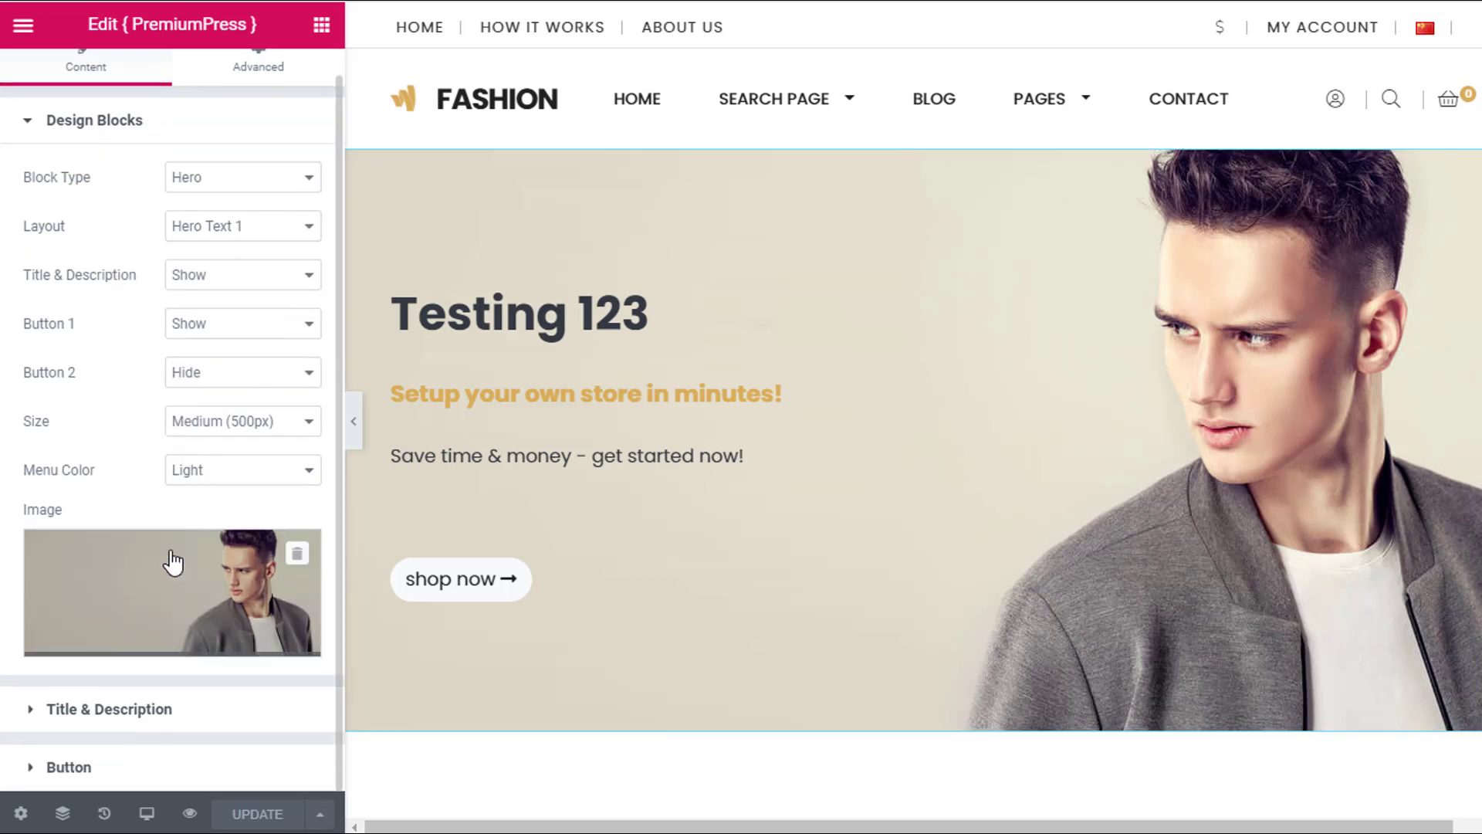
pyautogui.click(139, 709)
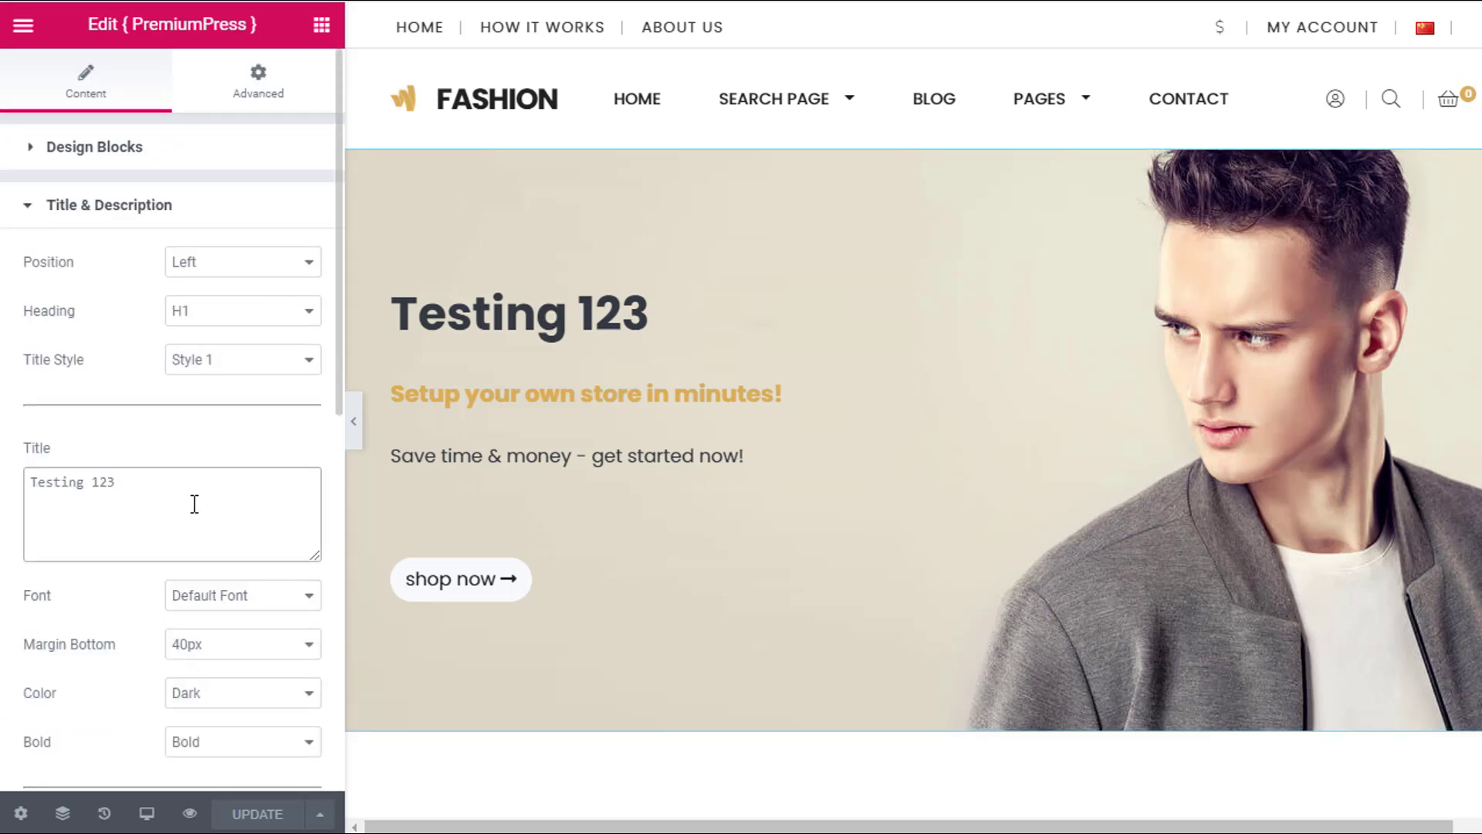
pyautogui.write('456')
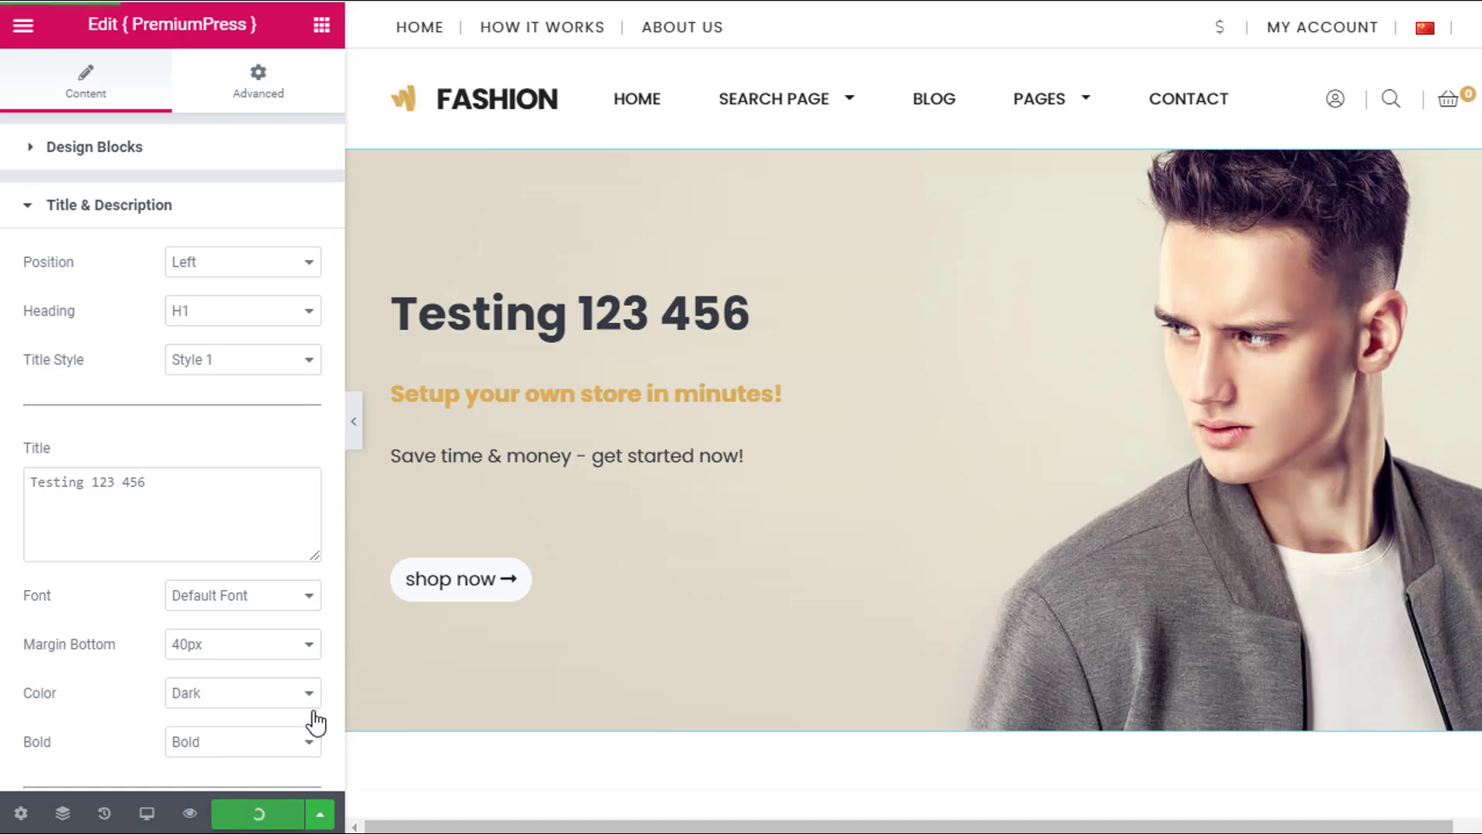
# Save the 'Testing 123 456' title and check it on the live FASHION homepage.
pyautogui.click(1170, 4)
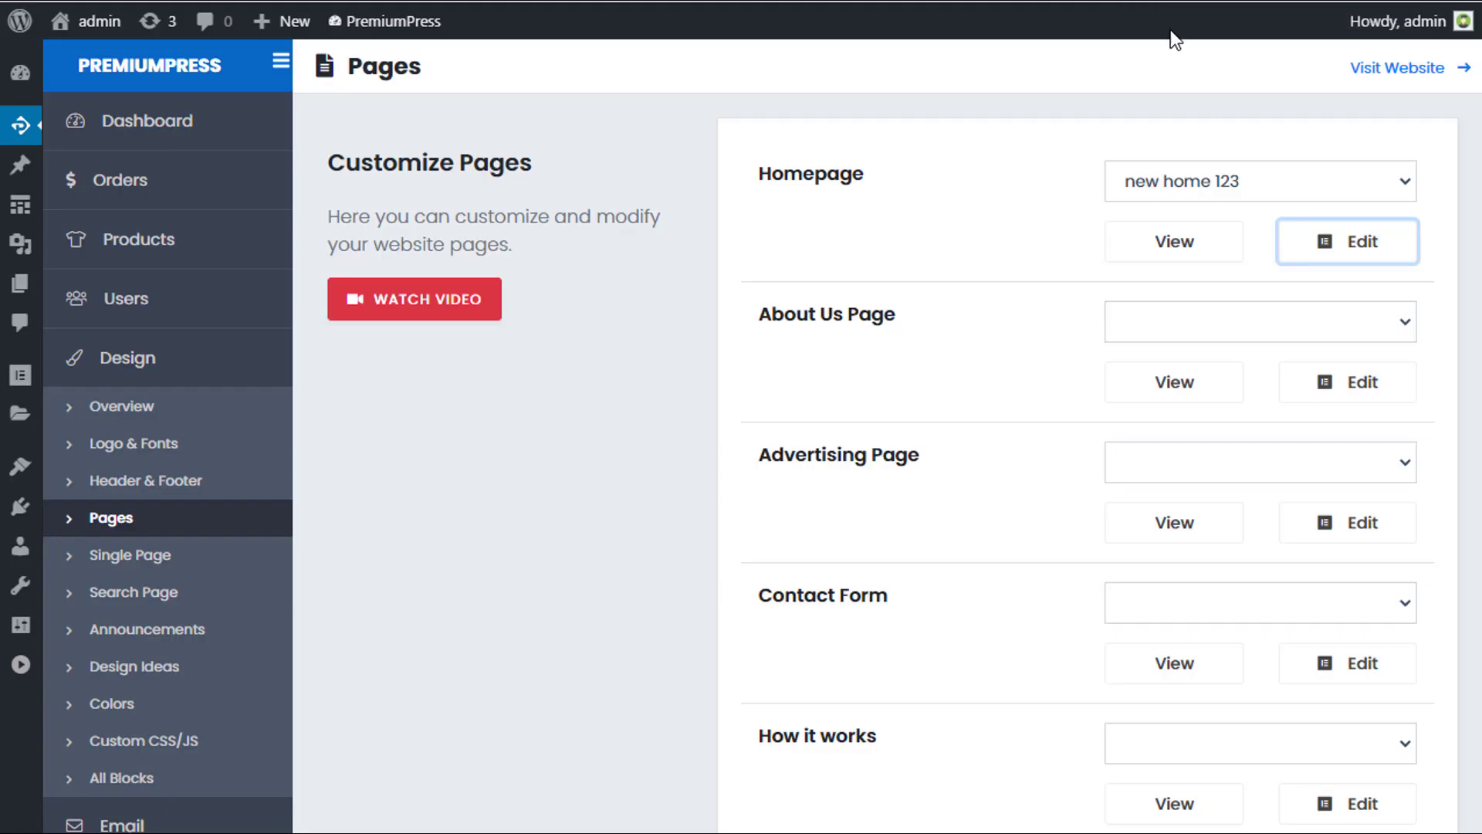
pyautogui.click(1394, 77)
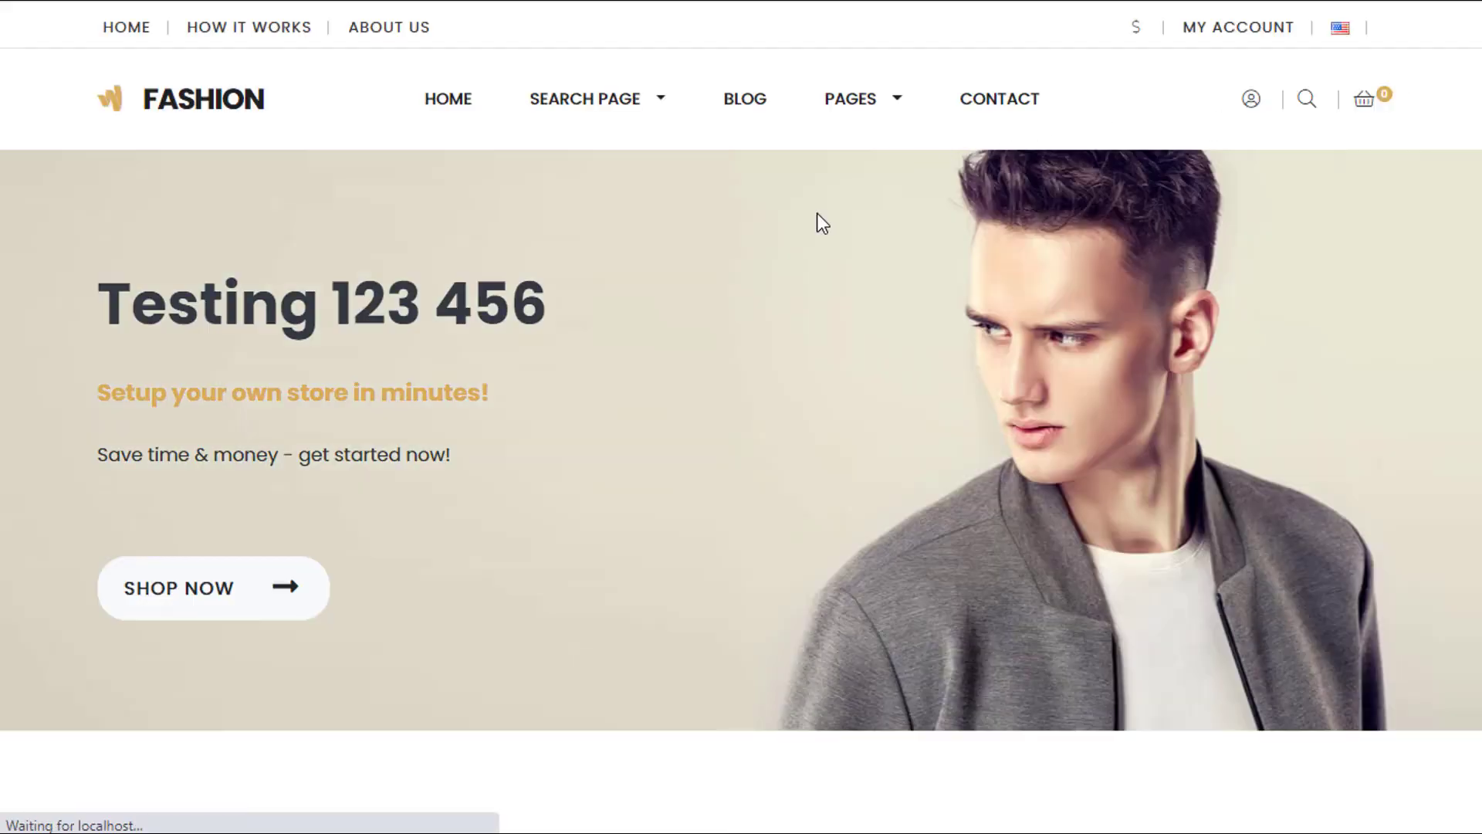
pyautogui.scroll(-5, 447, 410)
pyautogui.scroll(5, 711, 376)
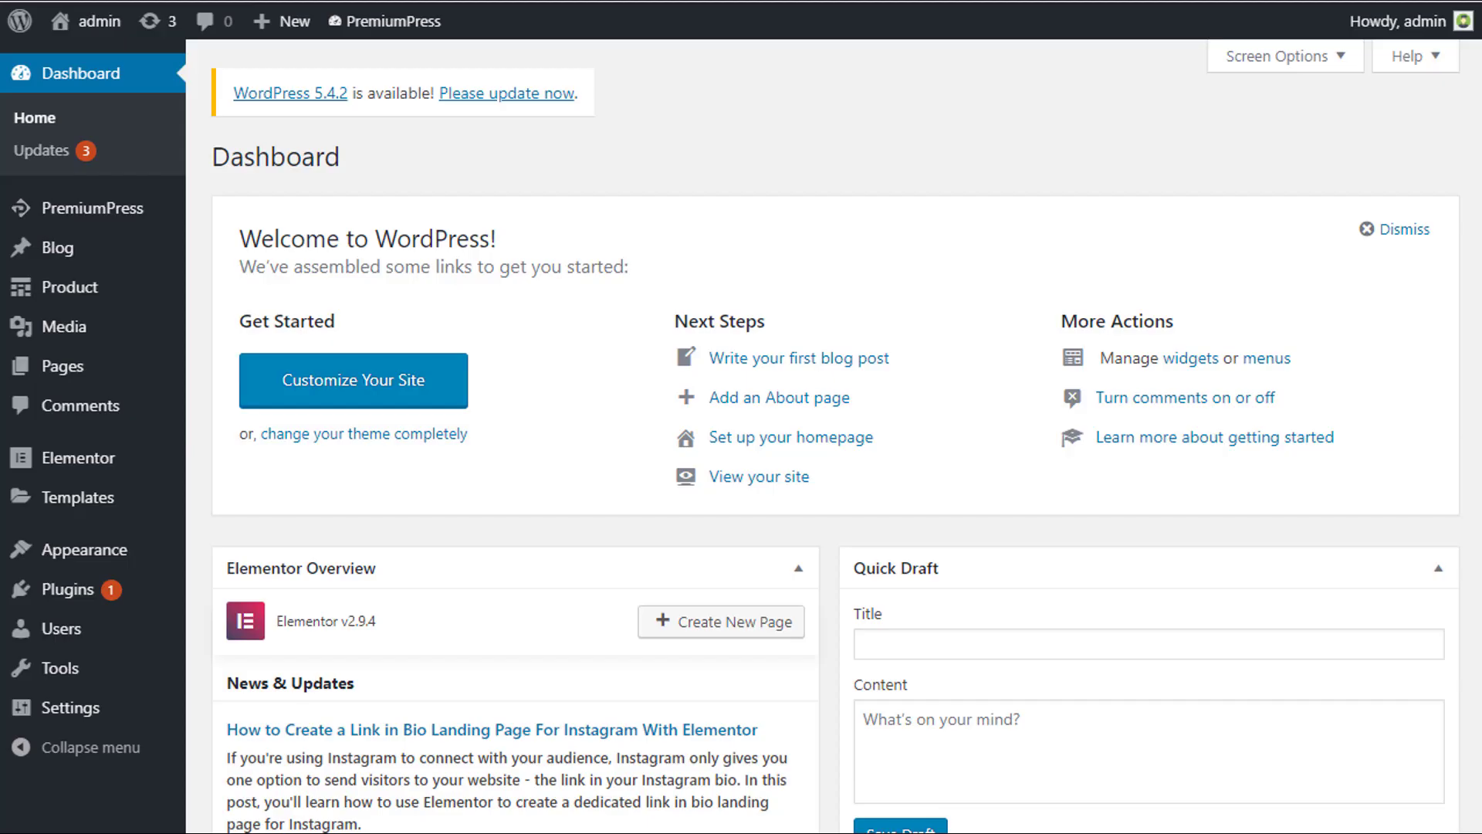
# Open the homepage in Elementor via PremiumPress Design > Edit Pages.
pyautogui.click(149, 210)
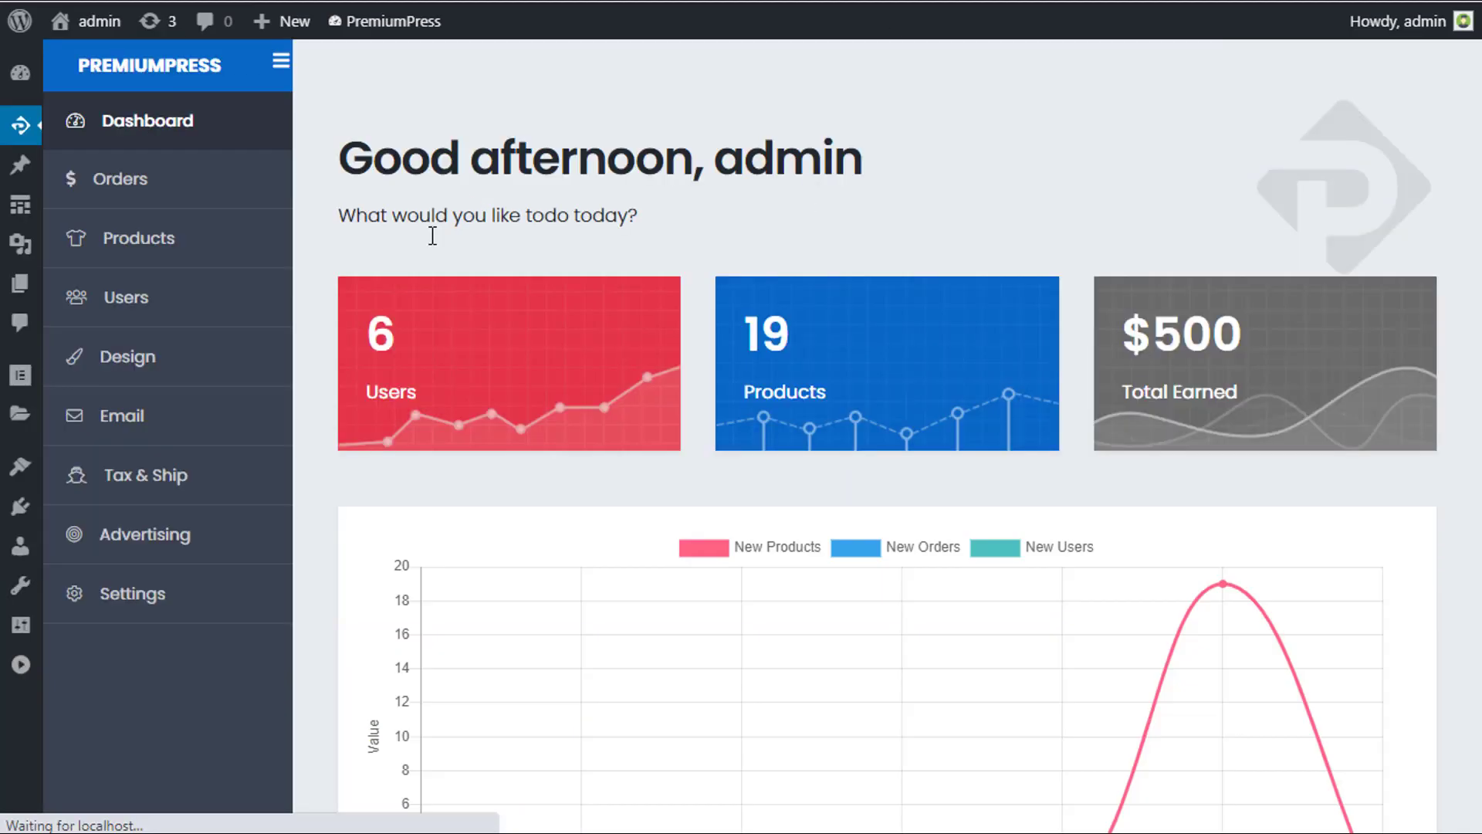
pyautogui.click(128, 358)
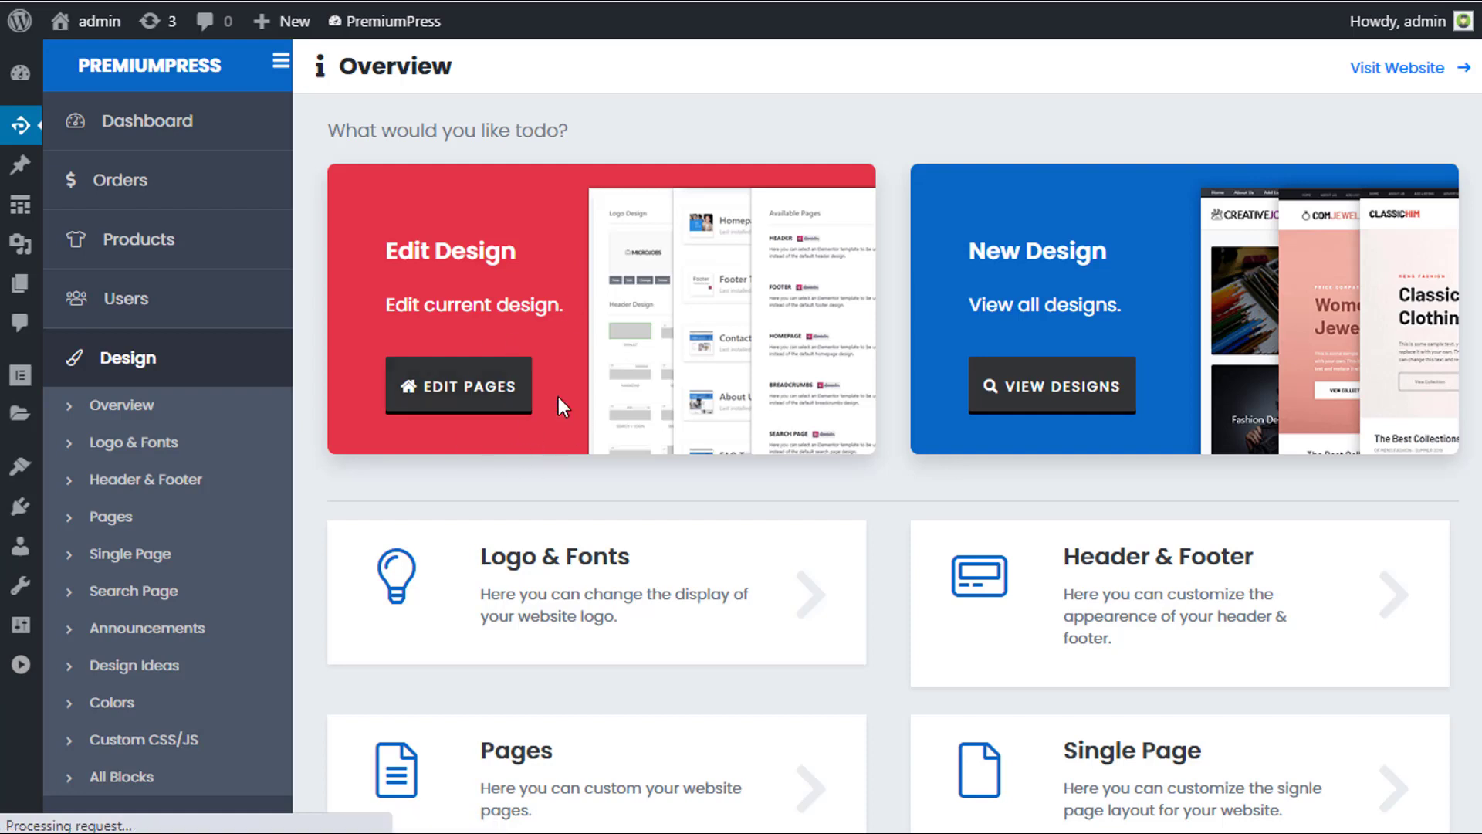
pyautogui.click(498, 384)
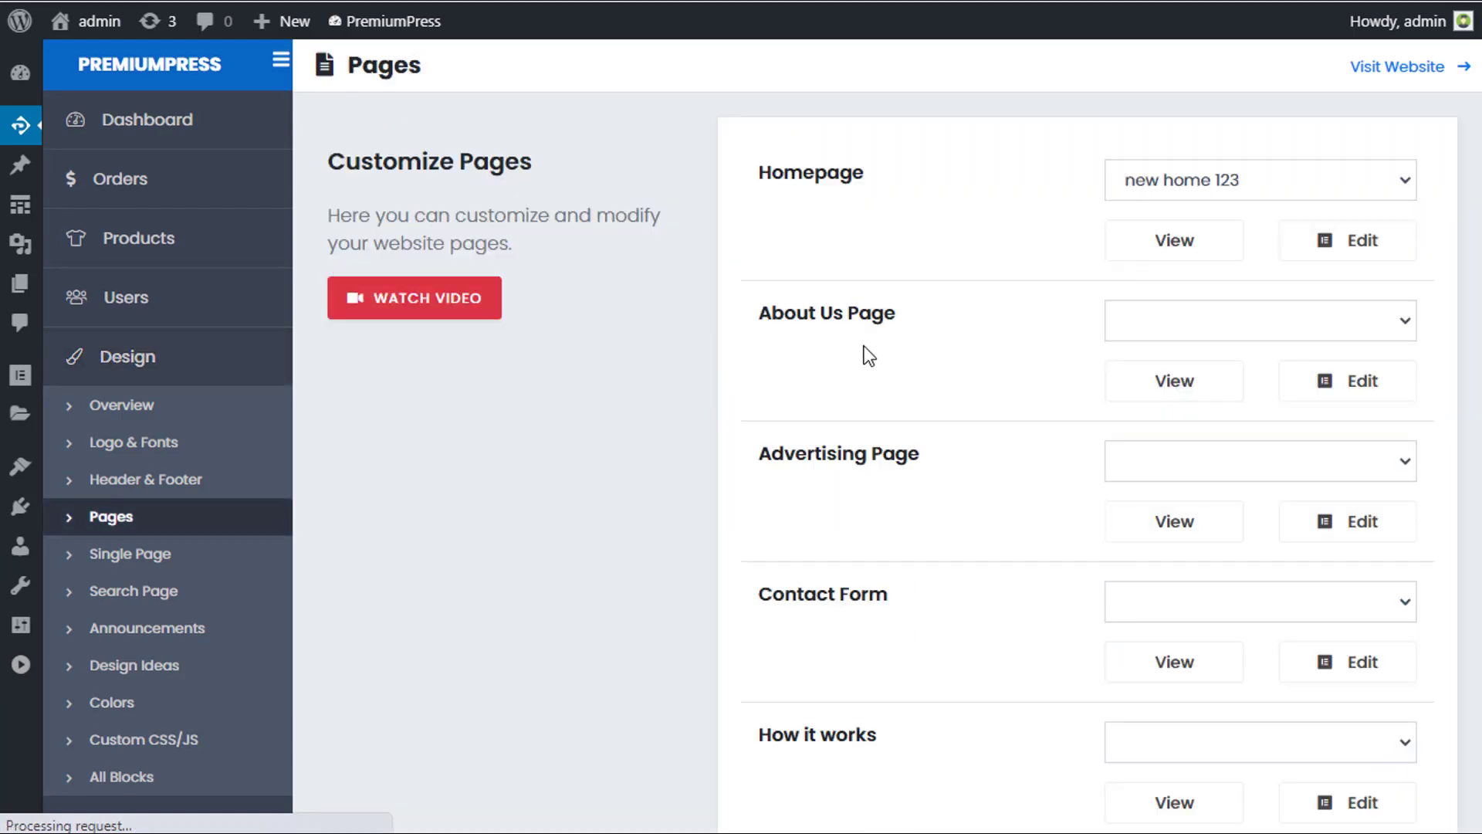
pyautogui.click(1341, 254)
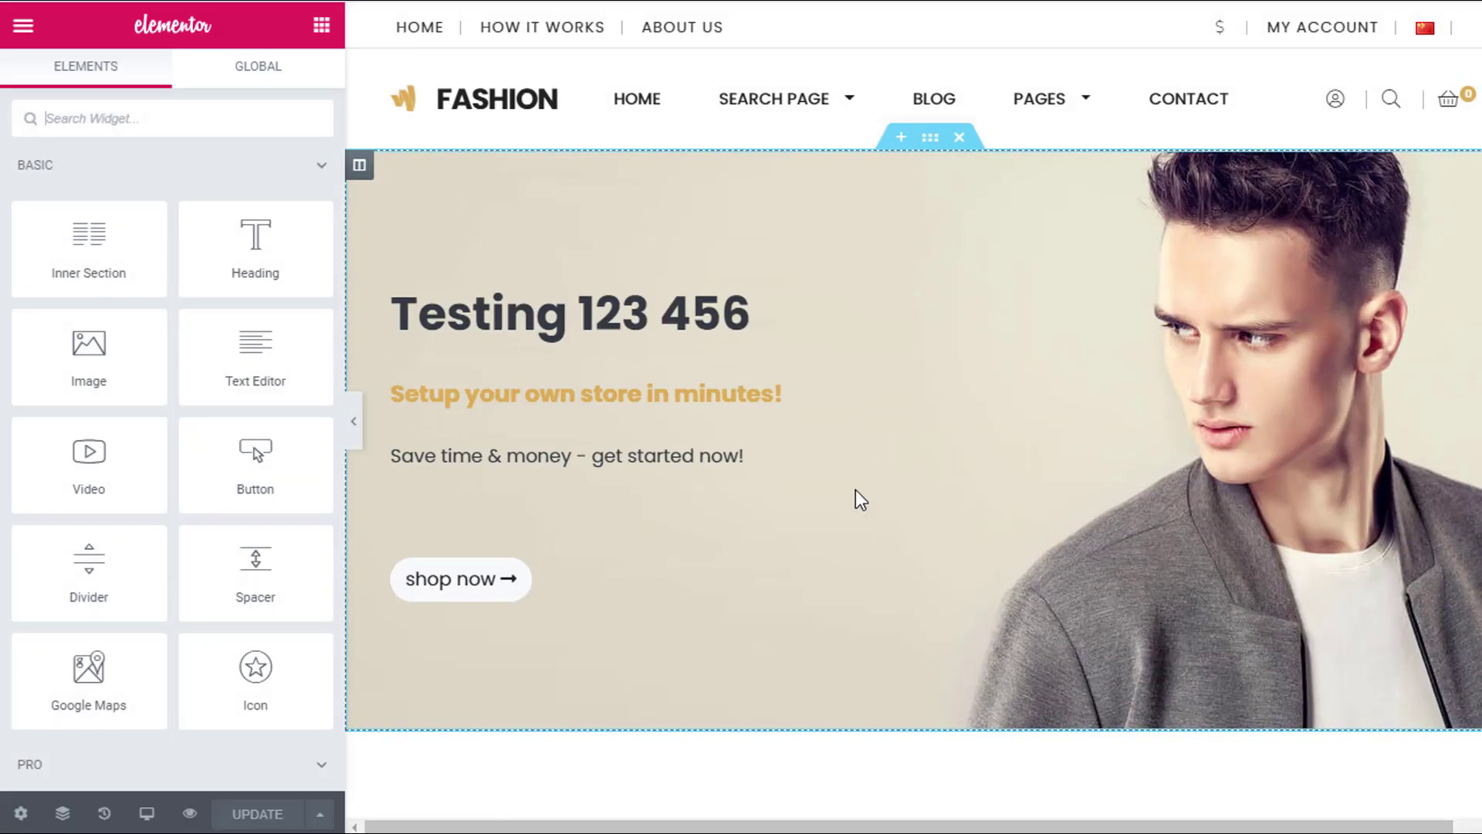
pyautogui.scroll(-10, 698, 443)
pyautogui.scroll(10, 934, 648)
# Delete the hero section and the large Newly Added heading section.
pyautogui.click(738, 326)
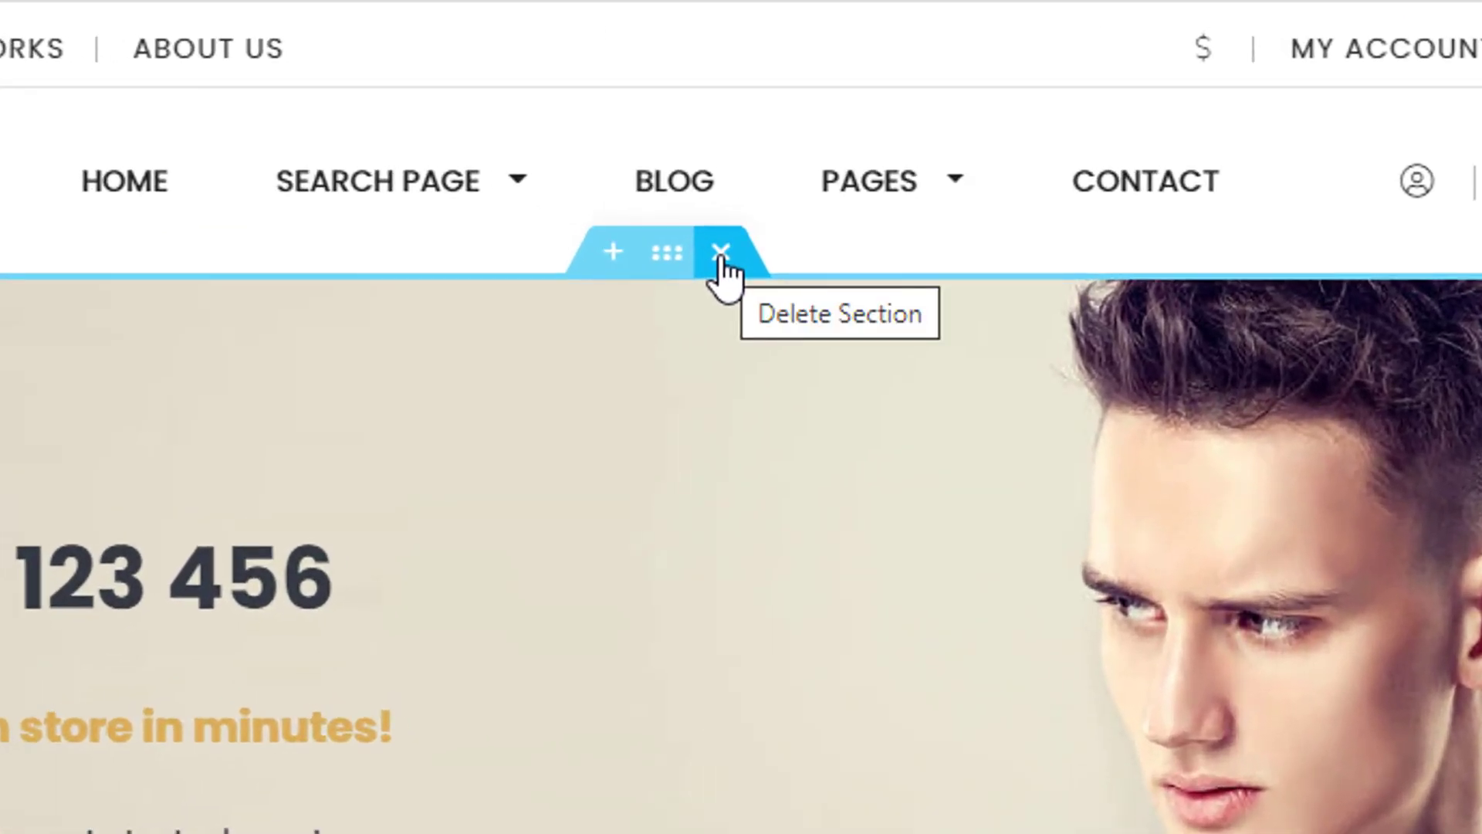
pyautogui.click(721, 253)
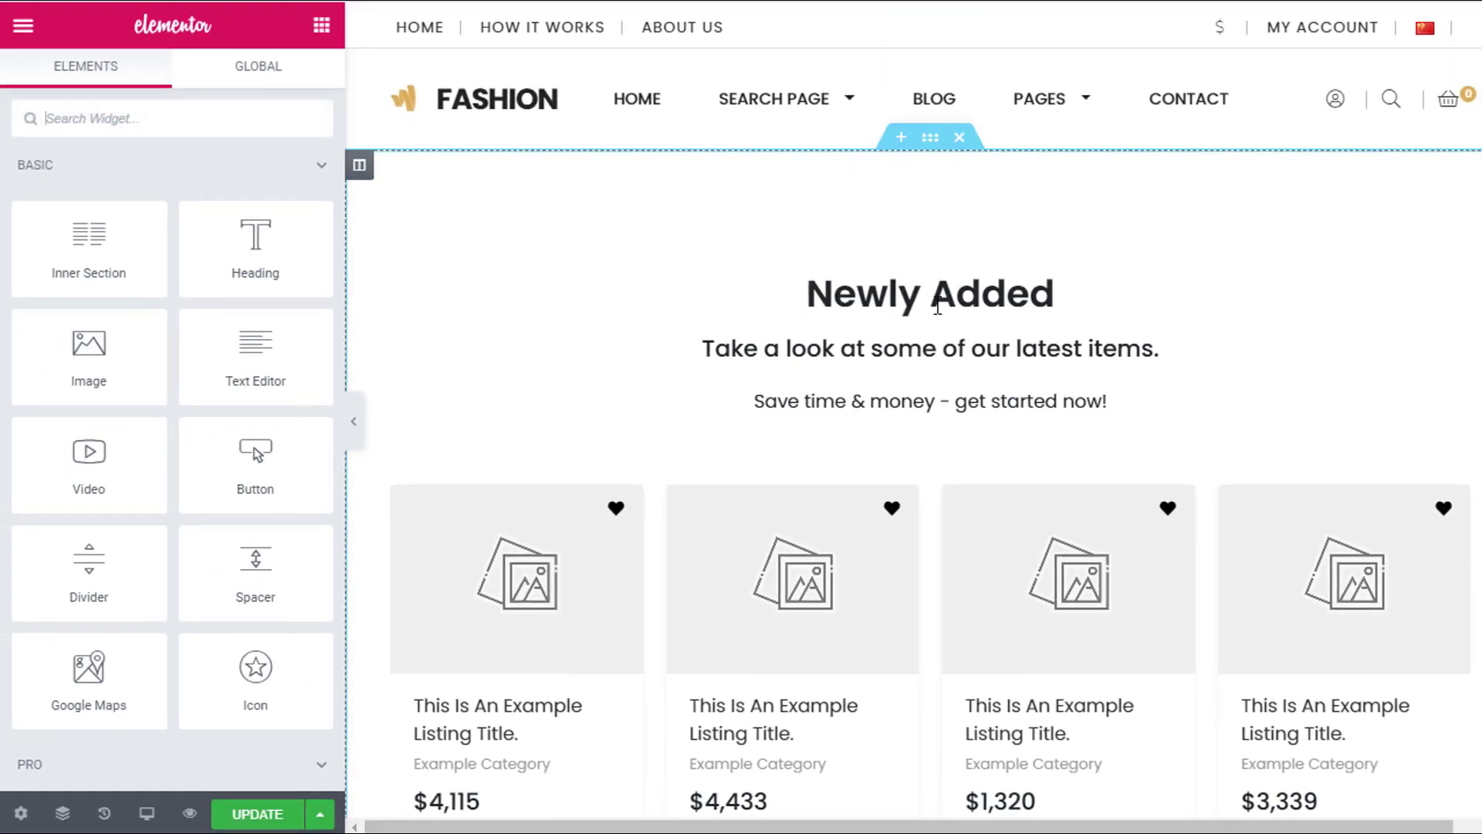
pyautogui.scroll(-10, 906, 372)
pyautogui.scroll(8, 904, 377)
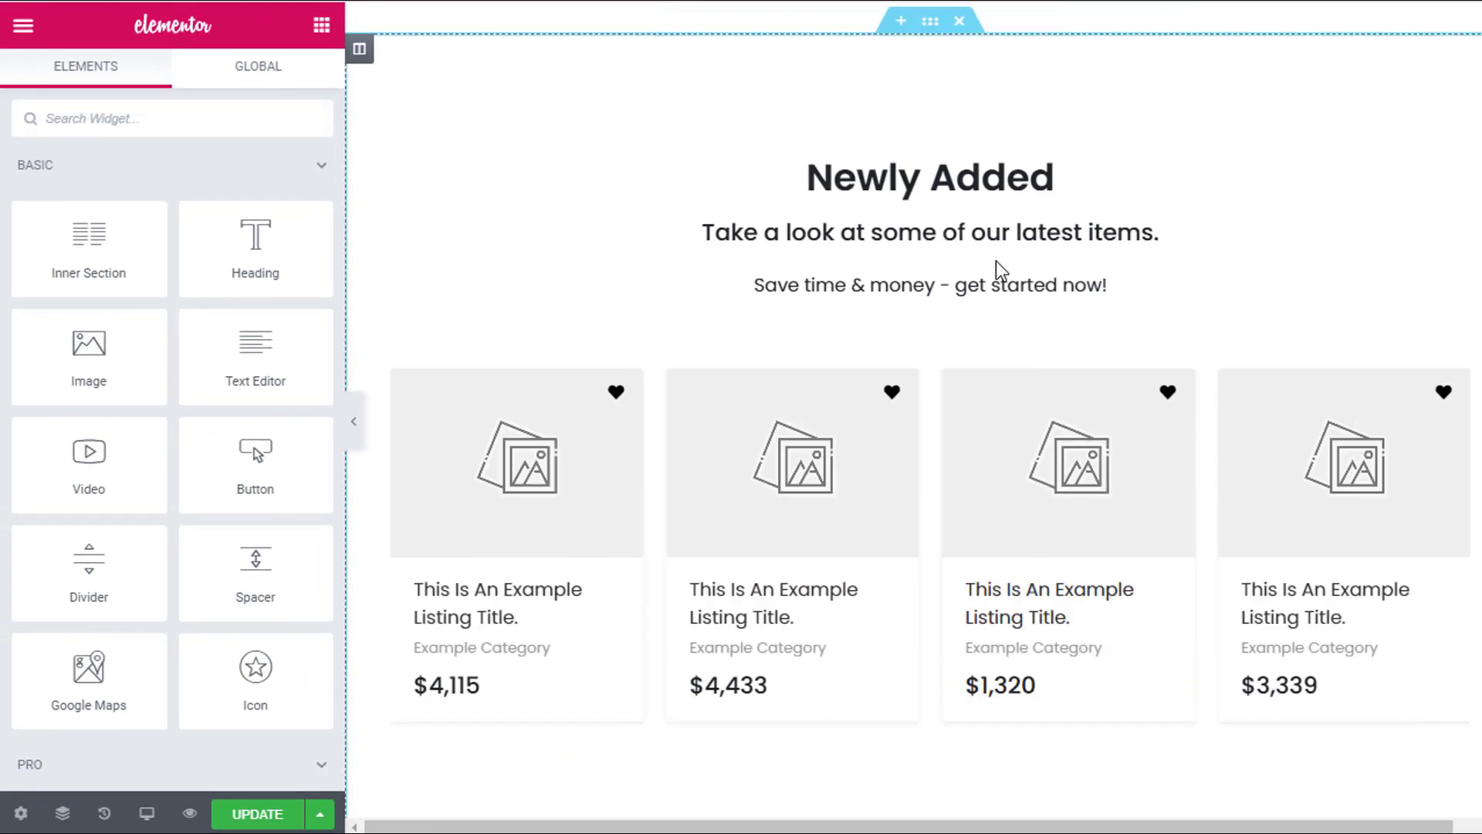
pyautogui.scroll(2, 996, 261)
pyautogui.click(960, 137)
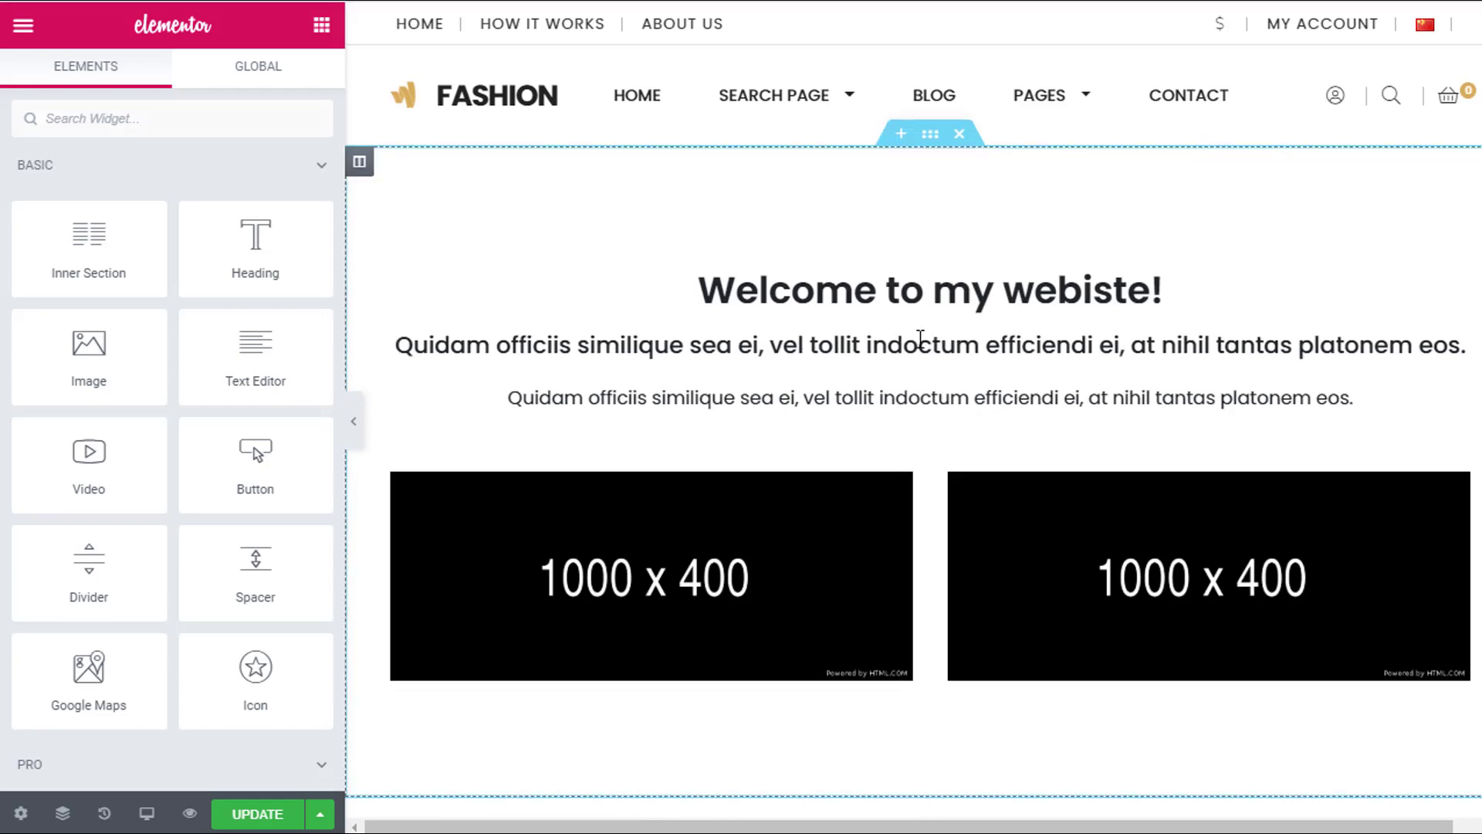
pyautogui.scroll(-6, 914, 344)
pyautogui.scroll(2, 913, 556)
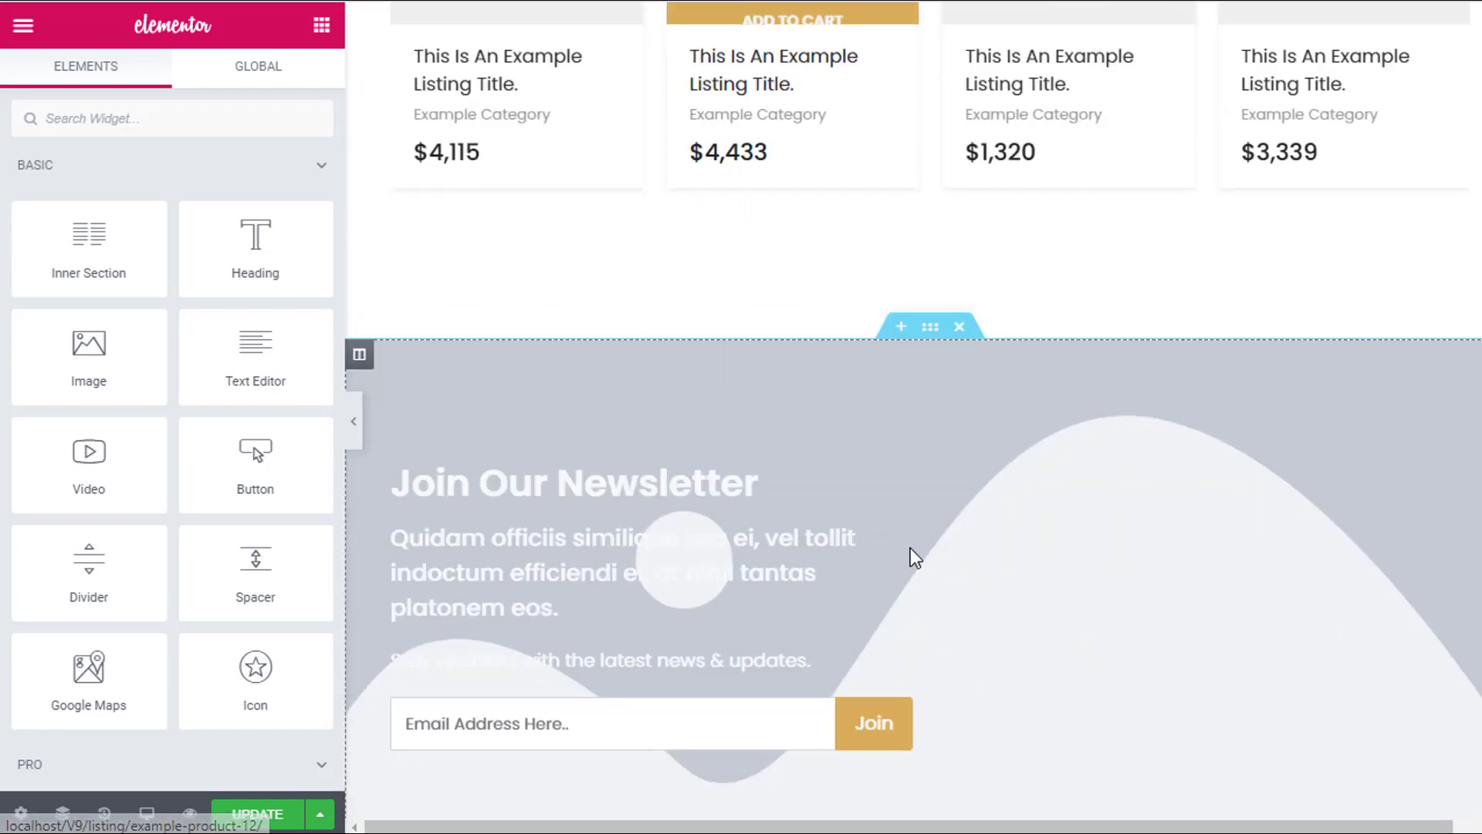
# Delete the newsletter section and the welcome and banners section.
pyautogui.click(963, 340)
pyautogui.scroll(10, 957, 393)
pyautogui.scroll(5, 996, 255)
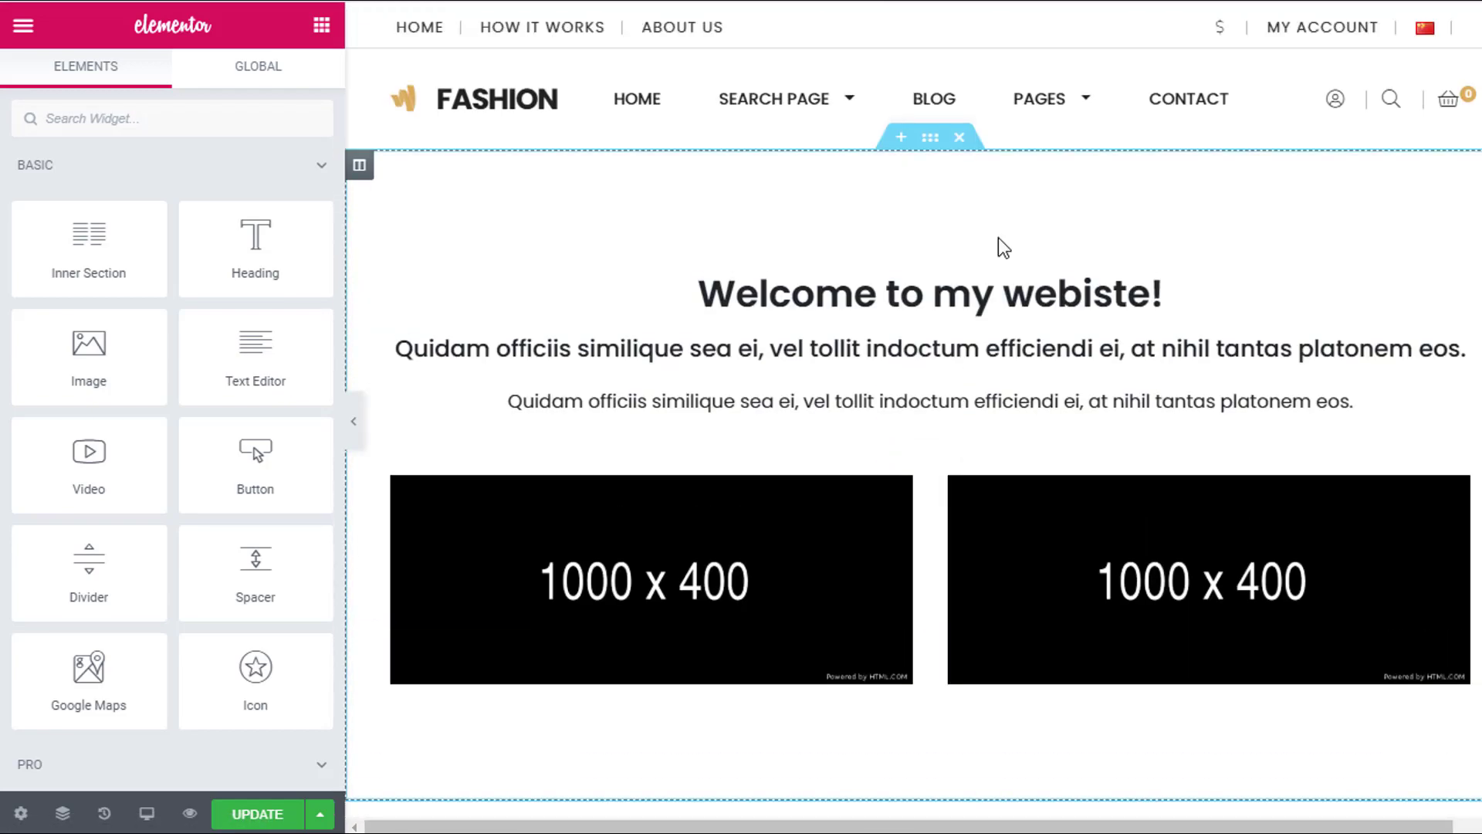
pyautogui.click(959, 138)
pyautogui.scroll(-3, 873, 473)
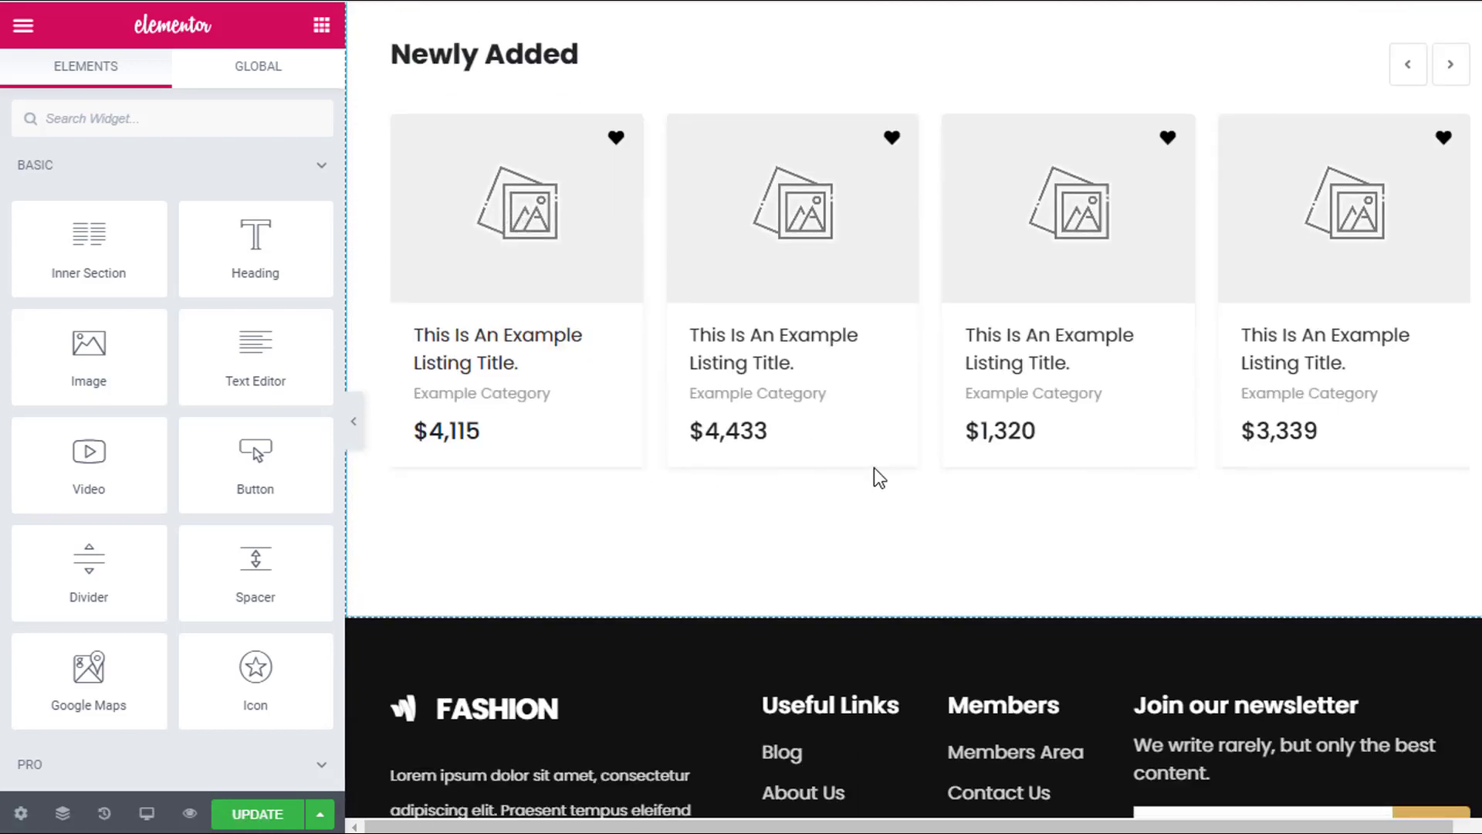
pyautogui.scroll(3, 1161, 486)
# Advance the Newly Added carousel by three cards.
pyautogui.click(1450, 298)
pyautogui.click(1449, 304)
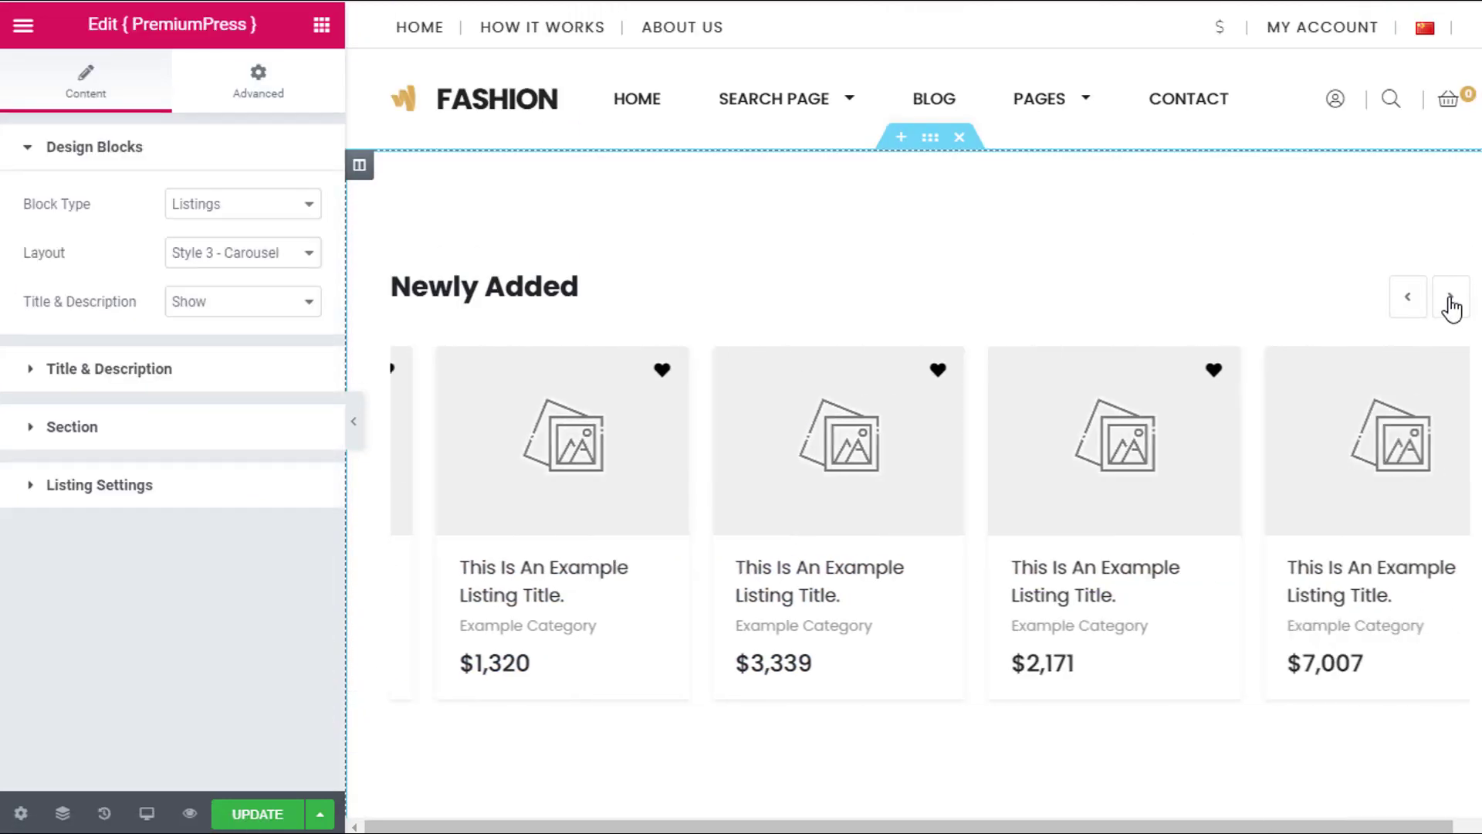
pyautogui.click(1446, 303)
# Step through the Newly Added carousel in the editor and on the live homepage.
pyautogui.click(1446, 303)
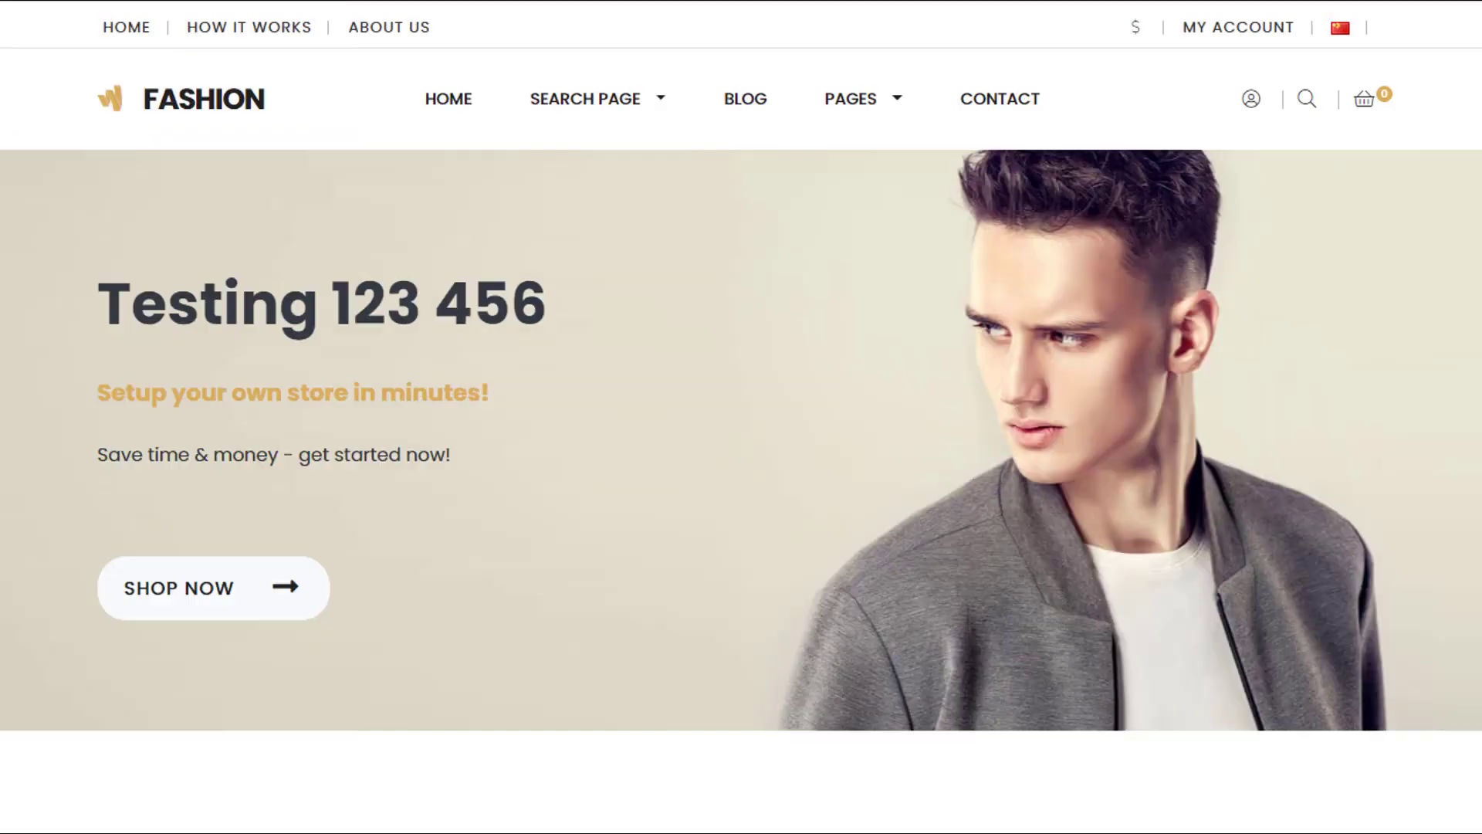
pyautogui.scroll(-2, 714, 340)
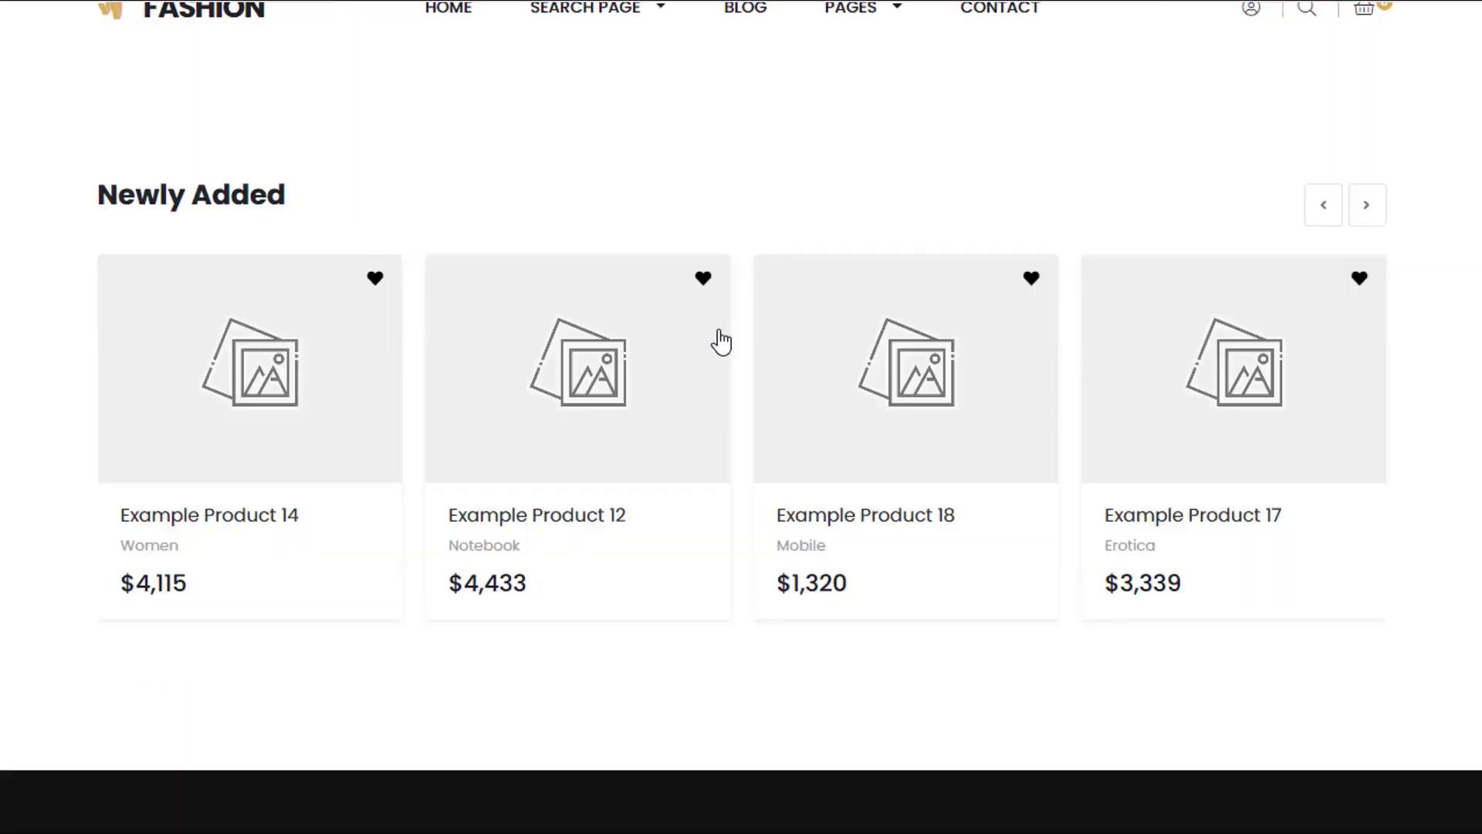
pyautogui.scroll(2, 1105, 469)
pyautogui.click(1379, 303)
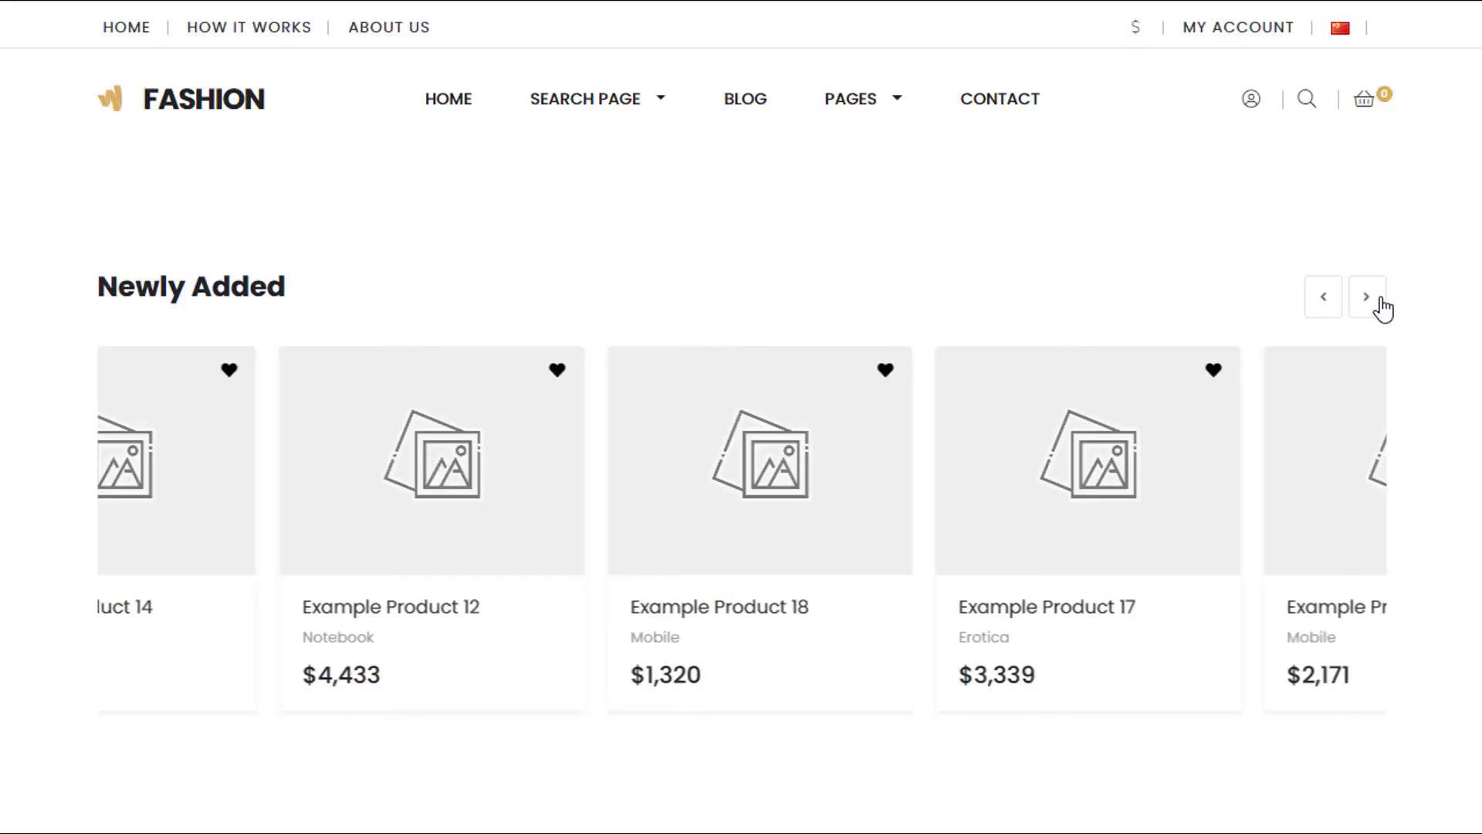
pyautogui.click(1373, 298)
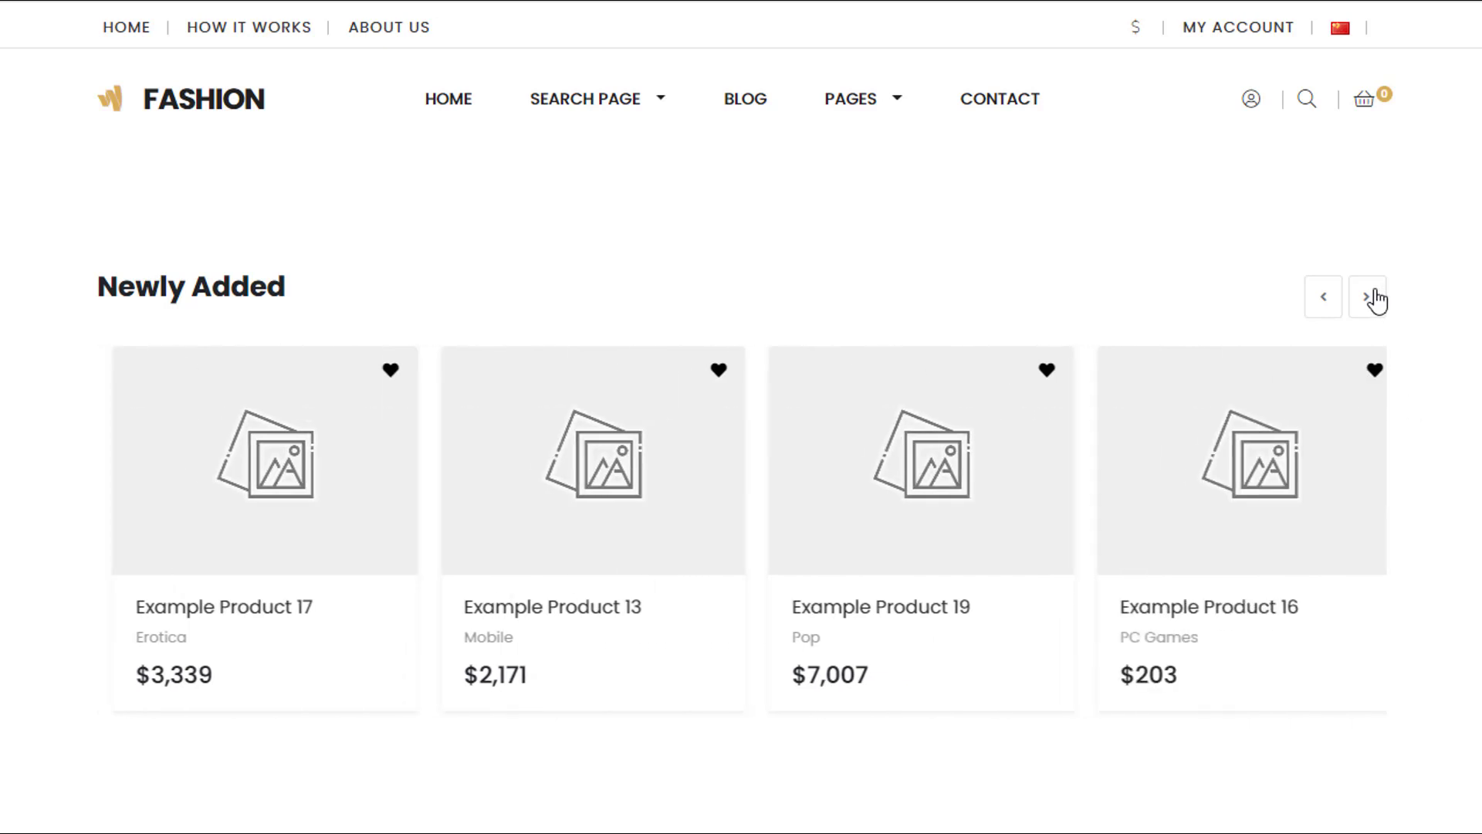
pyautogui.click(1372, 298)
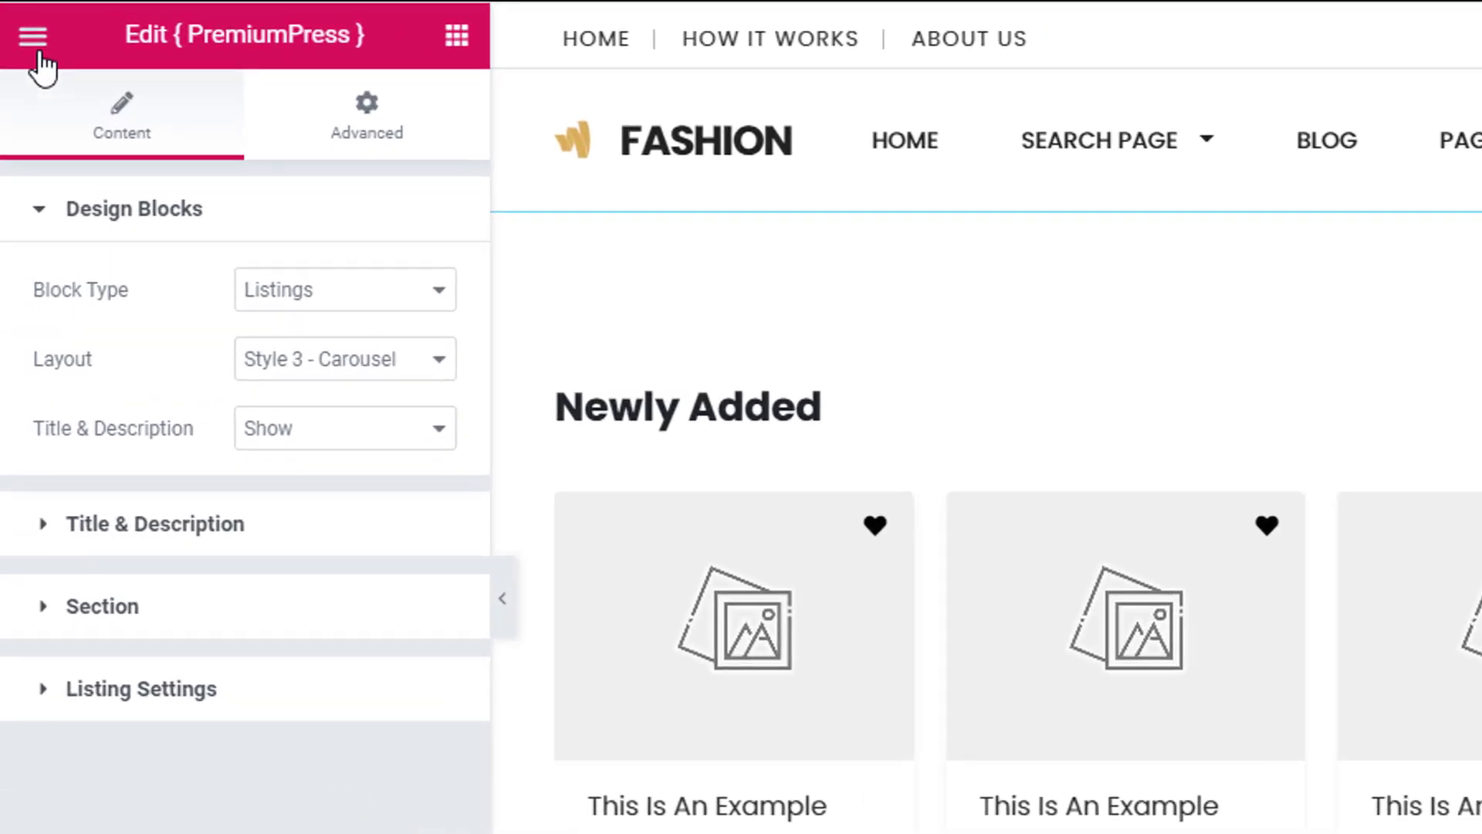
# Drag the PremiumPress design block widget to the top of the homepage.
pyautogui.click(36, 54)
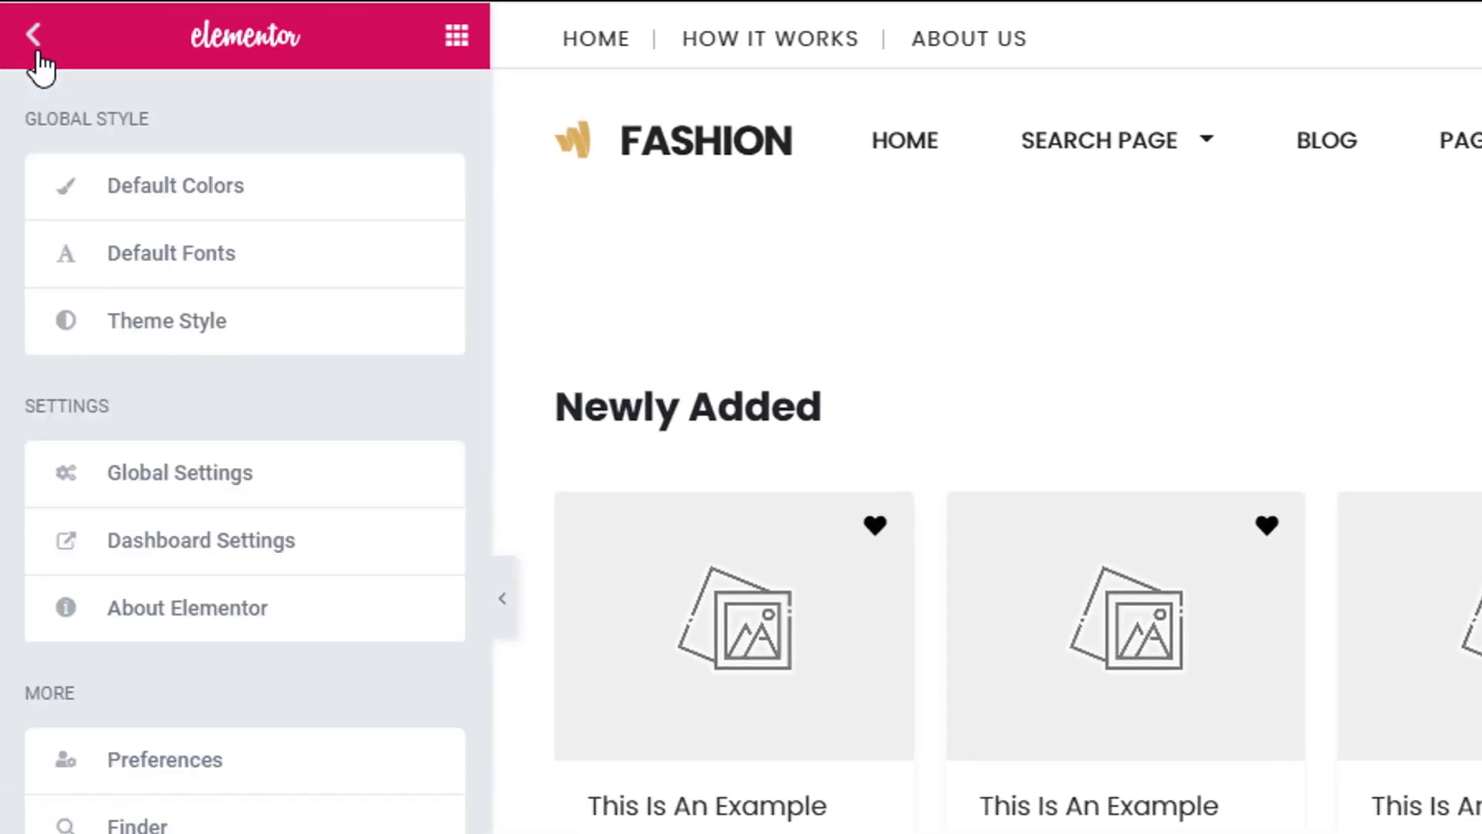
pyautogui.click(36, 54)
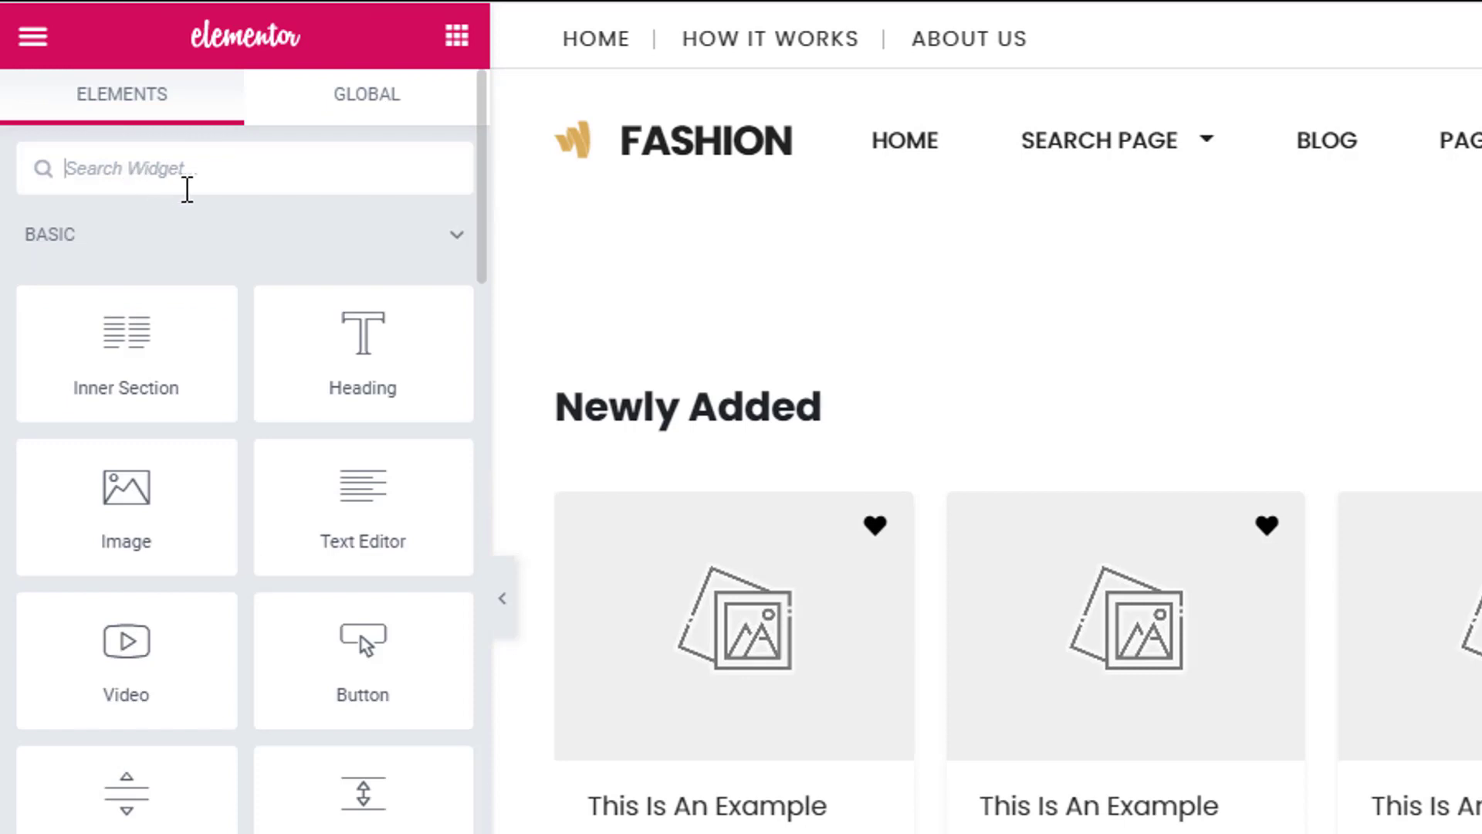
pyautogui.write('{')
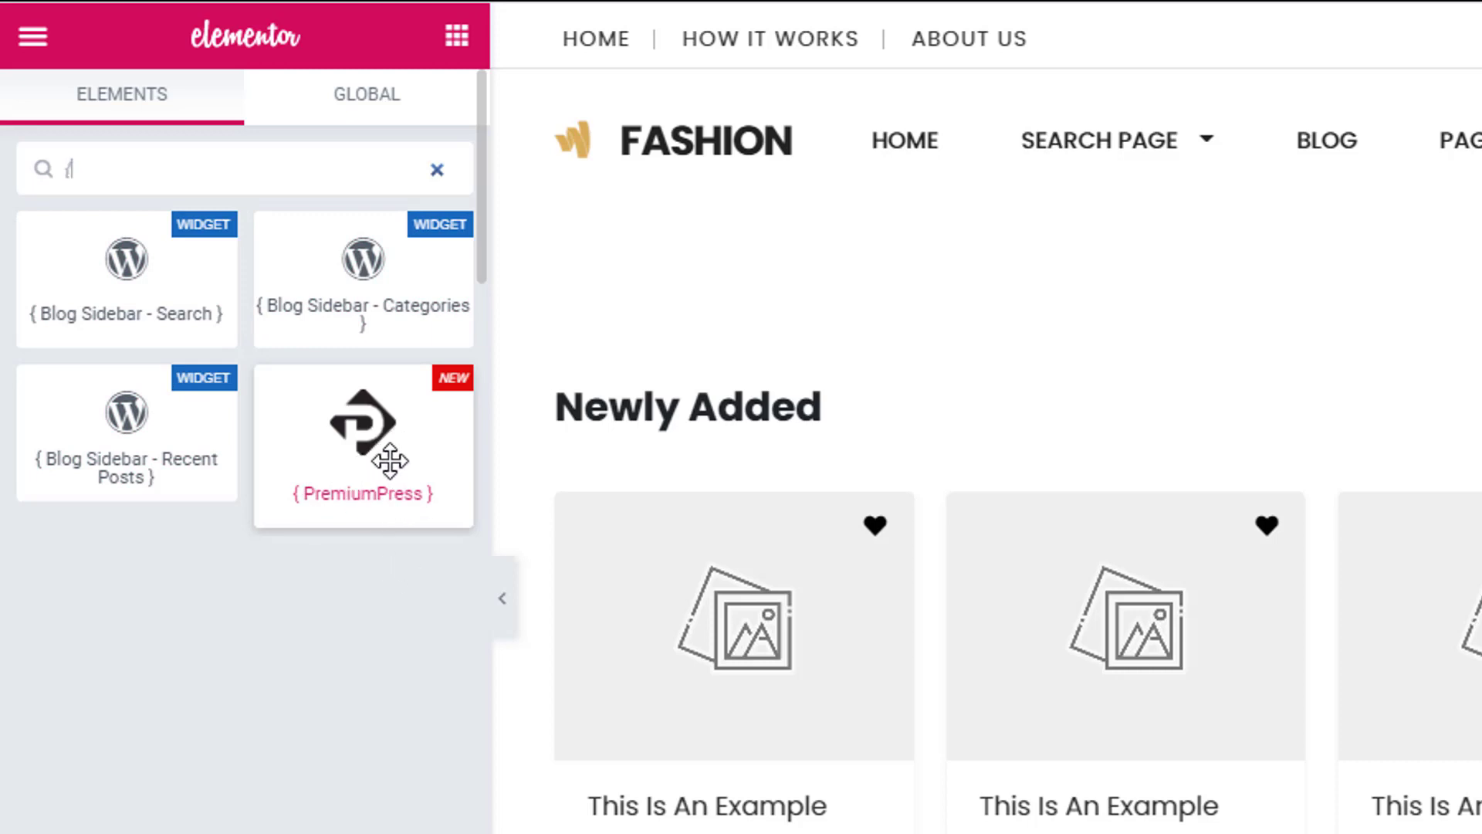
pyautogui.moveTo(390, 461); pyautogui.dragTo(974, 282)
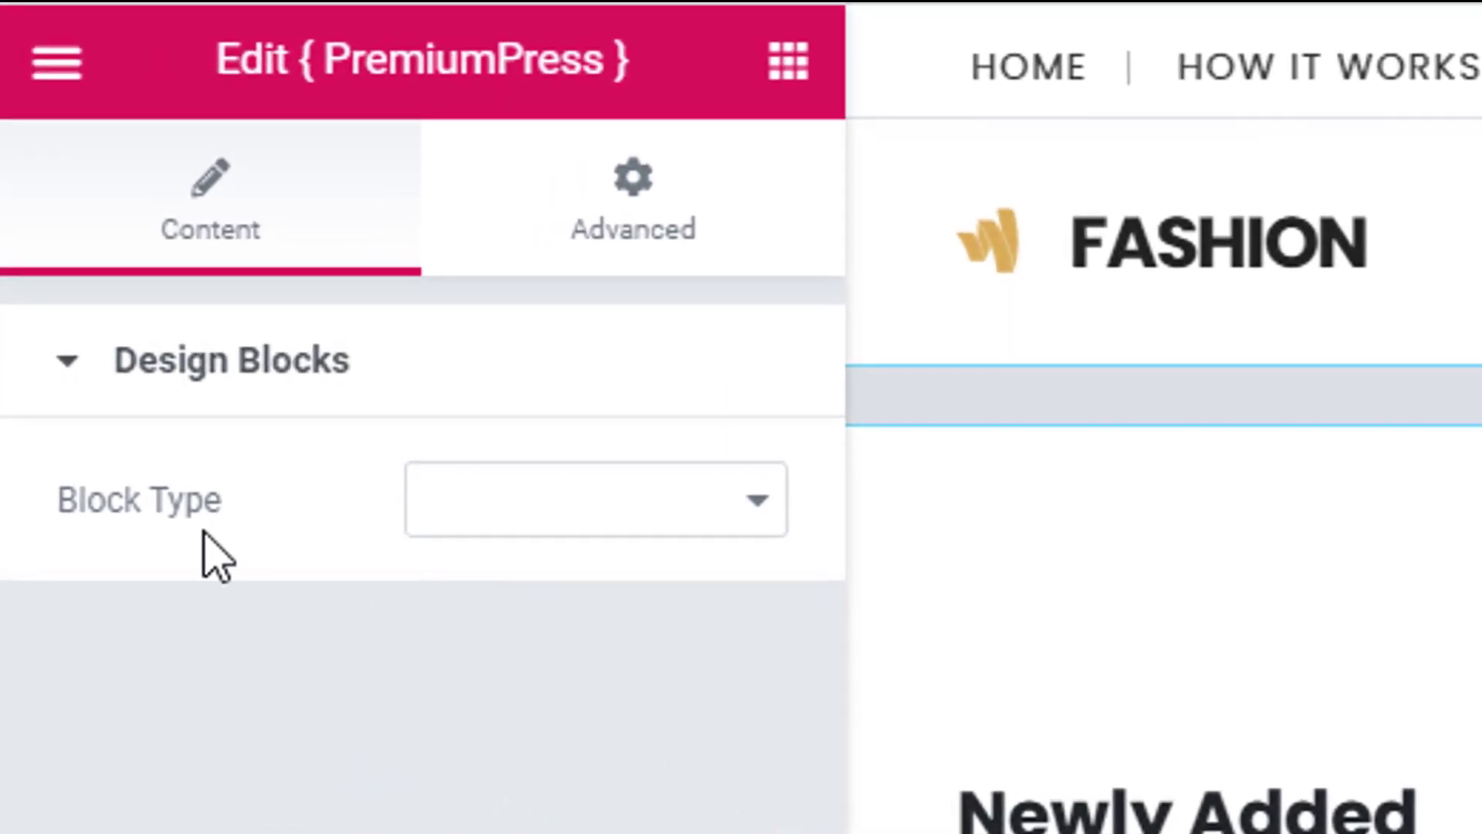
# Set the block type to Text and apply the Style 1 layout.
pyautogui.click(541, 503)
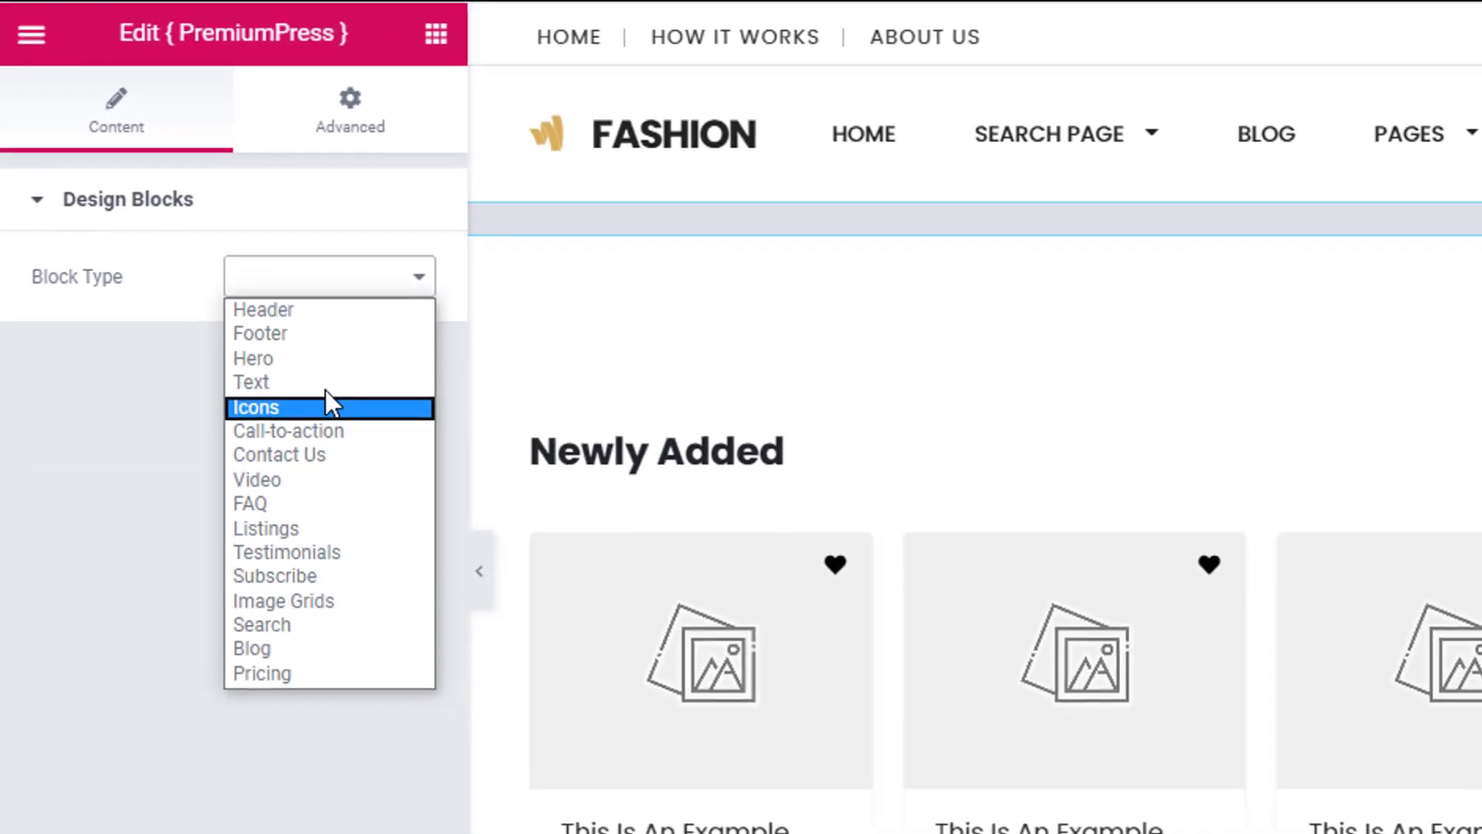
pyautogui.click(315, 371)
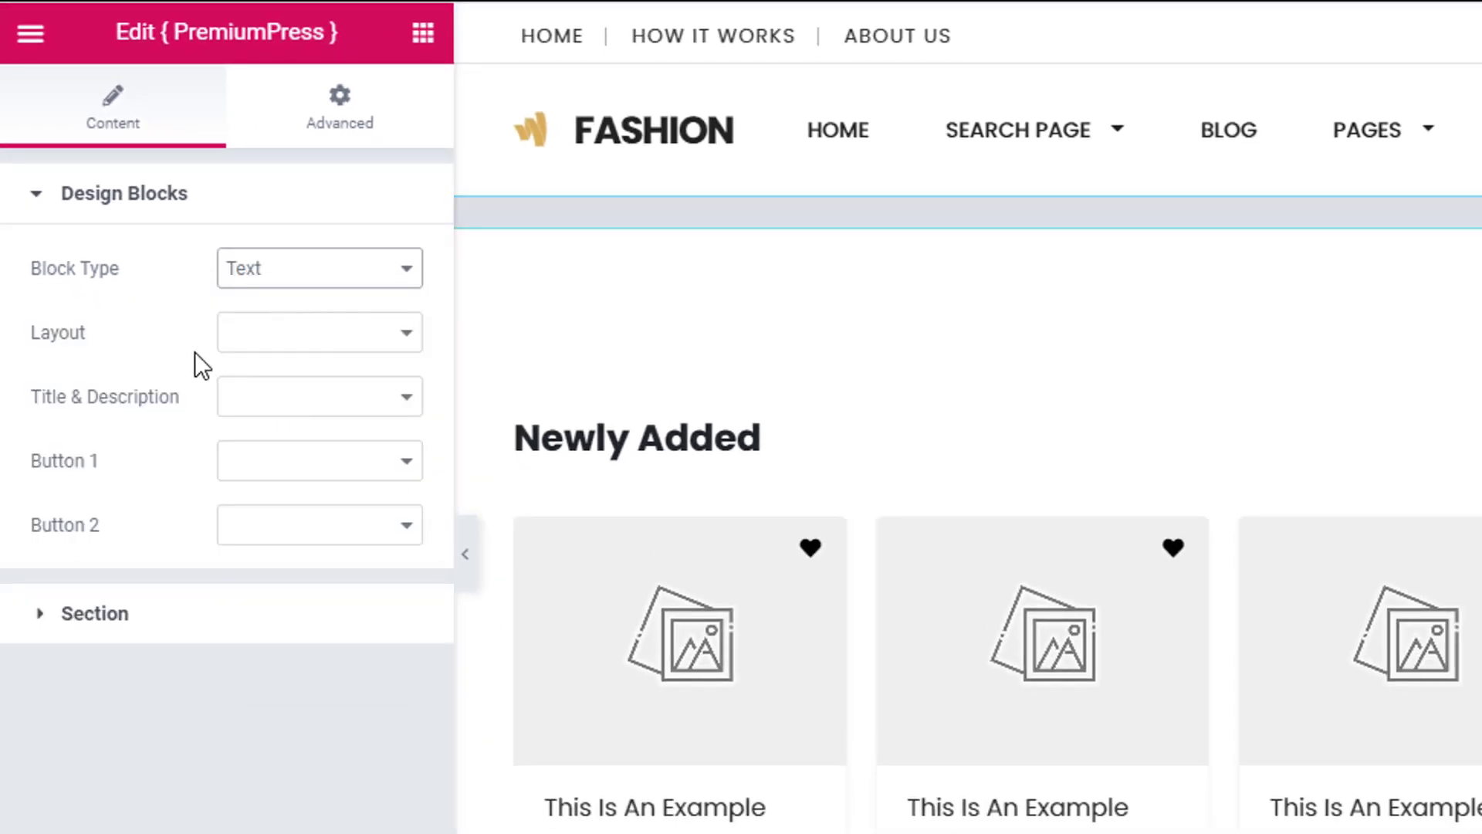
pyautogui.click(297, 343)
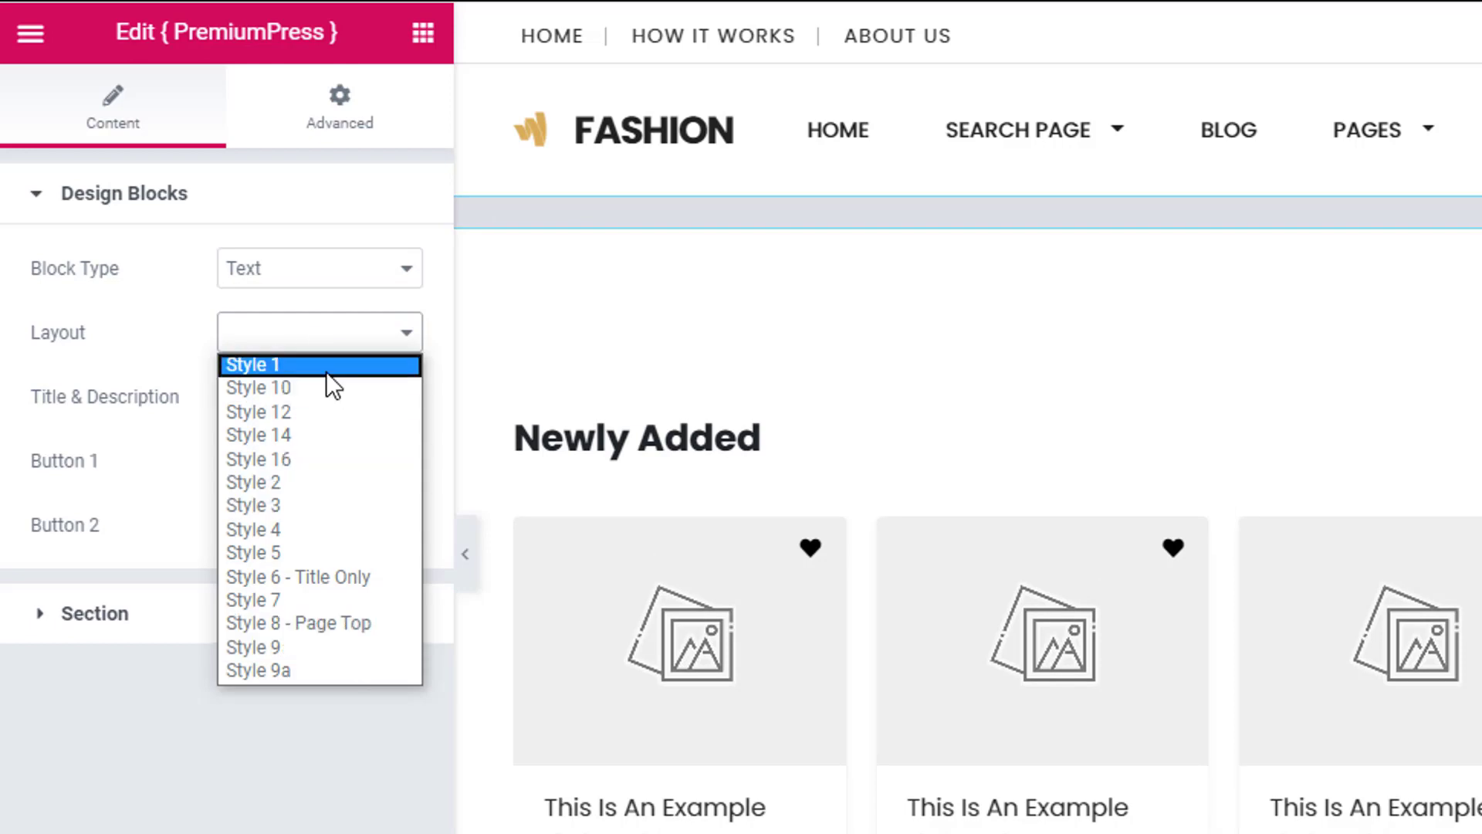
pyautogui.click(326, 371)
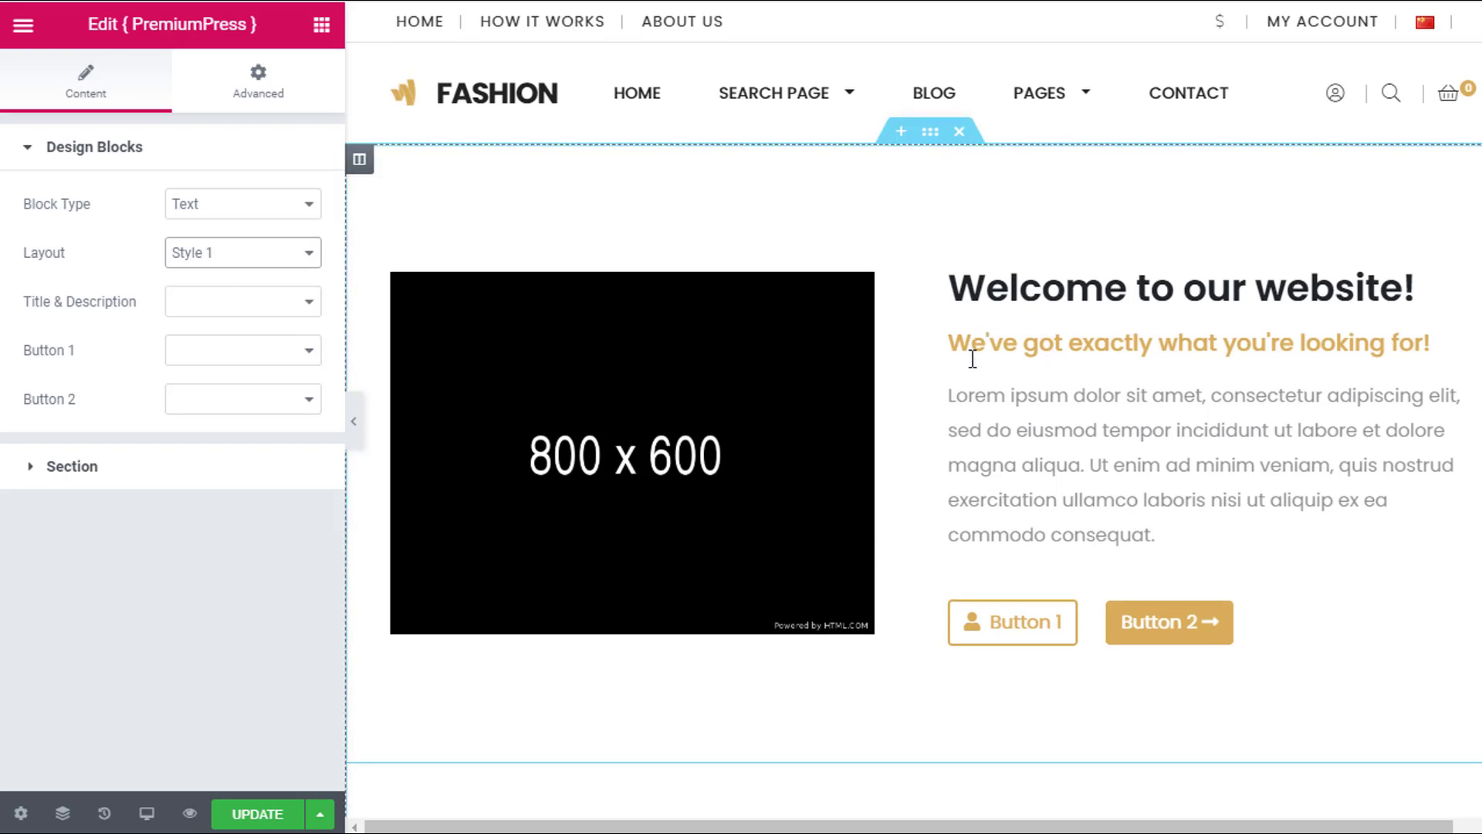
pyautogui.scroll(-4, 934, 447)
pyautogui.scroll(4, 660, 475)
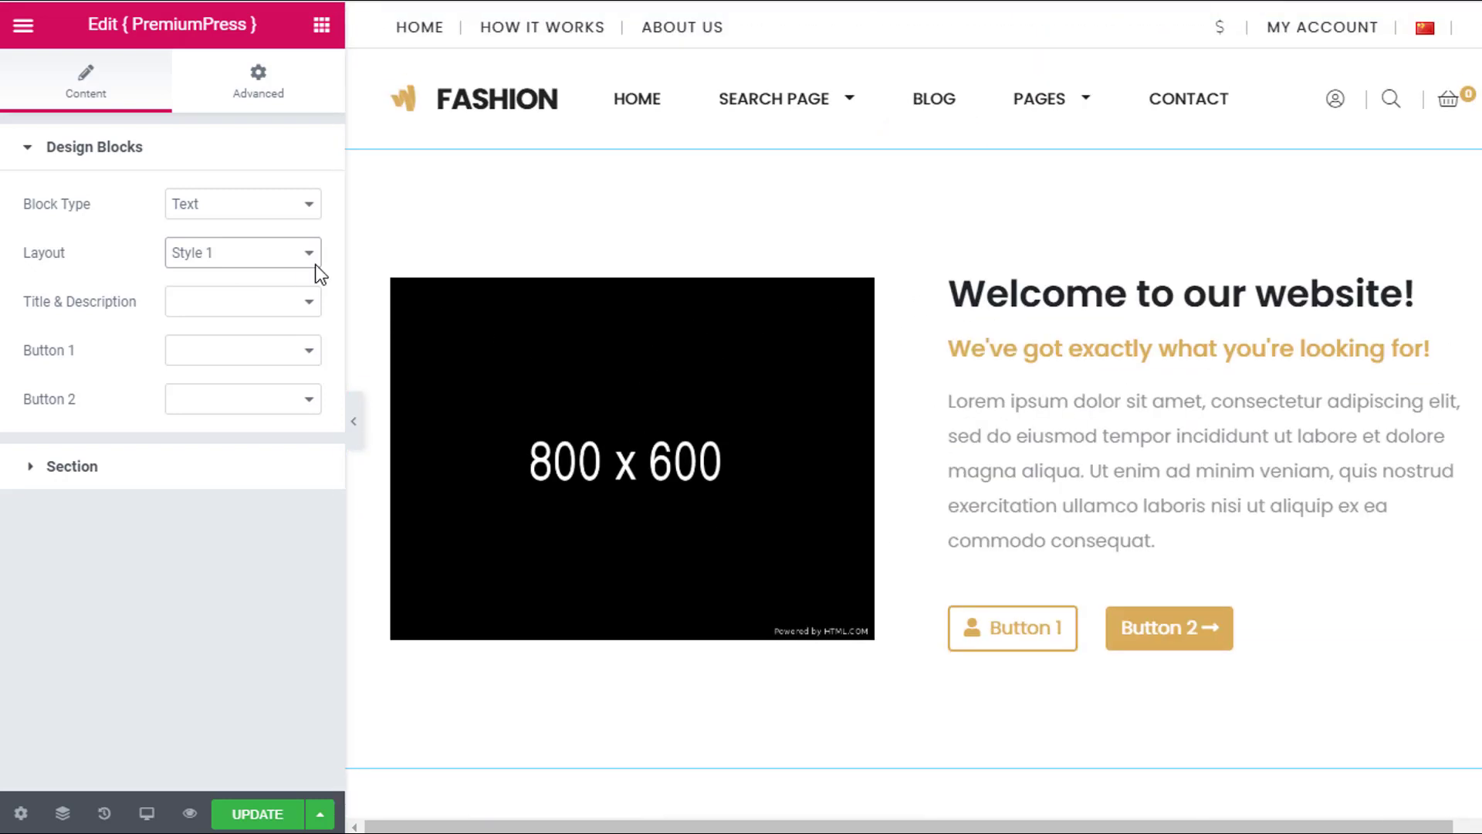
# Try layouts Style 2, 1, 12 and 16, finally settling on Style 3.
pyautogui.click(285, 267)
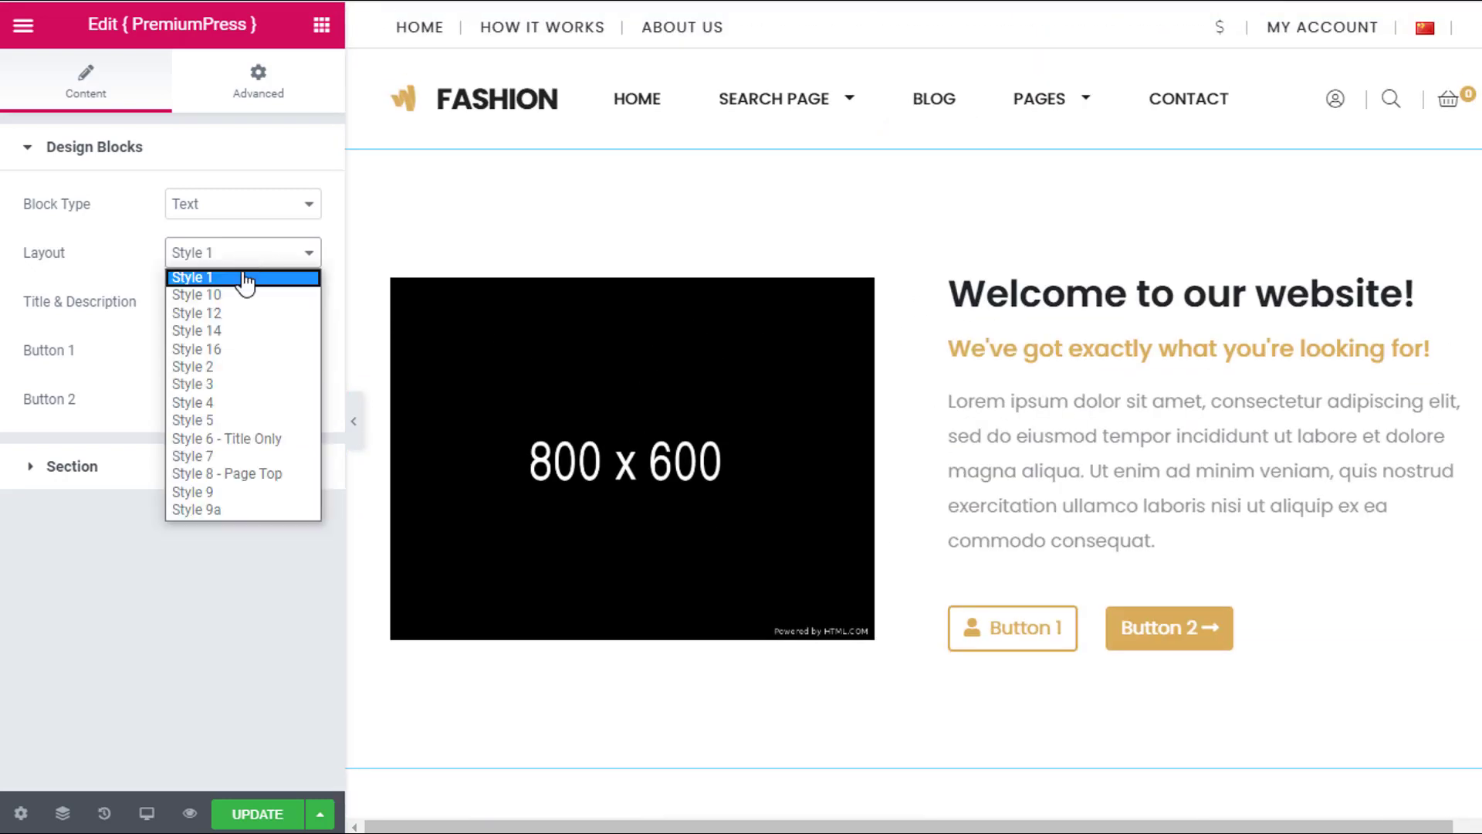
pyautogui.click(223, 366)
pyautogui.click(182, 254)
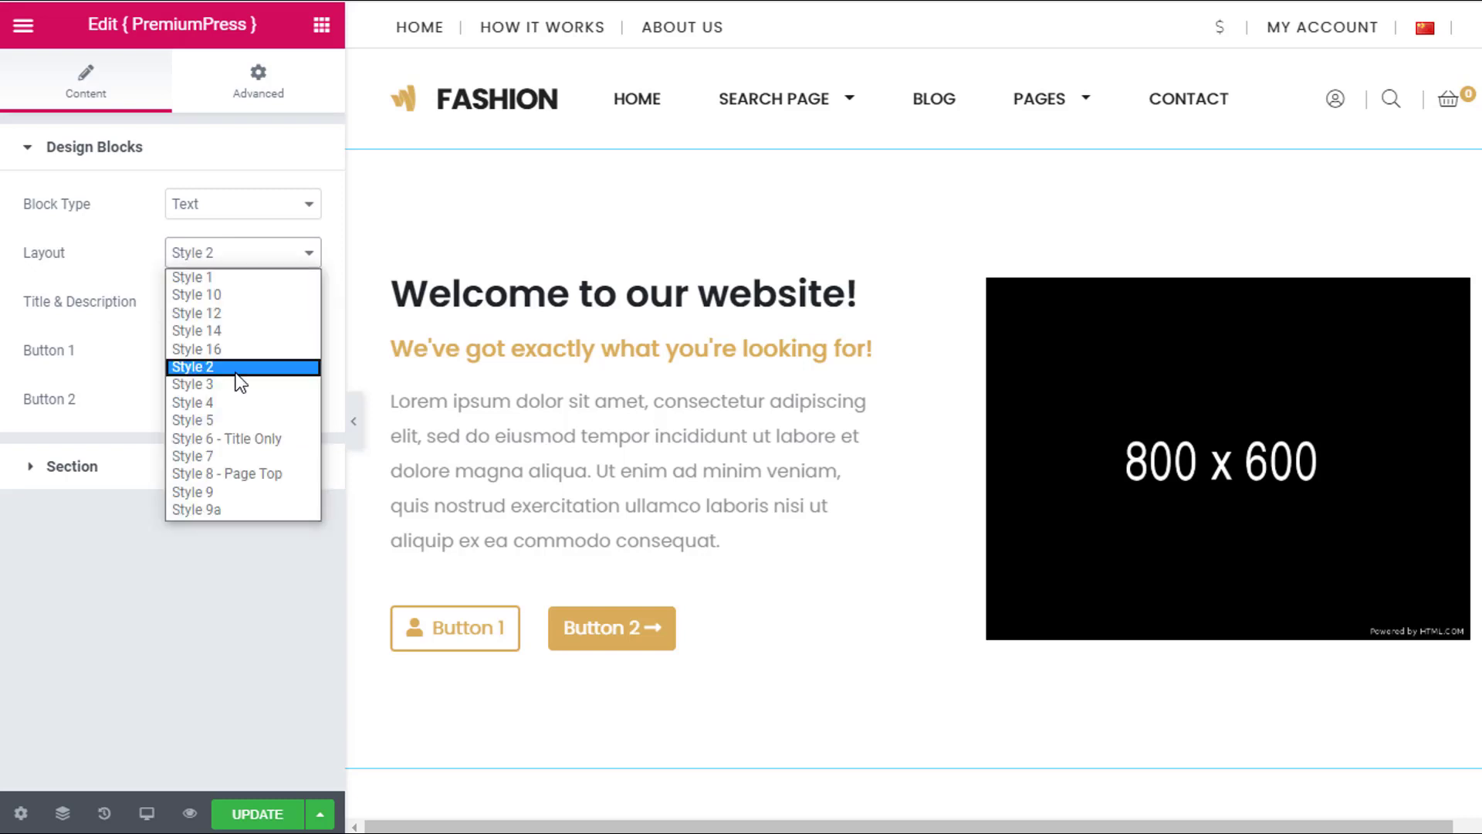
pyautogui.click(234, 386)
pyautogui.click(273, 257)
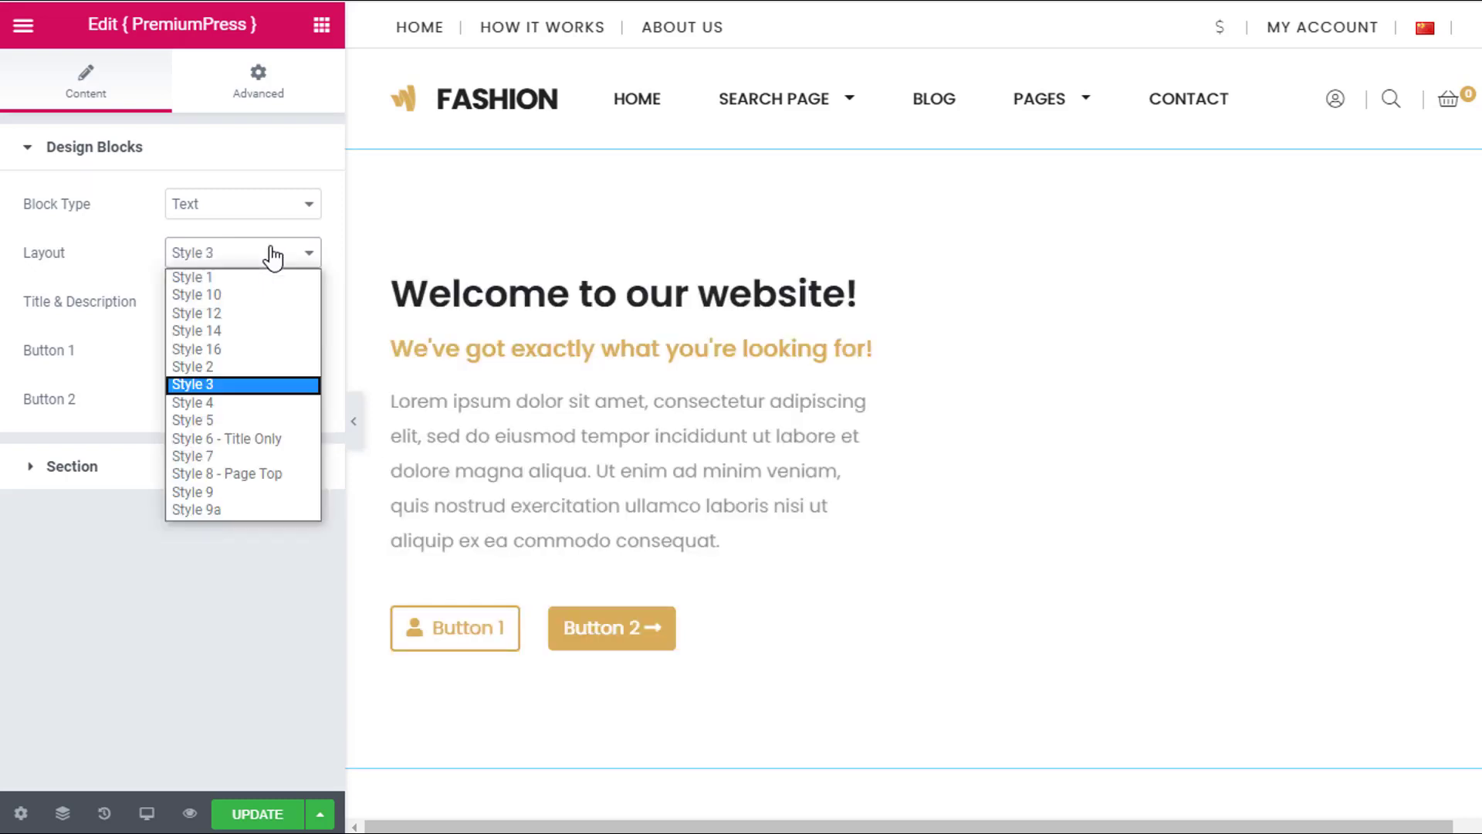
pyautogui.click(246, 275)
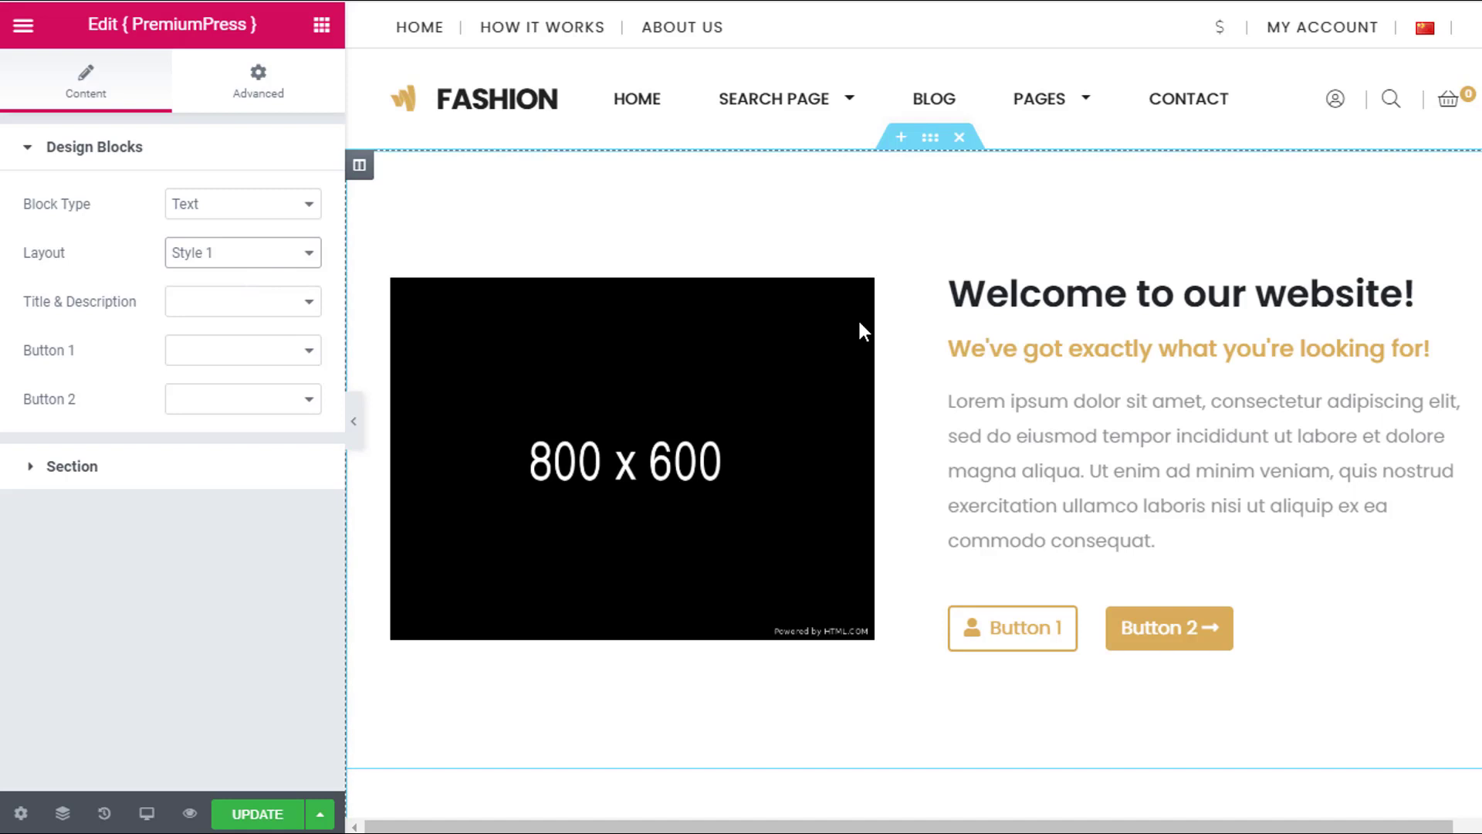
pyautogui.press('Down')
pyautogui.press('Down')
pyautogui.press('Down')
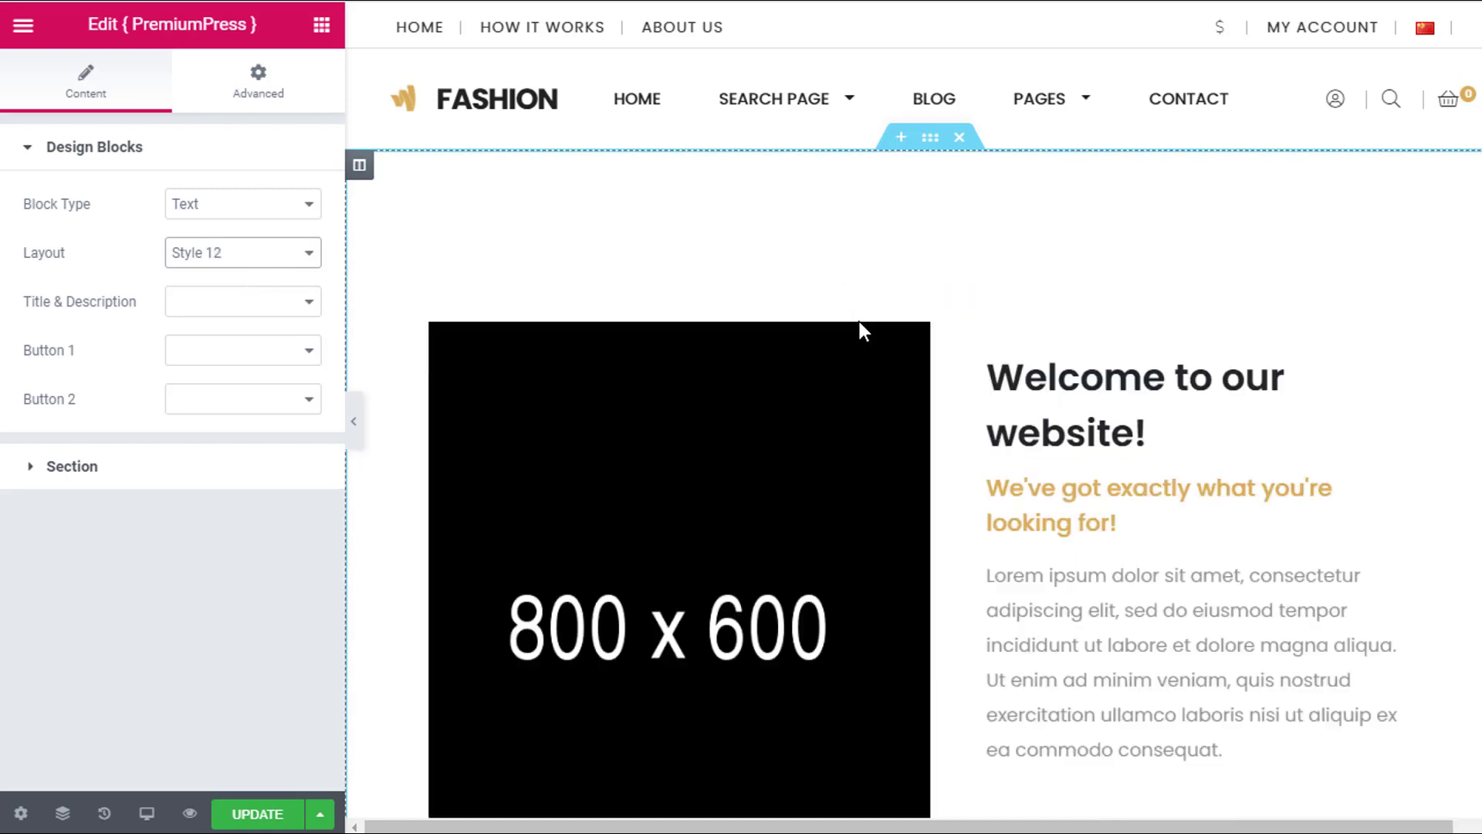
pyautogui.press('Down')
pyautogui.press('Down')
pyautogui.press('Down')
pyautogui.press('Down')
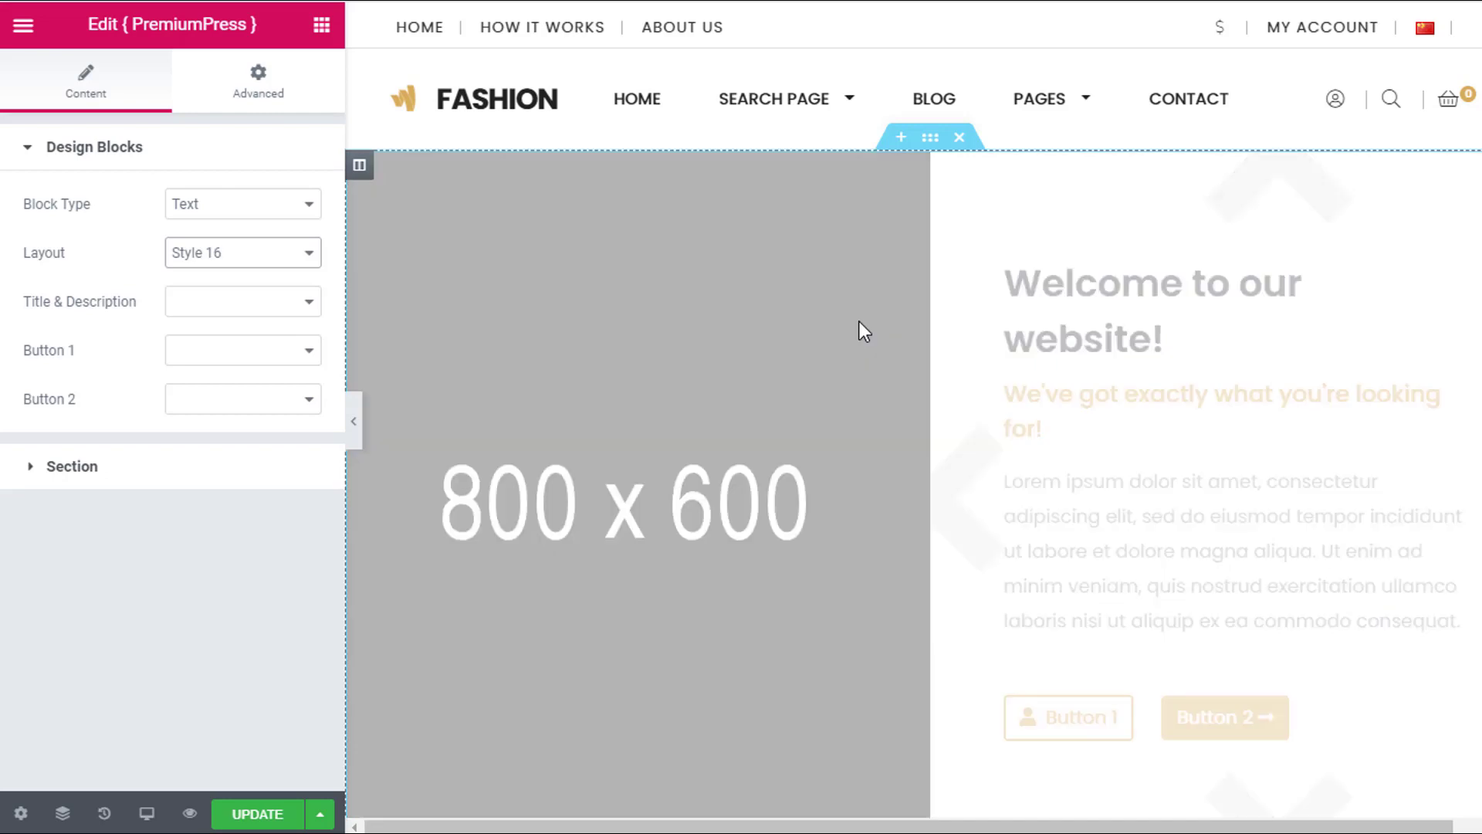
pyautogui.press('Down')
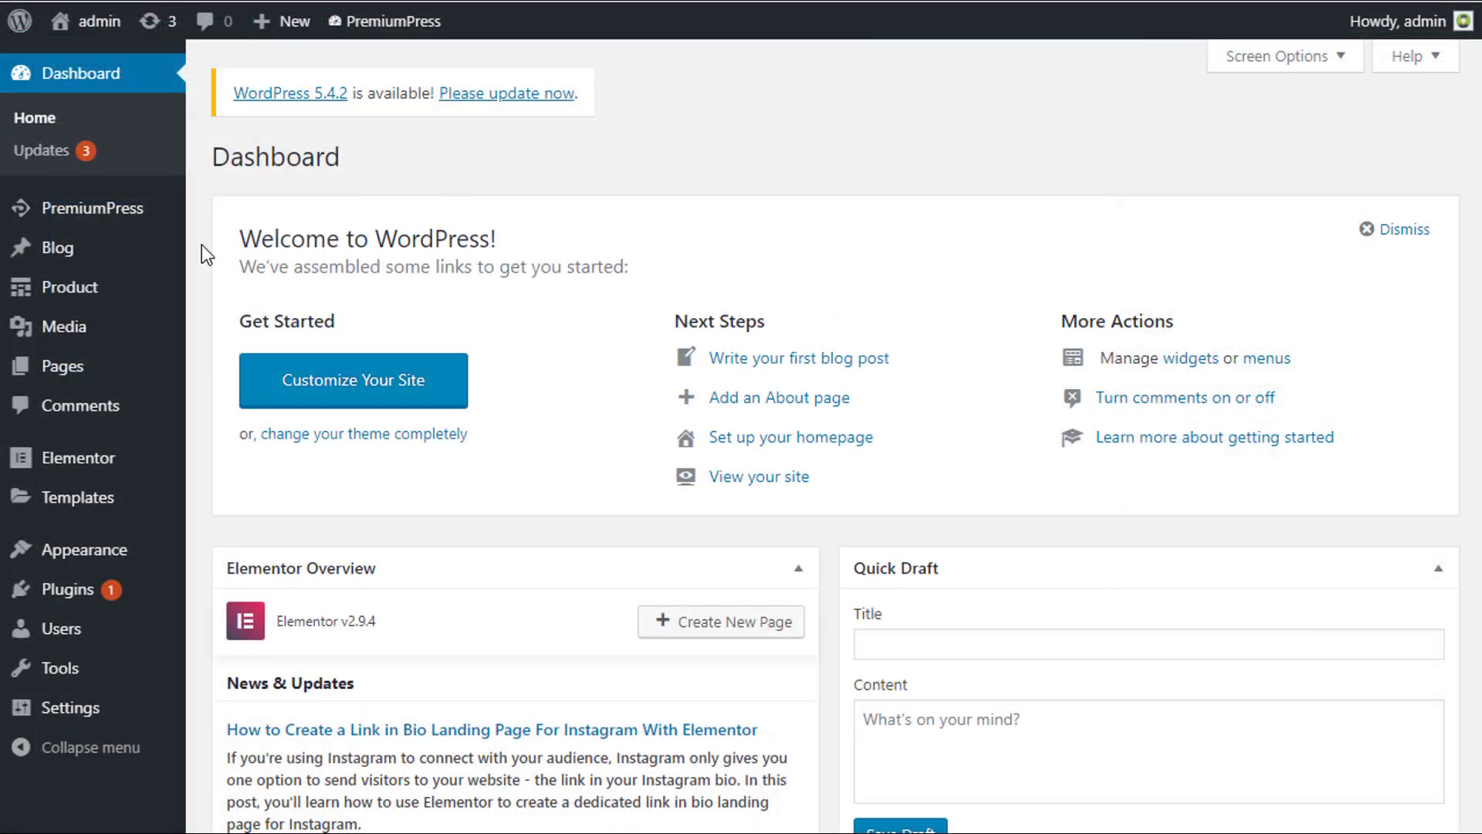
# Go to PremiumPress Design's All Blocks listing from the dashboard.
pyautogui.click(93, 207)
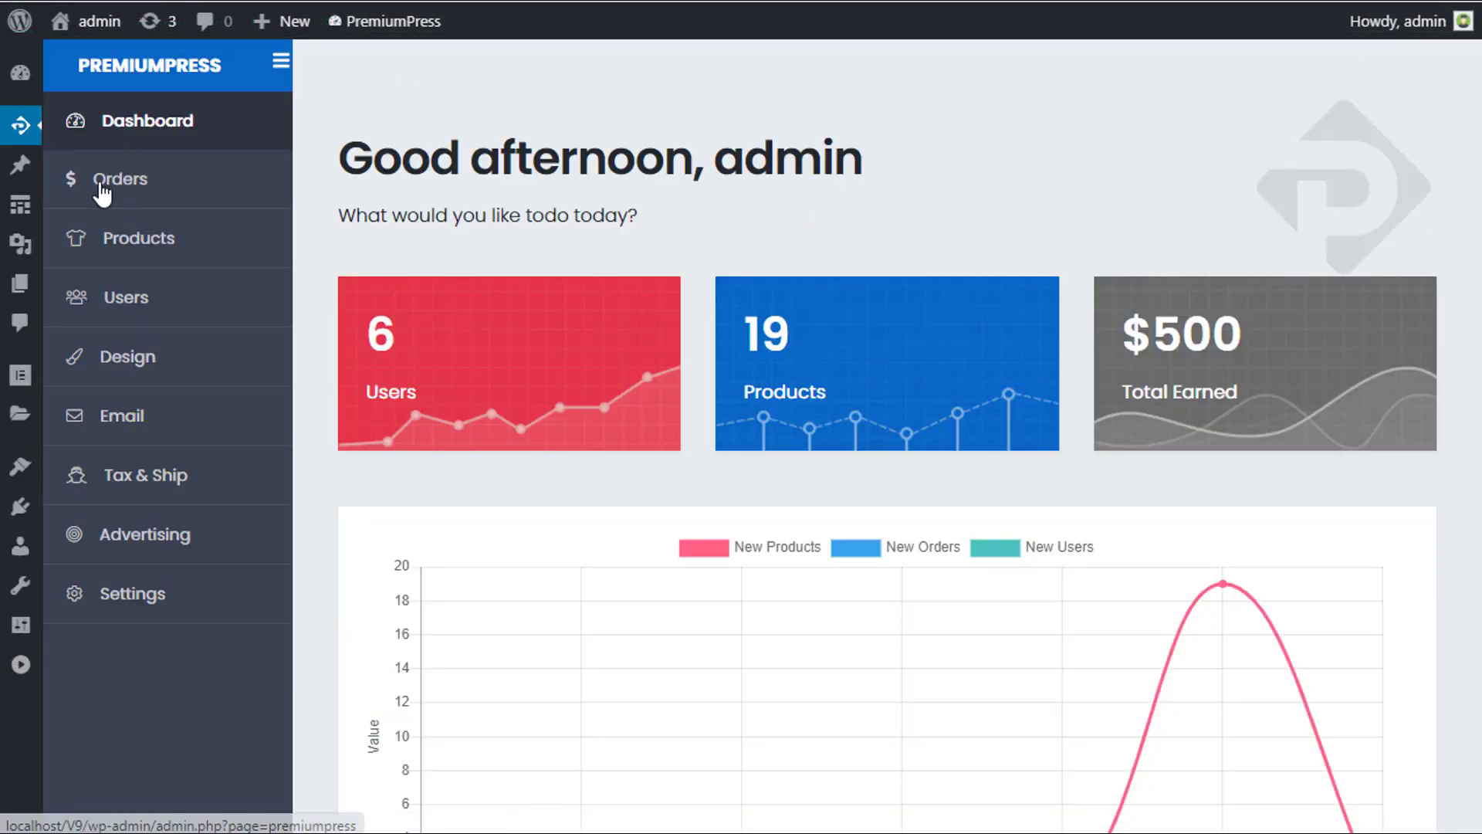
pyautogui.click(144, 369)
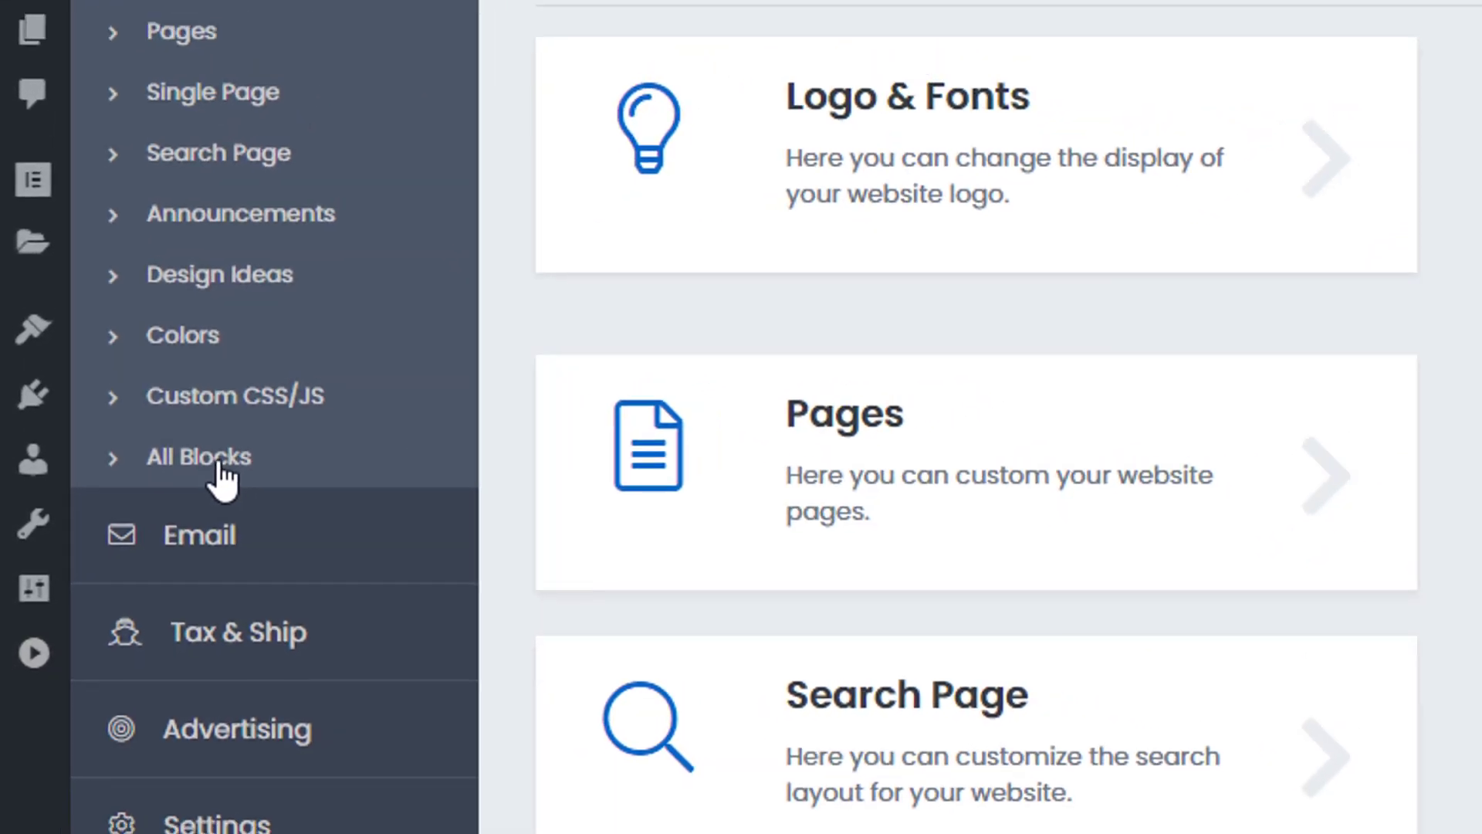
pyautogui.click(282, 426)
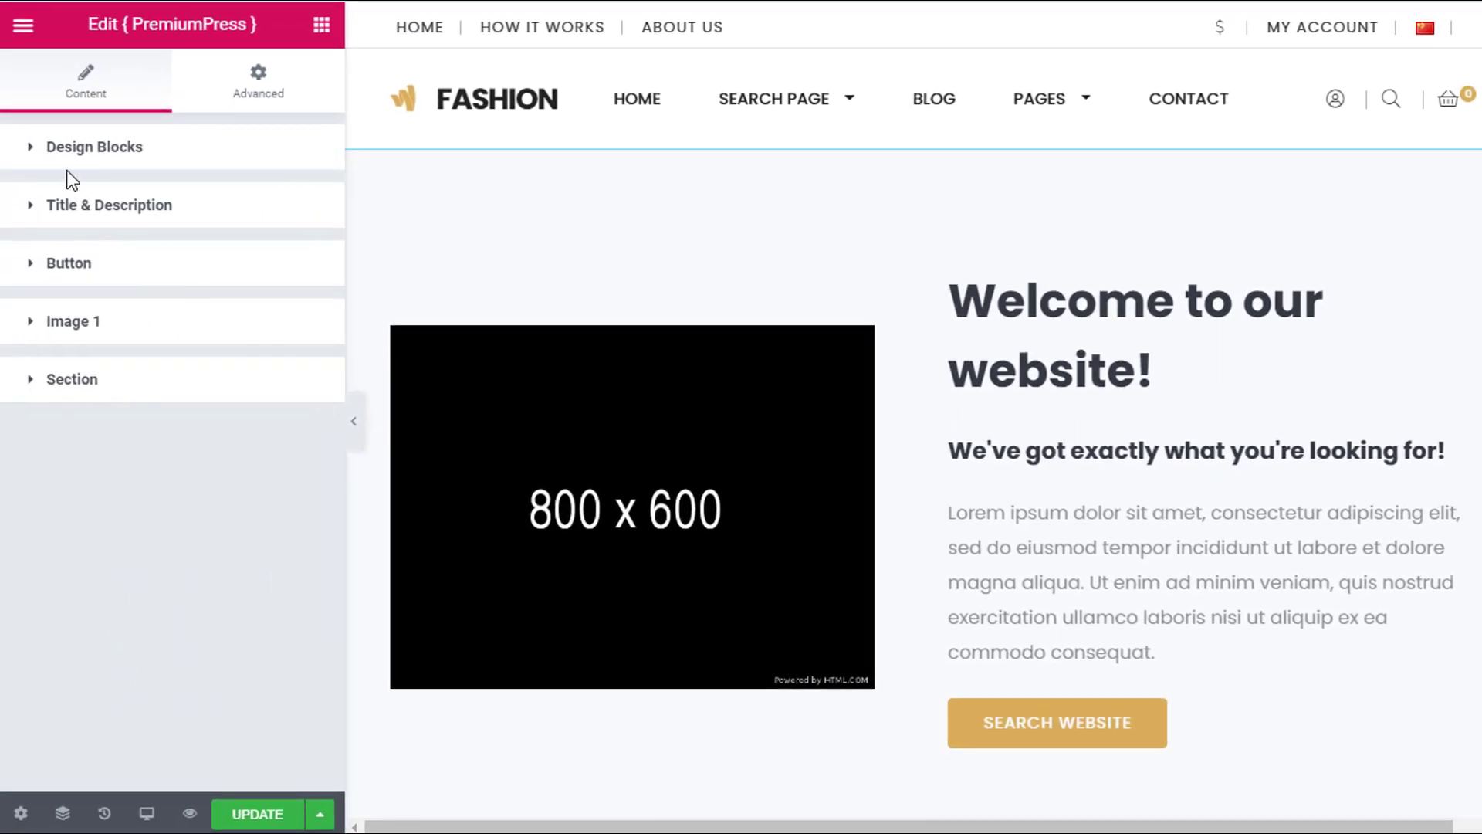
# Expand Design Blocks, browse the block types and show the Text block style previews.
pyautogui.click(78, 148)
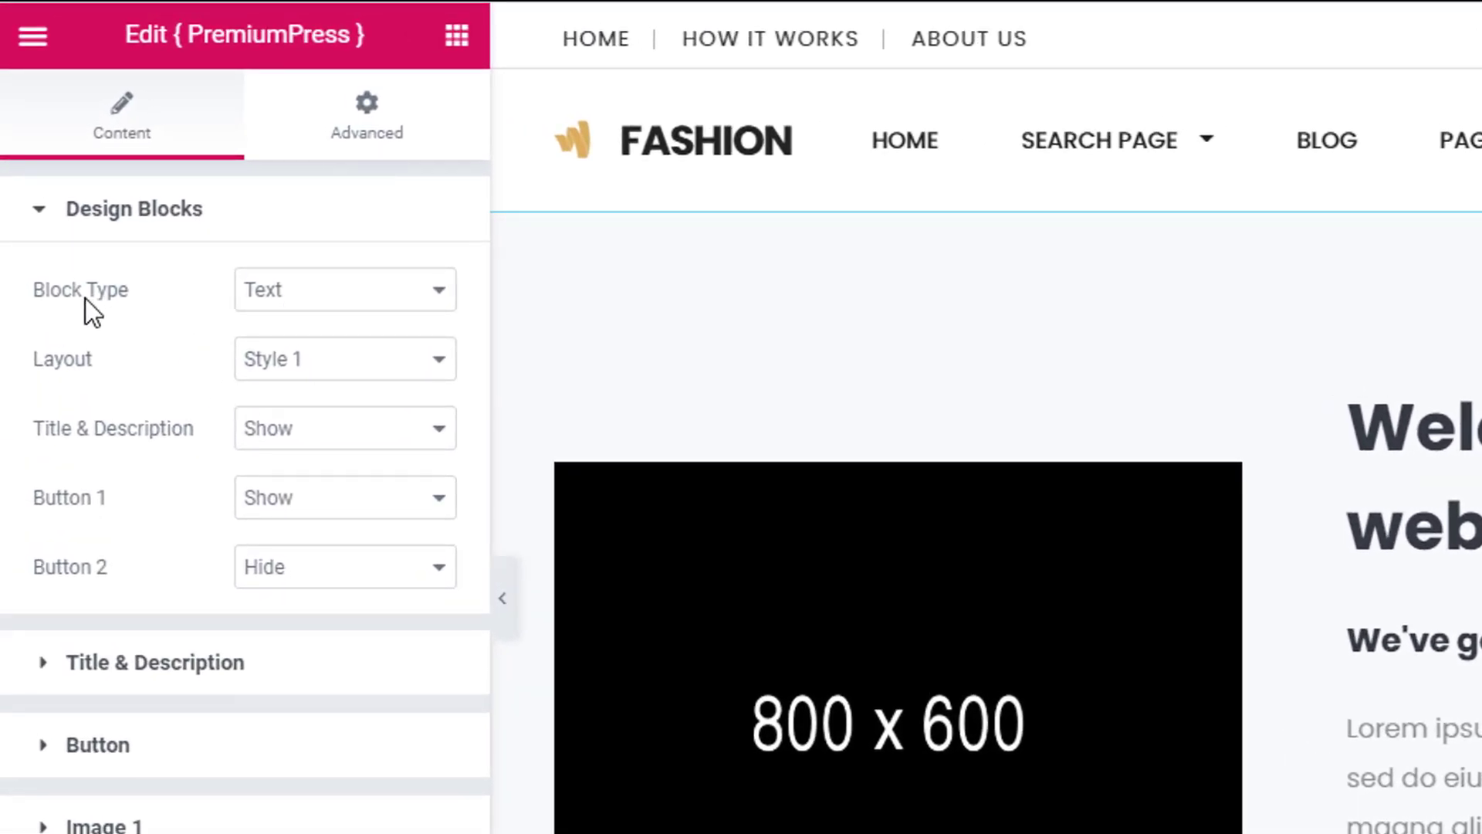
pyautogui.click(292, 309)
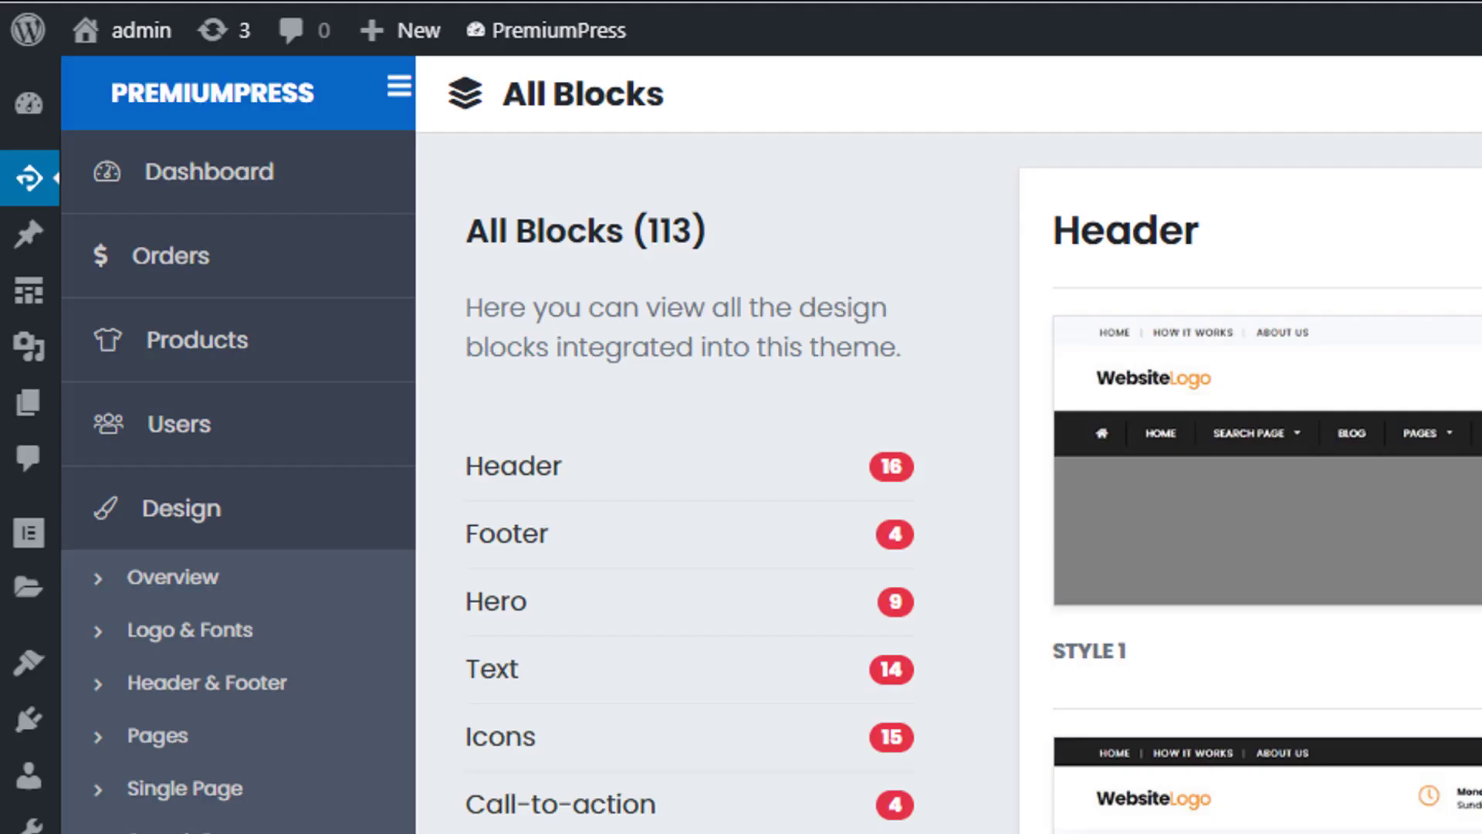
pyautogui.scroll(-2, 556, 408)
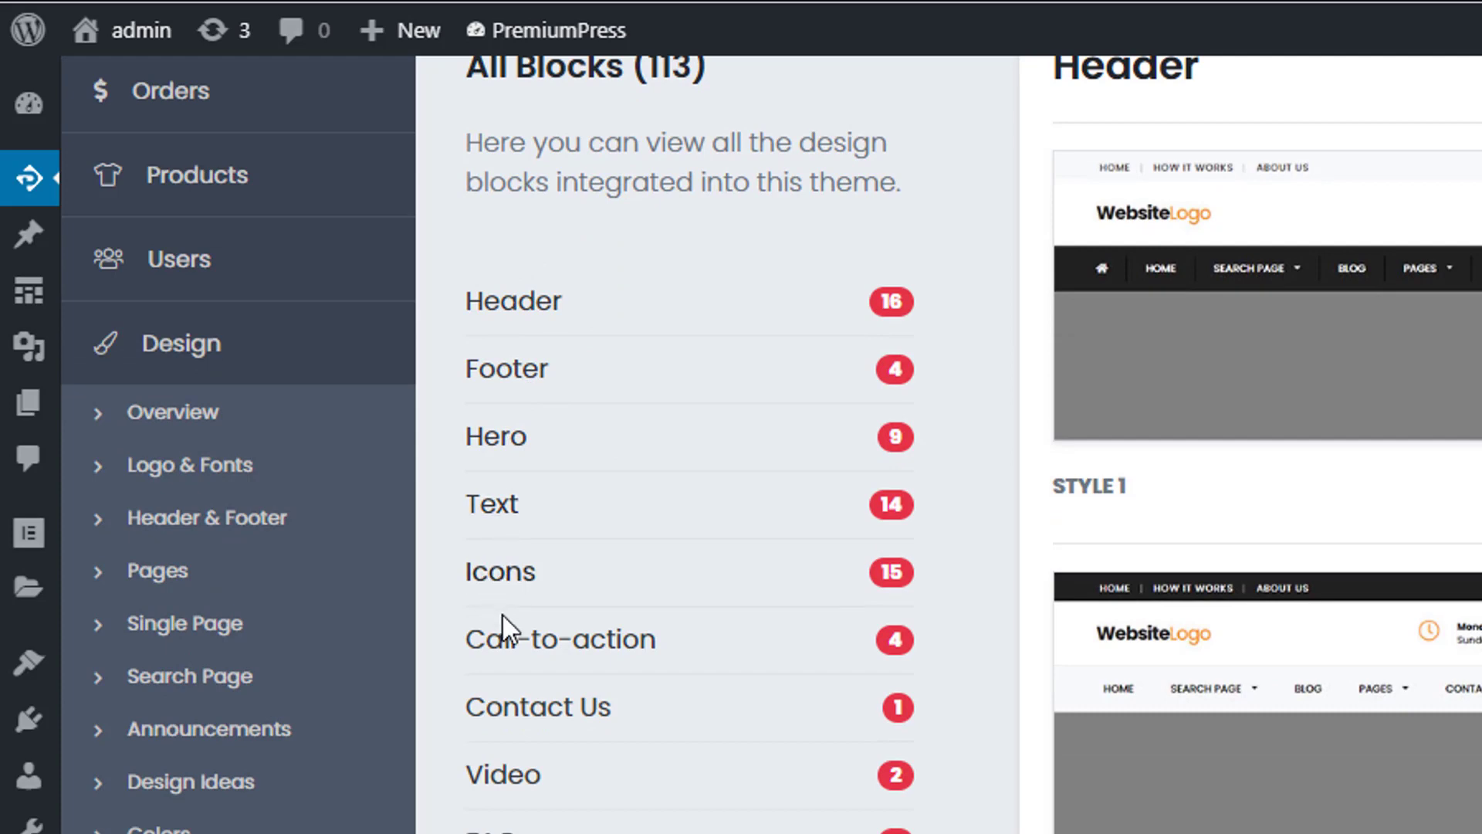
pyautogui.scroll(2, 782, 599)
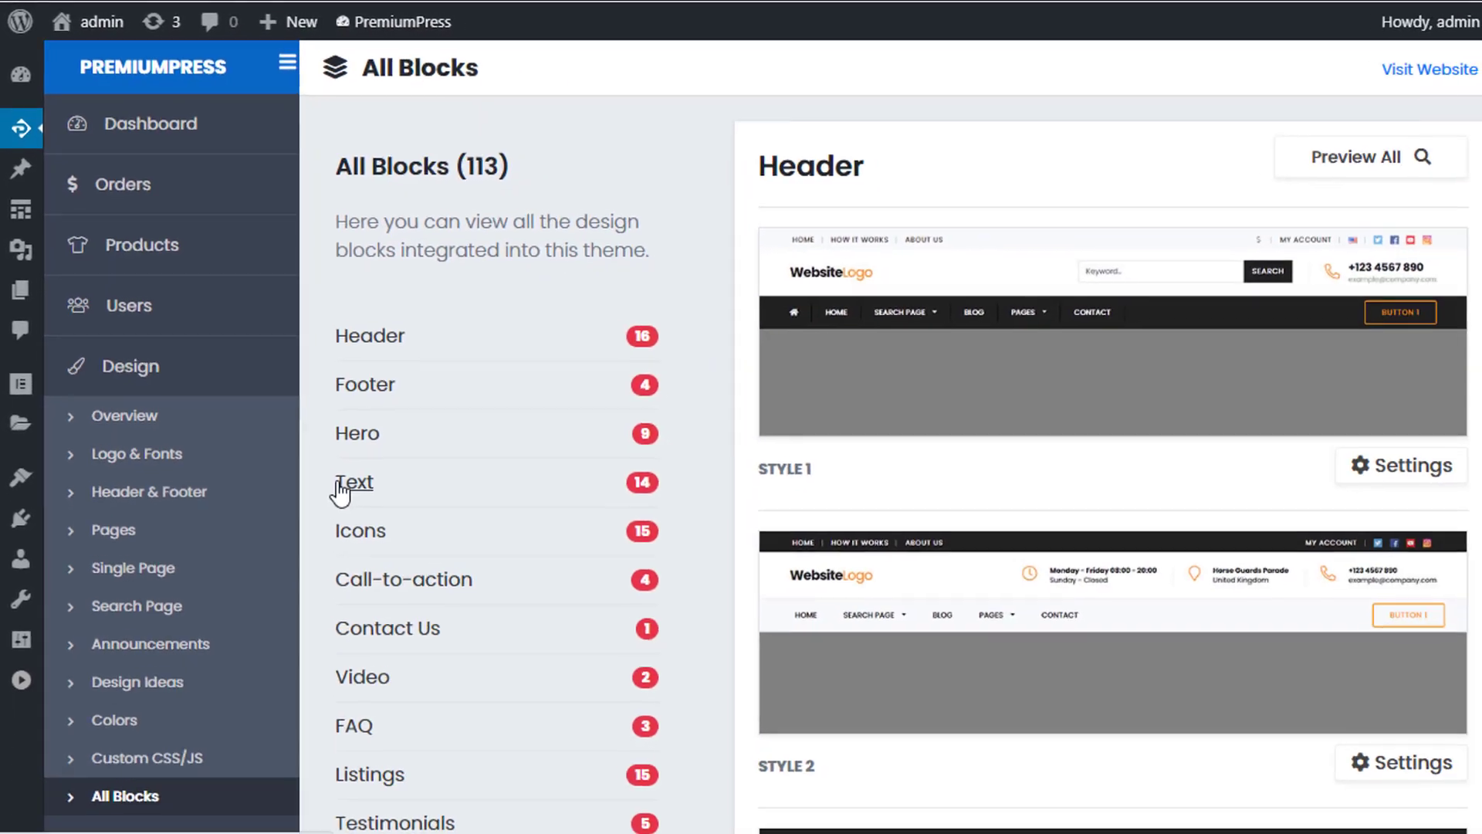
pyautogui.click(498, 670)
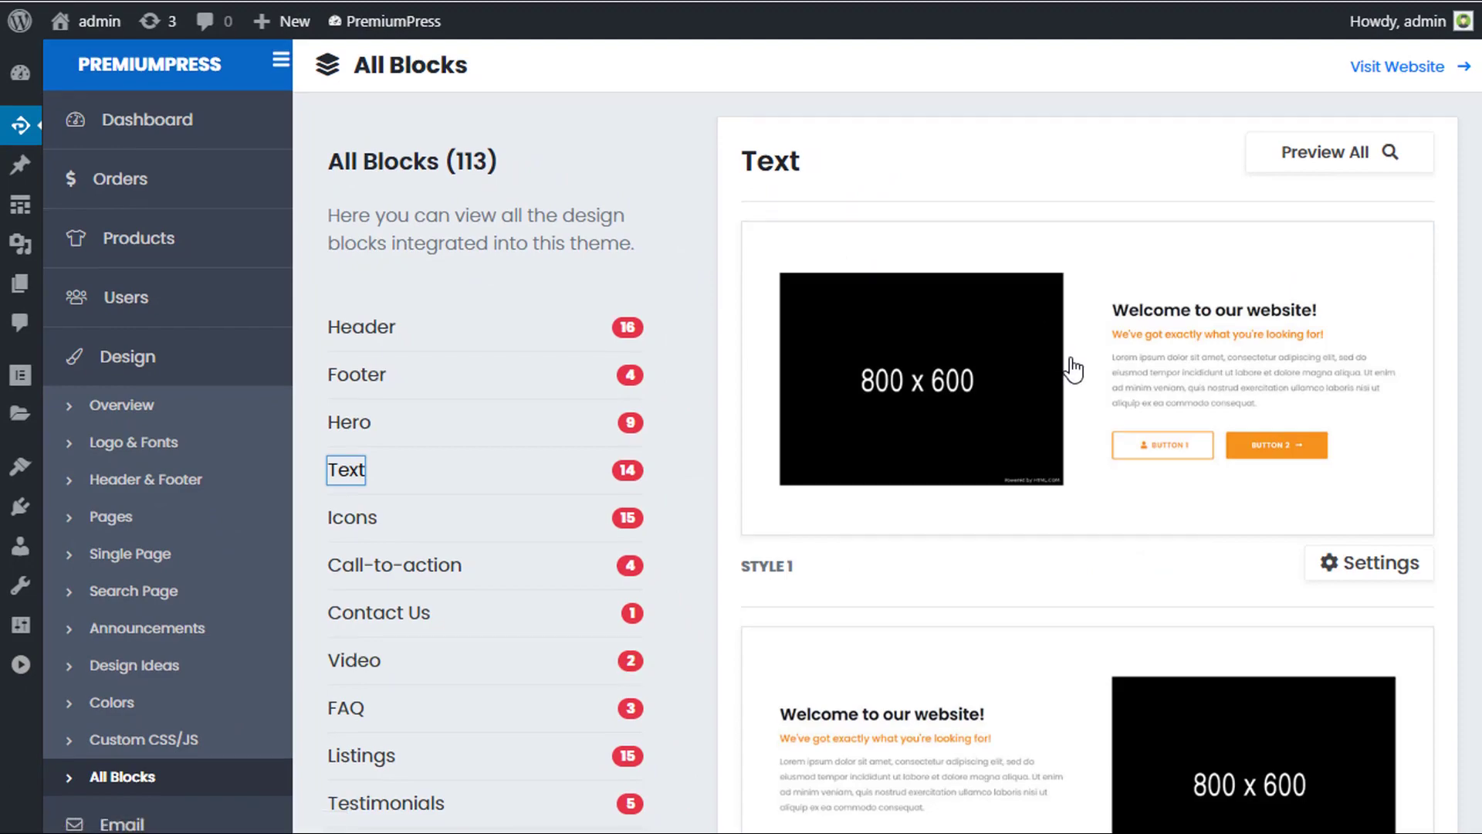
pyautogui.scroll(-3, 1075, 363)
pyautogui.scroll(3, 1068, 403)
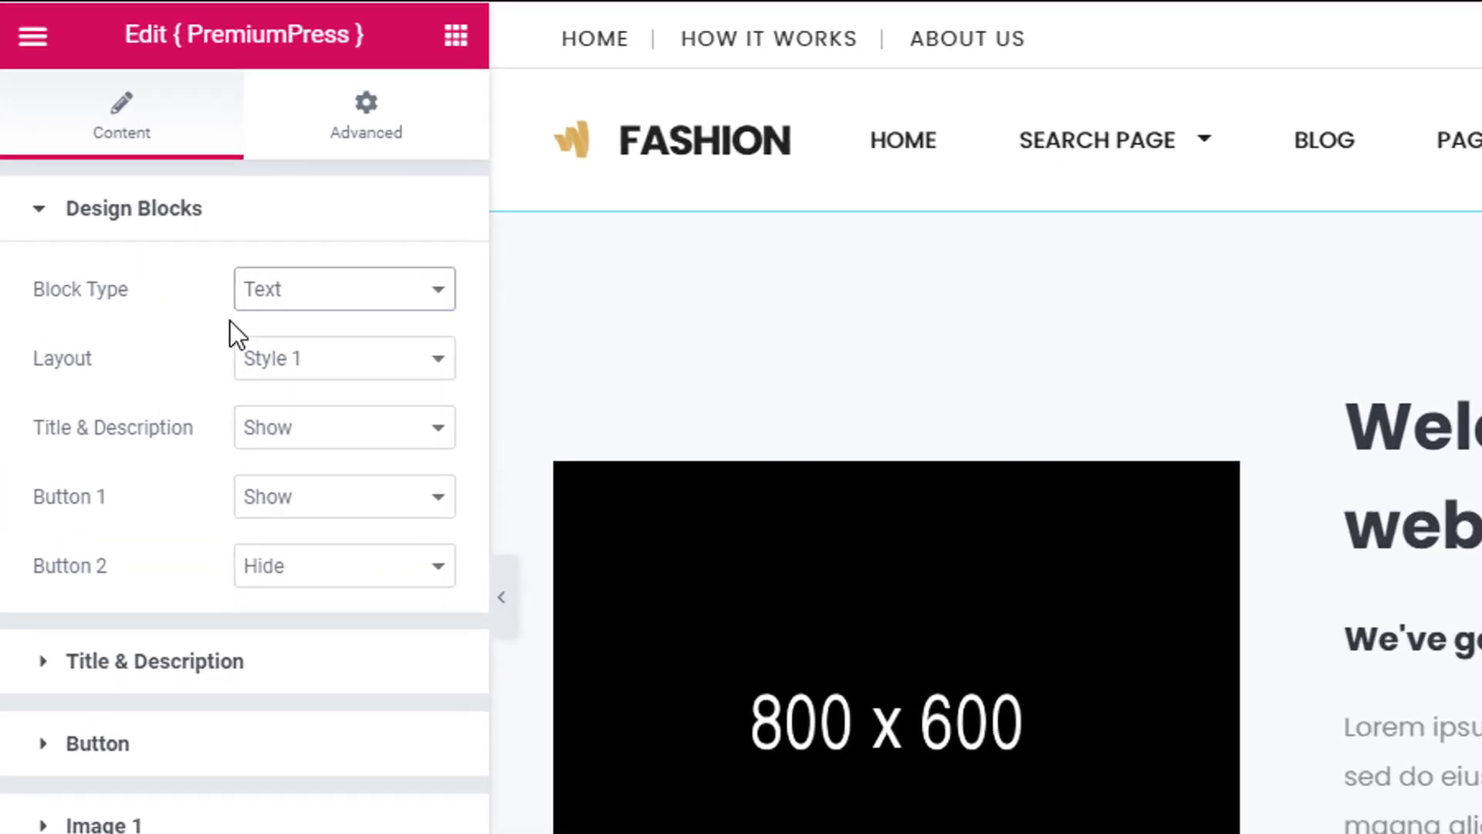
# Browse the Text block's Layout options against the previews, leaving it on Style 1.
pyautogui.click(305, 363)
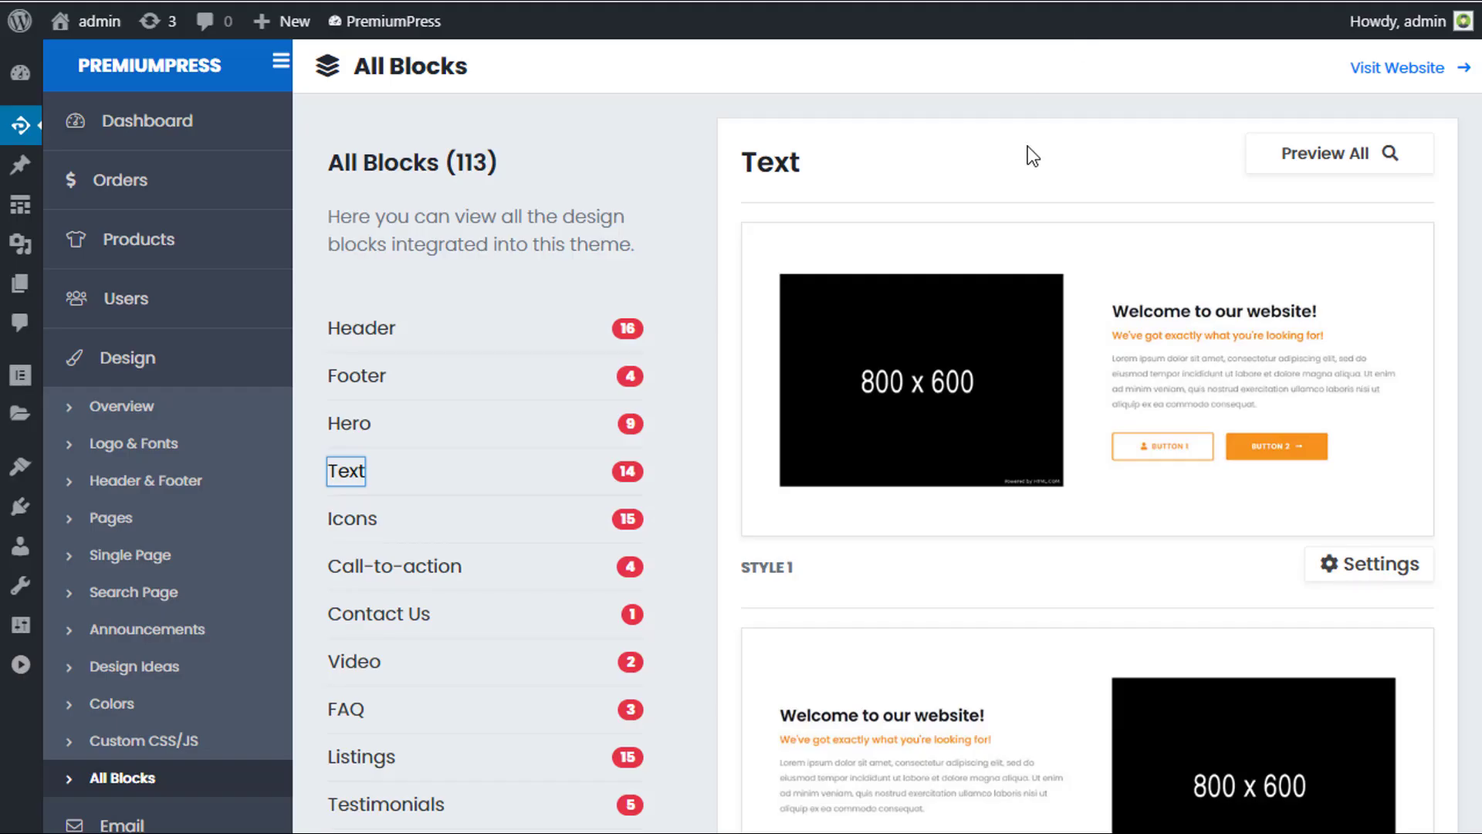
pyautogui.scroll(-2, 1032, 292)
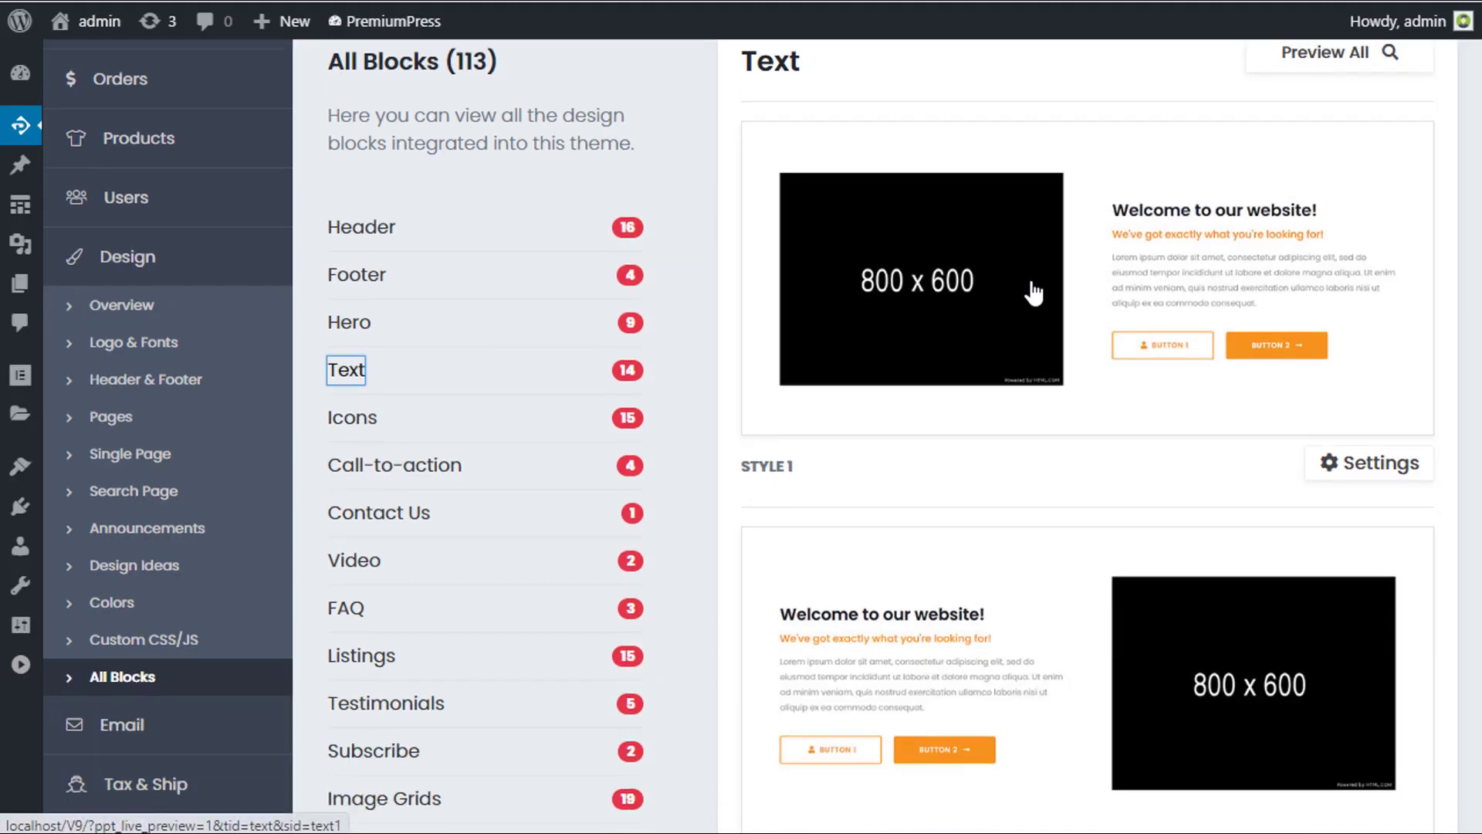
pyautogui.scroll(-9, 775, 522)
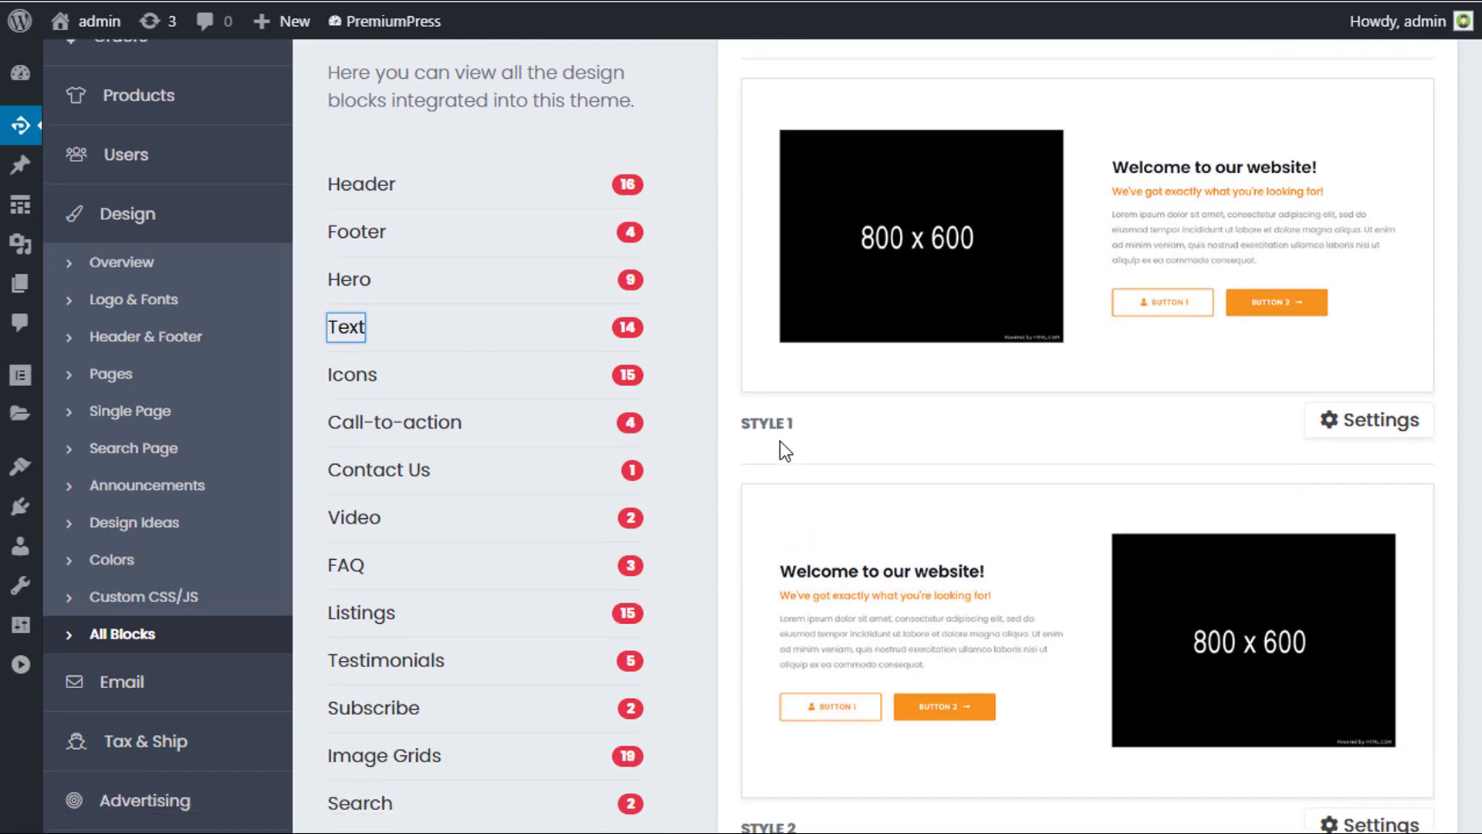
pyautogui.scroll(5, 985, 524)
pyautogui.scroll(6, 985, 524)
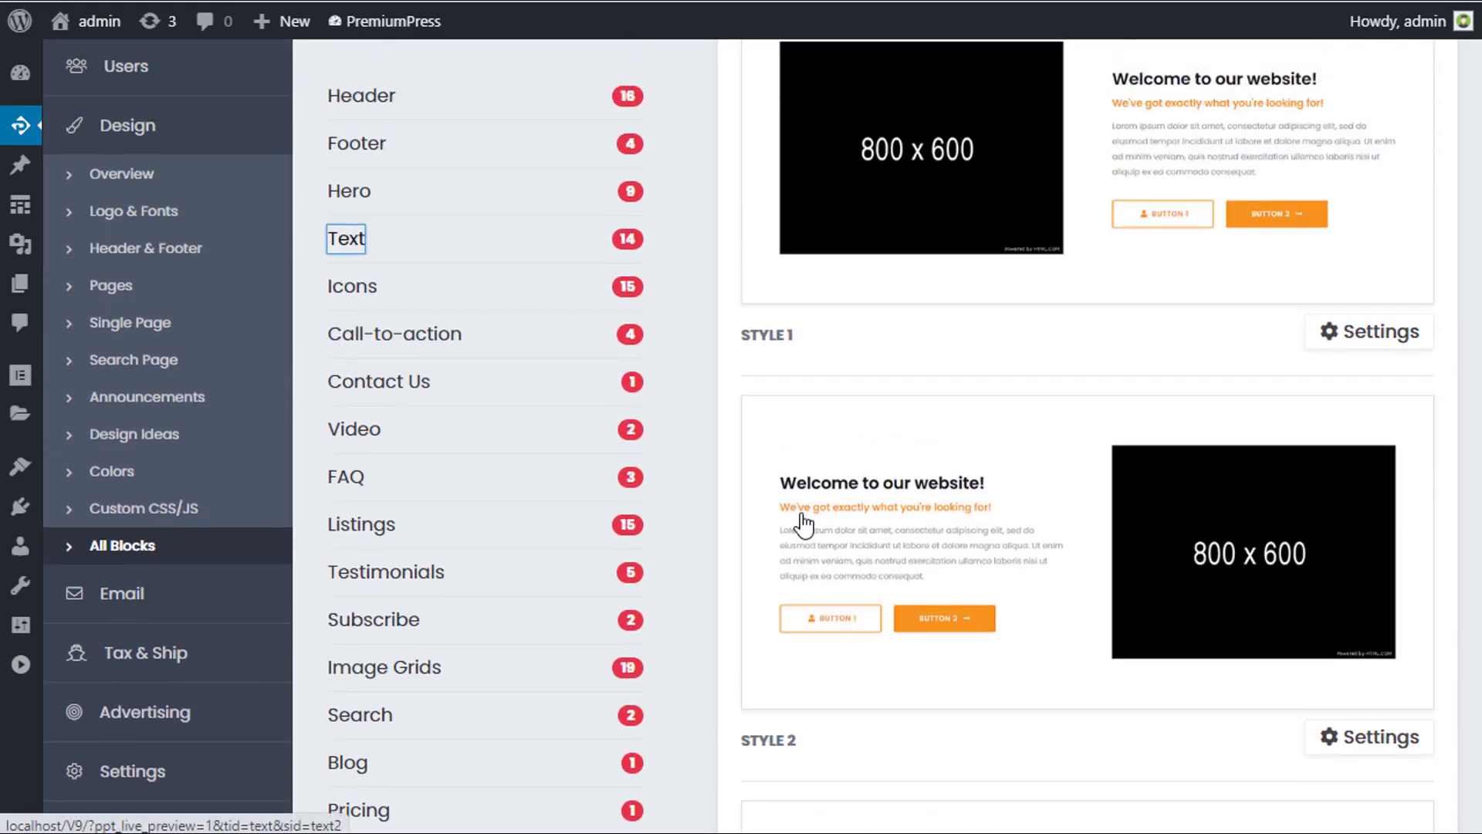
pyautogui.scroll(-12, 924, 395)
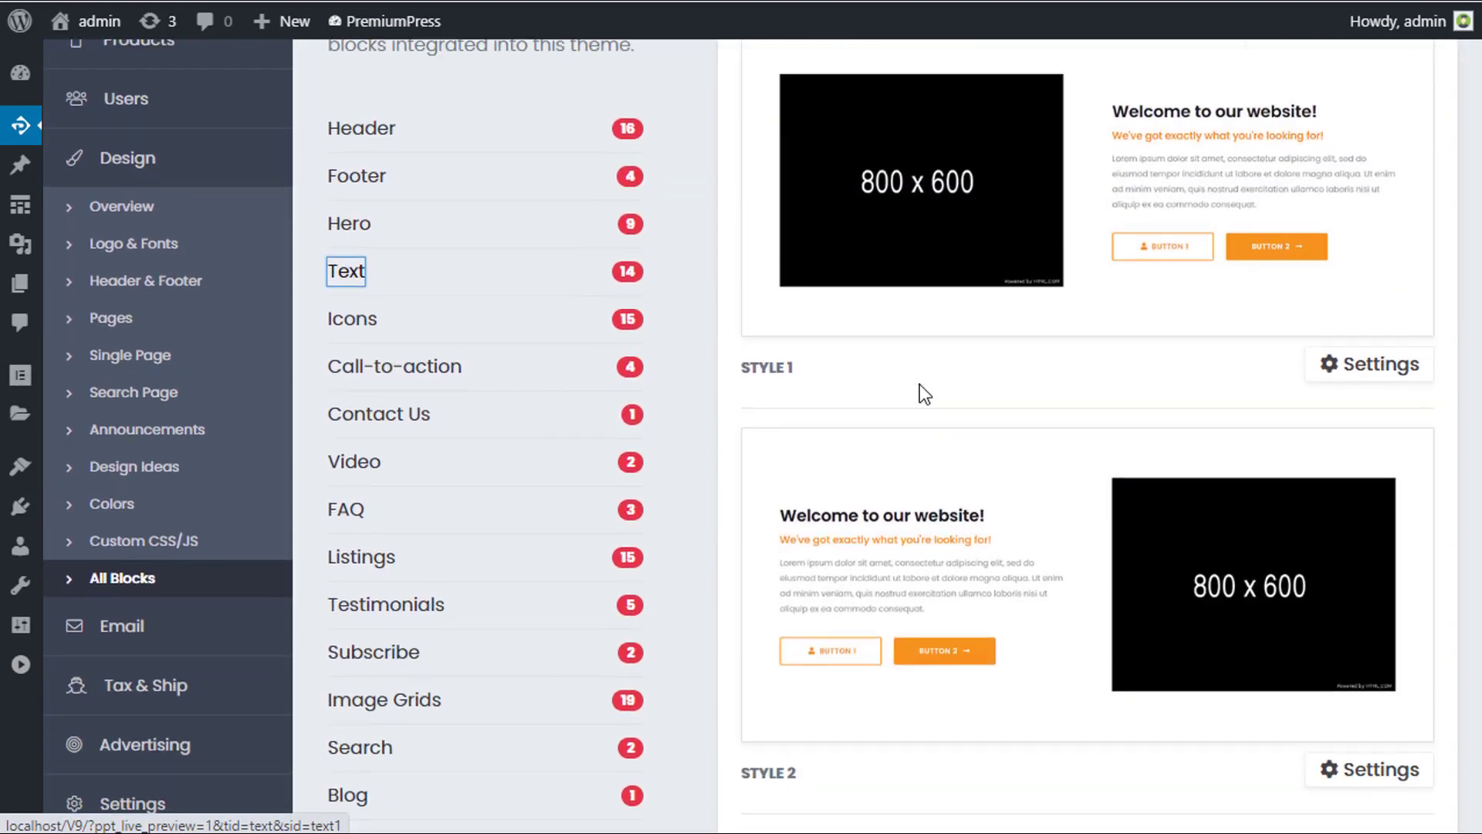
pyautogui.scroll(5, 923, 440)
pyautogui.scroll(2, 954, 480)
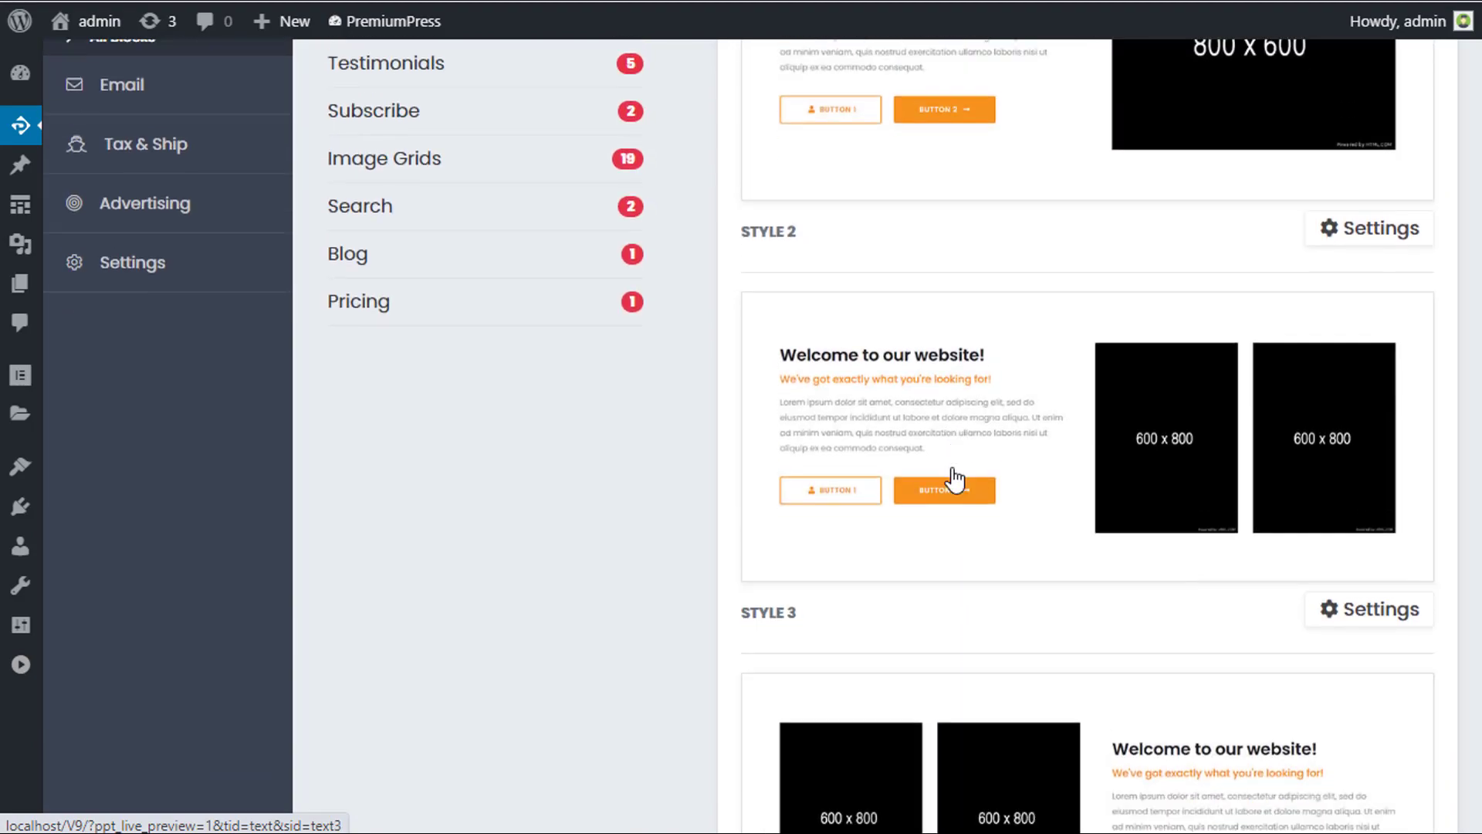
pyautogui.scroll(-10, 952, 478)
pyautogui.scroll(14, 952, 384)
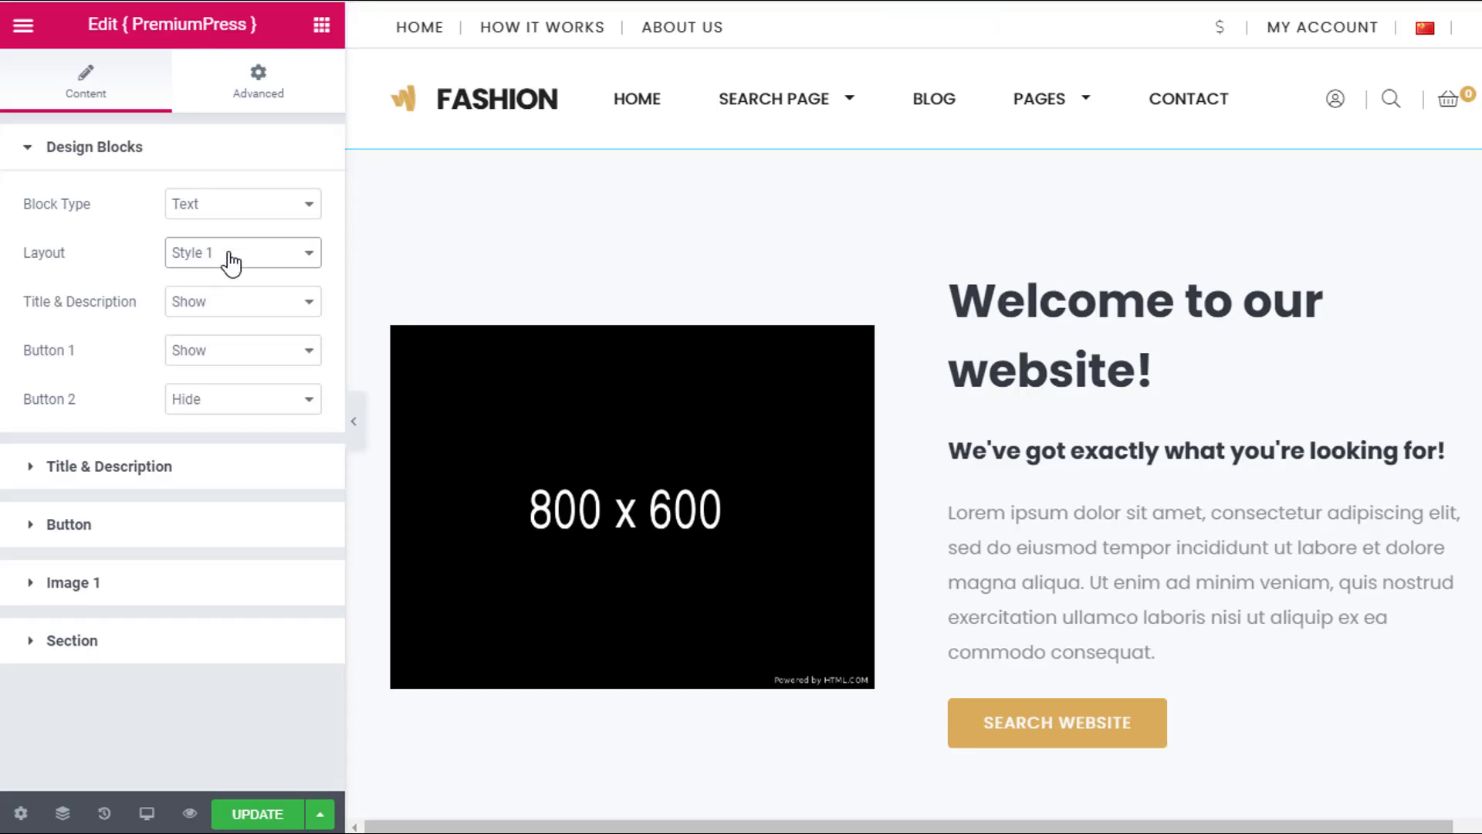
pyautogui.click(232, 255)
# Preview other layout styles, then return the Text block to Style 1.
pyautogui.click(232, 261)
pyautogui.click(231, 263)
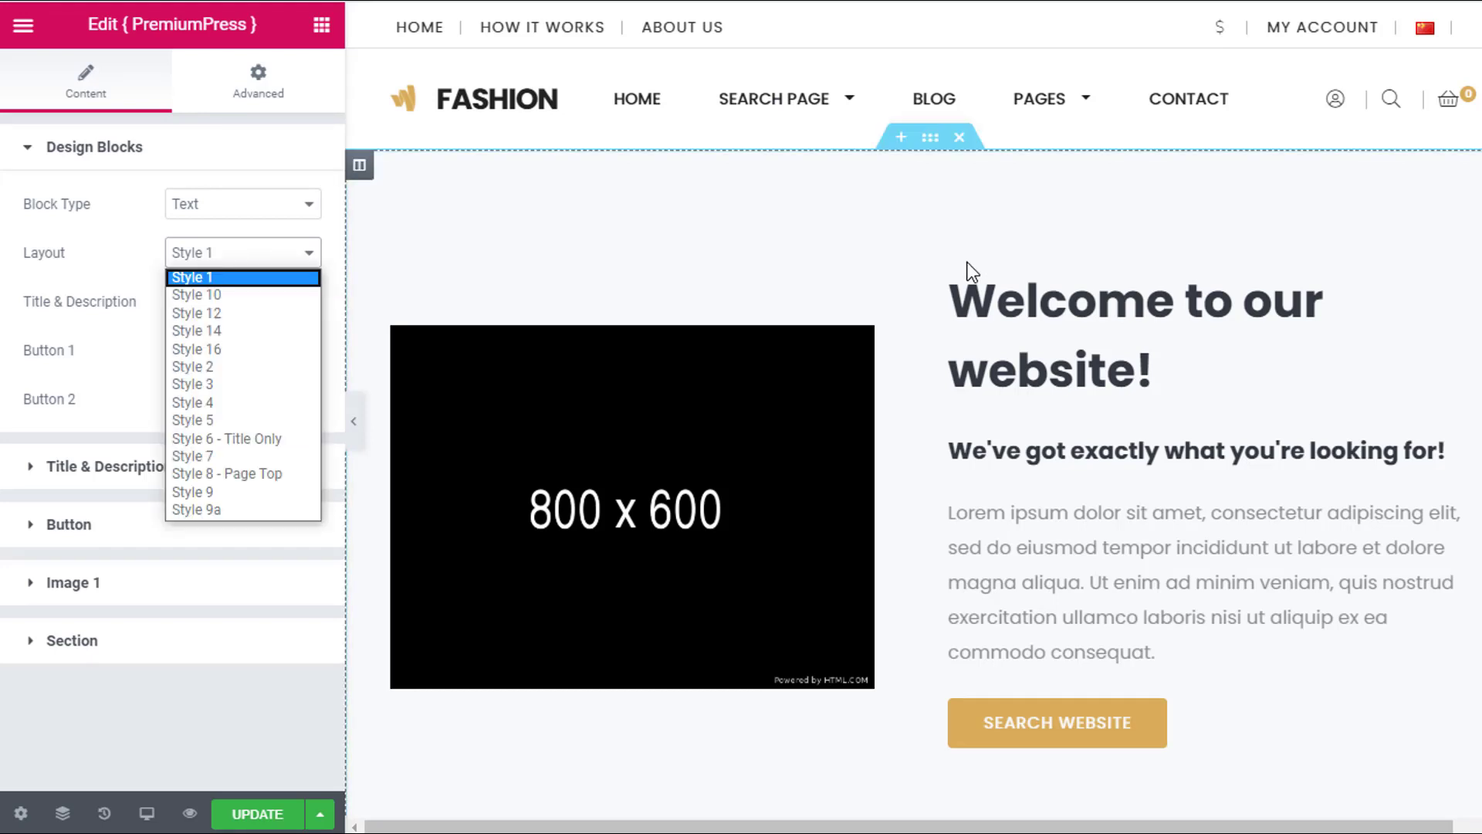
pyautogui.click(961, 280)
pyautogui.click(253, 263)
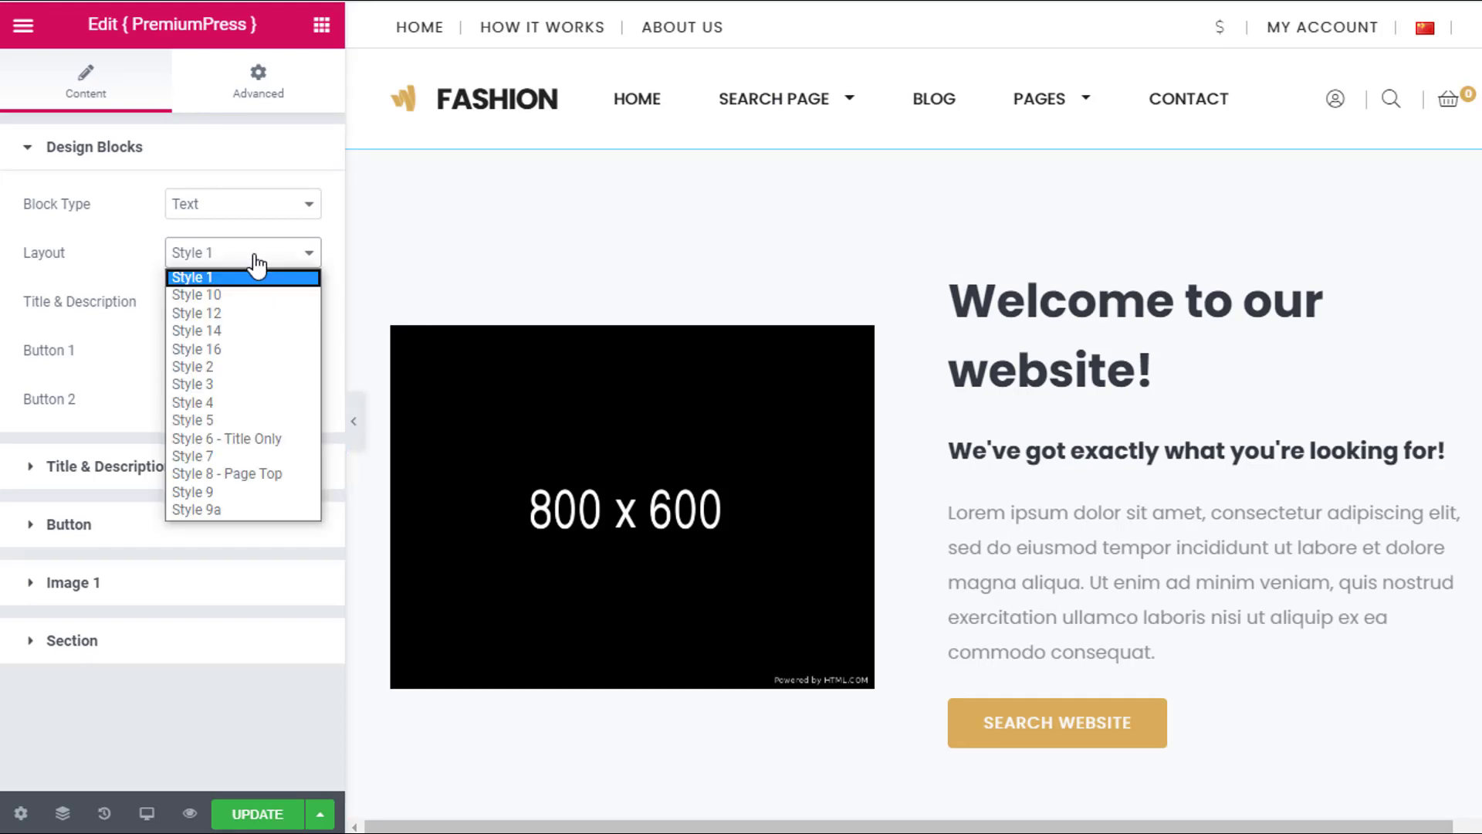
pyautogui.click(257, 265)
pyautogui.press('Down')
pyautogui.press('Down')
pyautogui.press('Down')
pyautogui.press('Down')
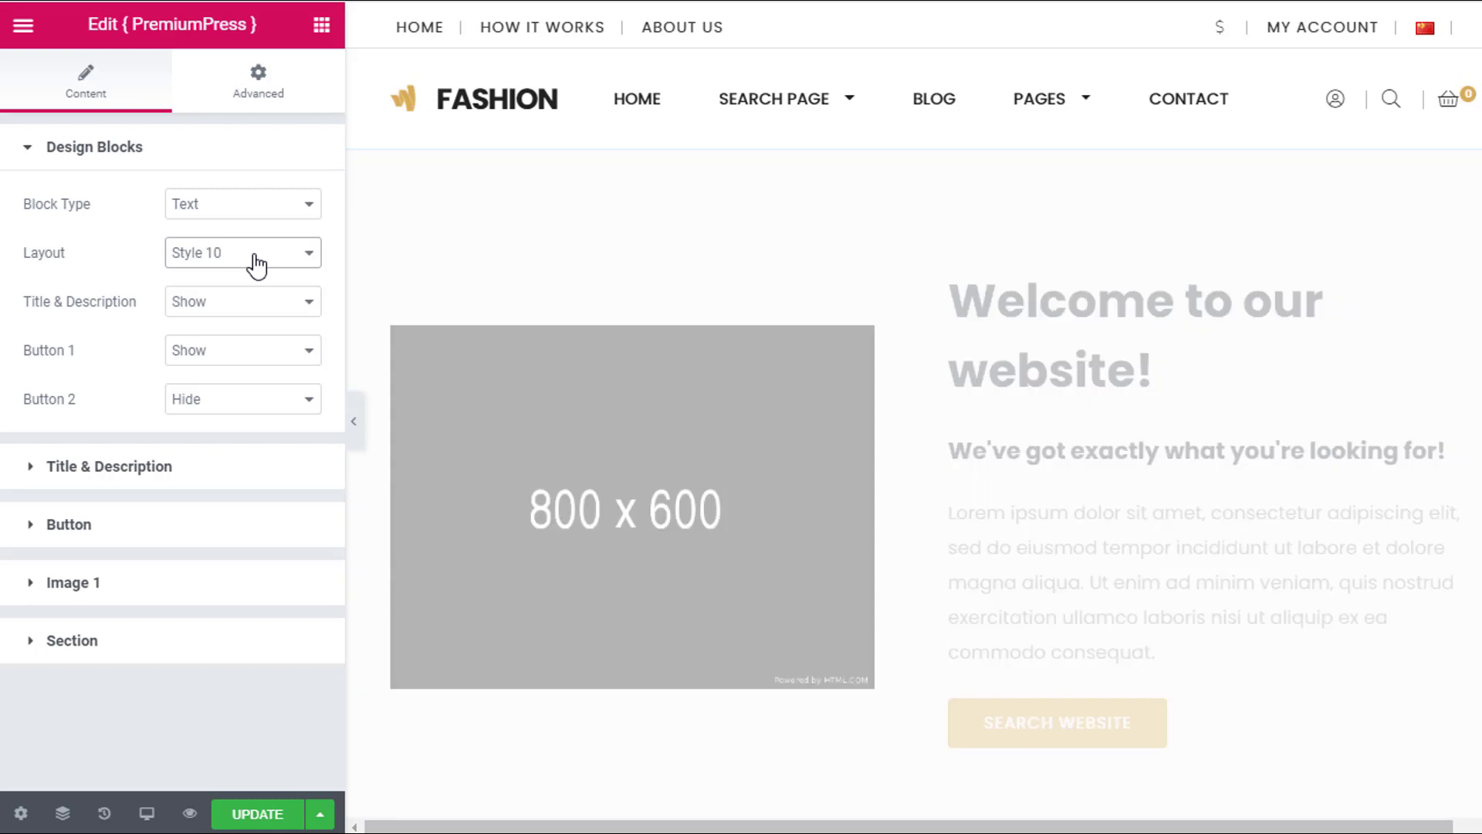
pyautogui.press('Up')
pyautogui.press('Up')
pyautogui.press('Up')
pyautogui.press('Up')
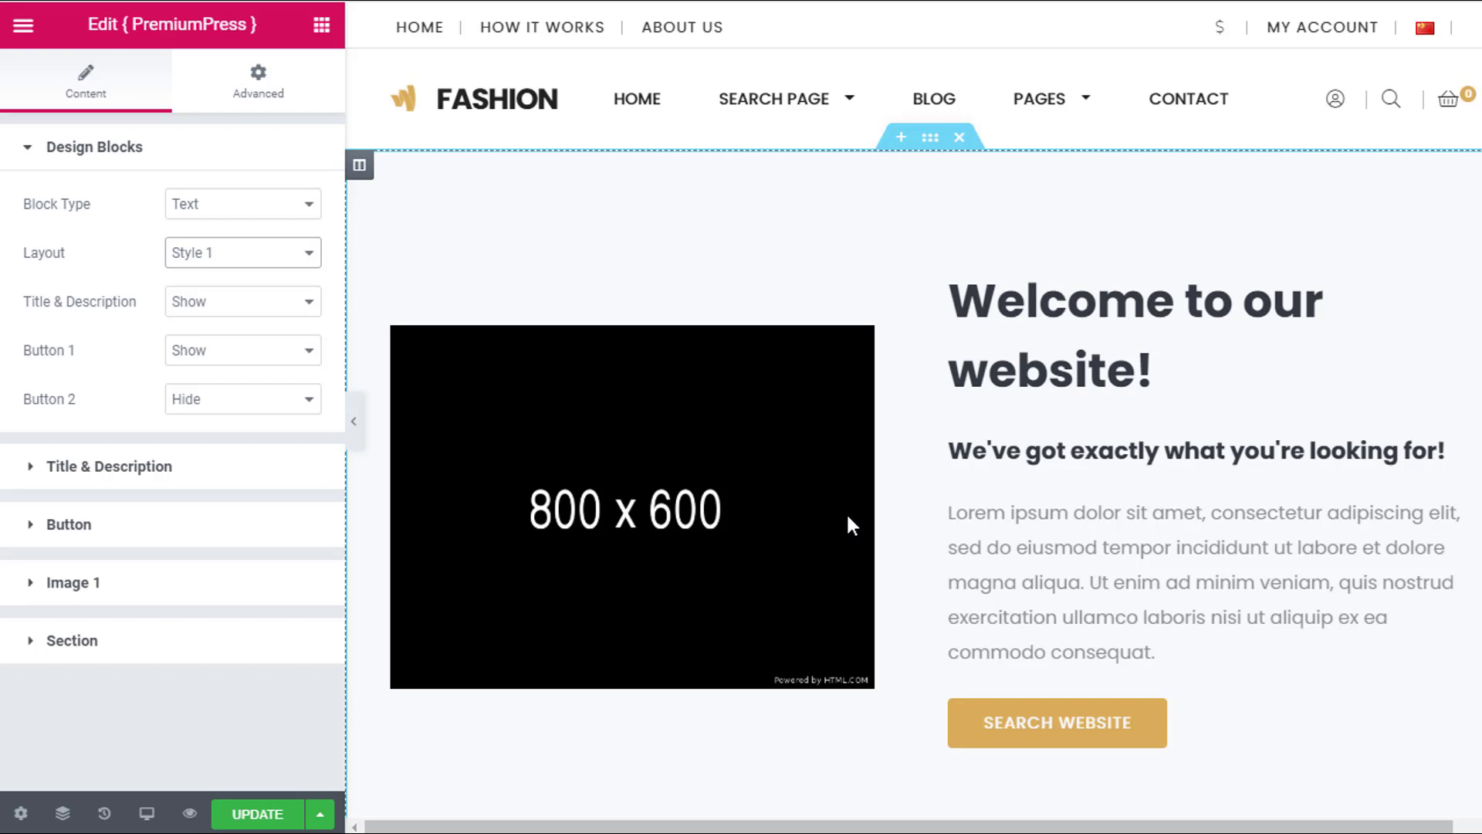
pyautogui.scroll(-3, 1051, 442)
pyautogui.scroll(3, 1044, 420)
# Set Button 1 visibility to Hide, hiding Search Website.
pyautogui.click(86, 159)
pyautogui.click(103, 161)
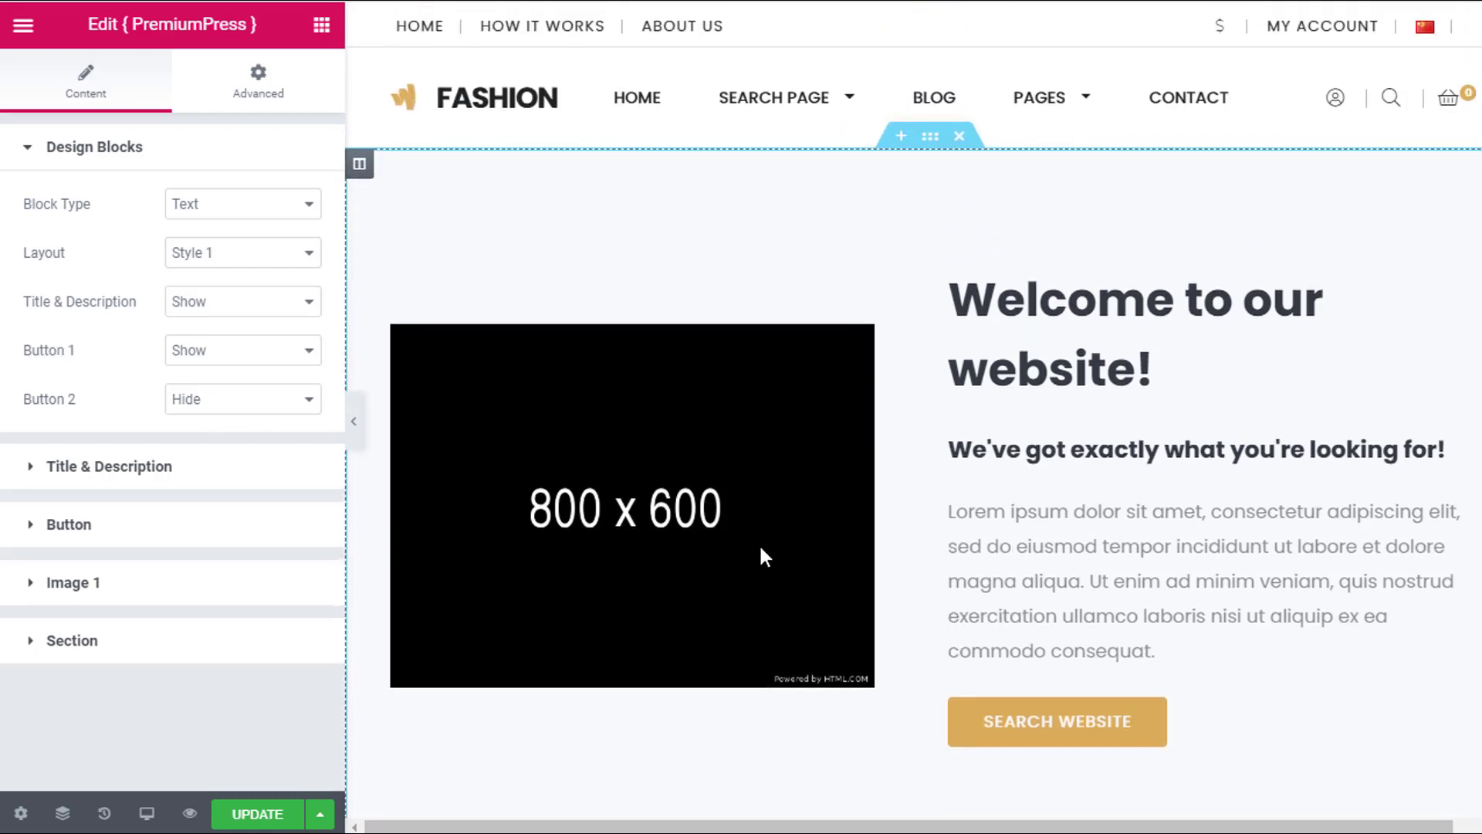
pyautogui.click(218, 405)
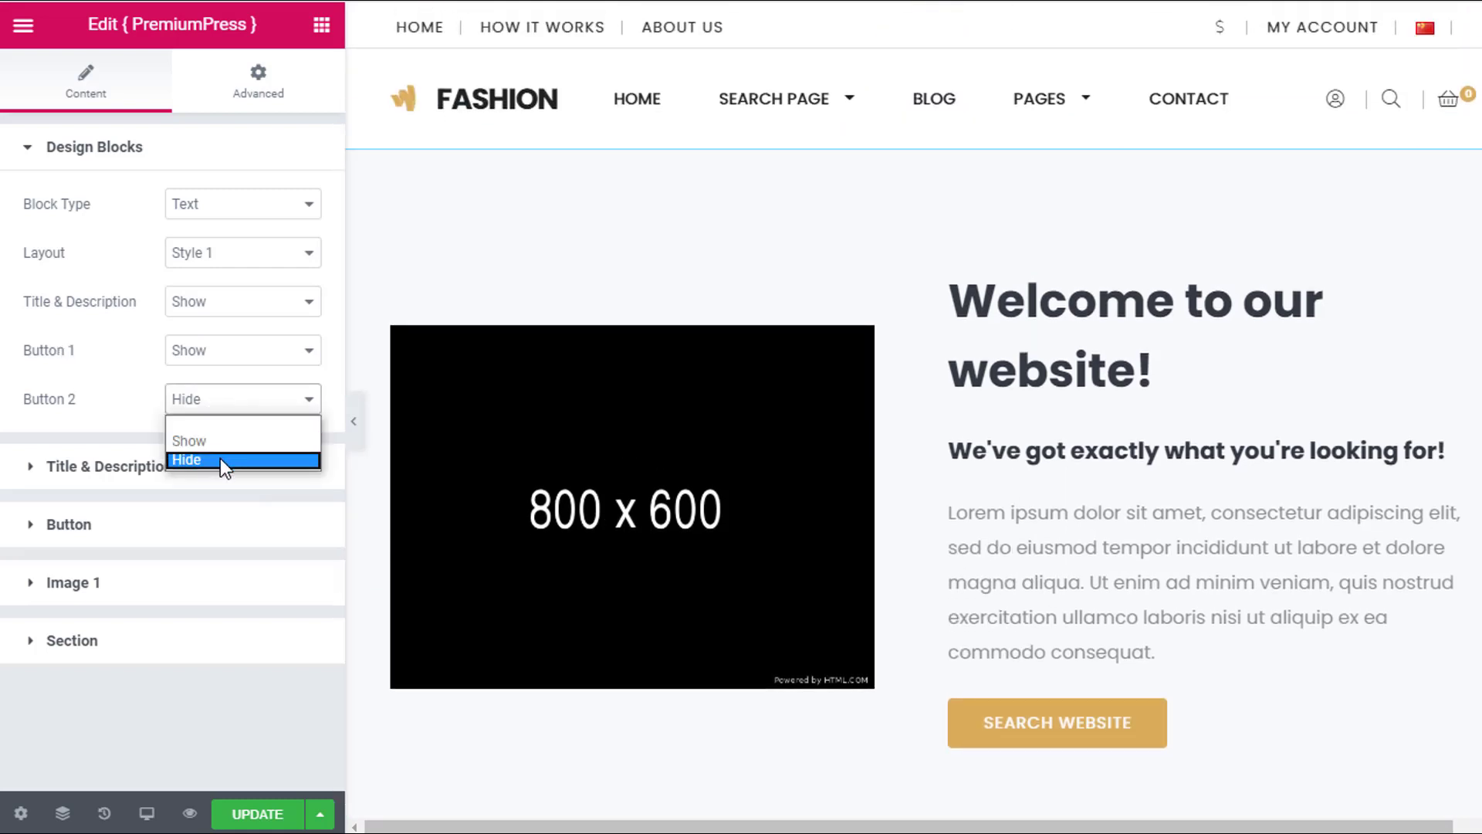
pyautogui.click(206, 347)
pyautogui.click(195, 411)
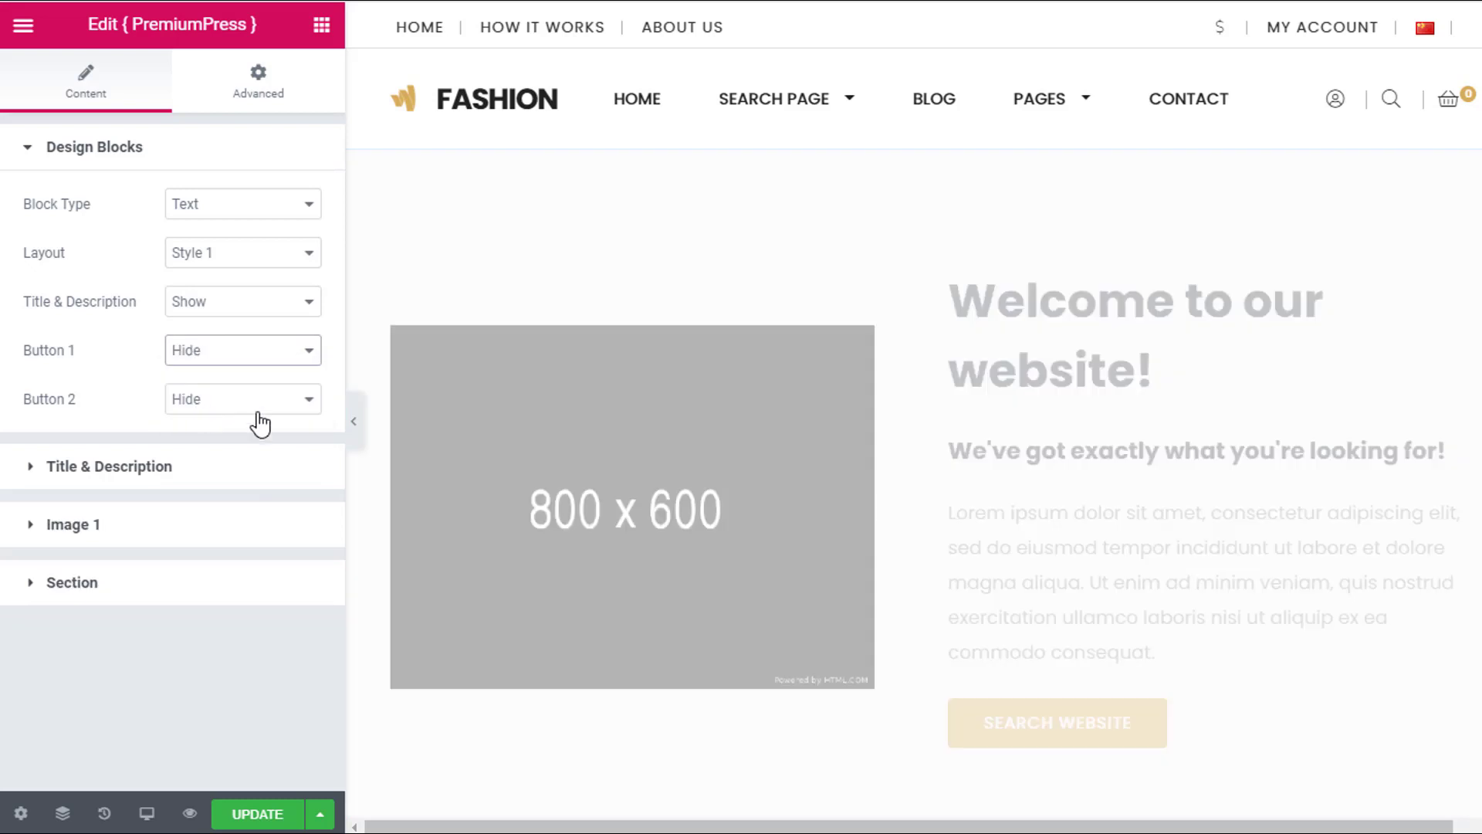
pyautogui.scroll(-3, 776, 330)
pyautogui.scroll(3, 776, 330)
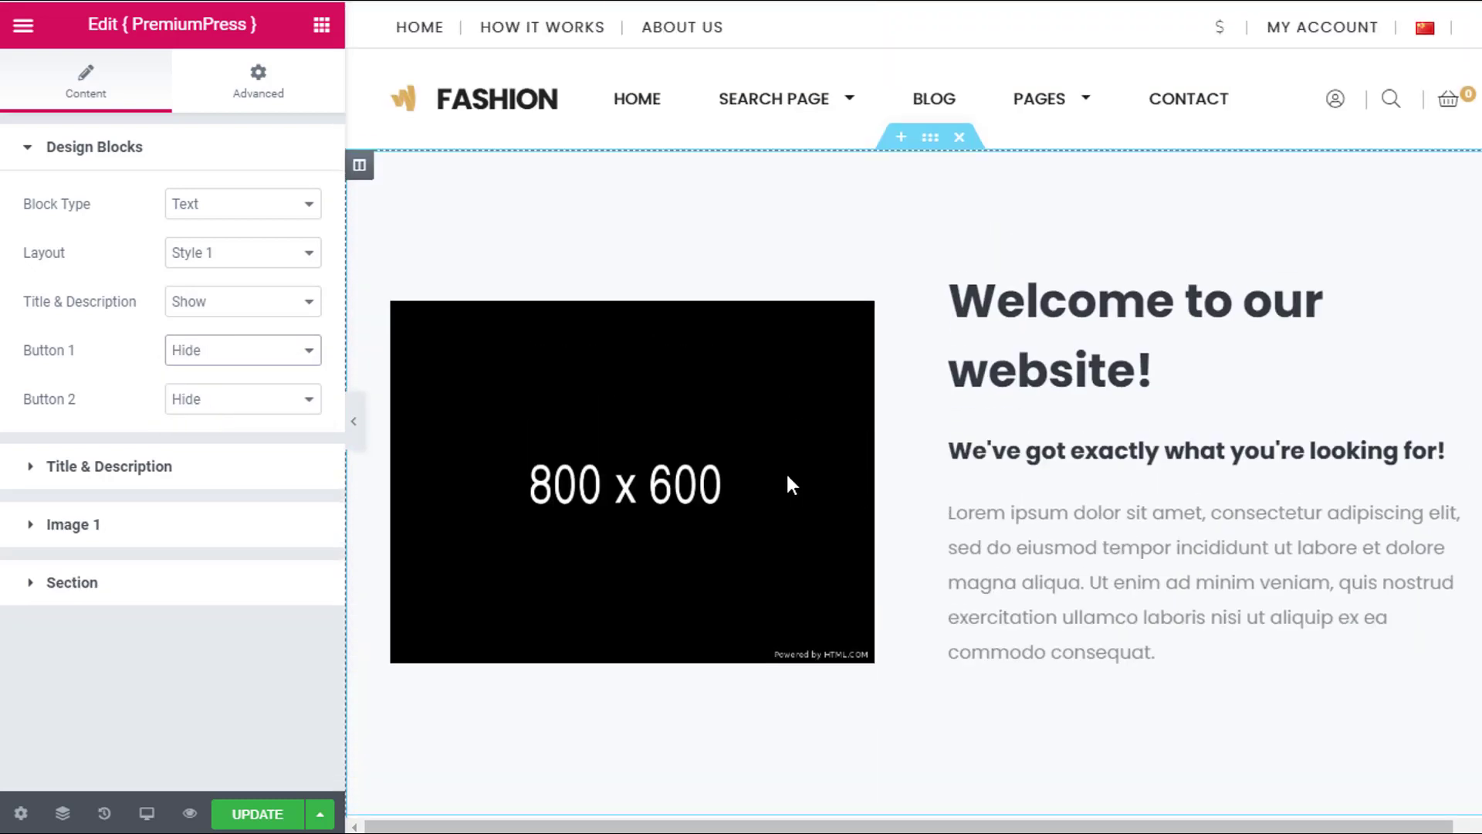
# Show Search Website again and set Button 2 to Show, adding the Search button.
pyautogui.click(202, 357)
pyautogui.click(193, 392)
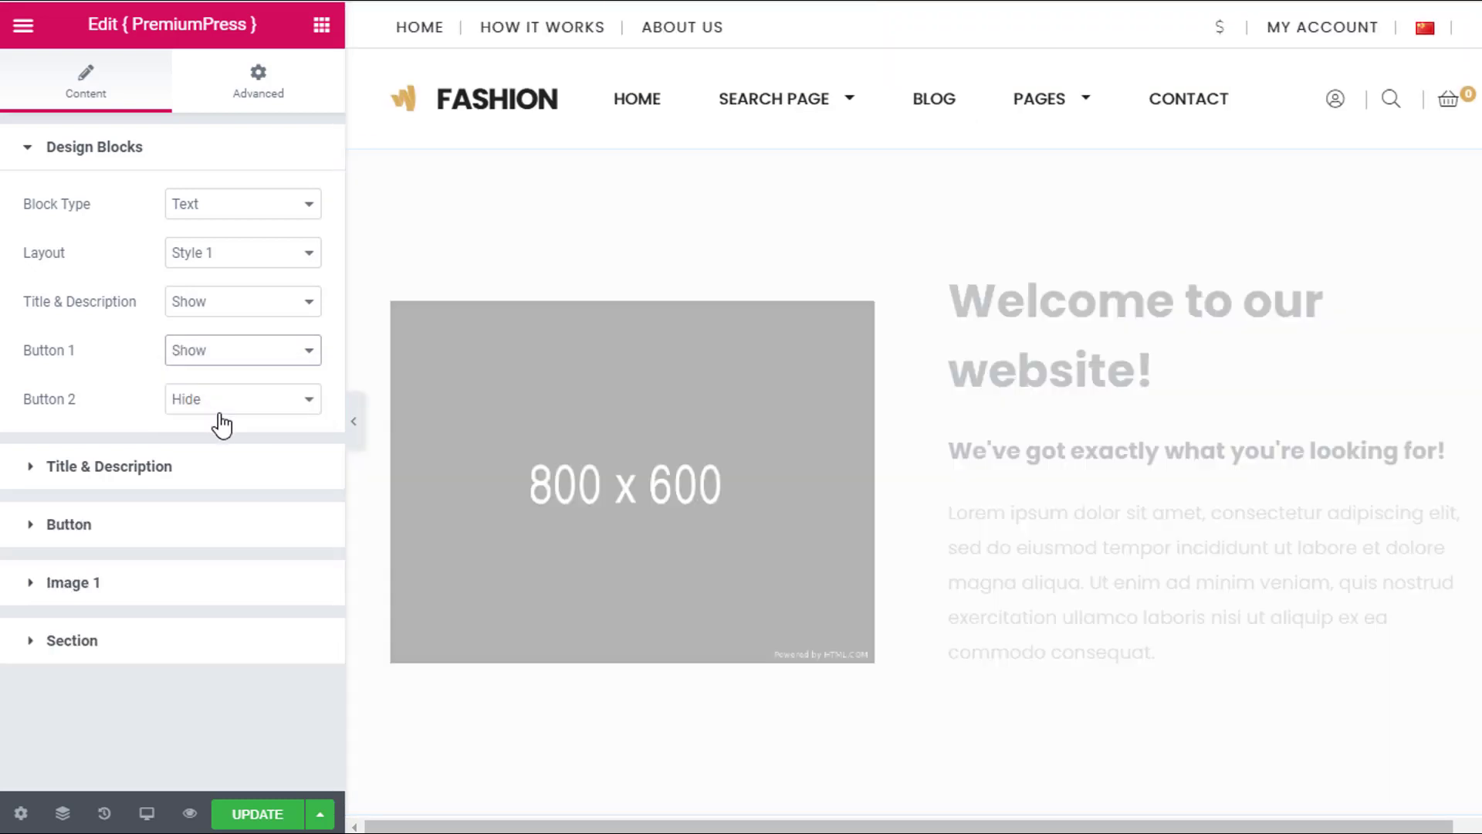
pyautogui.click(219, 403)
pyautogui.click(220, 439)
pyautogui.scroll(-3, 988, 433)
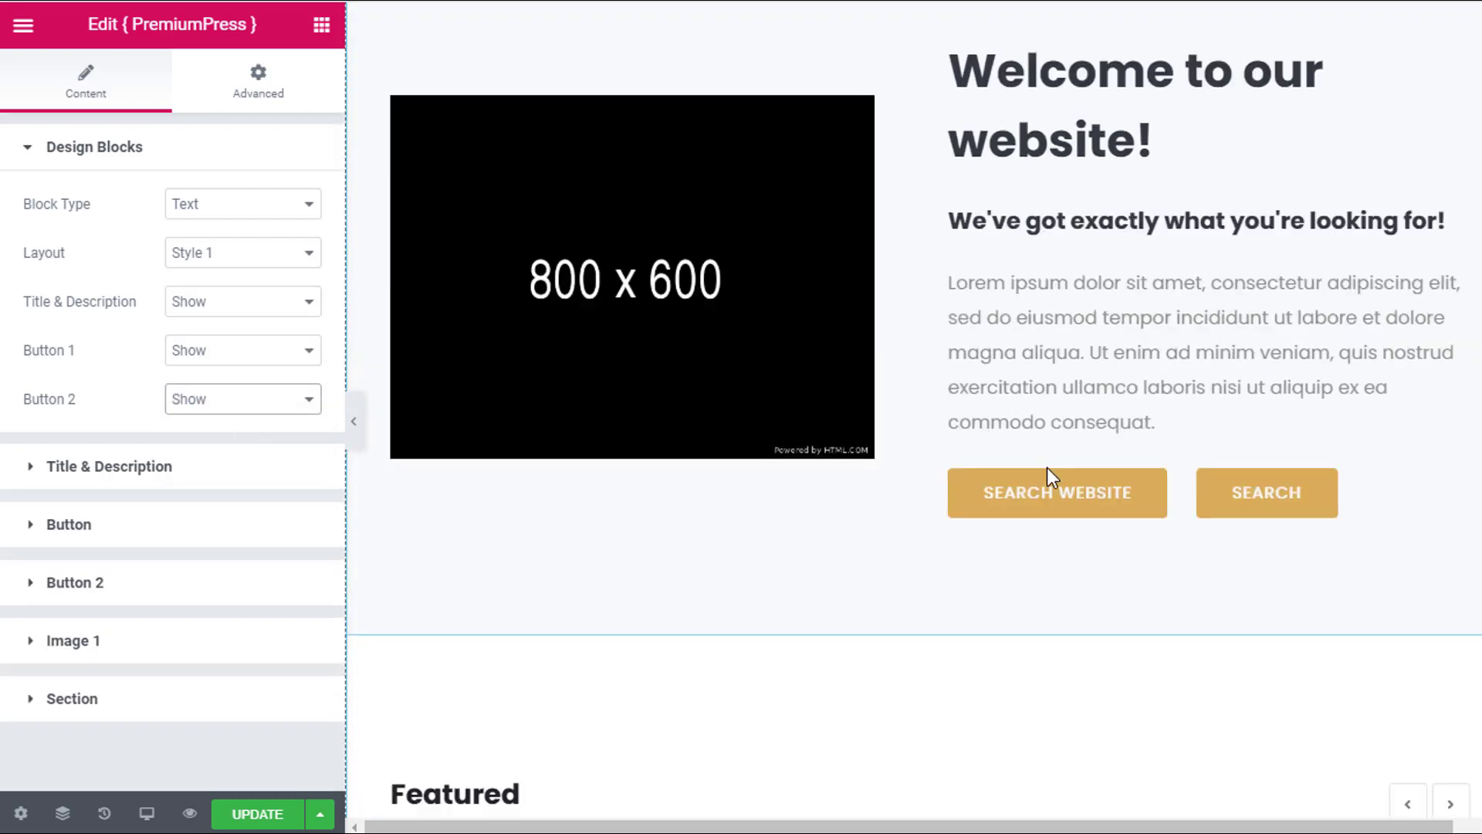
pyautogui.scroll(3, 1046, 466)
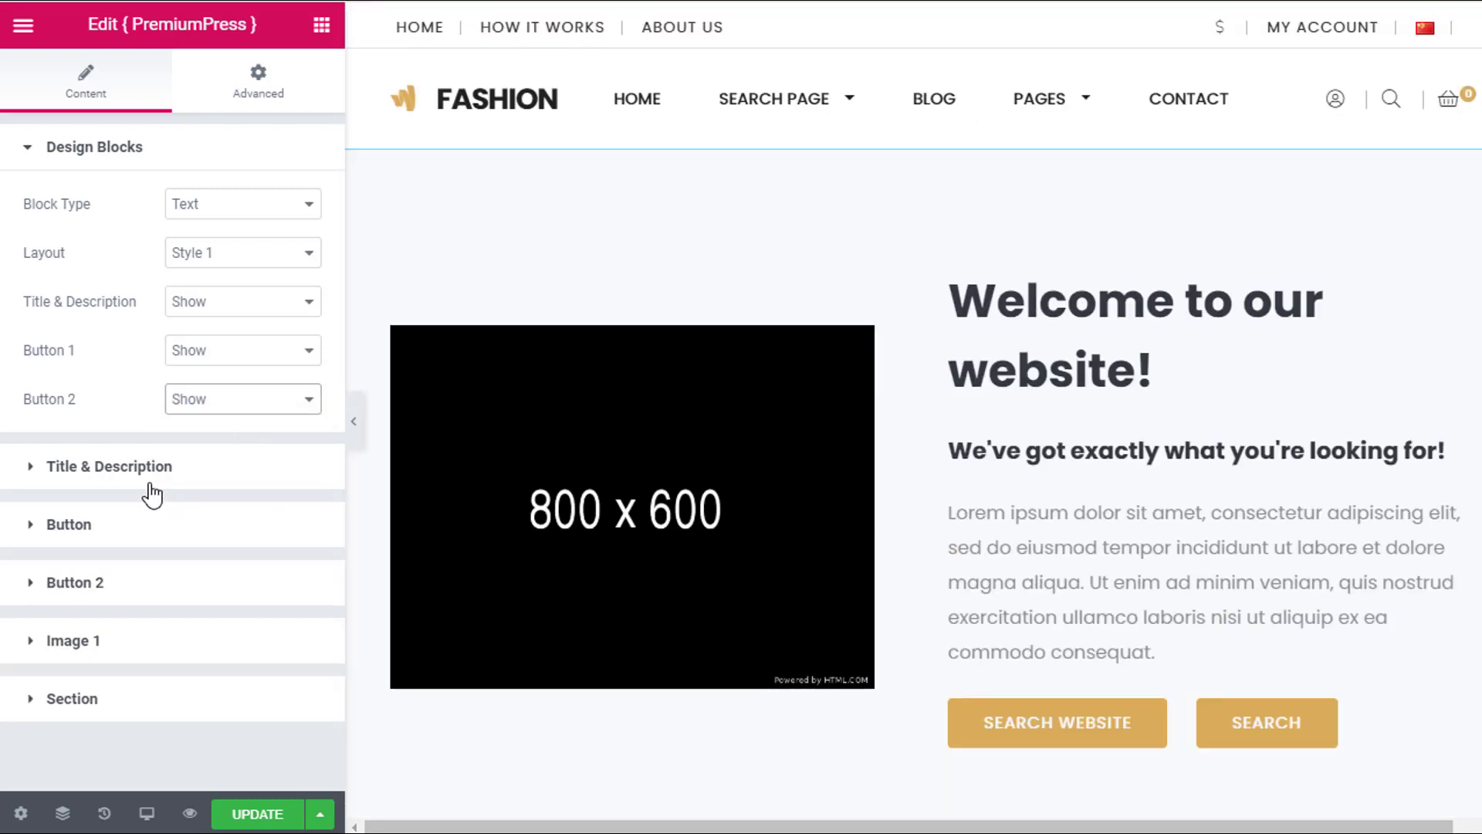
# Change the first button's caption to 'text 123' and its size to Large.
pyautogui.click(90, 531)
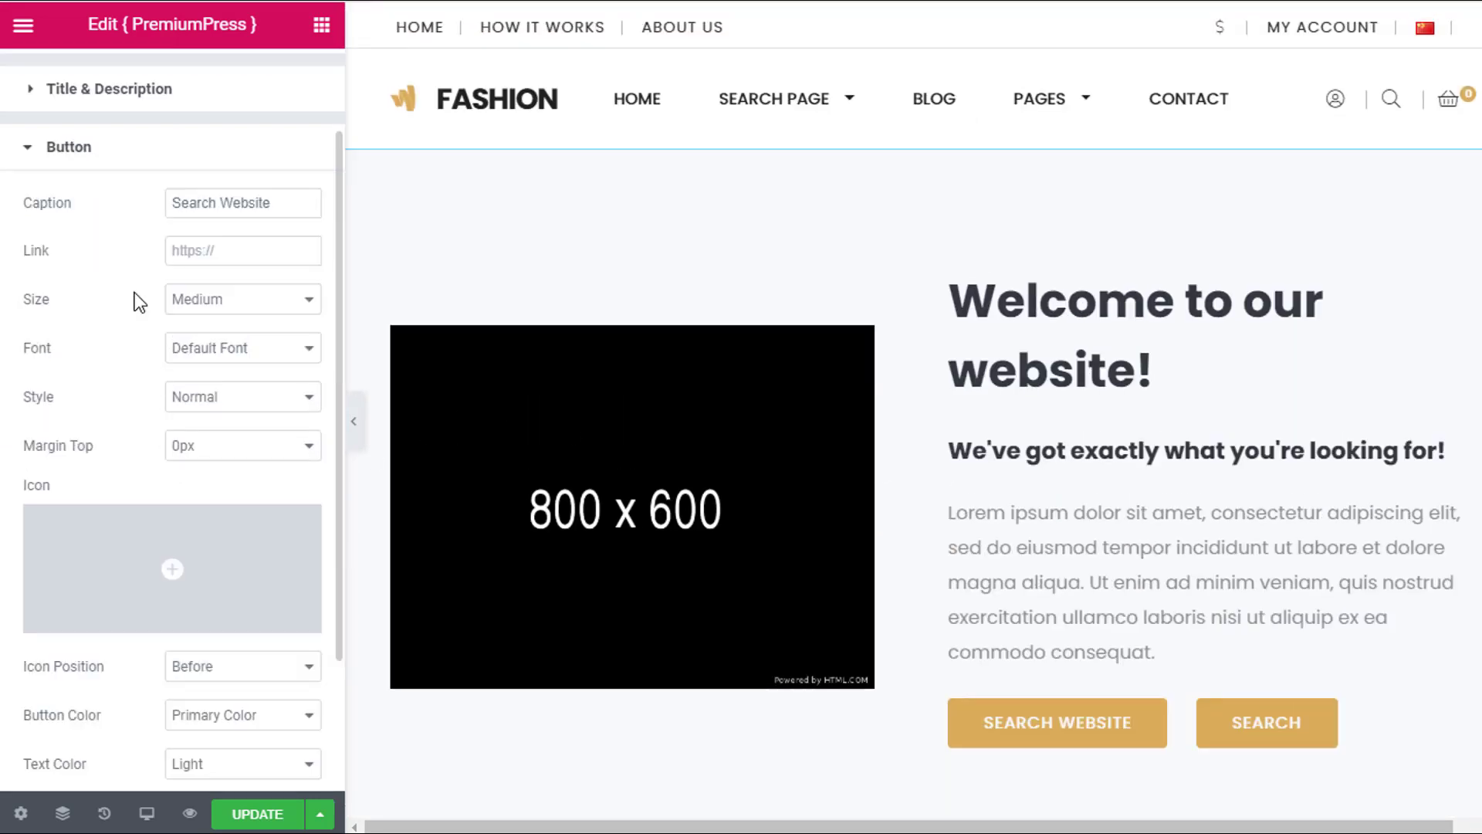
pyautogui.moveTo(279, 203); pyautogui.dragTo(201, 203)
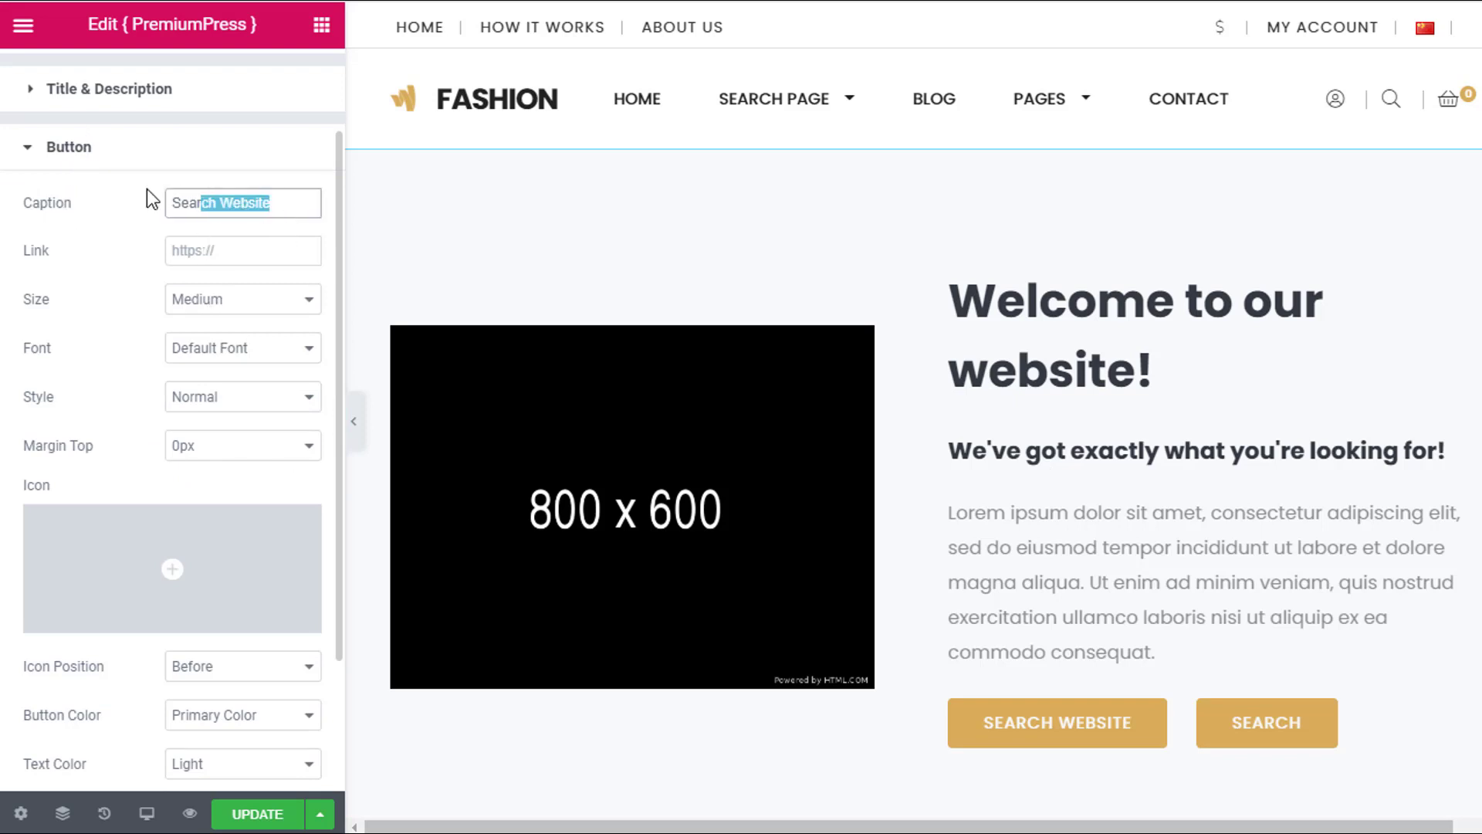
pyautogui.write('text')
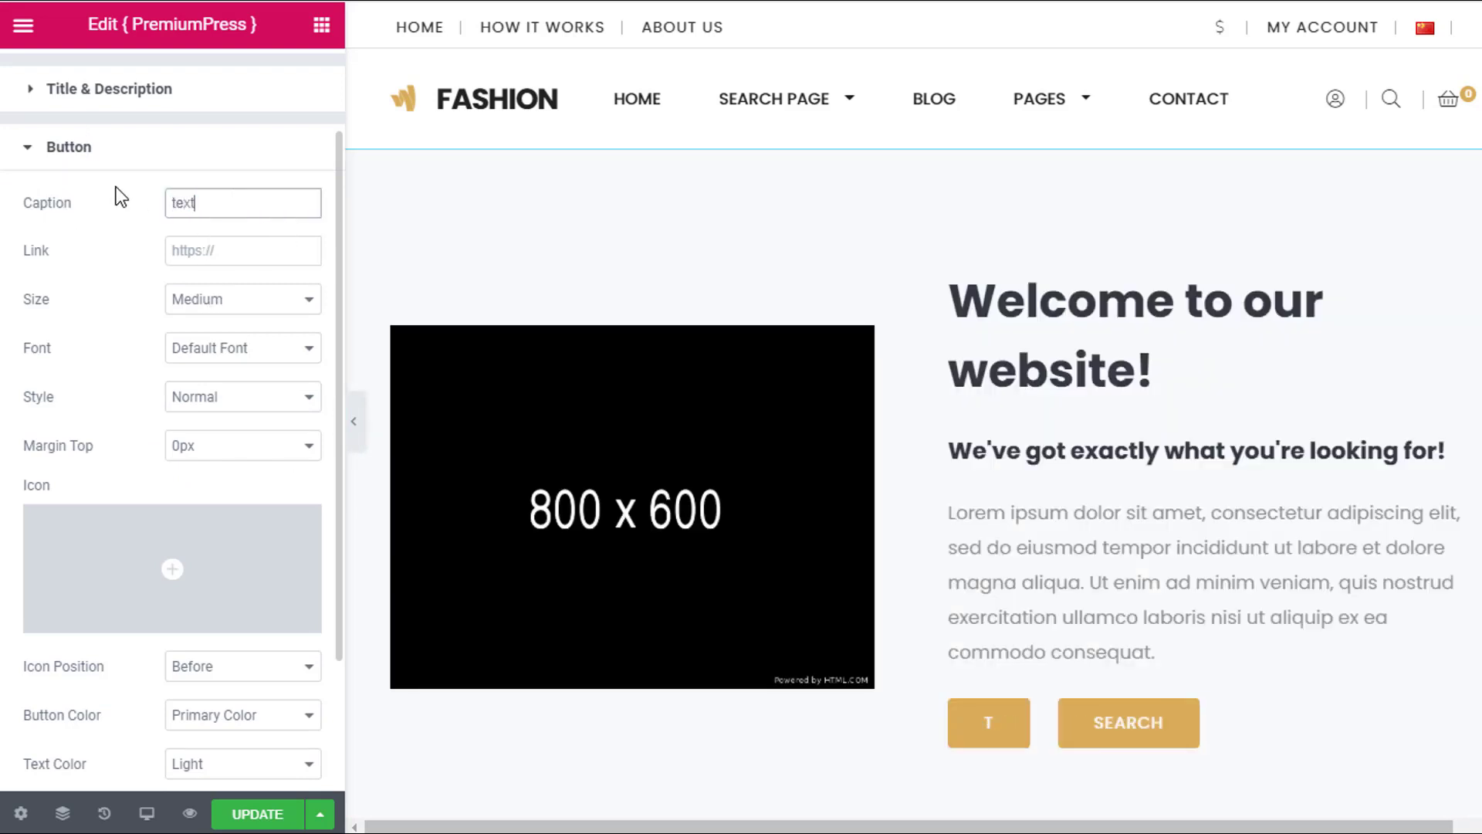
pyautogui.write(' 123')
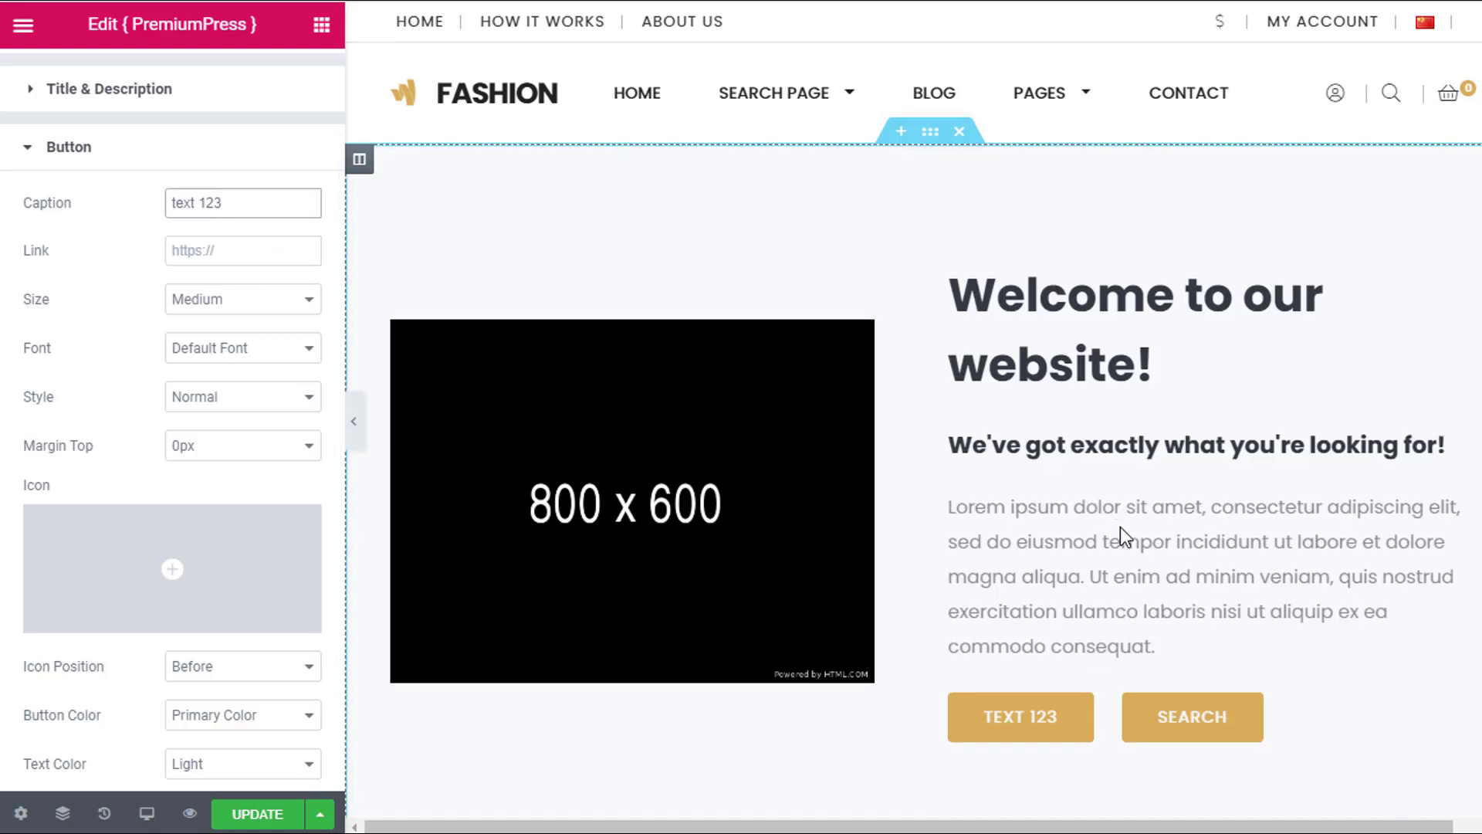
pyautogui.scroll(-4, 1120, 526)
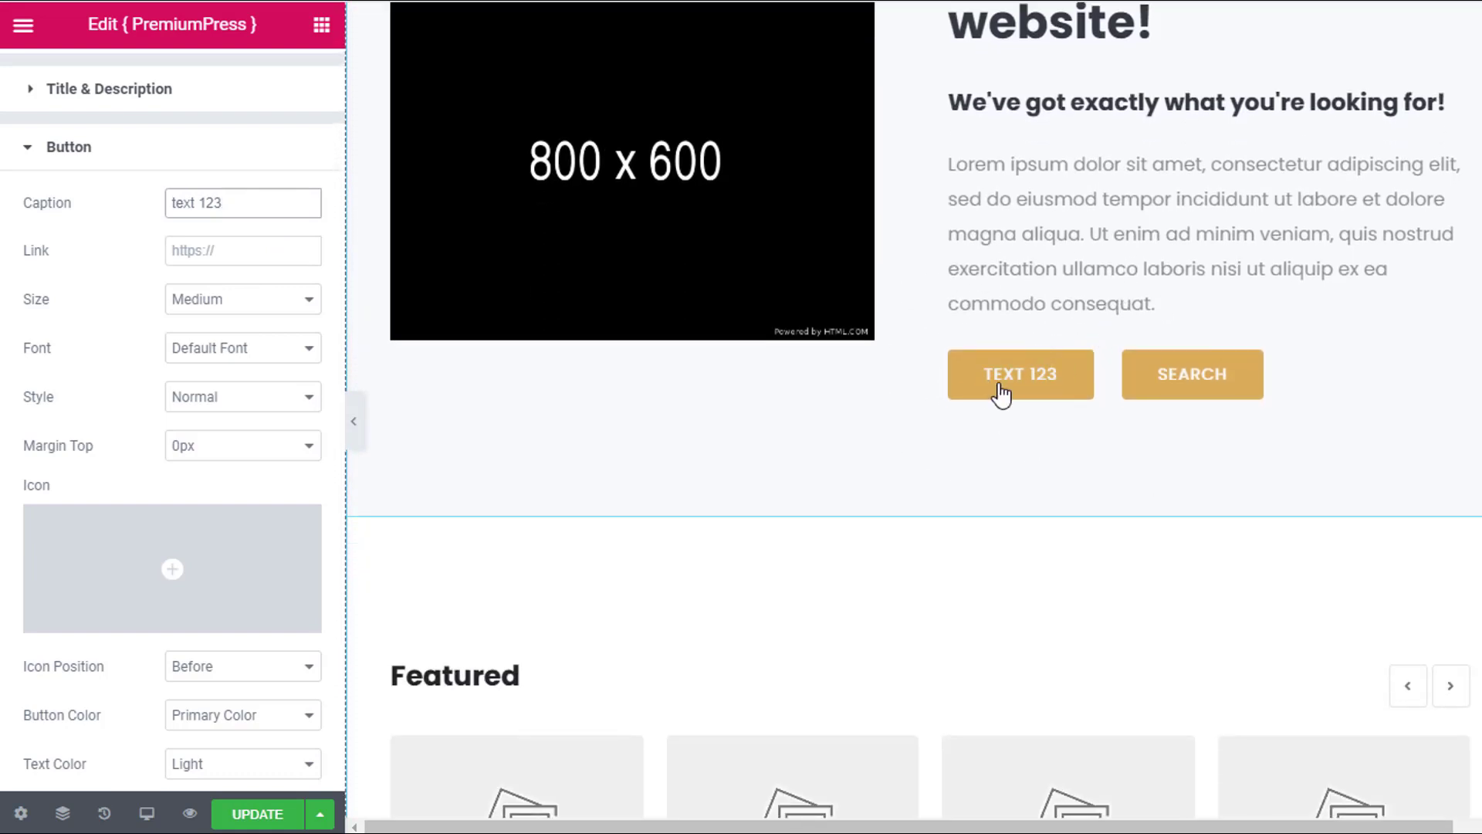
pyautogui.click(220, 303)
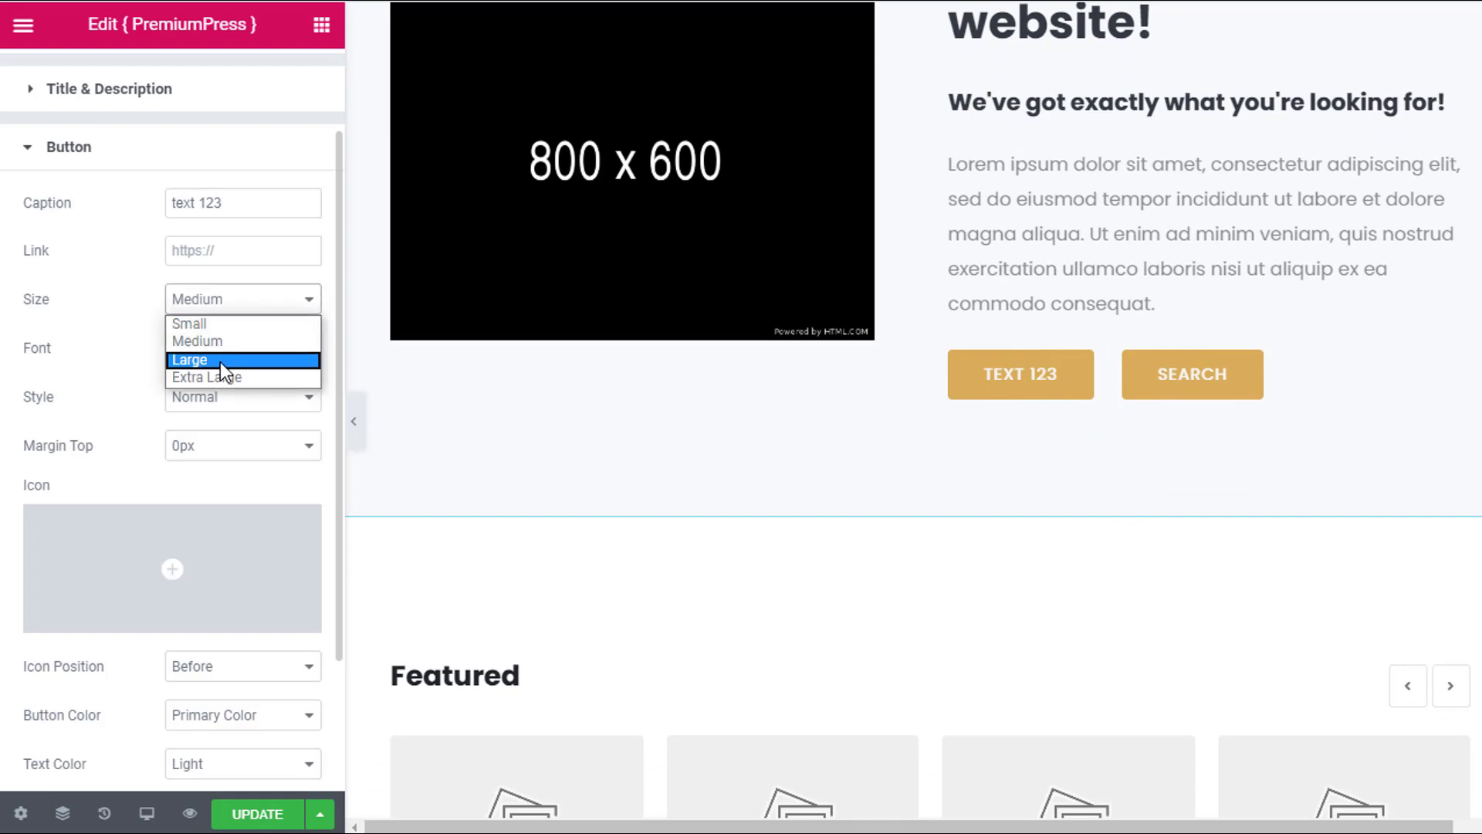
pyautogui.click(220, 362)
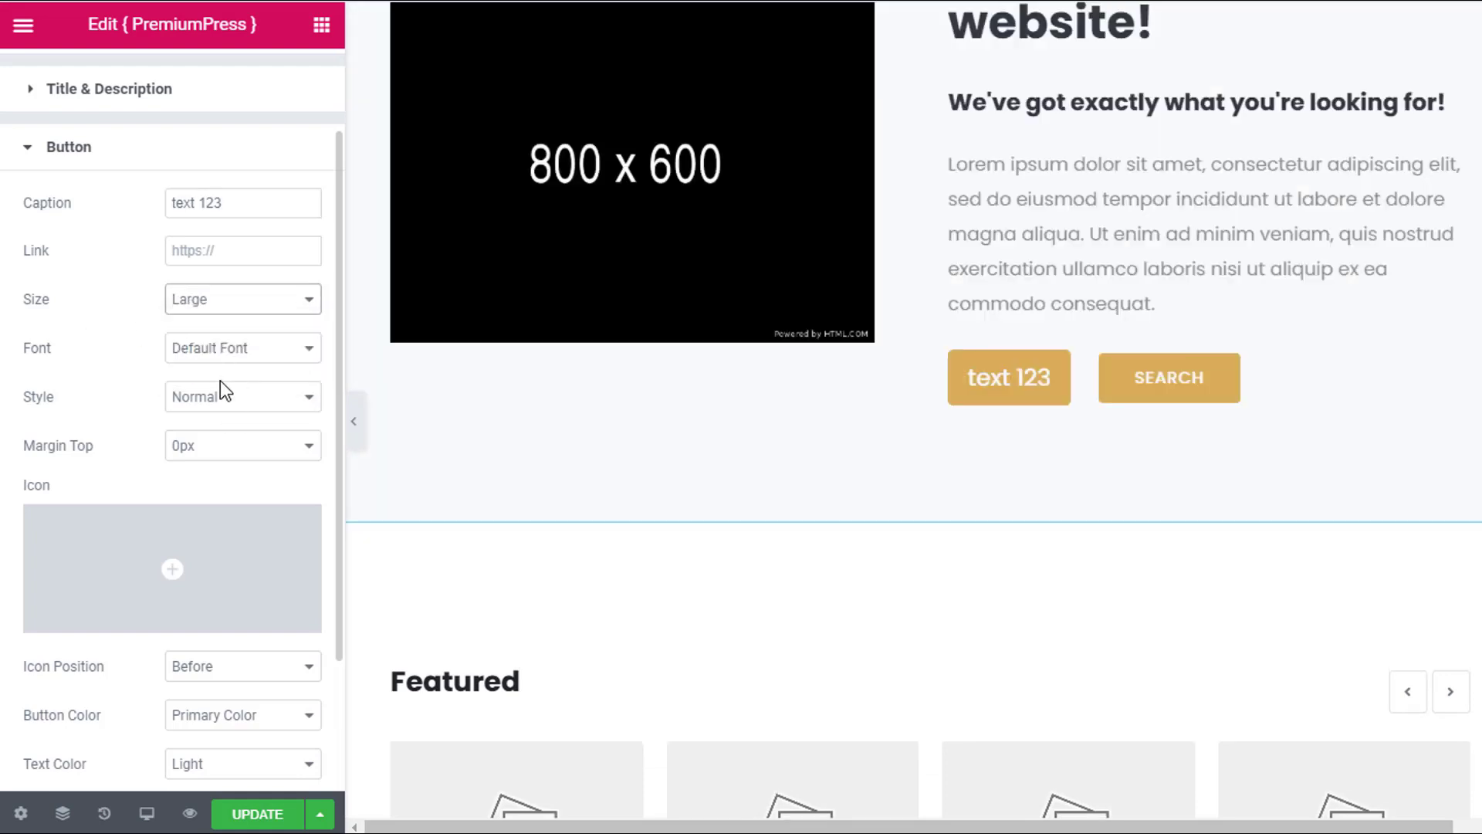
# Insert the Bell icon from the Icon Library, positioned after the button text.
pyautogui.click(126, 614)
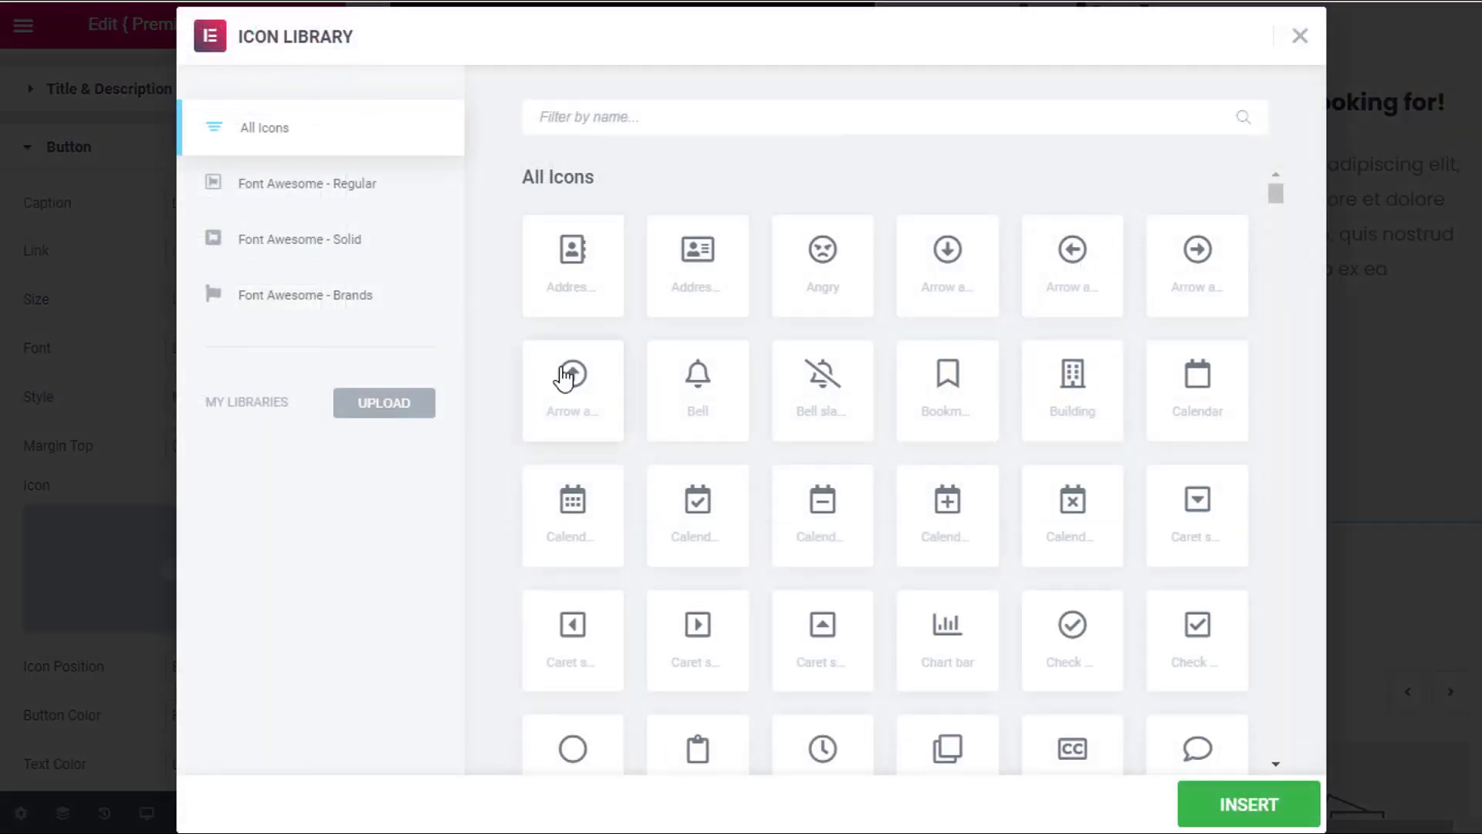
pyautogui.click(697, 386)
pyautogui.click(1219, 805)
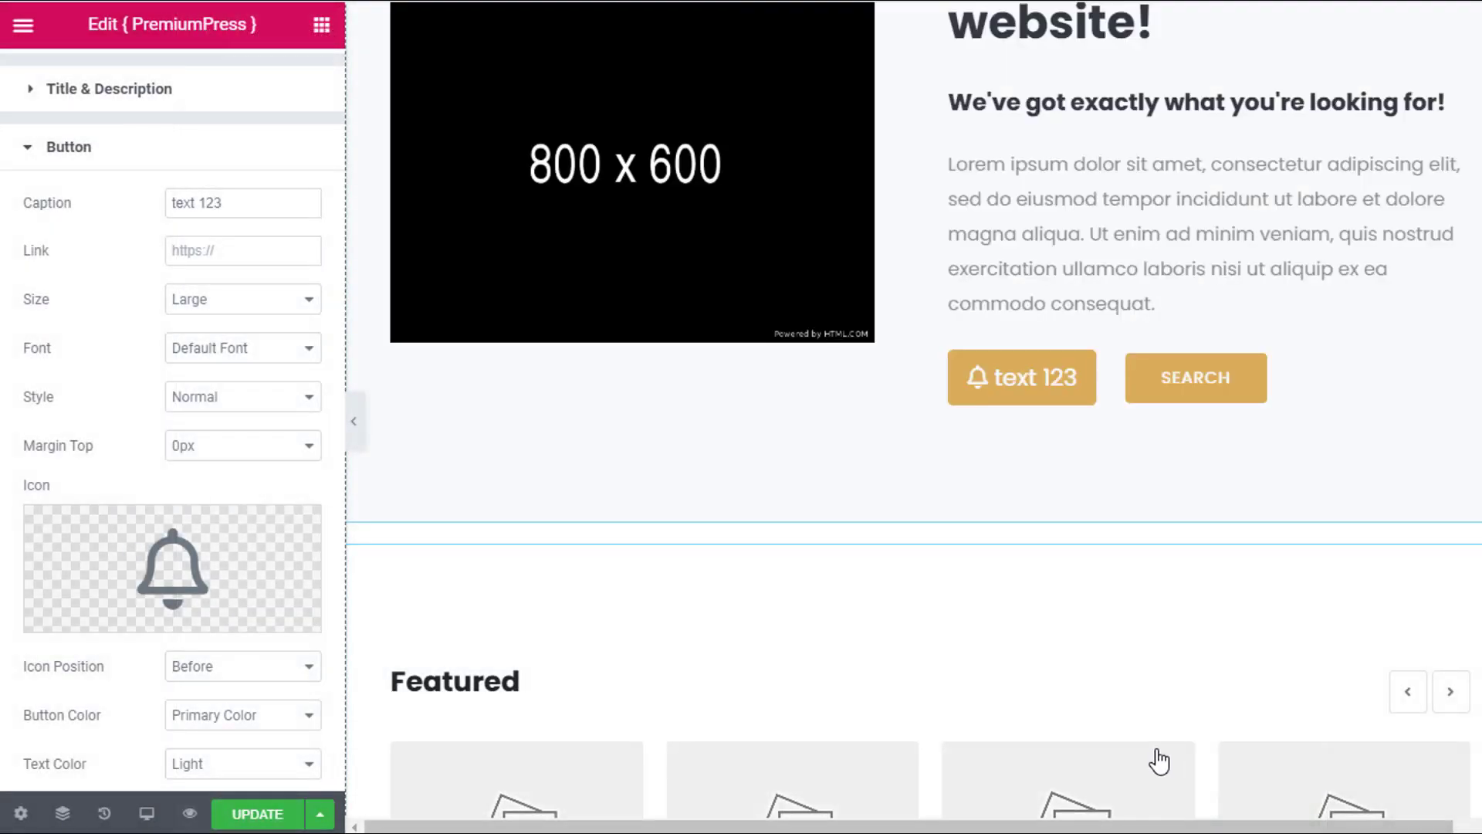
pyautogui.scroll(-2, 231, 538)
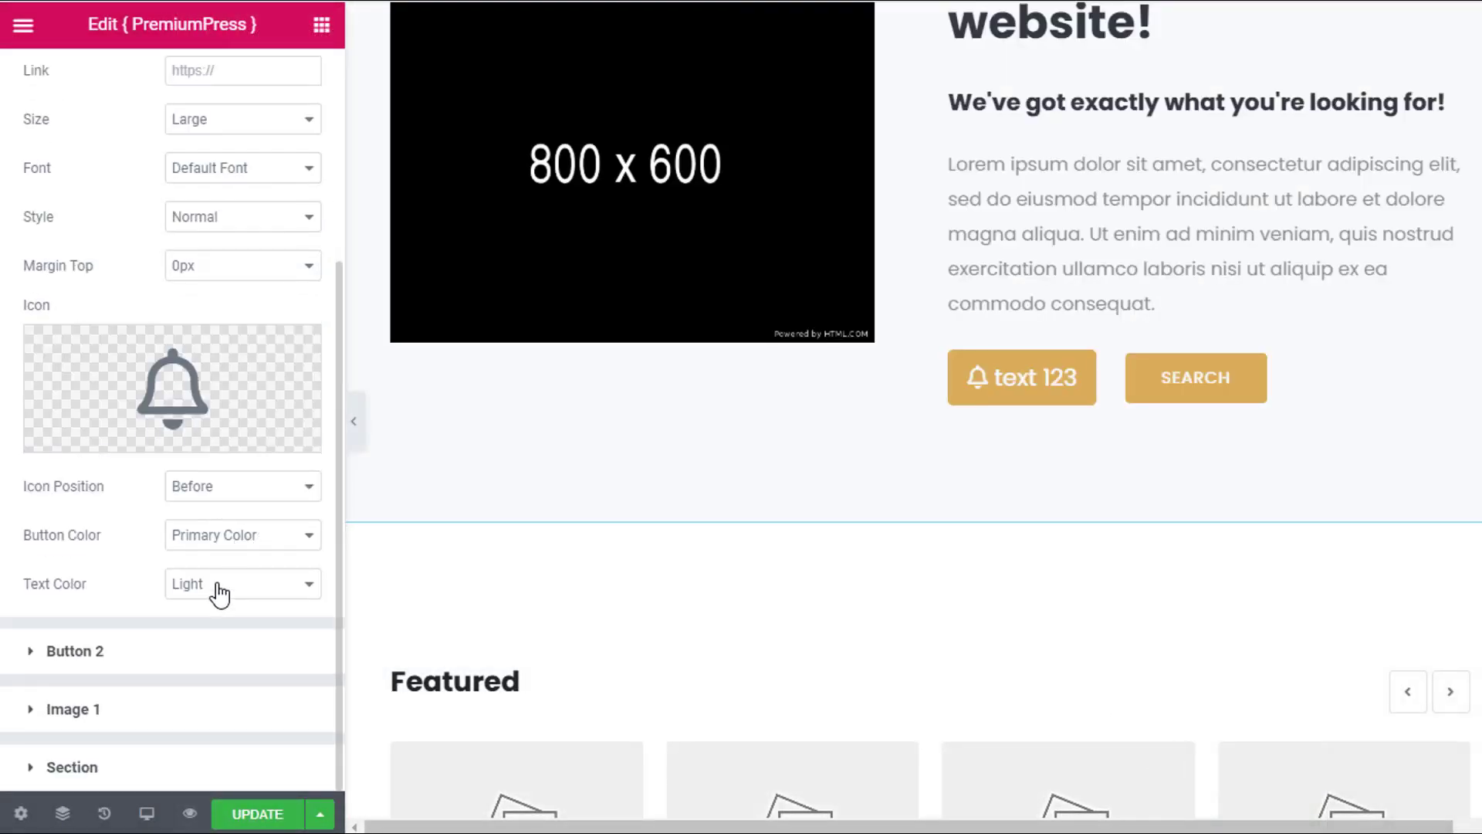
pyautogui.click(207, 506)
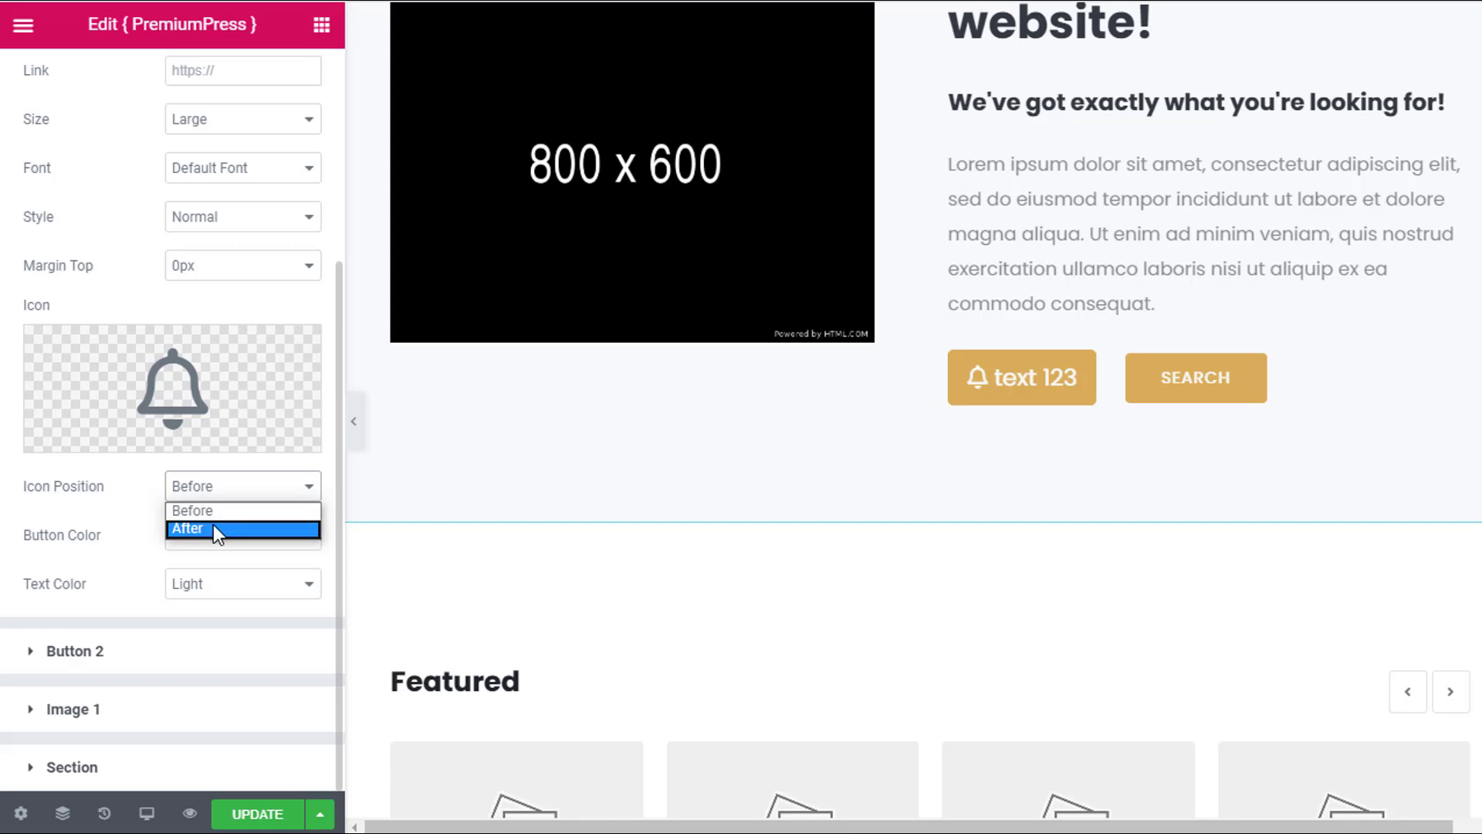
pyautogui.click(213, 525)
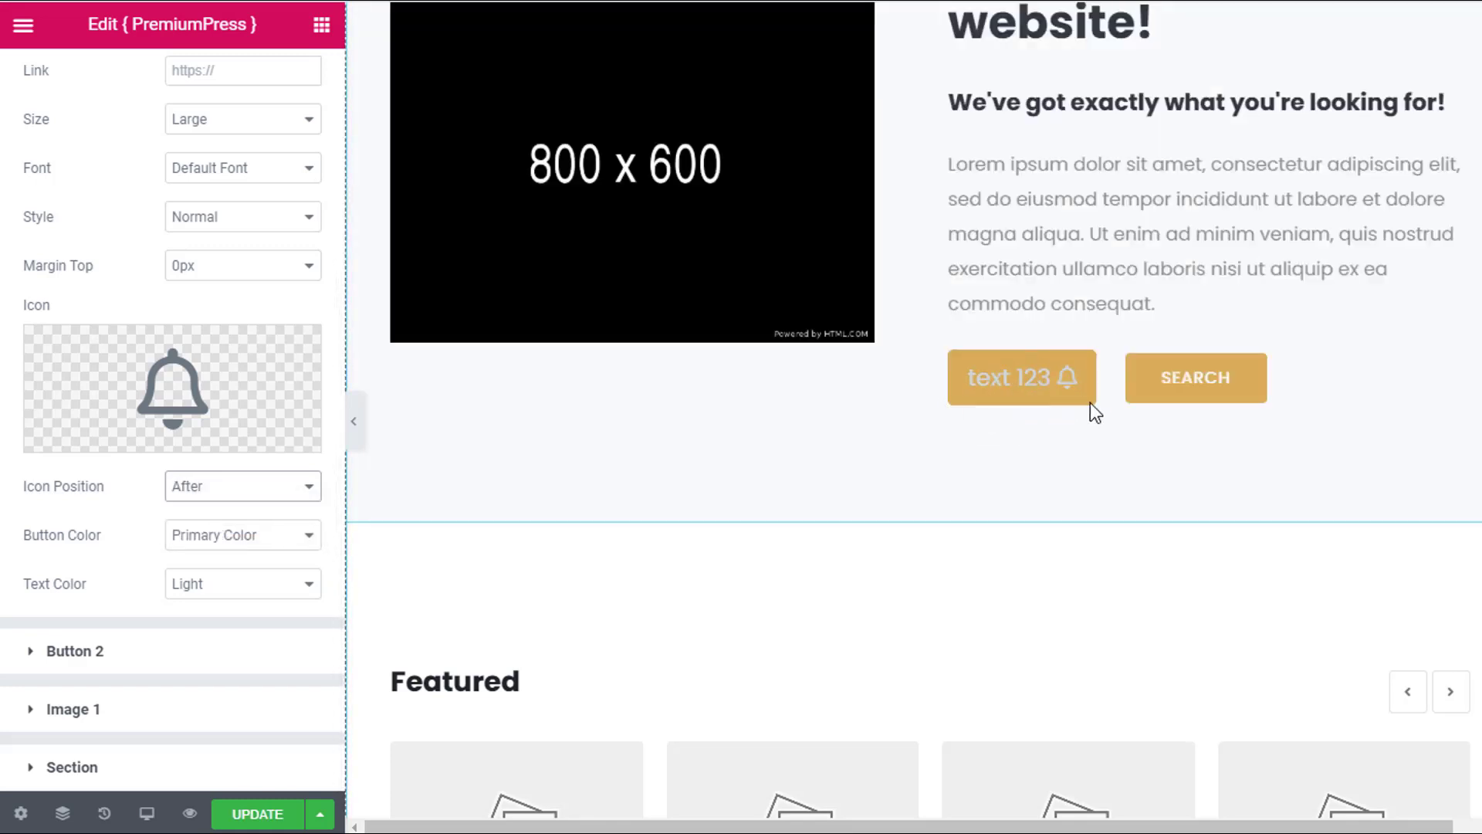
# Set the first button's style to Square Edges.
pyautogui.scroll(2, 983, 440)
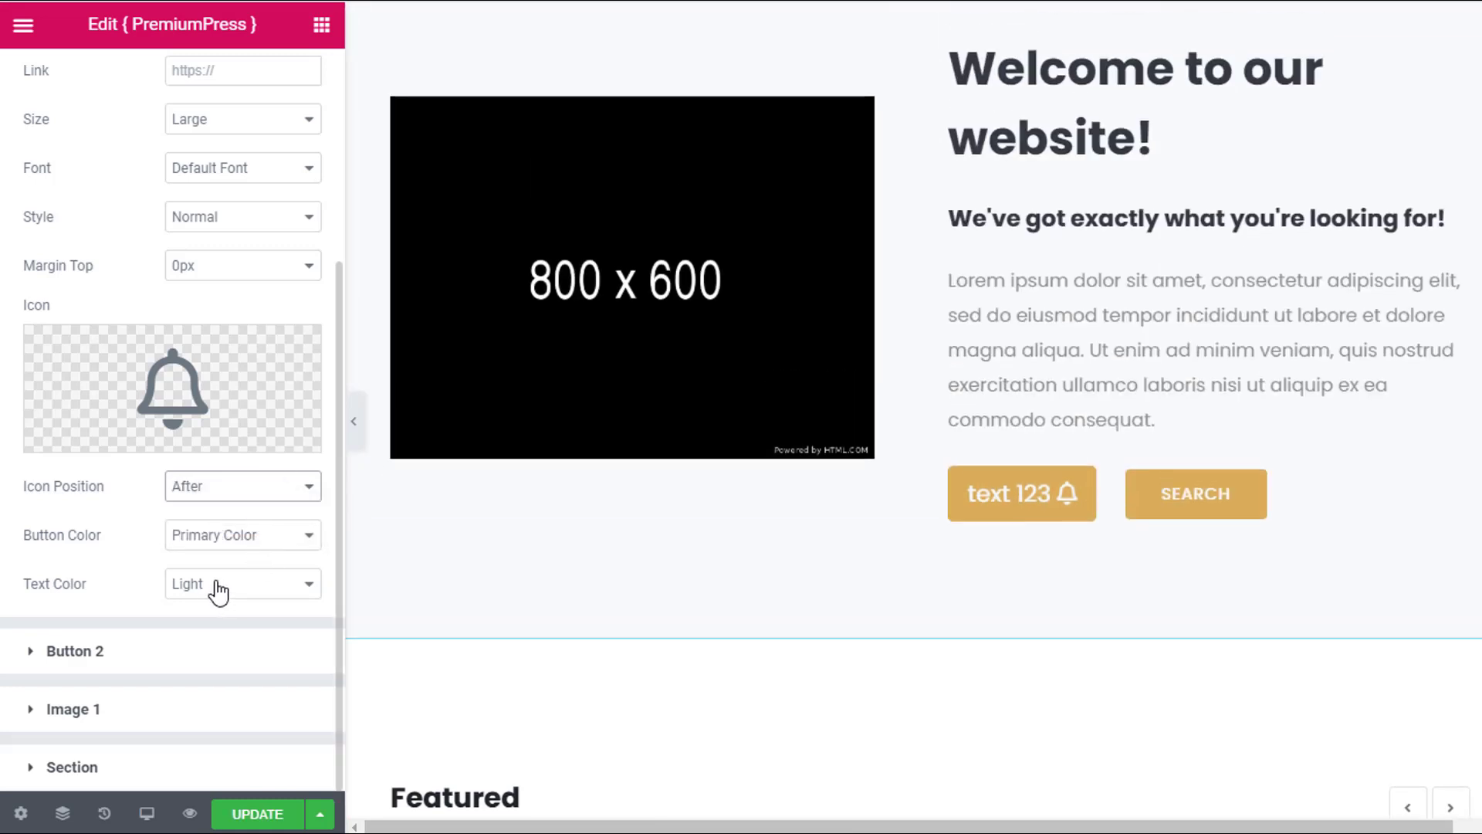
pyautogui.scroll(2, 216, 583)
pyautogui.click(198, 343)
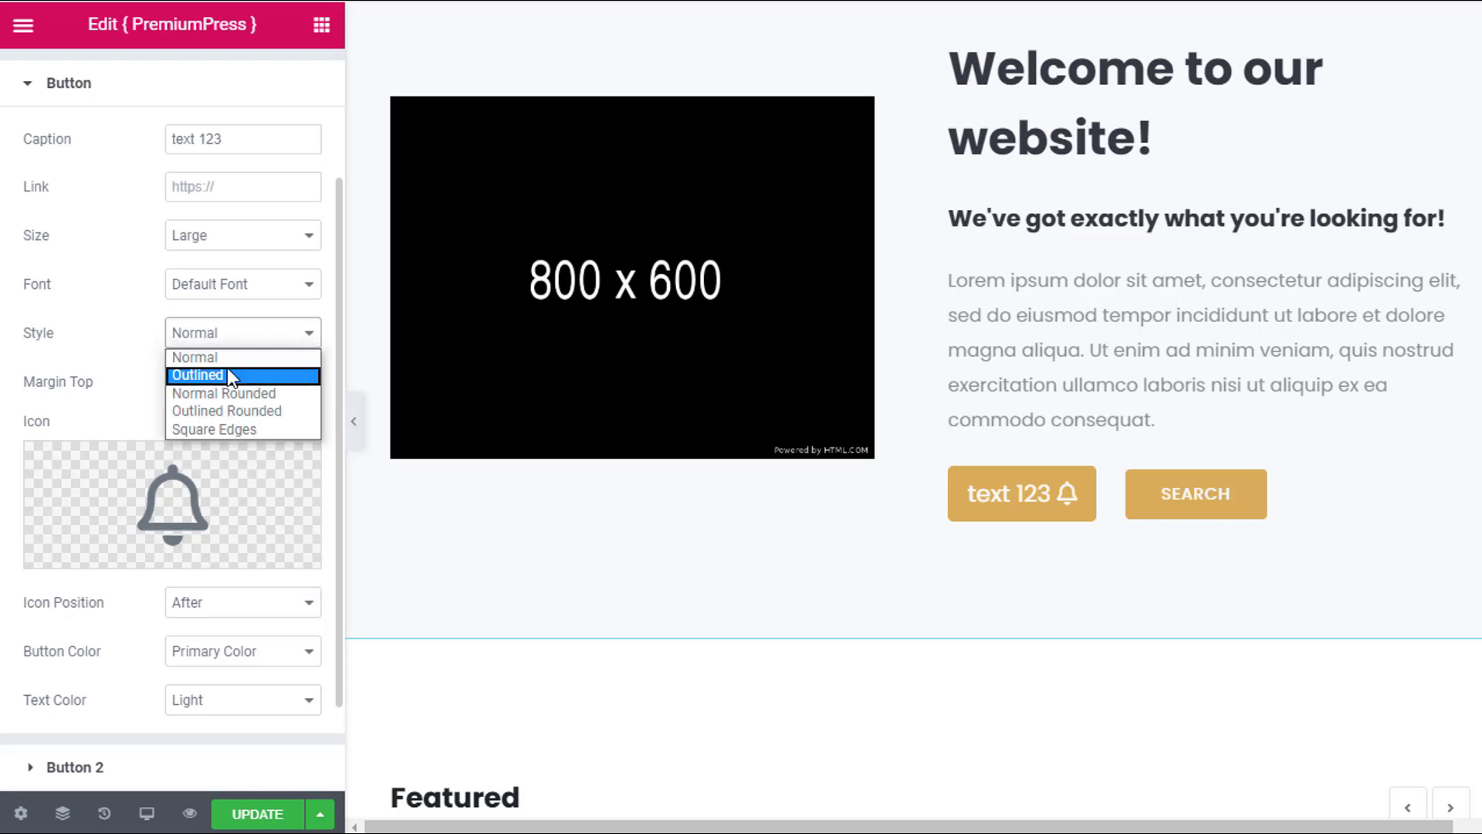
pyautogui.click(227, 369)
pyautogui.press('Down')
pyautogui.press('Down')
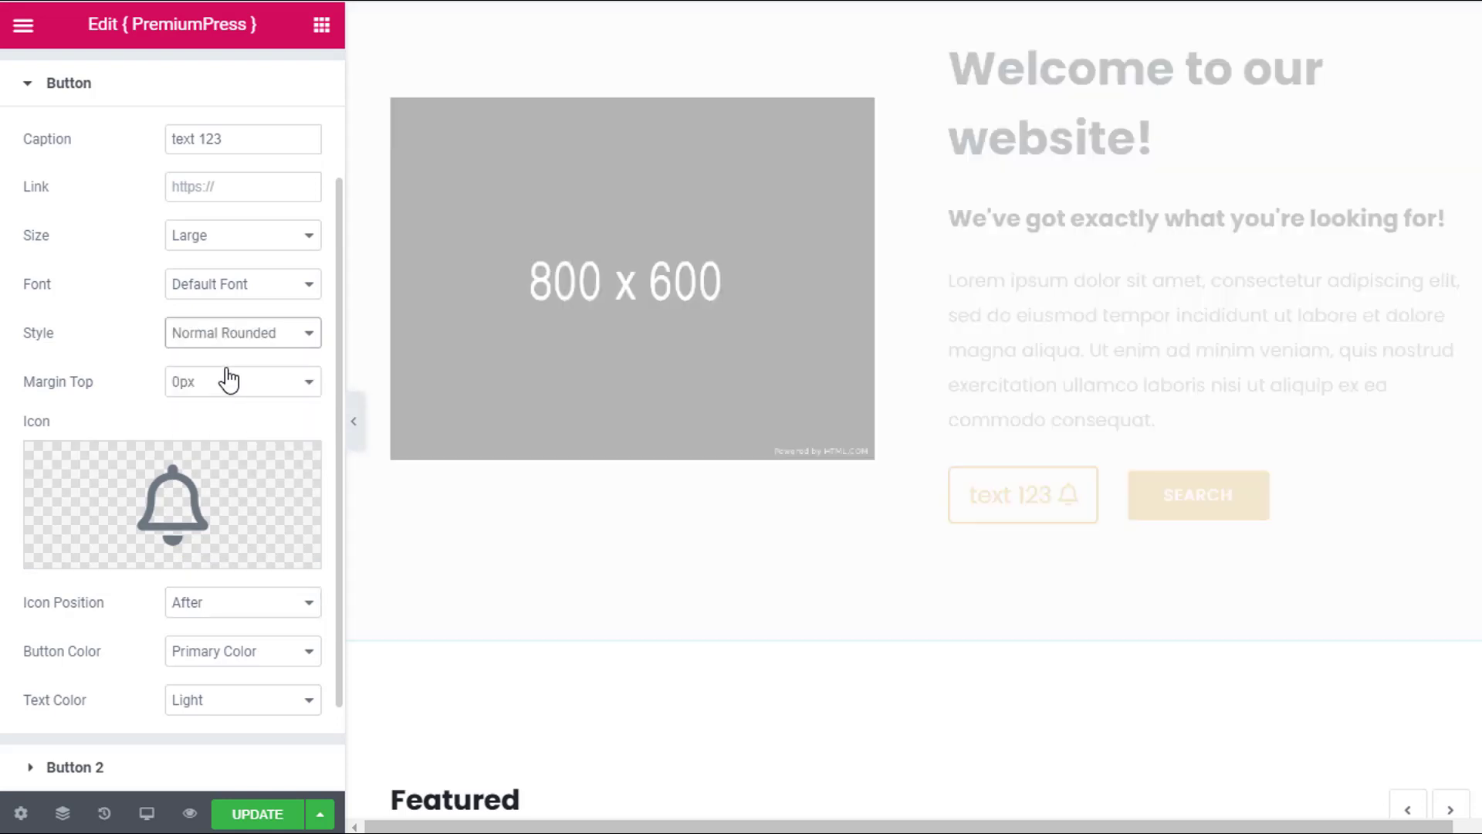
pyautogui.press('Down')
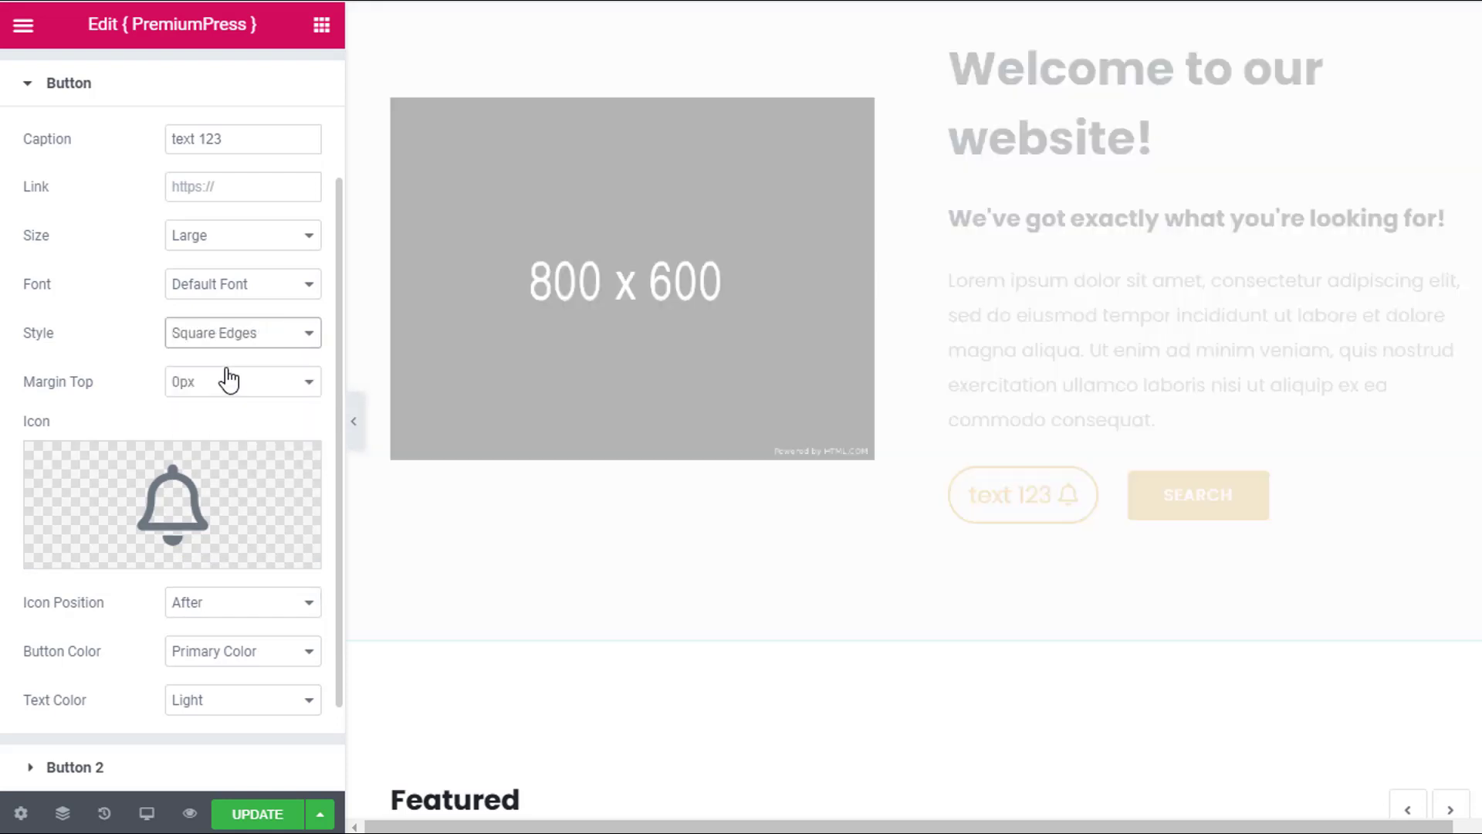